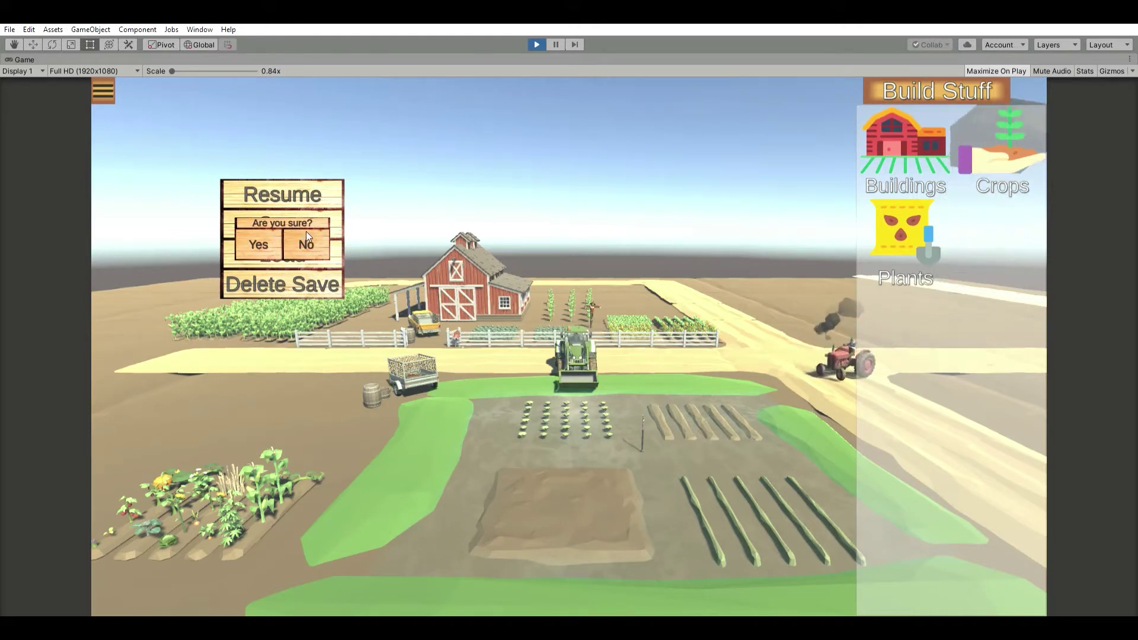
Test the running game's menu by declining the confirmation, resuming, and reopening and closing the menu, and exit Play mode.
click(310, 233)
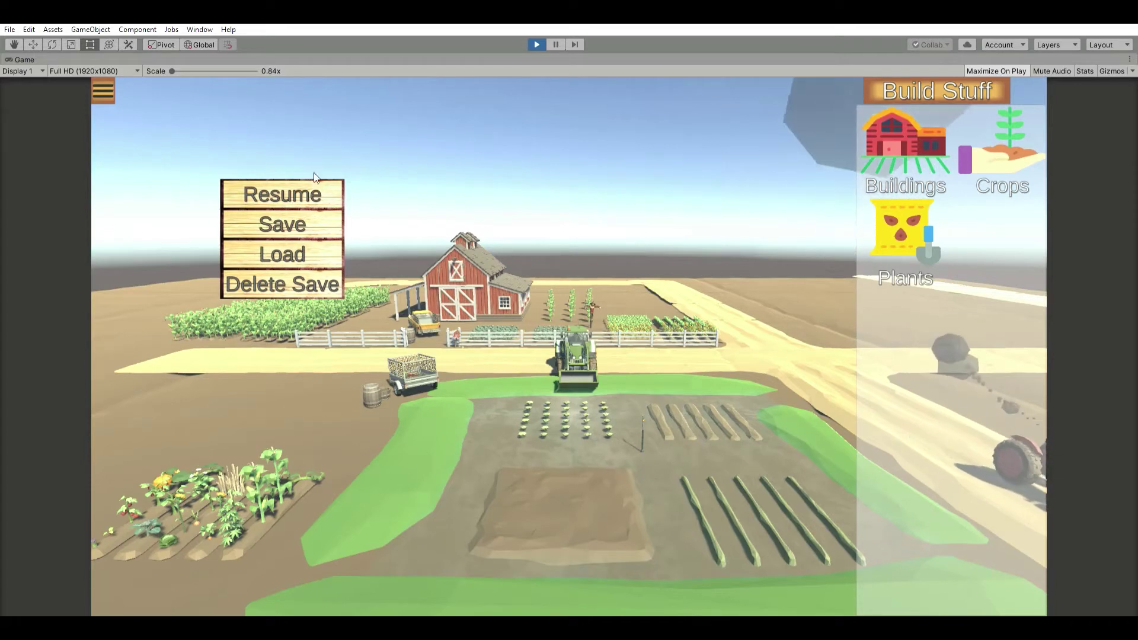
click(308, 193)
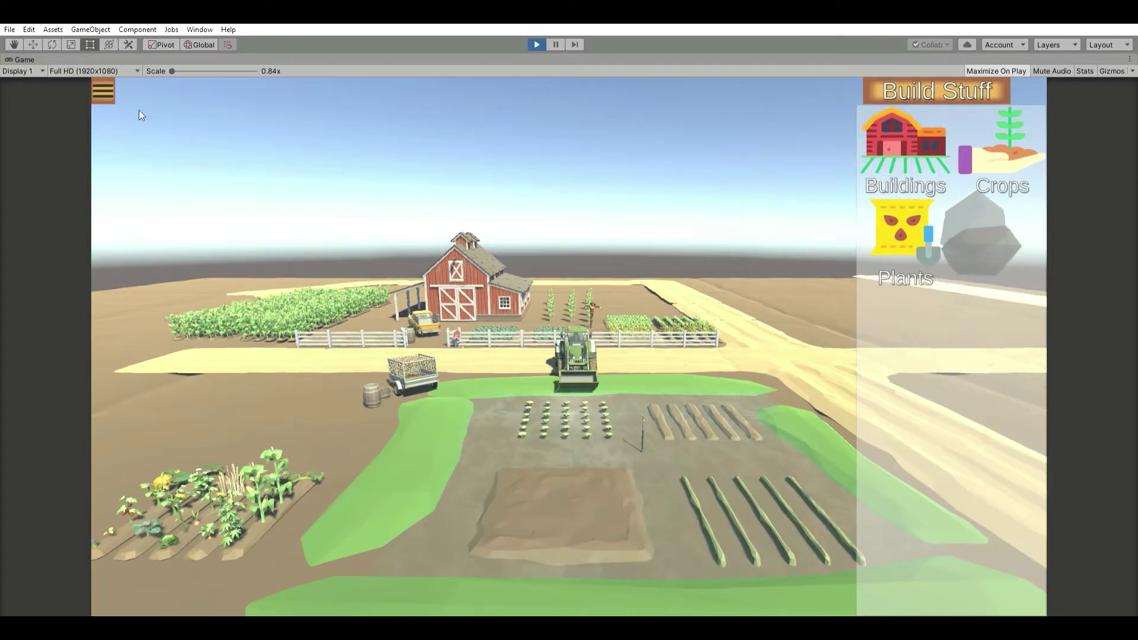
click(103, 92)
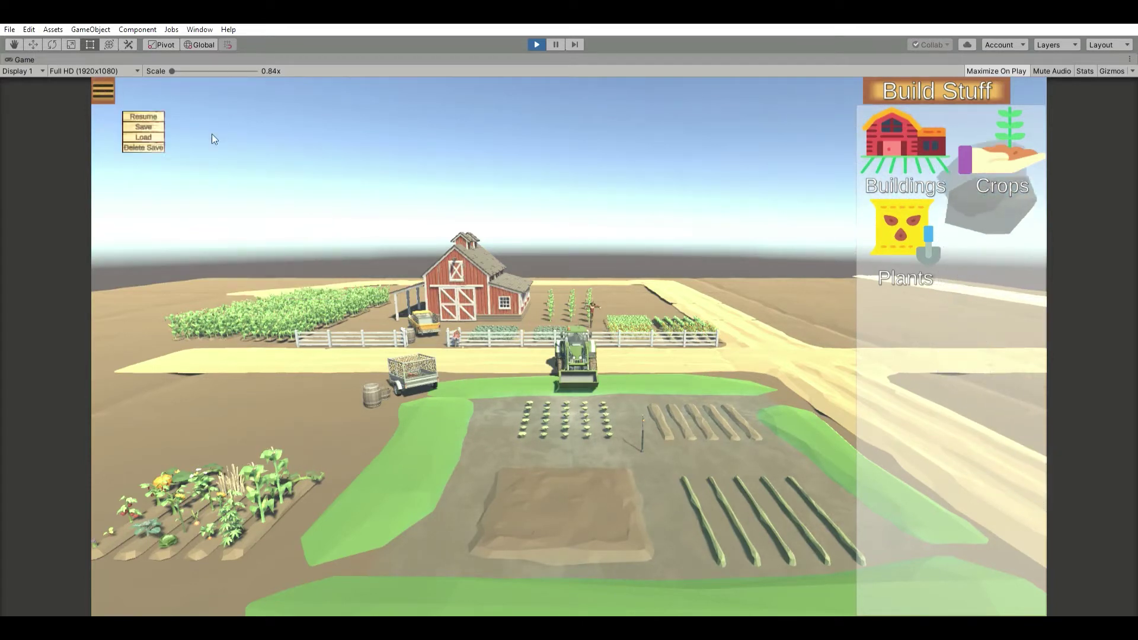
click(109, 88)
click(237, 188)
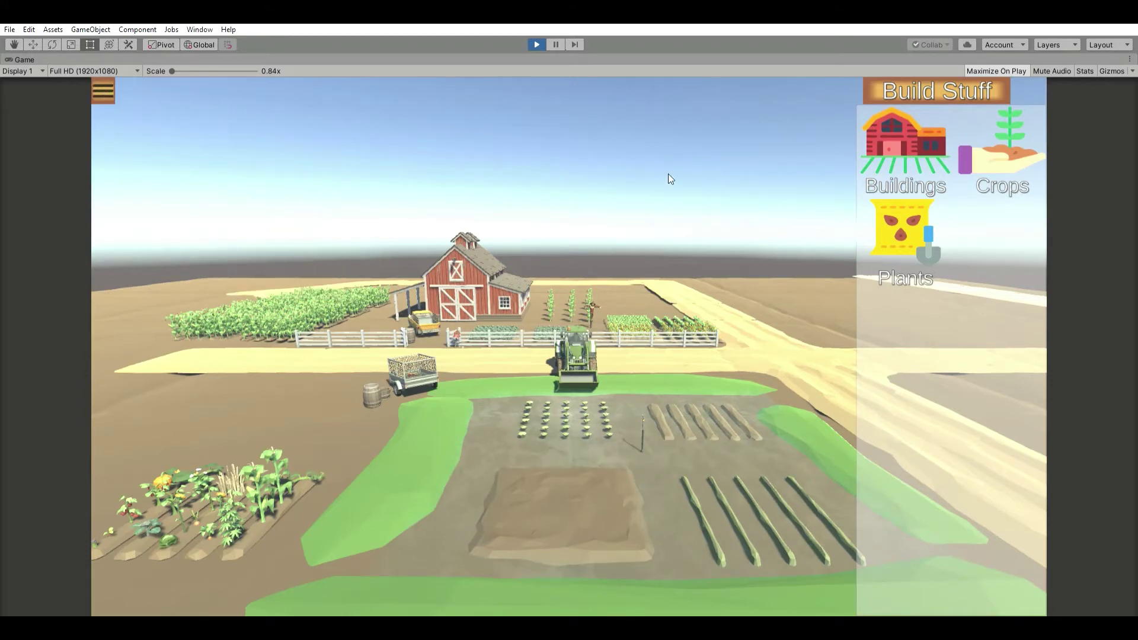
key(ctrl+p)
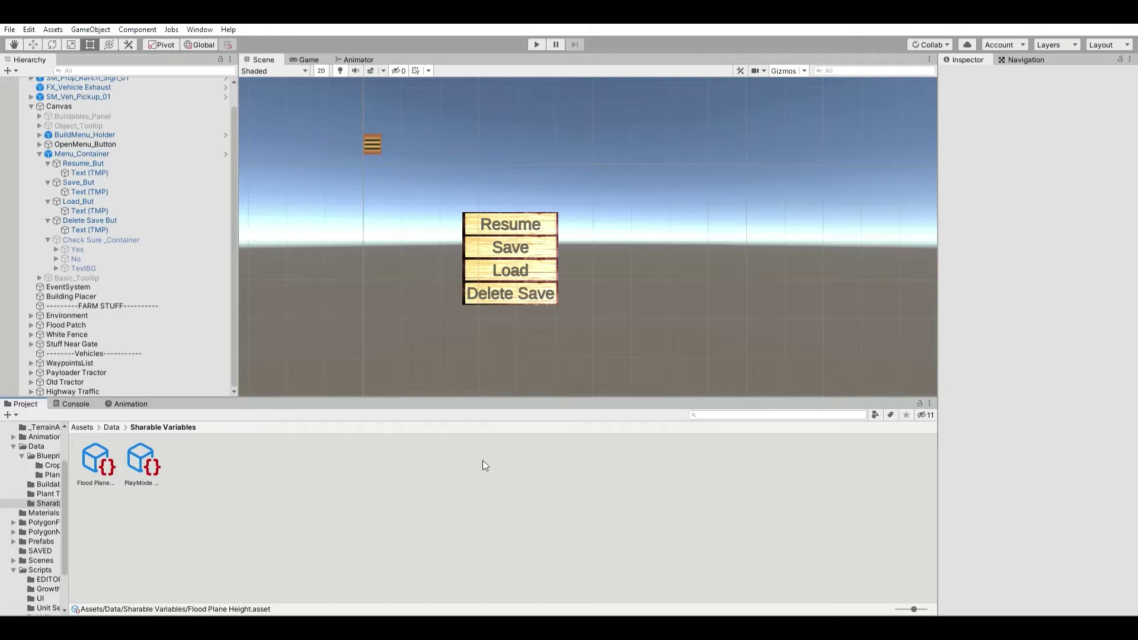
Examine the Save button's text, the Menu_Container layout settings and the OpenMenu_Button components in the scene.
click(99, 191)
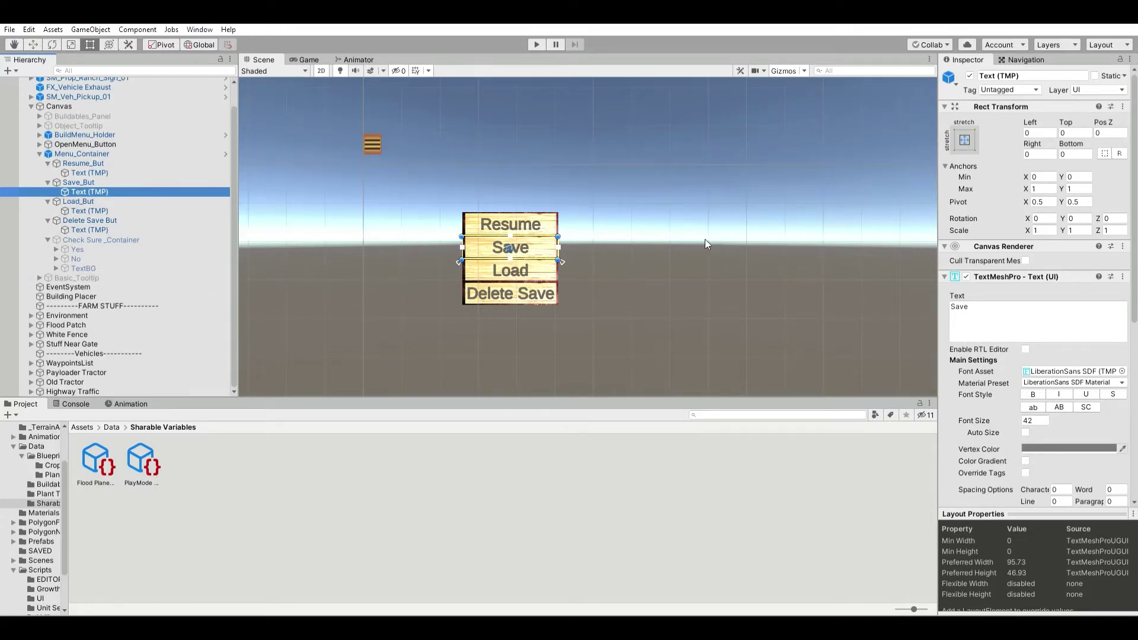
click(459, 445)
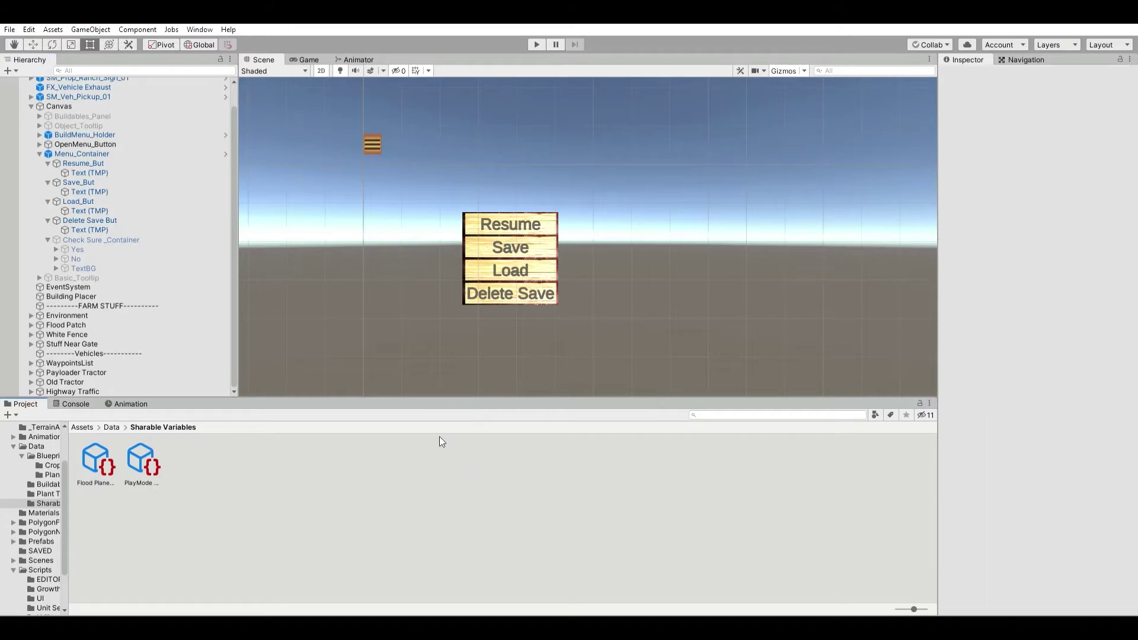
click(151, 150)
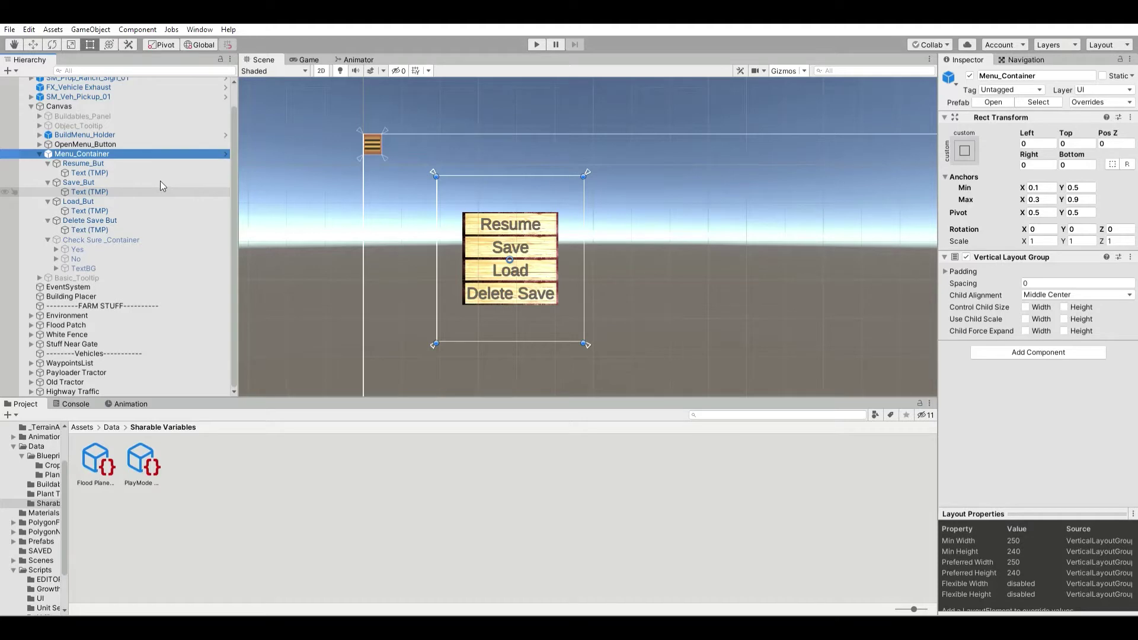
key(Up)
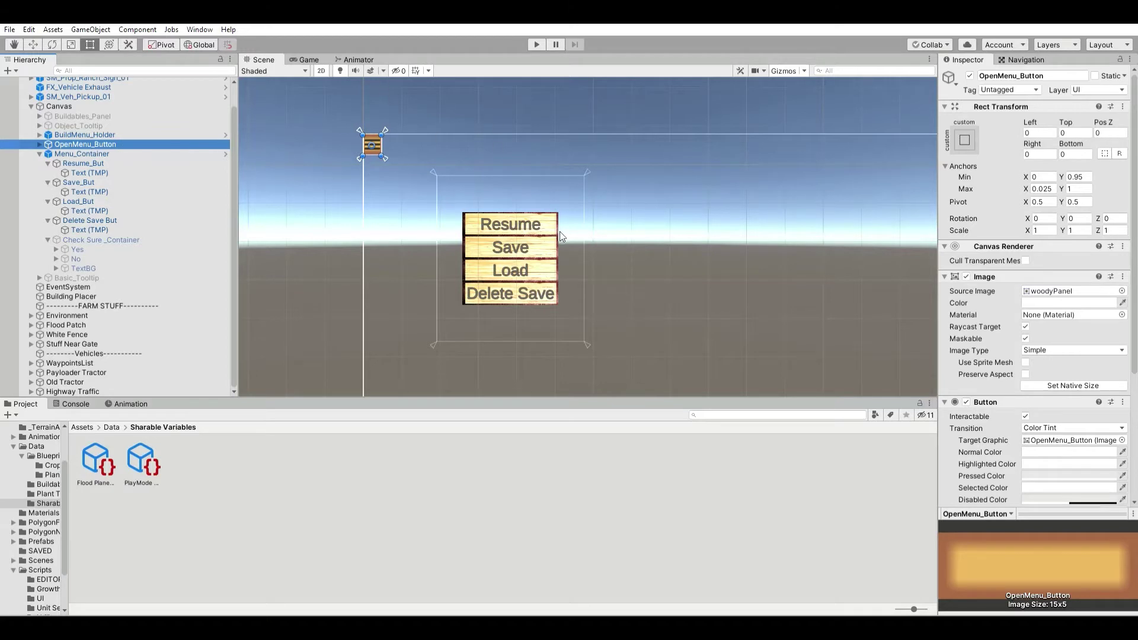
scroll(1023, 323, down, 3)
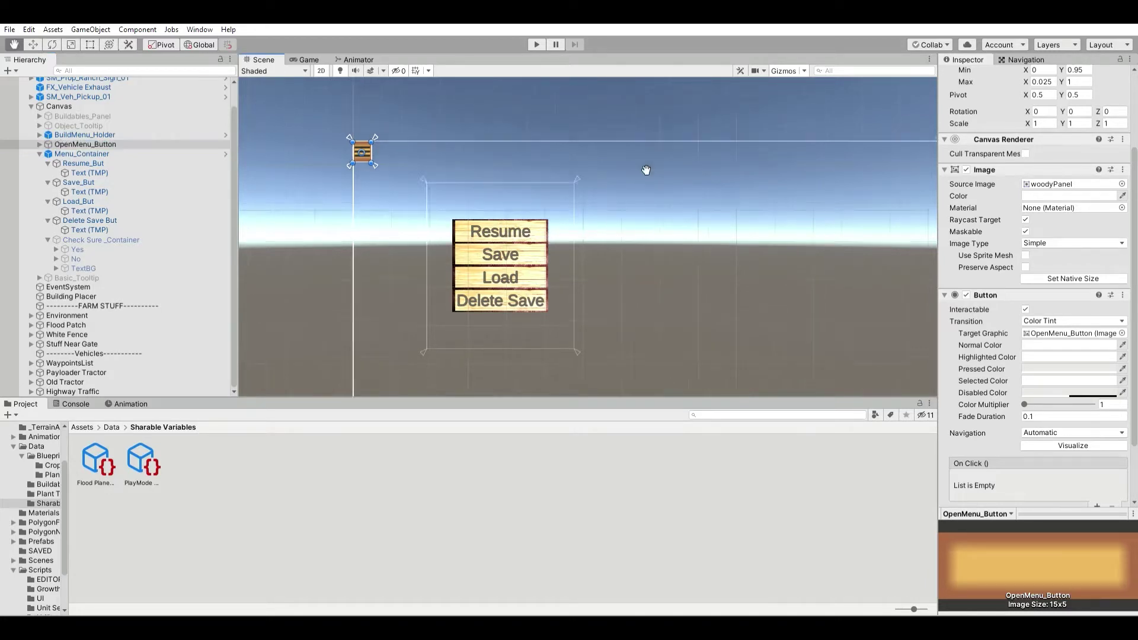
middle_drag(645, 168, 692, 209)
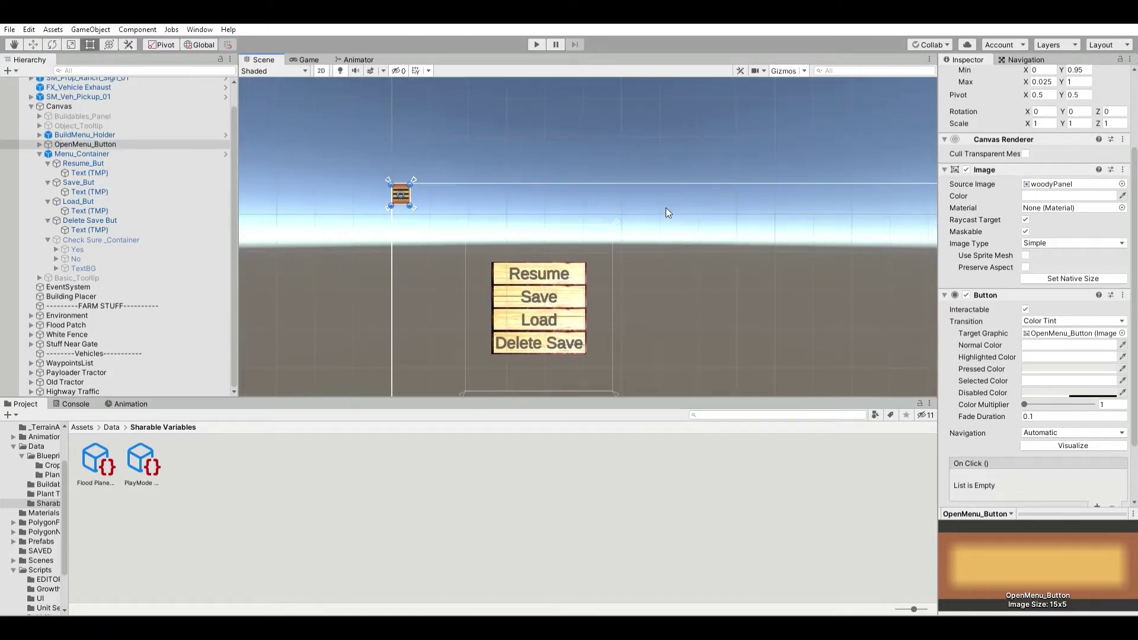
scroll(1049, 272, up, 4)
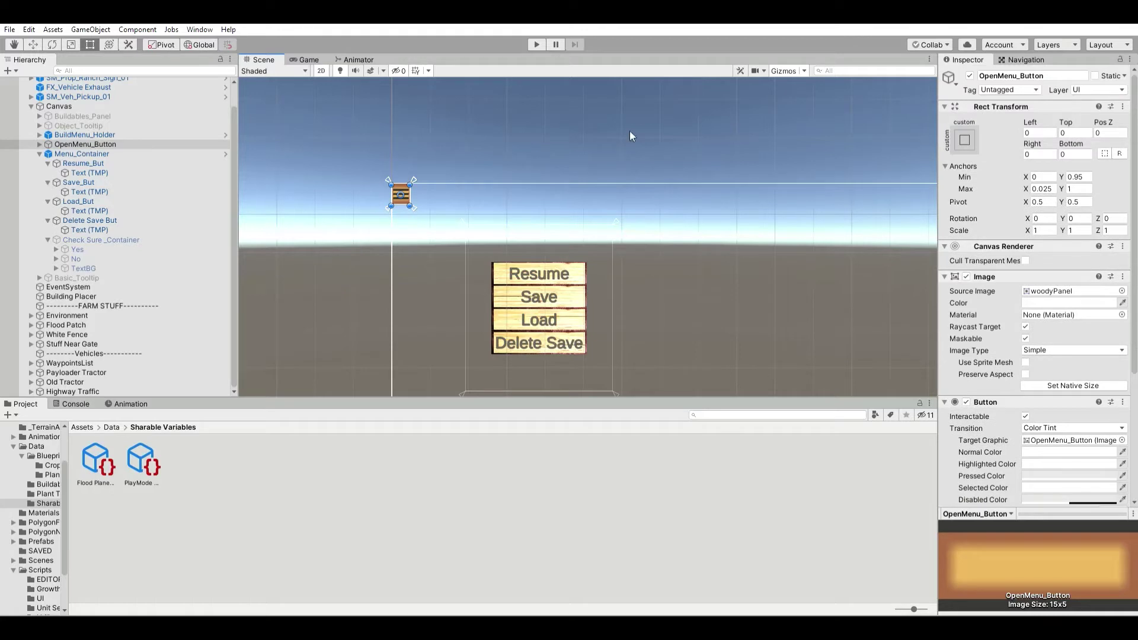
Try anchoring OpenMenu_Button to the top left with an anchor preset in the Game view, and restore its custom anchors.
click(309, 60)
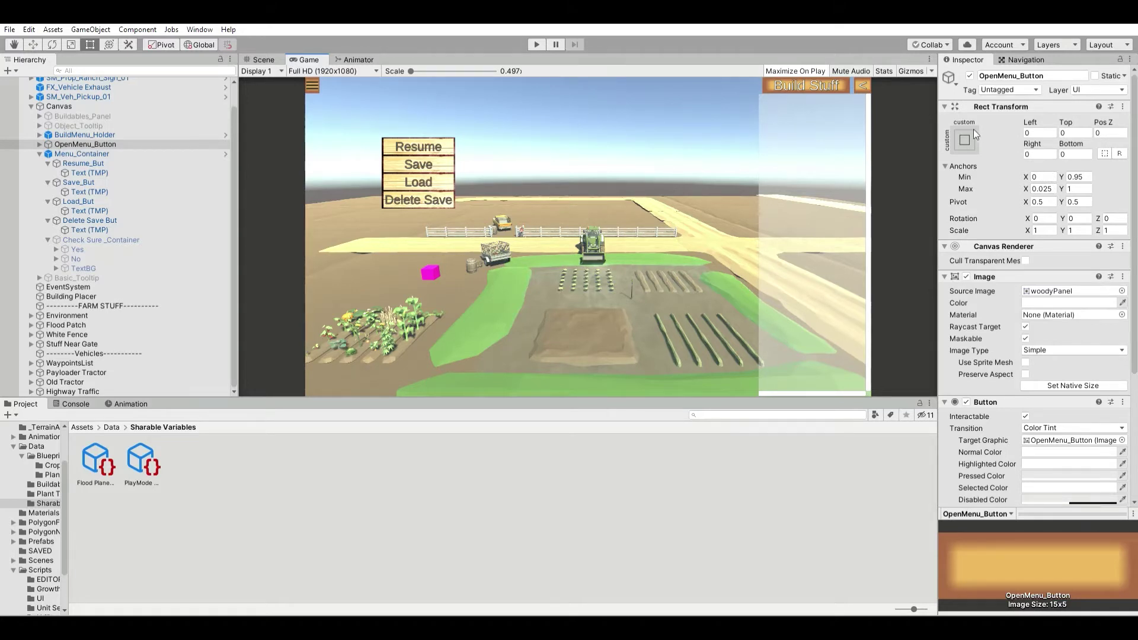
click(1010, 220)
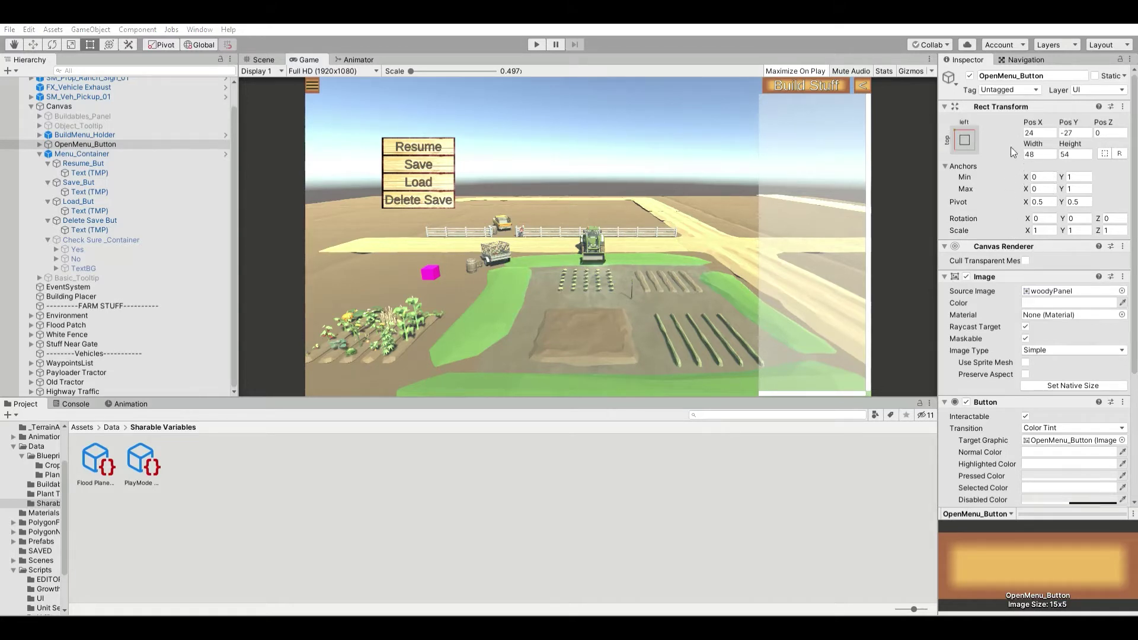
click(1046, 150)
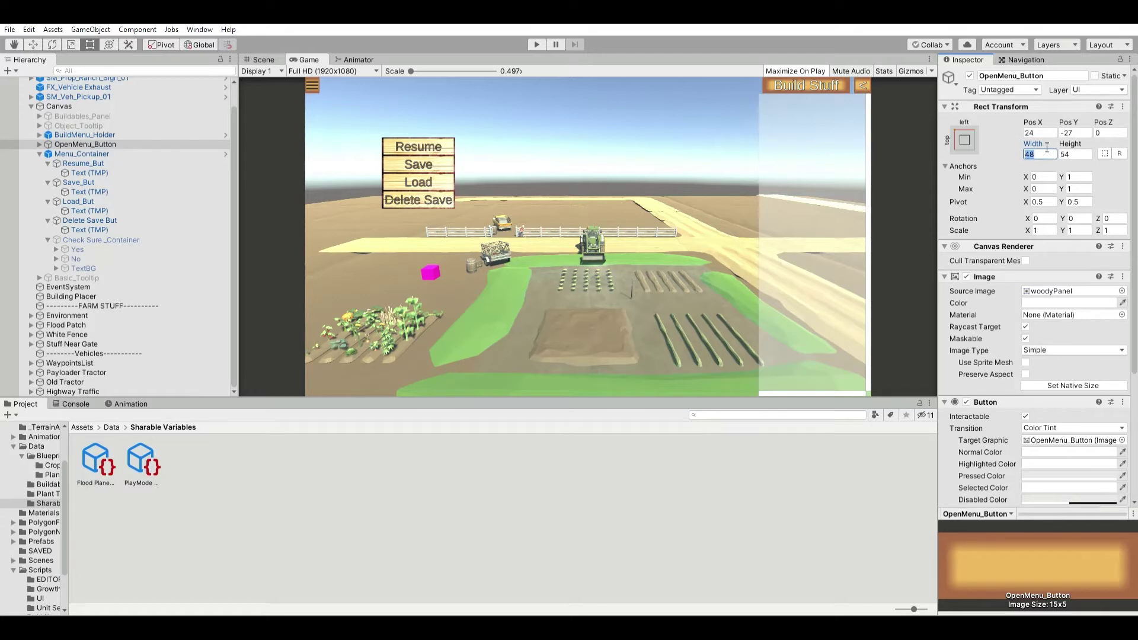
click(973, 141)
key(ctrl+bracketleft)
click(415, 90)
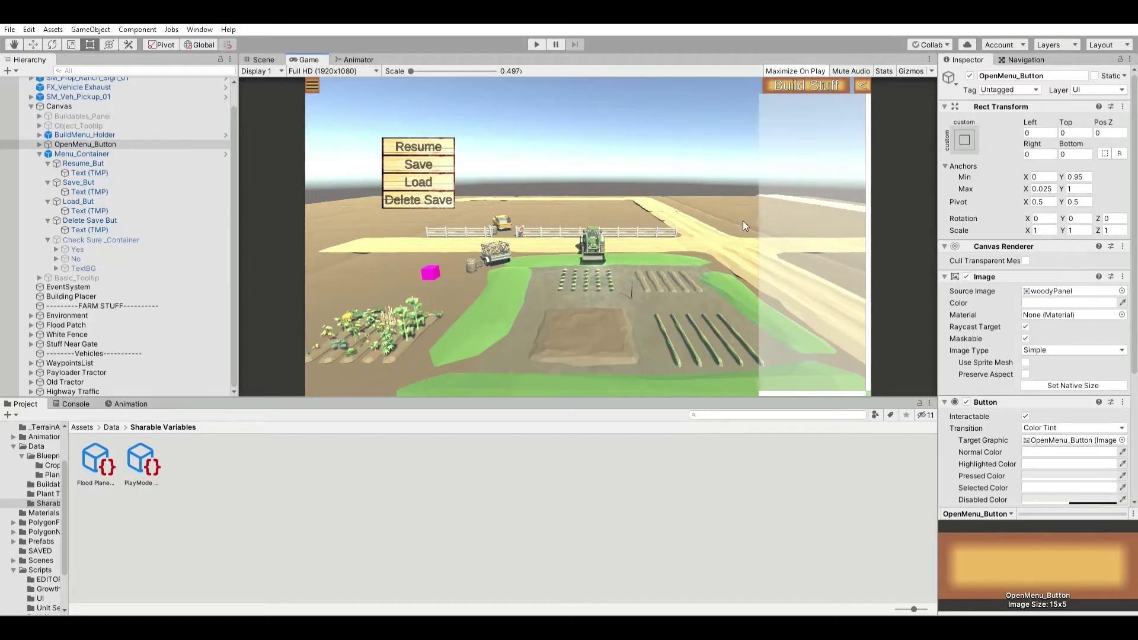
Examine the Canvas object's Canvas Scaler settings, including its UI Scale Mode options.
click(96, 106)
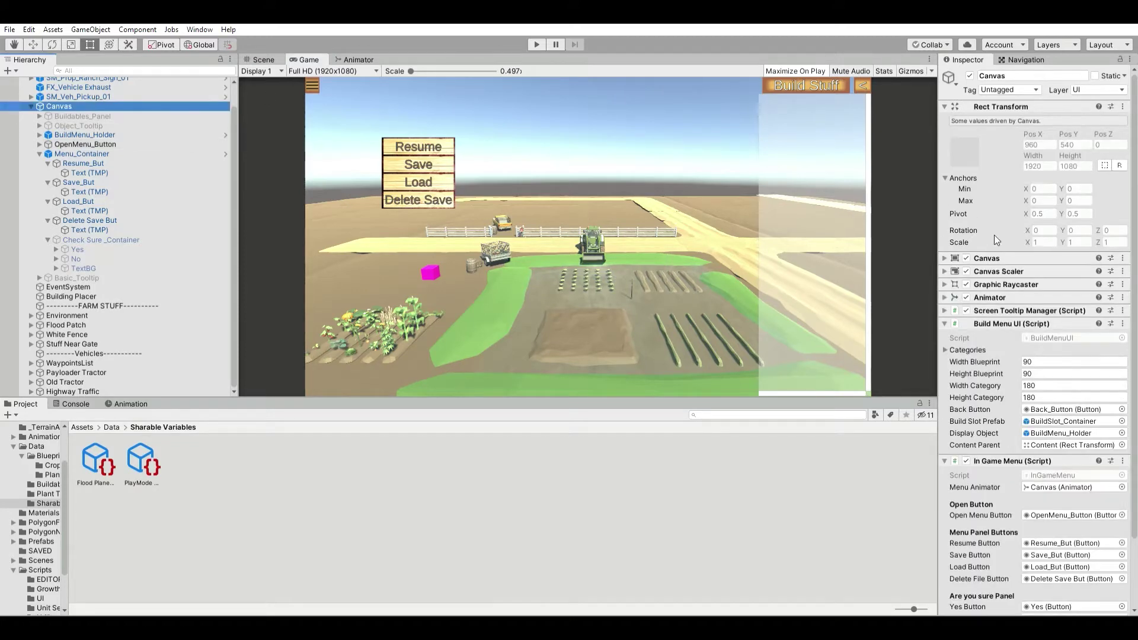
click(1006, 271)
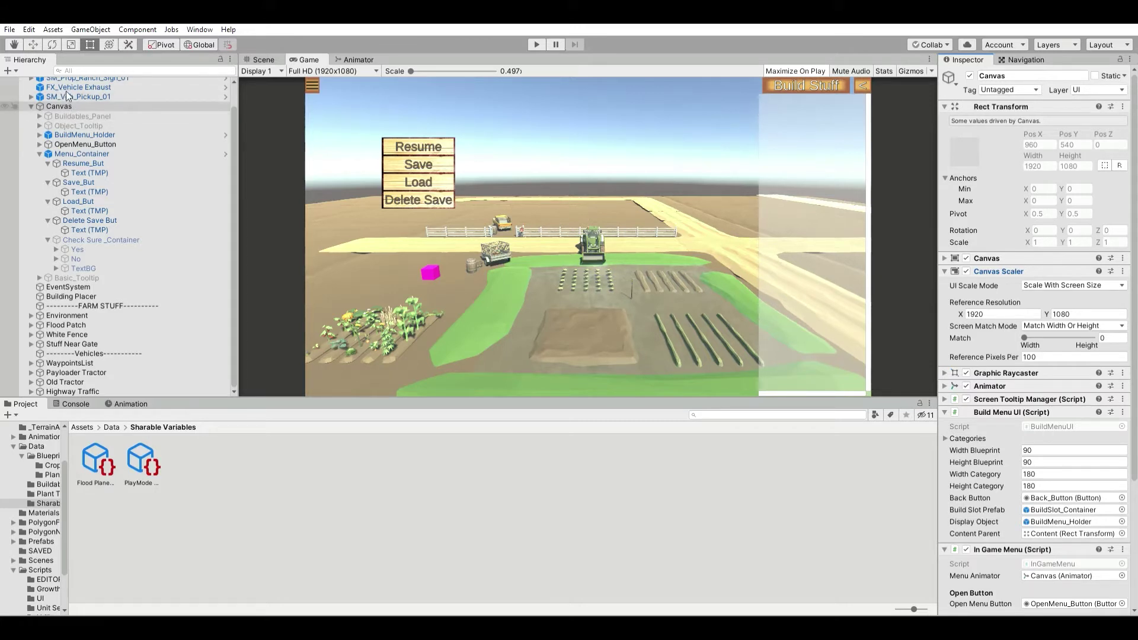
click(75, 106)
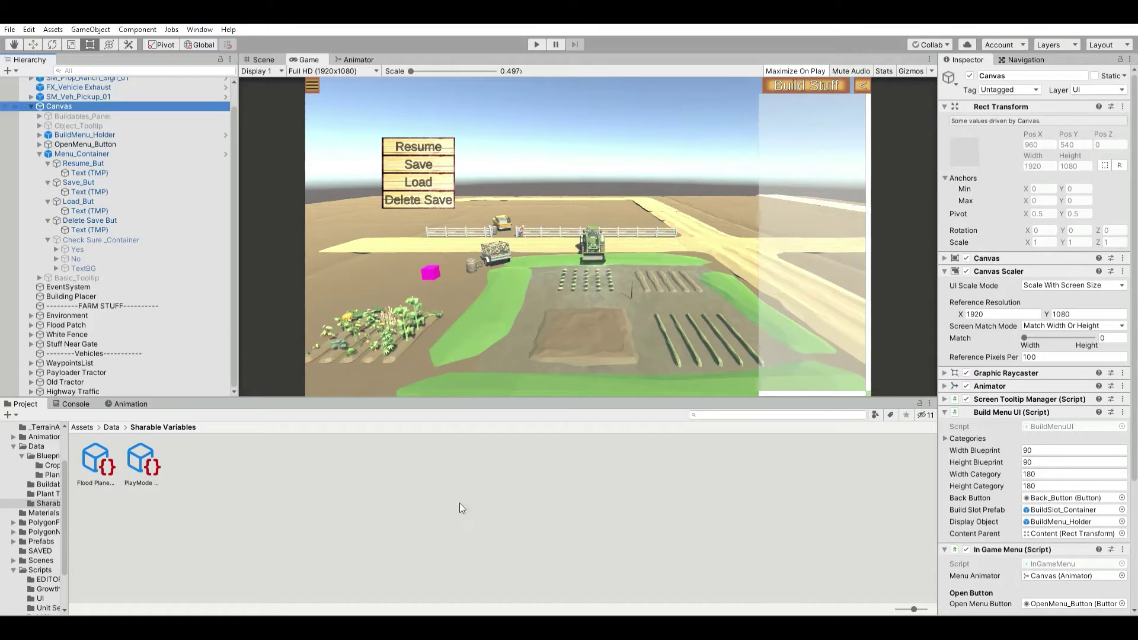
click(988, 259)
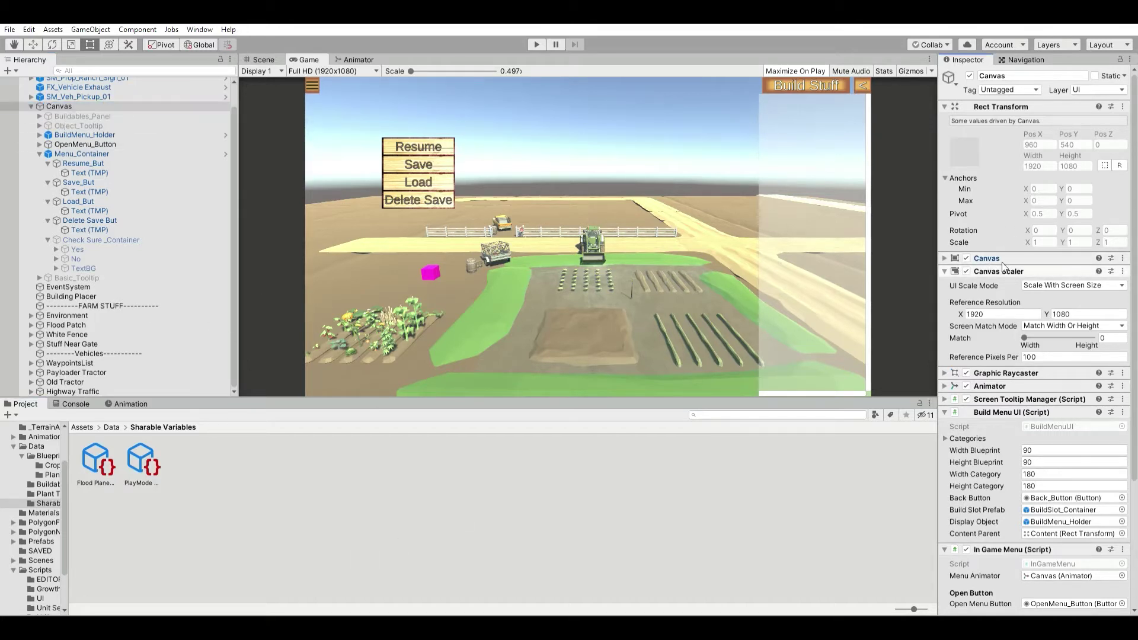
click(1049, 303)
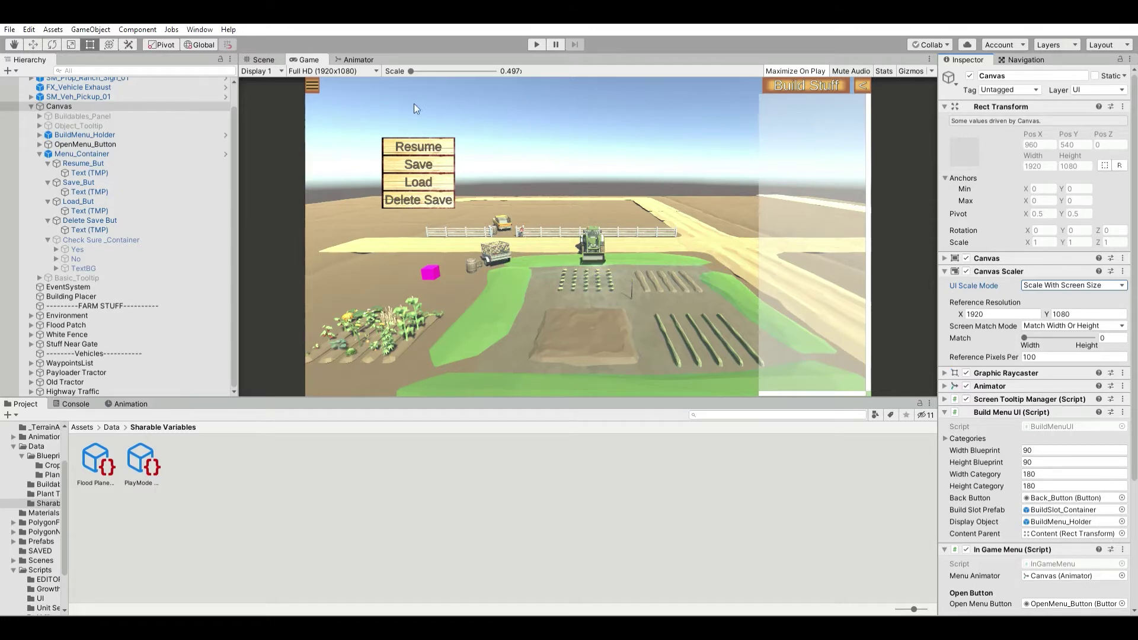
Delete the existing Menu_Container with its buttons from the Canvas.
click(141, 153)
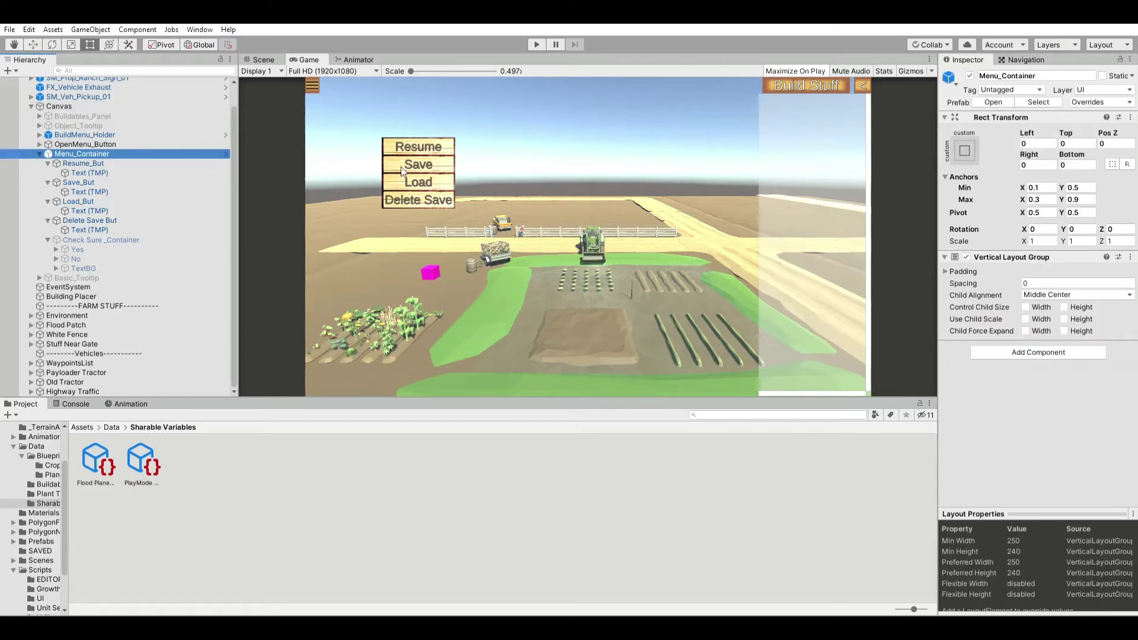
click(264, 58)
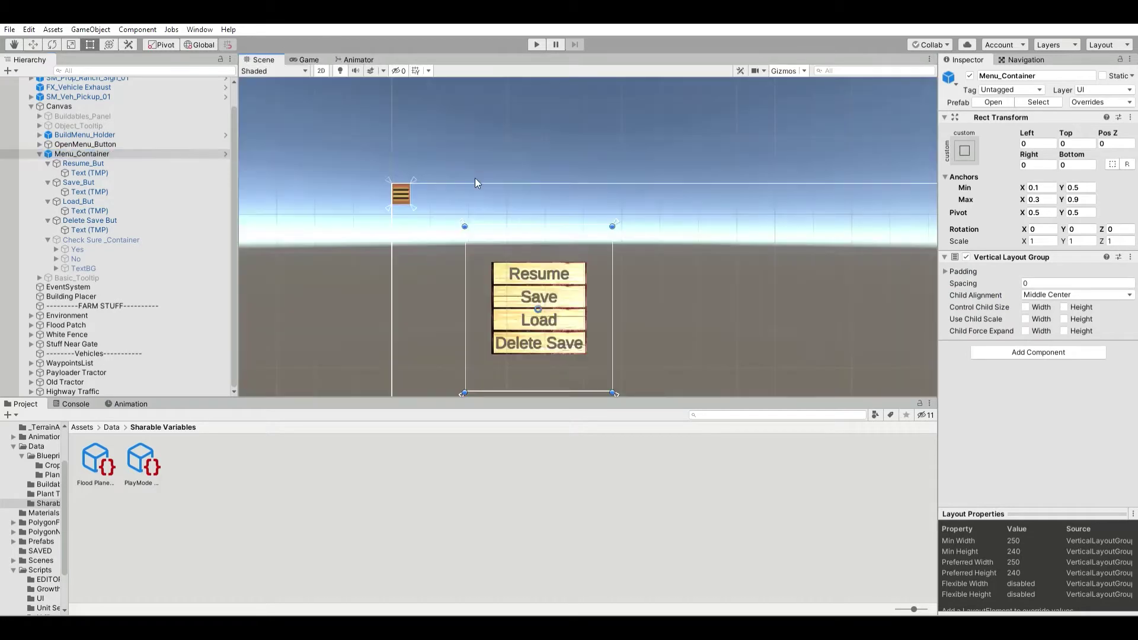
middle_drag(476, 180, 430, 96)
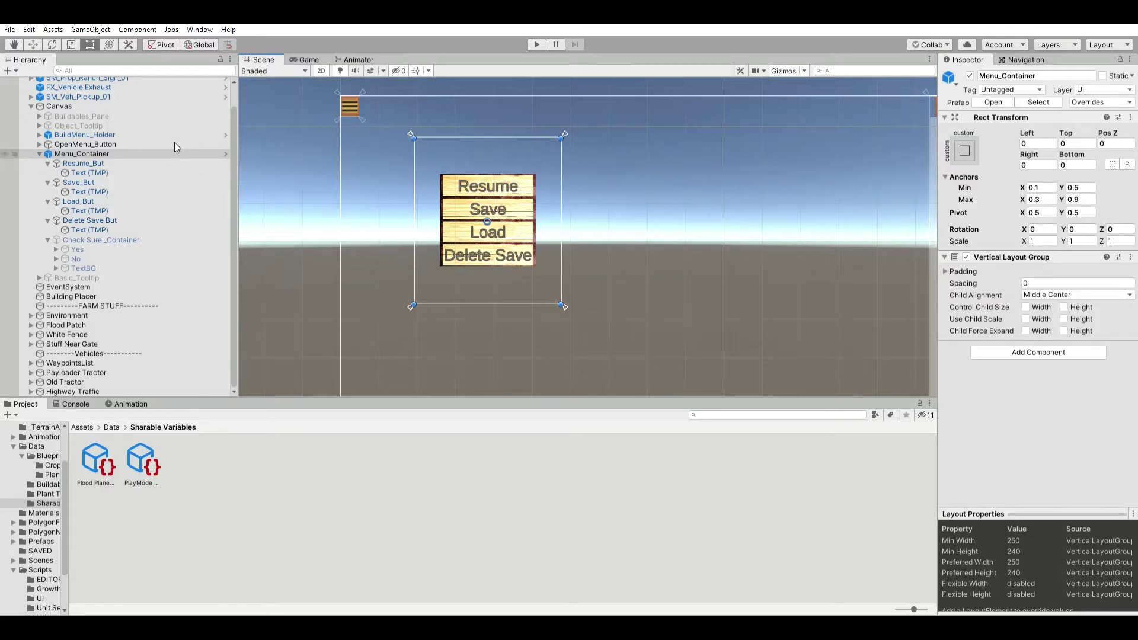
key(Delete)
Create an empty child object under the Canvas and name it Menu_Container.
click(127, 130)
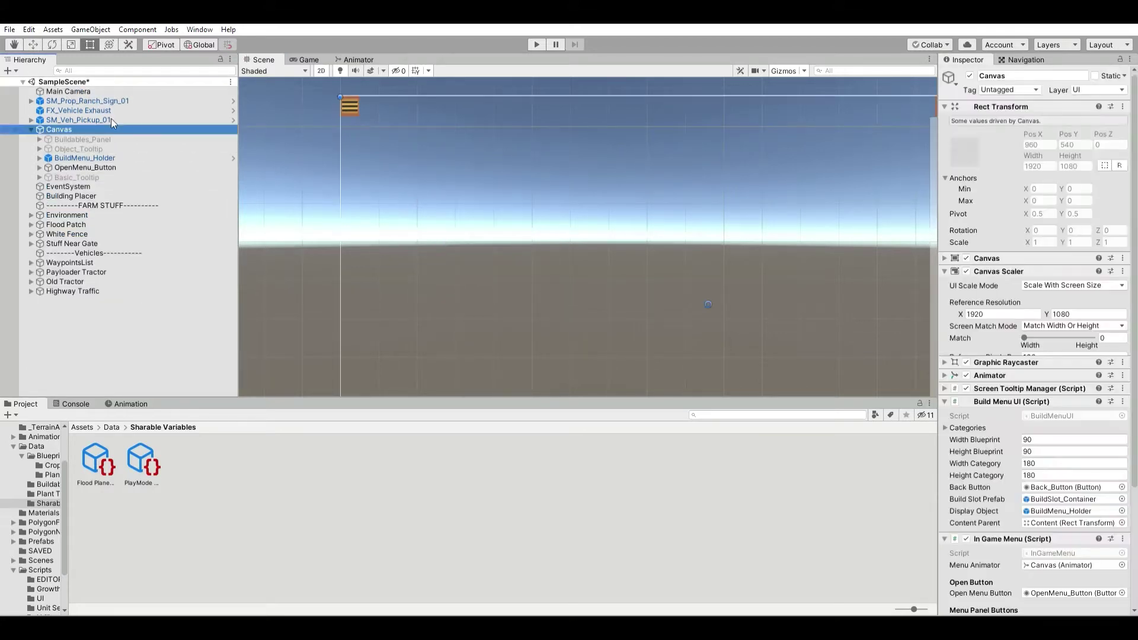
key(alt+shift+n)
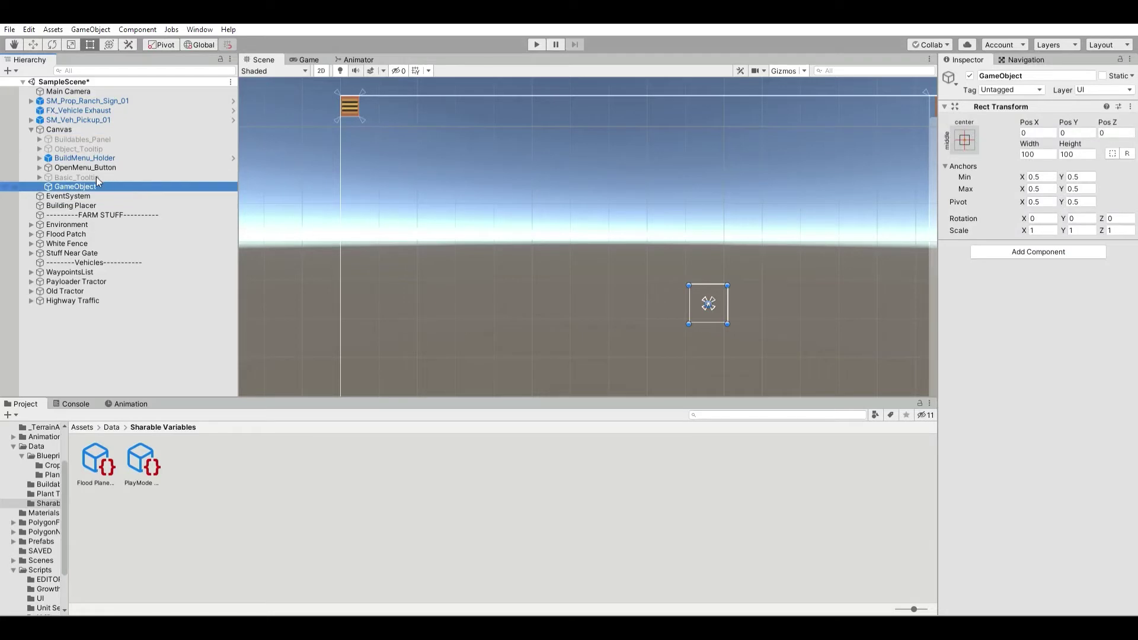
key(F2)
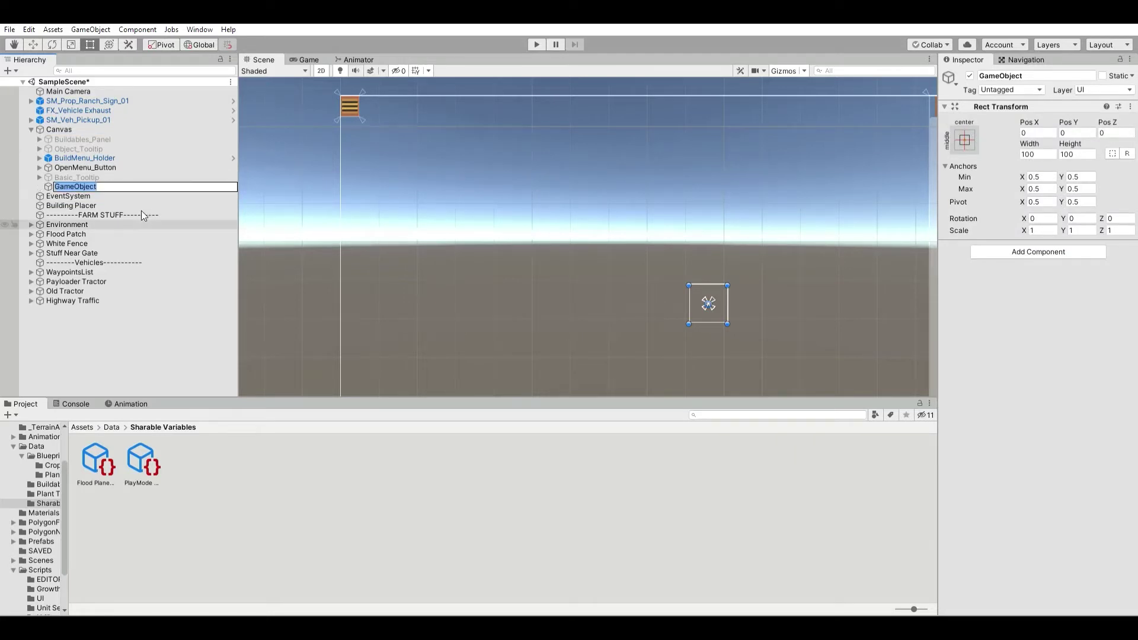
text(Menu_Container)
key(Return)
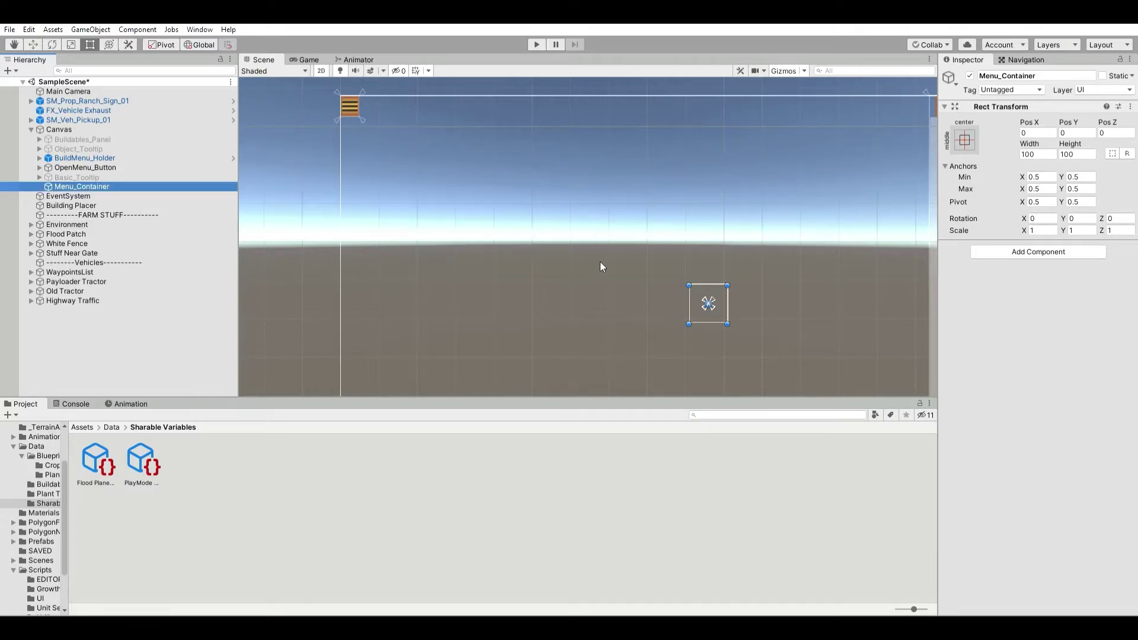
Move Menu_Container to about X -533, Y 234 in the canvas's upper left and enlarge it to about 365 by 402.
middle_drag(600, 262, 594, 215)
drag(593, 216, 422, 152)
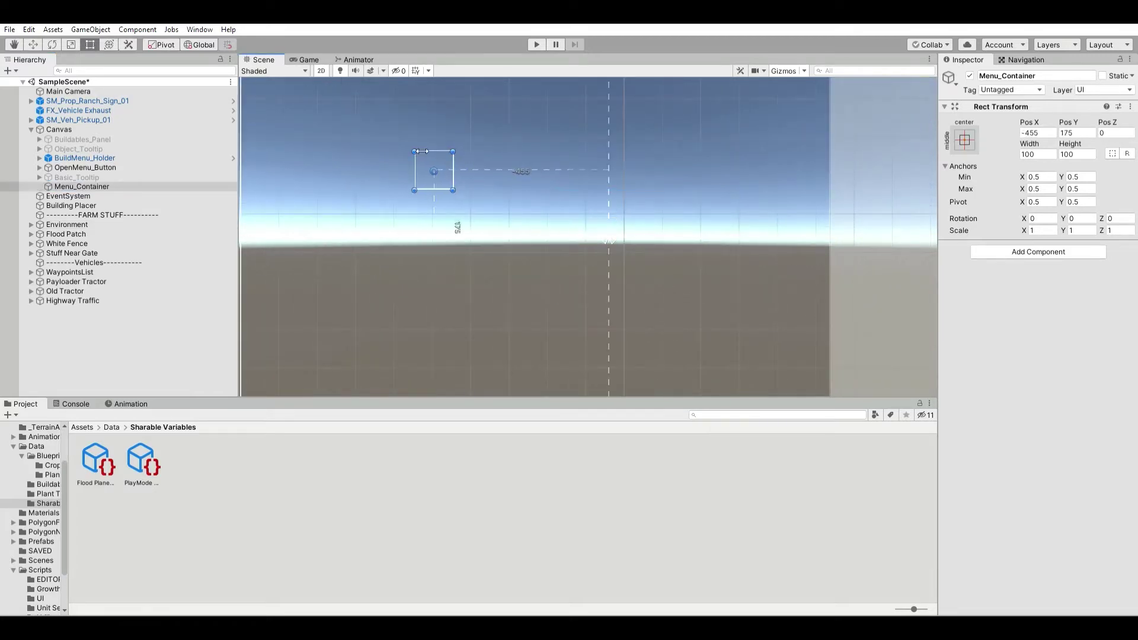
scroll(422, 152, down, 3)
middle_drag(476, 153, 491, 192)
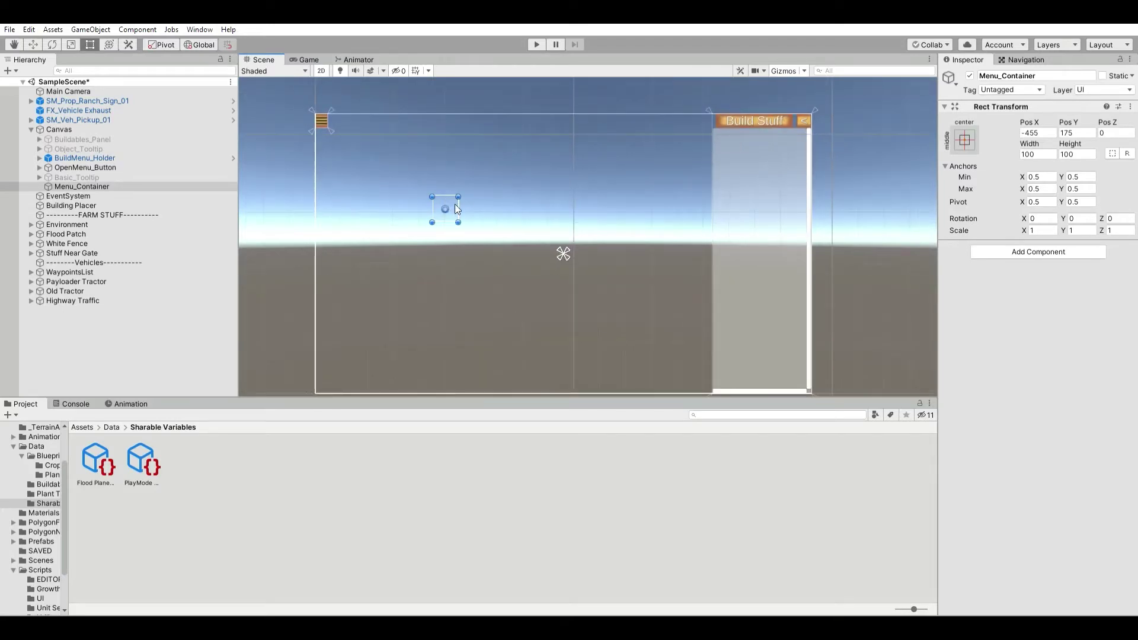
drag(454, 206, 434, 191)
drag(436, 205, 509, 277)
drag(480, 233, 442, 194)
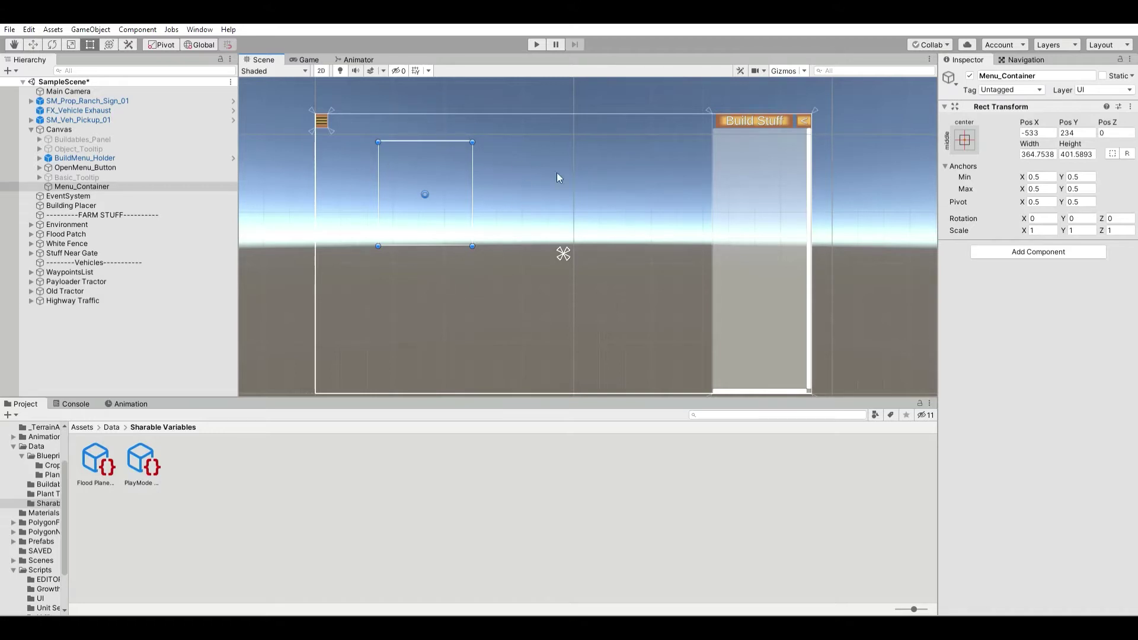
Set Menu_Container's minimum anchors to X 0.125 and Y 0.55.
click(1048, 177)
text(.2)
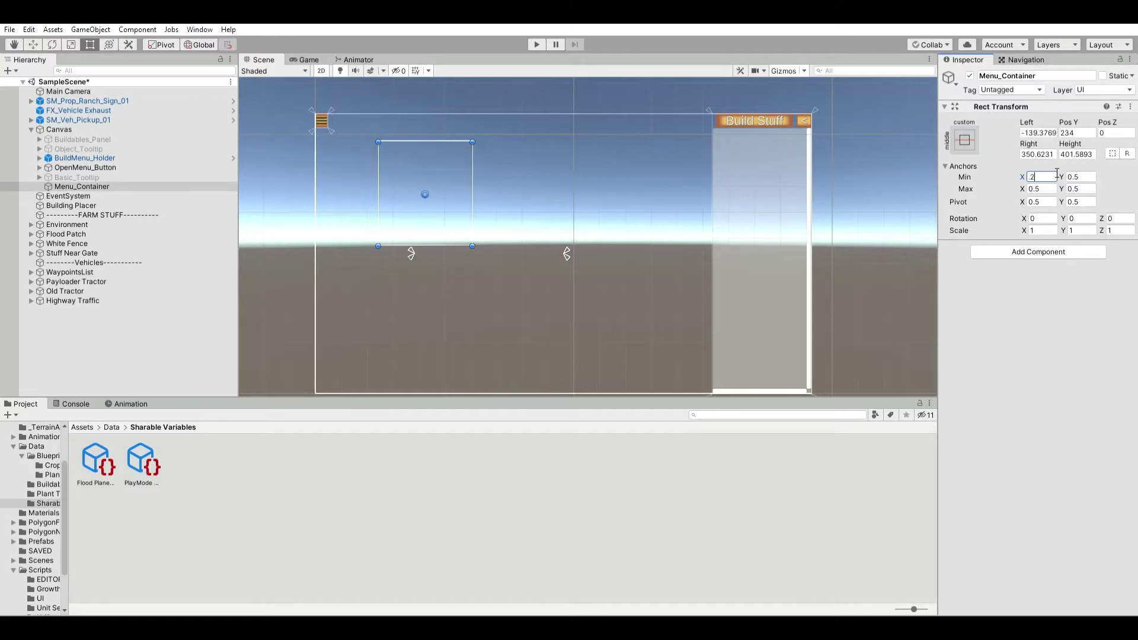
key(BackSpace)
text(15)
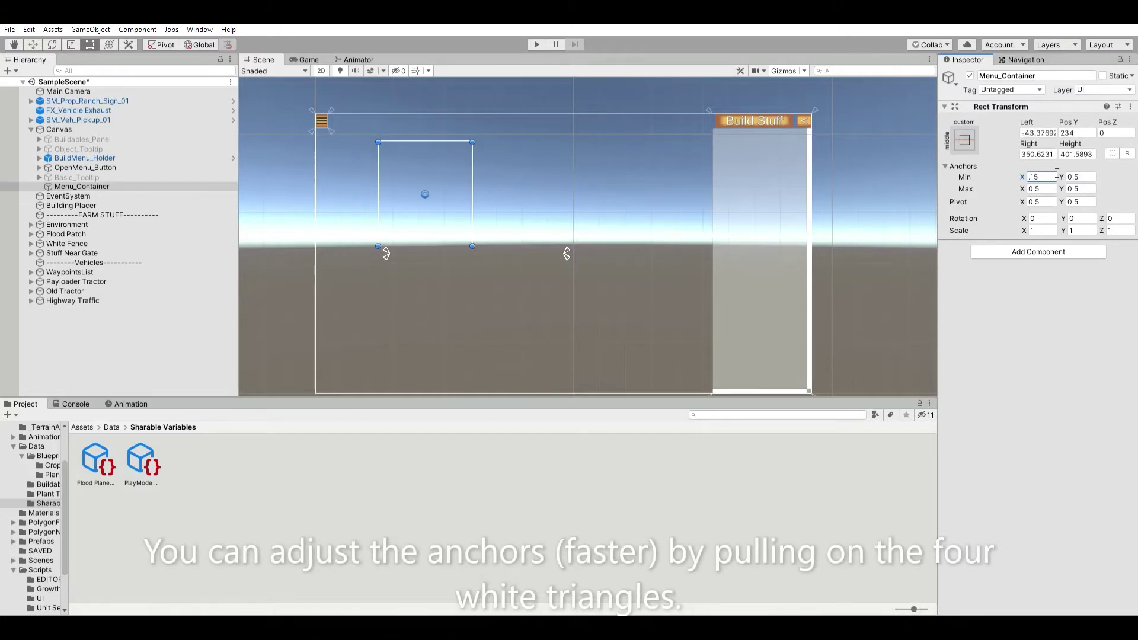
key(BackSpace)
text(25)
key(Tab)
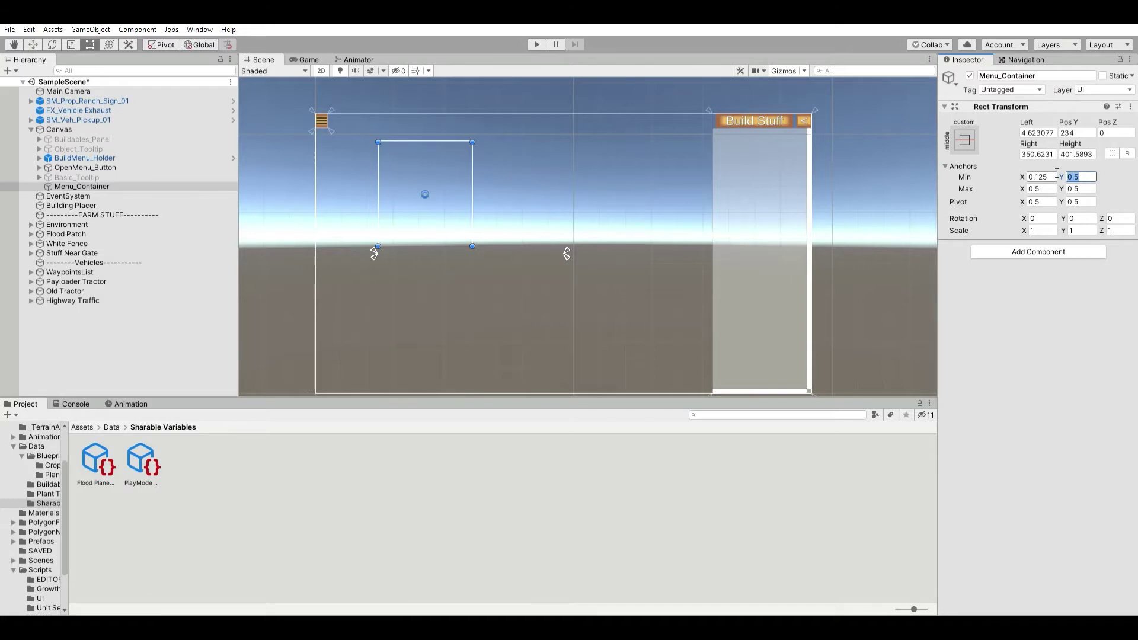
key(BackSpace)
text(.6)
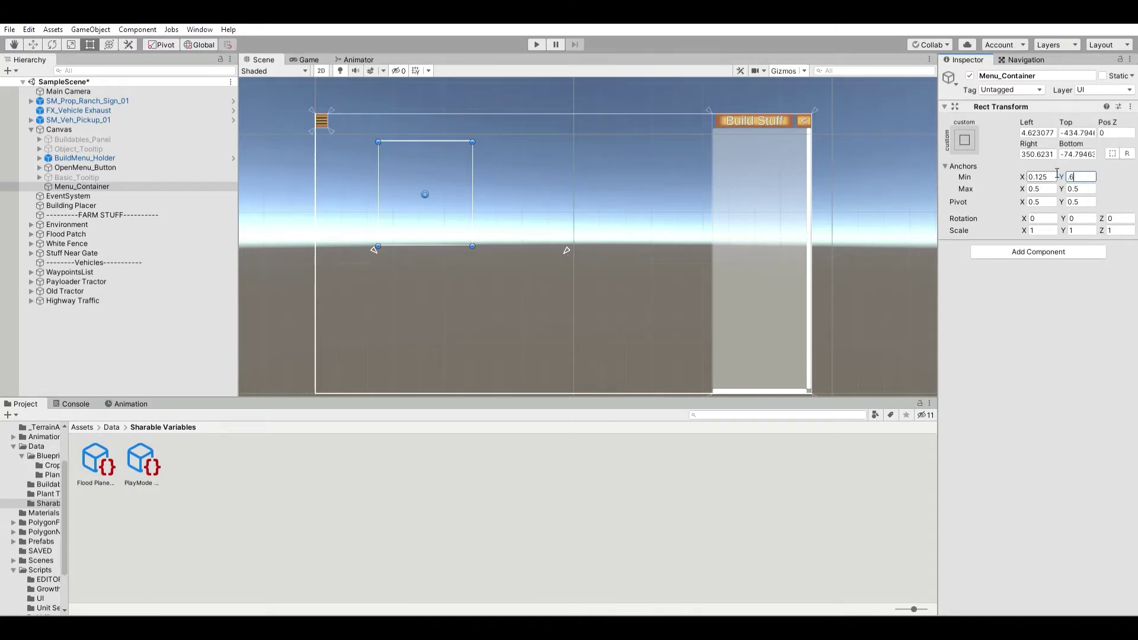
key(BackSpace)
text(55)
Set Menu_Container's maximum anchors to X 0.3125 and Y 0.9.
click(1055, 187)
text(.3)
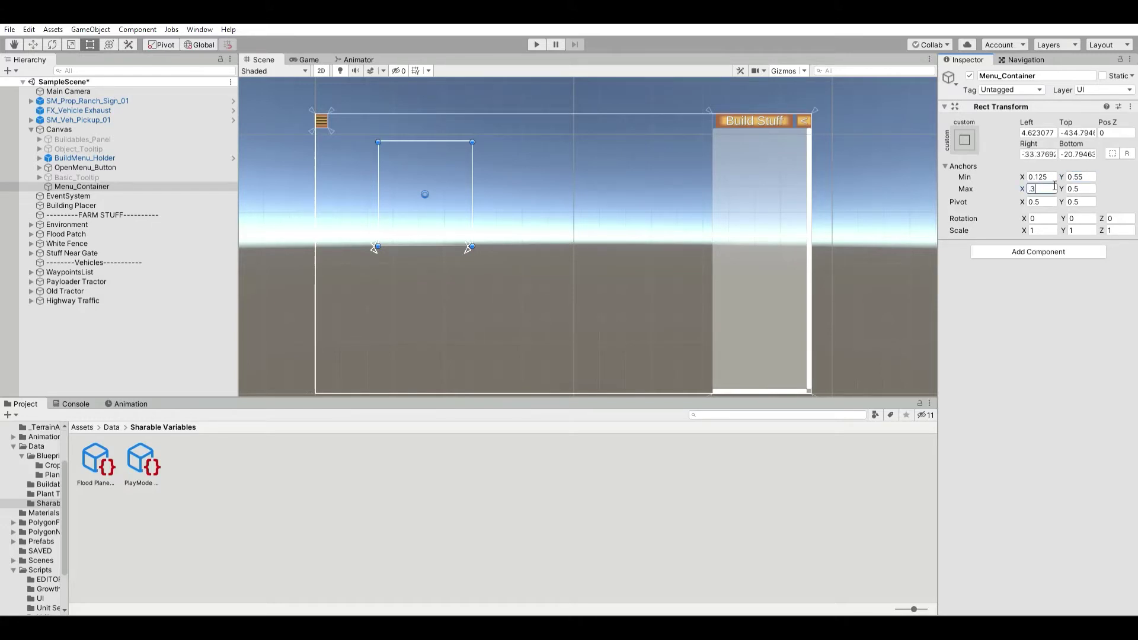
text(5)
key(BackSpace)
text(25)
key(BackSpace)
key(BackSpace)
text(125)
key(Tab)
text(.8)
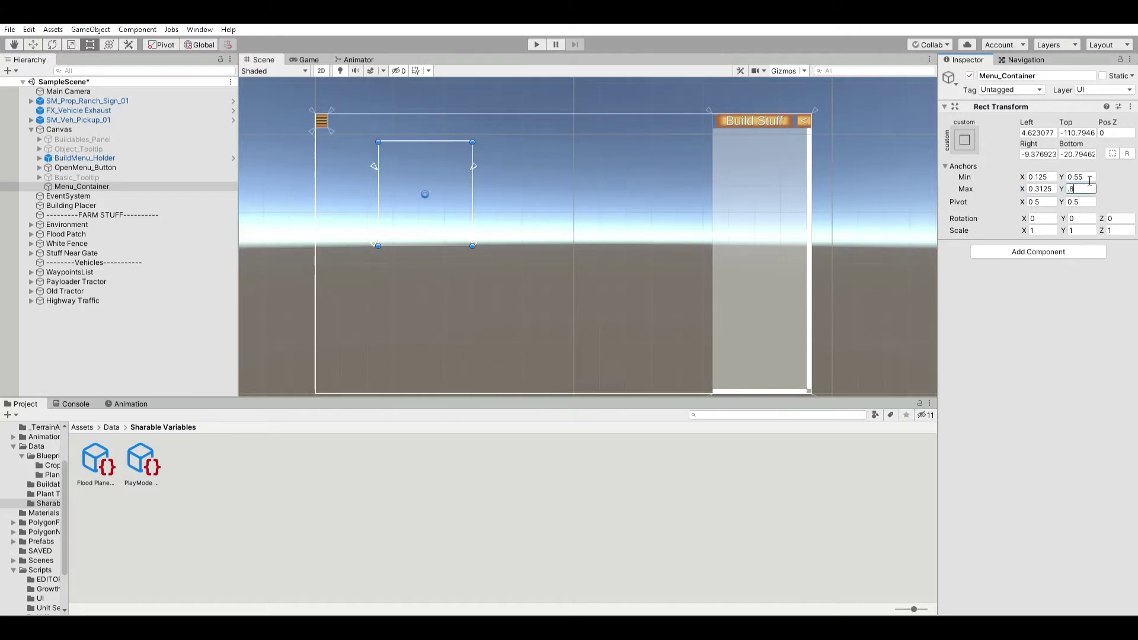
key(BackSpace)
text(9)
Set Menu_Container's Left, Right, Top and Bottom offsets to 0 so its rectangle matches the anchors.
click(1050, 128)
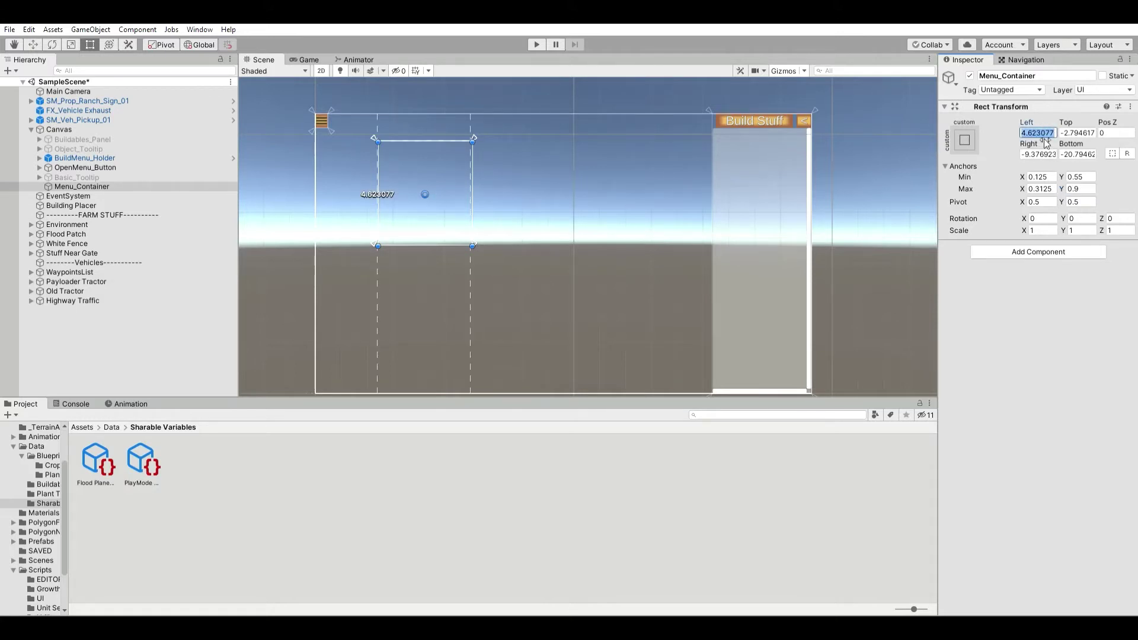
text(0)
key(Tab)
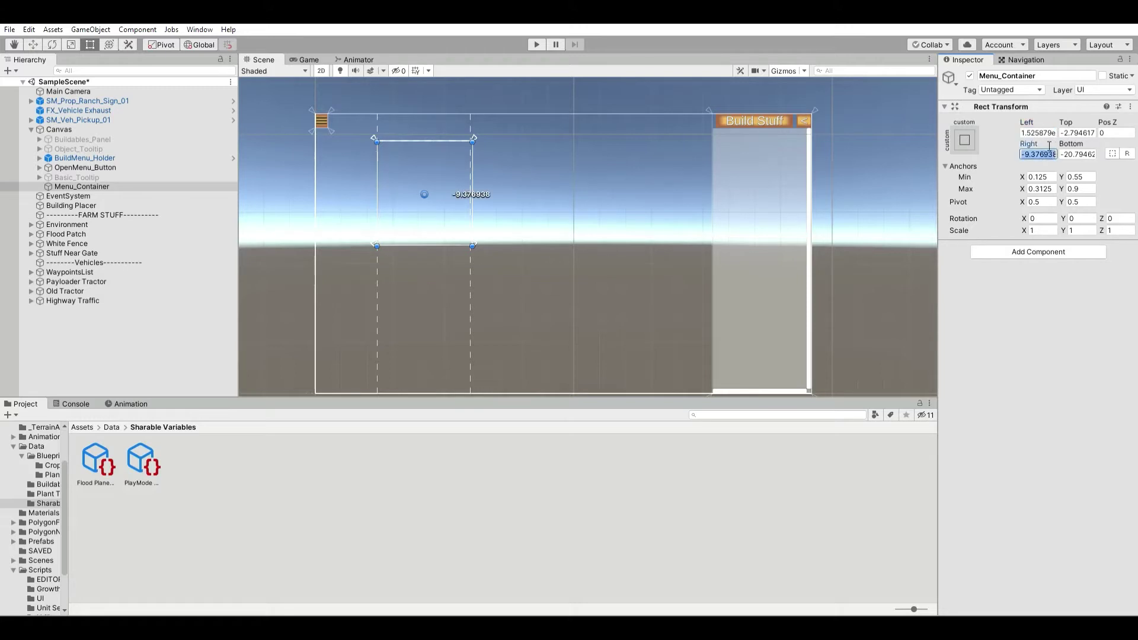
text(0)
key(Tab)
text(0)
key(Tab)
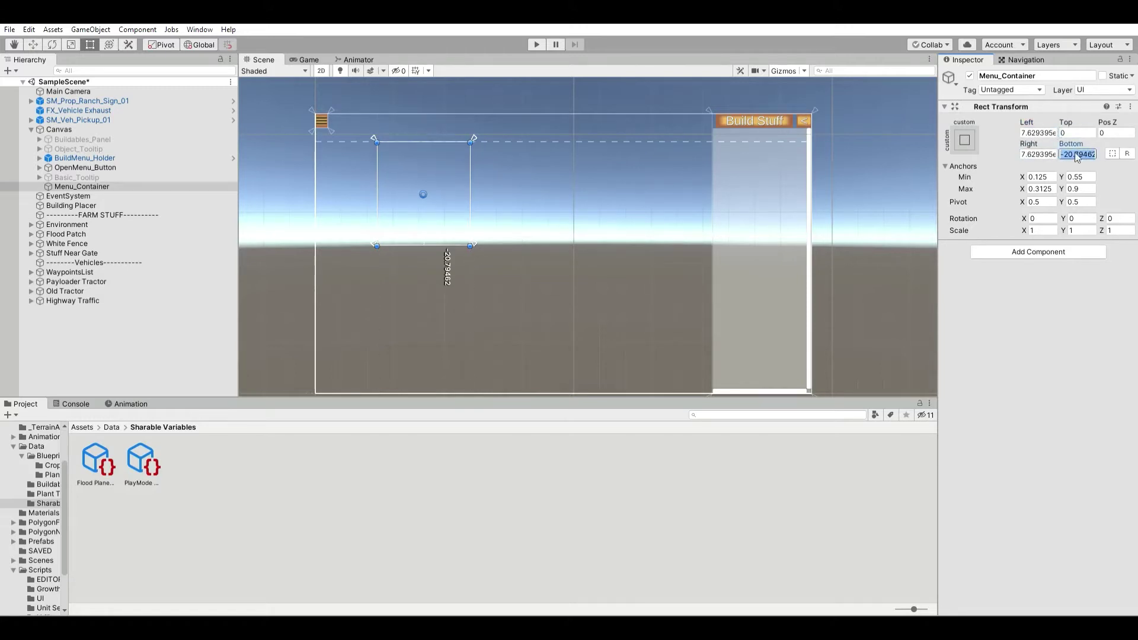
text(0)
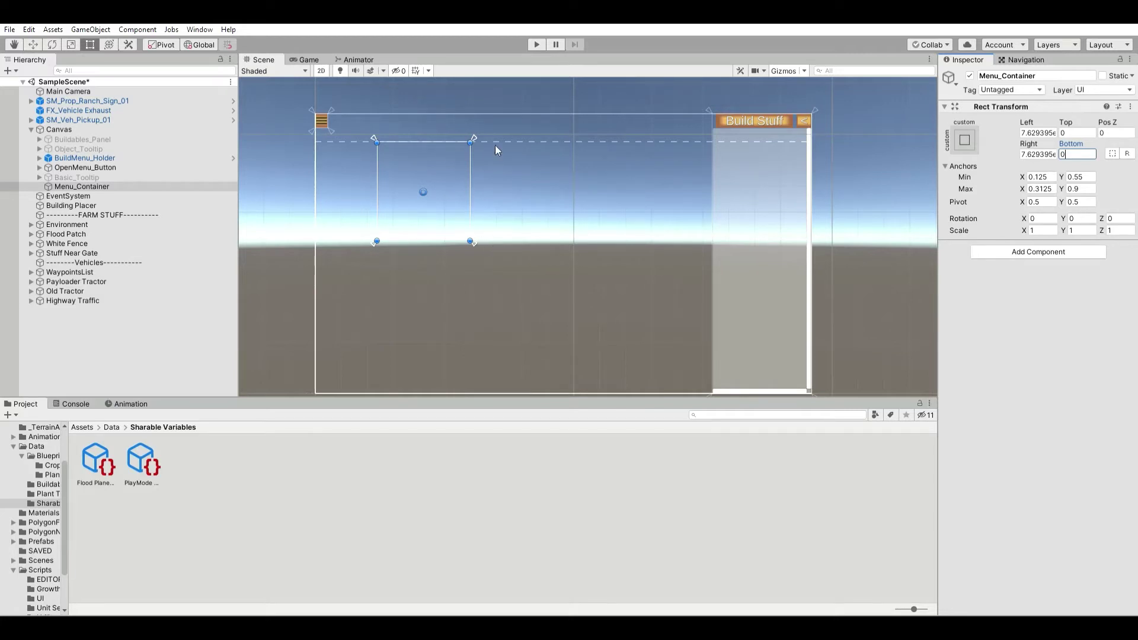
click(1096, 224)
Add a Vertical Layout Group to Menu_Container and set its Child Alignment to Middle Center.
click(115, 184)
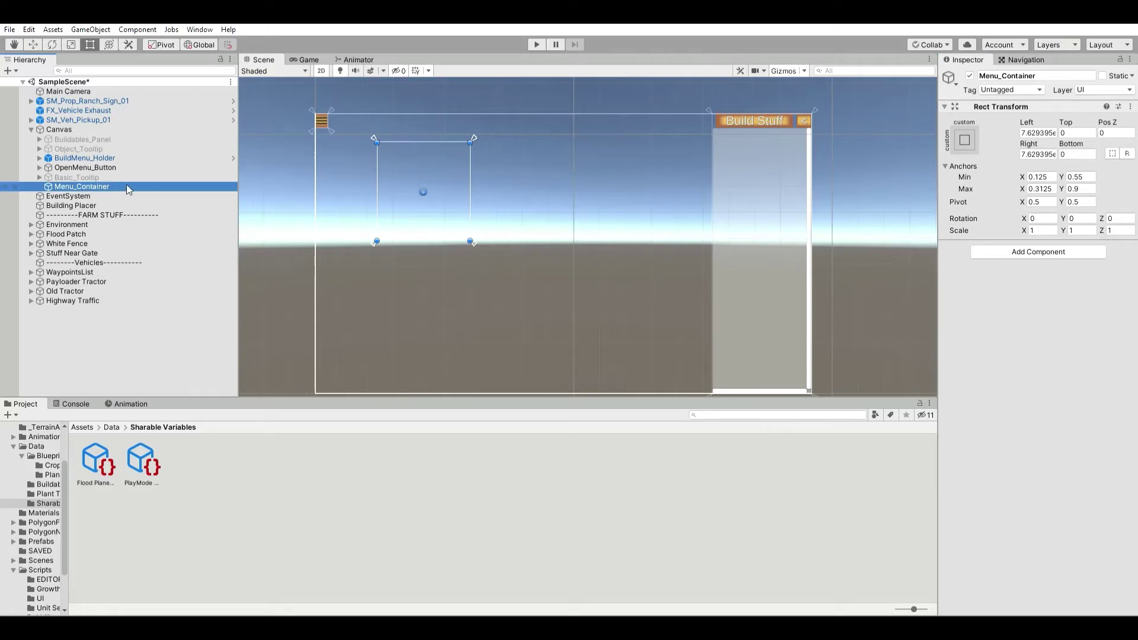
click(1010, 253)
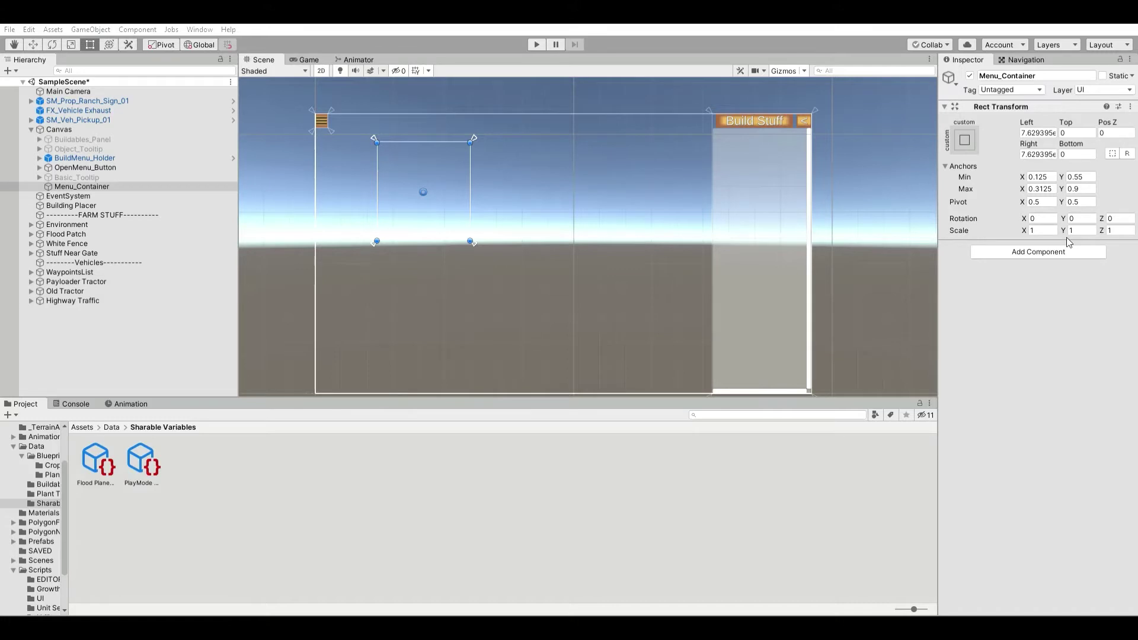
key(Return)
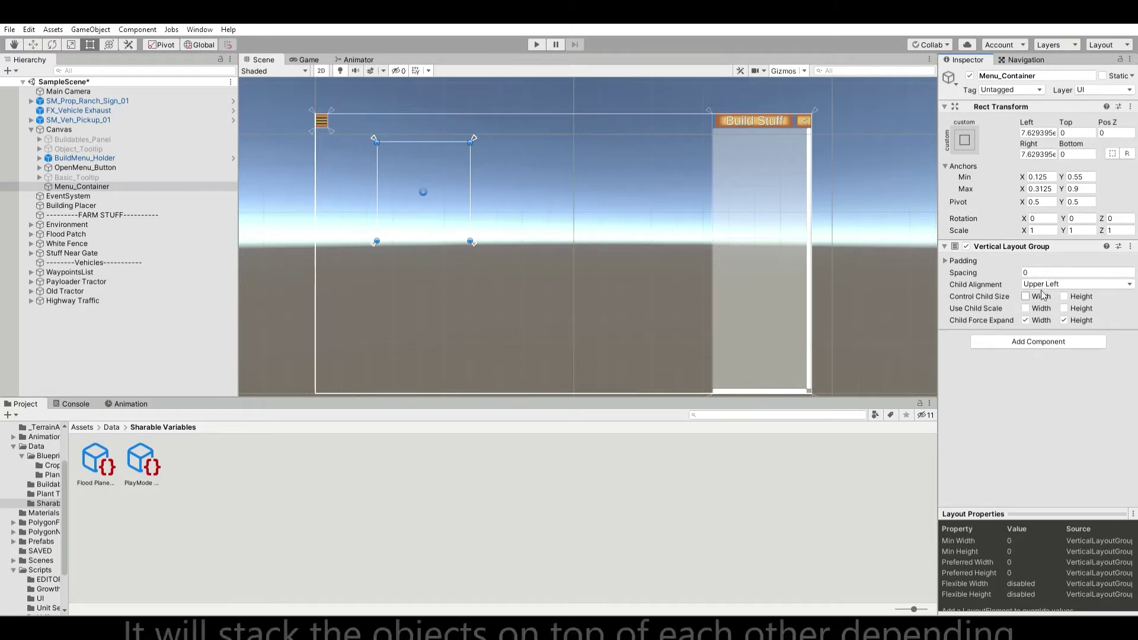
click(1074, 348)
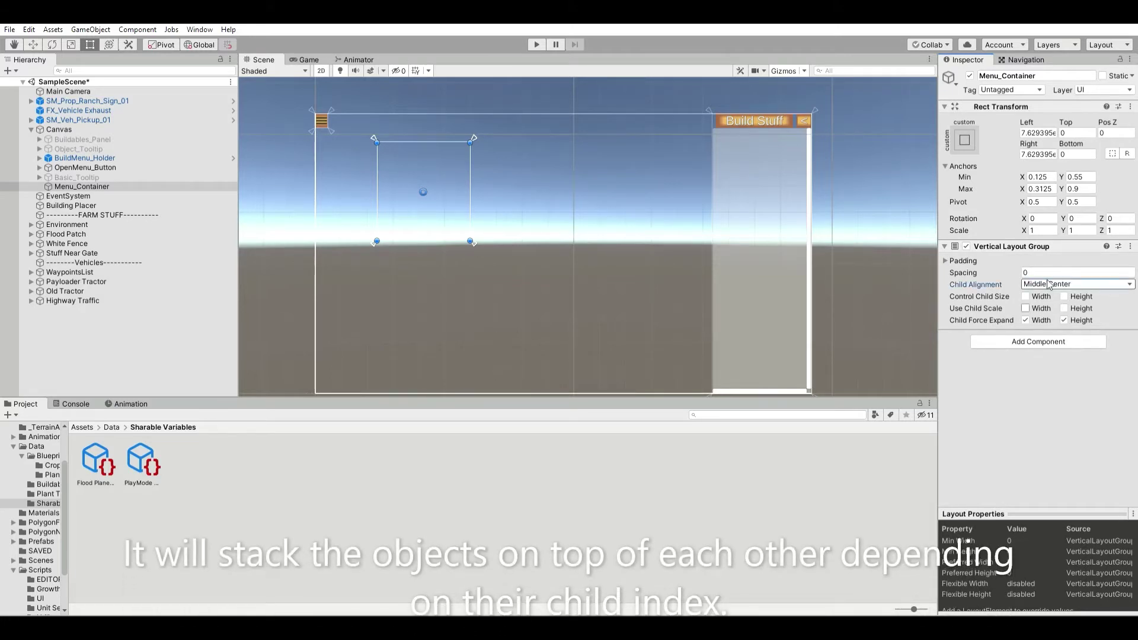
Create a TextMeshPro button as a child of Menu_Container and inspect its Text (TMP) child.
click(153, 173)
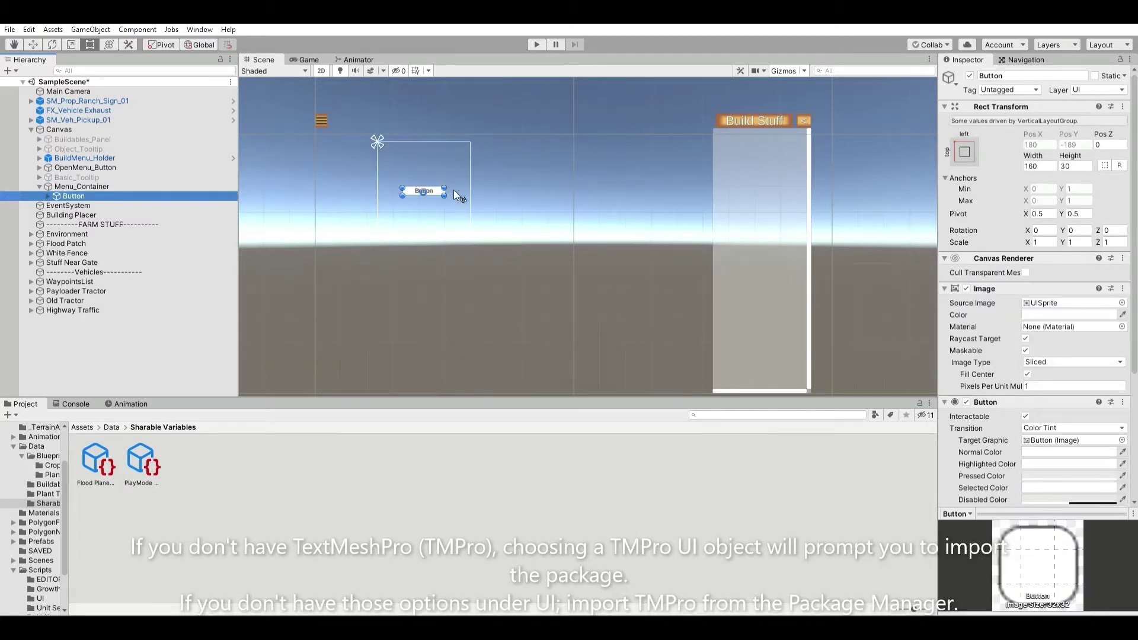
click(48, 196)
click(83, 206)
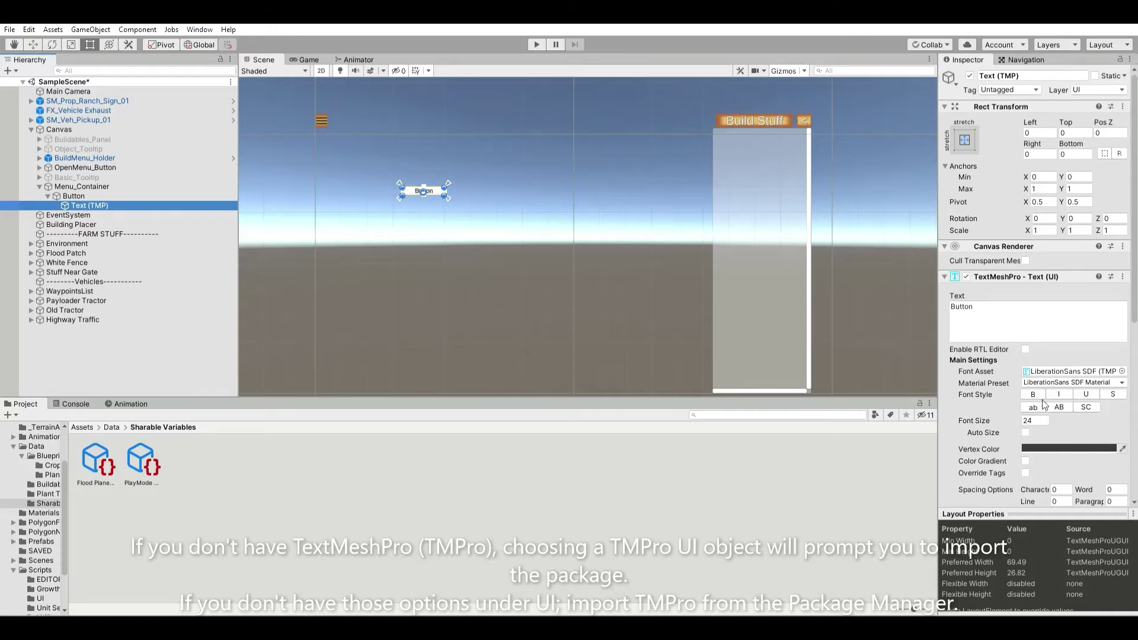
click(93, 185)
click(94, 194)
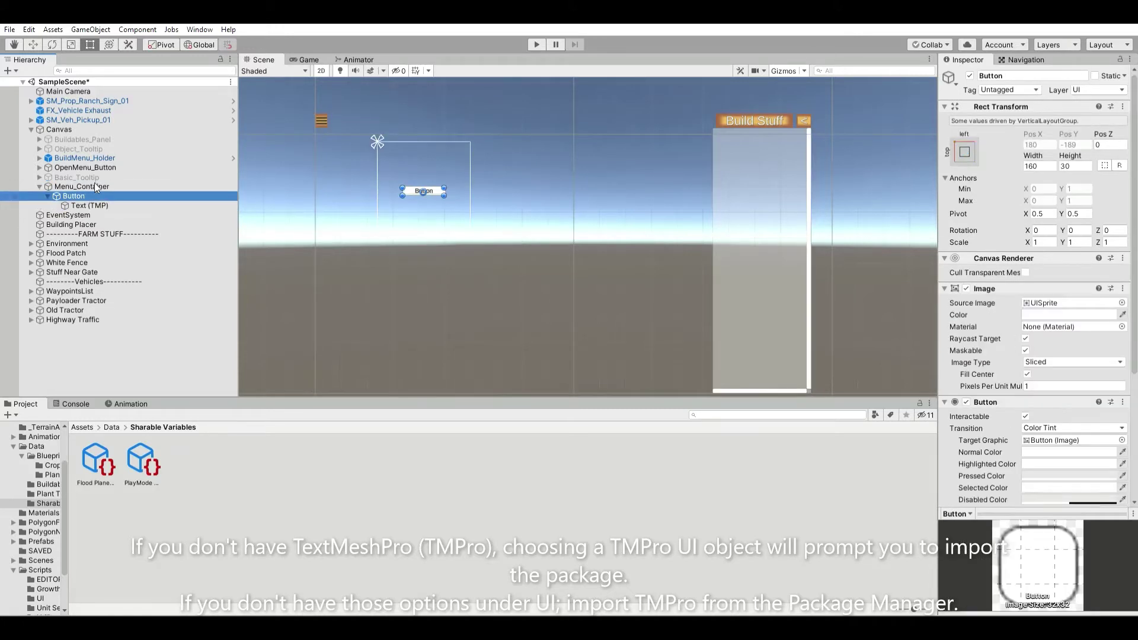
click(105, 185)
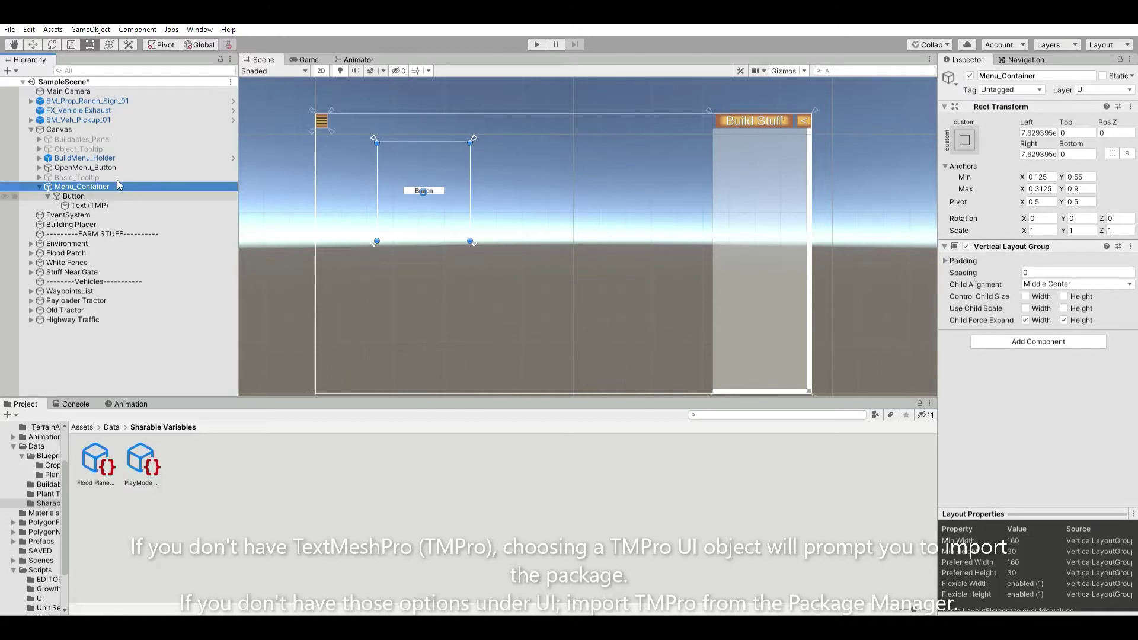
Resize the new button to width 250 and height 60, and enable Auto Size on its Text (TMP) label.
click(116, 195)
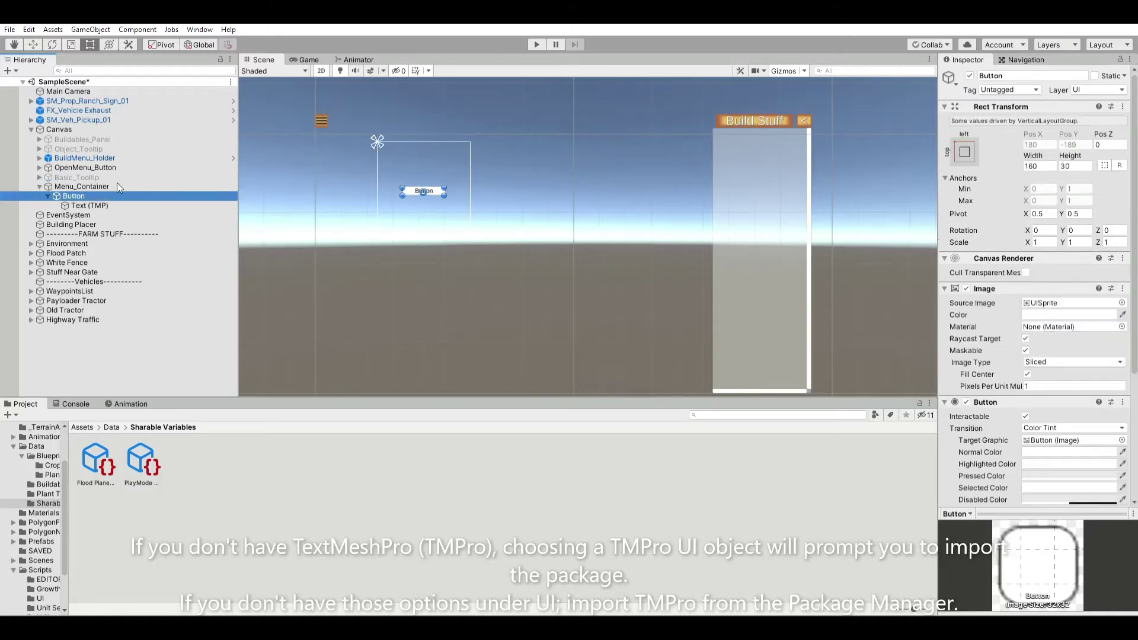
click(1054, 164)
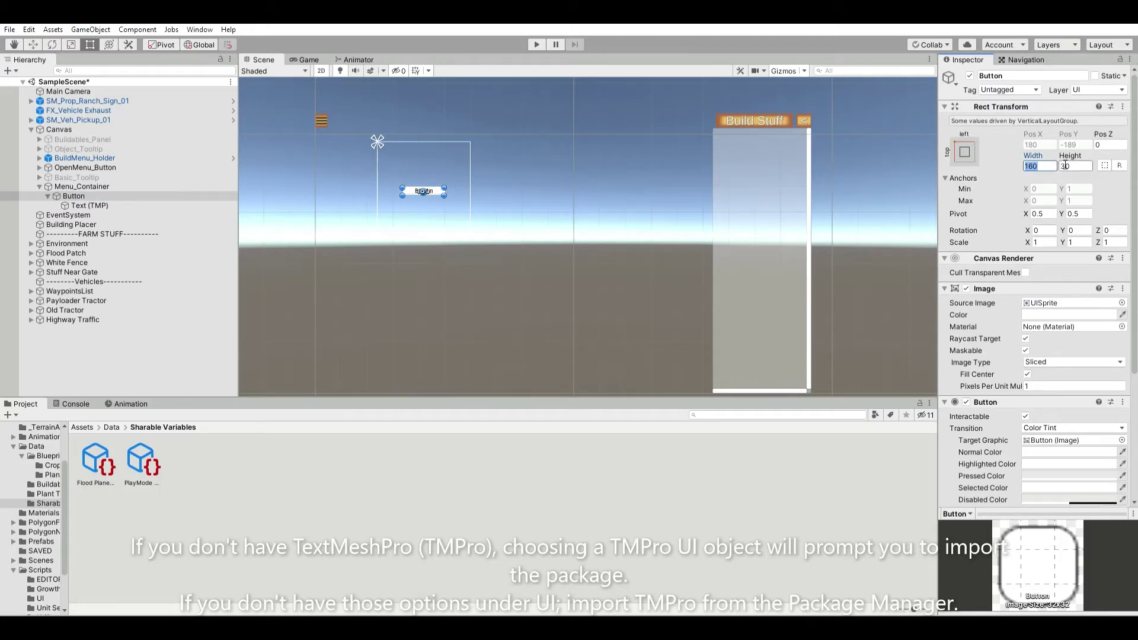
text(250)
click(1066, 166)
text(60)
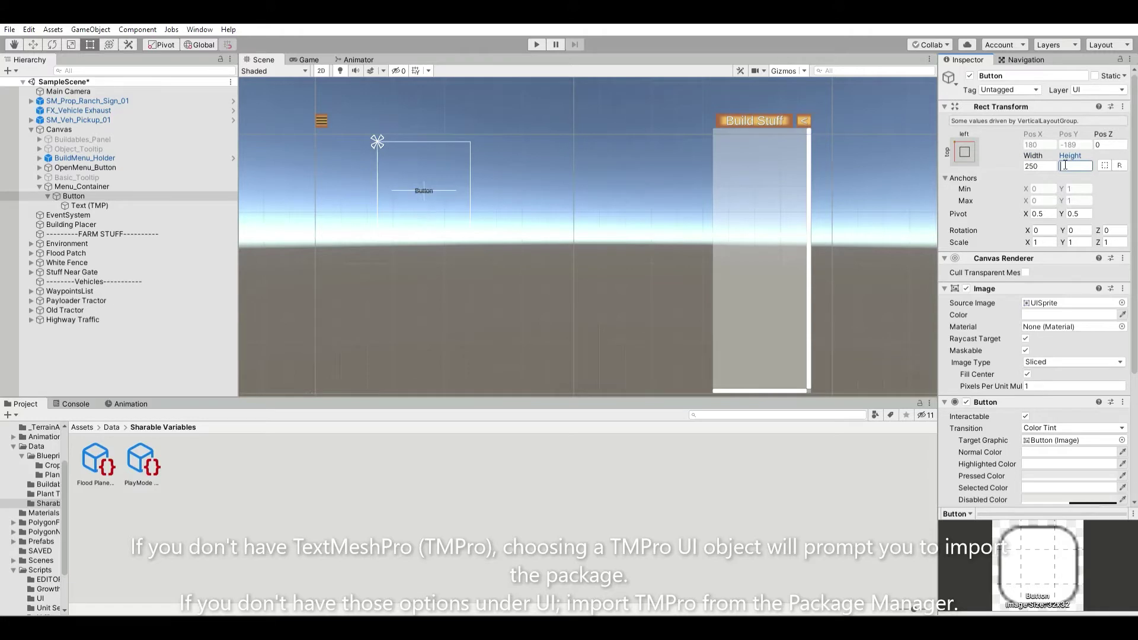
click(151, 205)
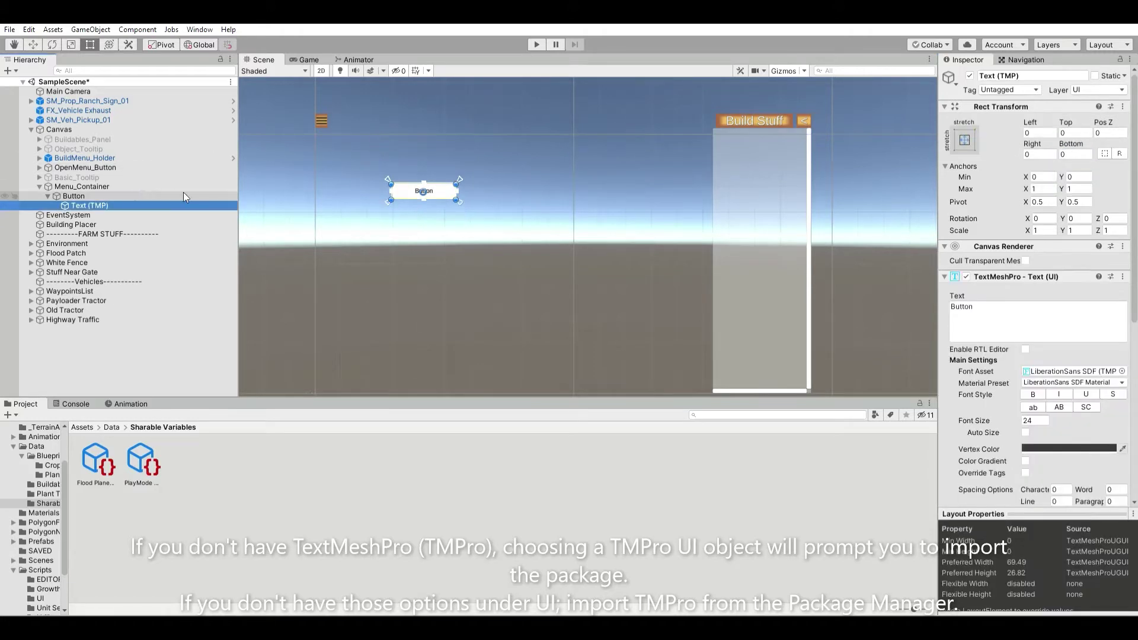
click(1026, 432)
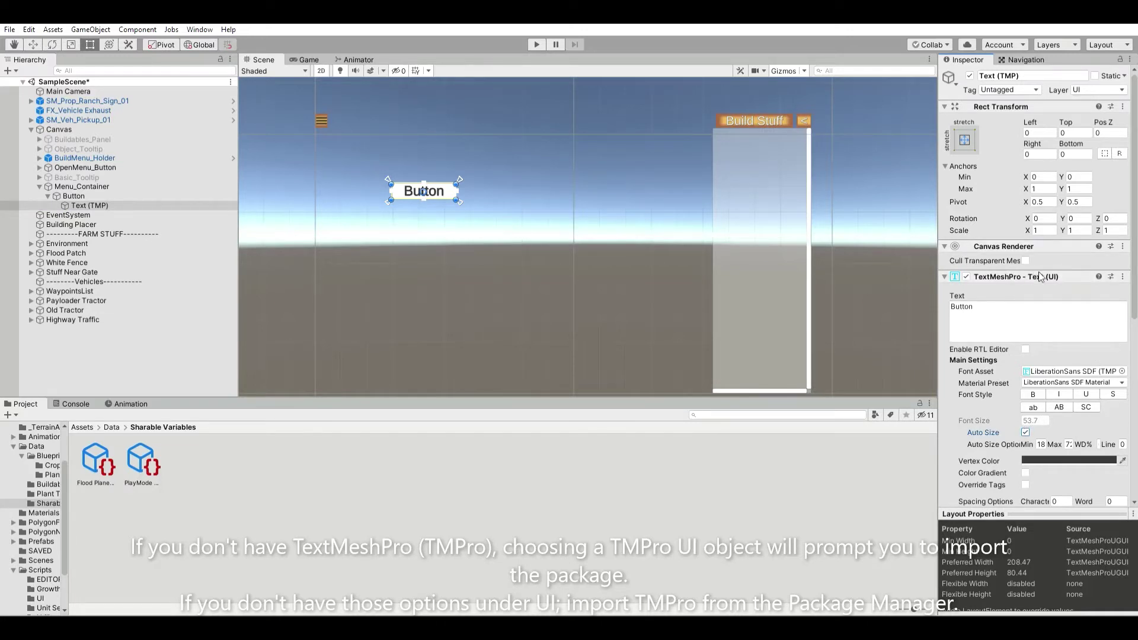
Duplicate the button three times inside Menu_Container.
click(140, 196)
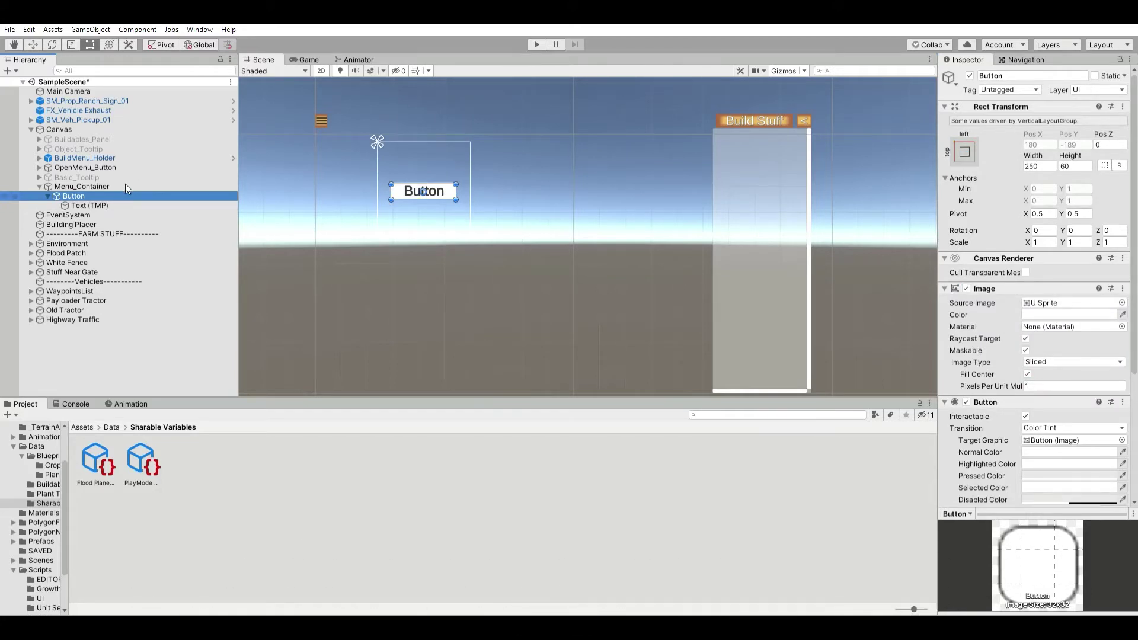
click(48, 196)
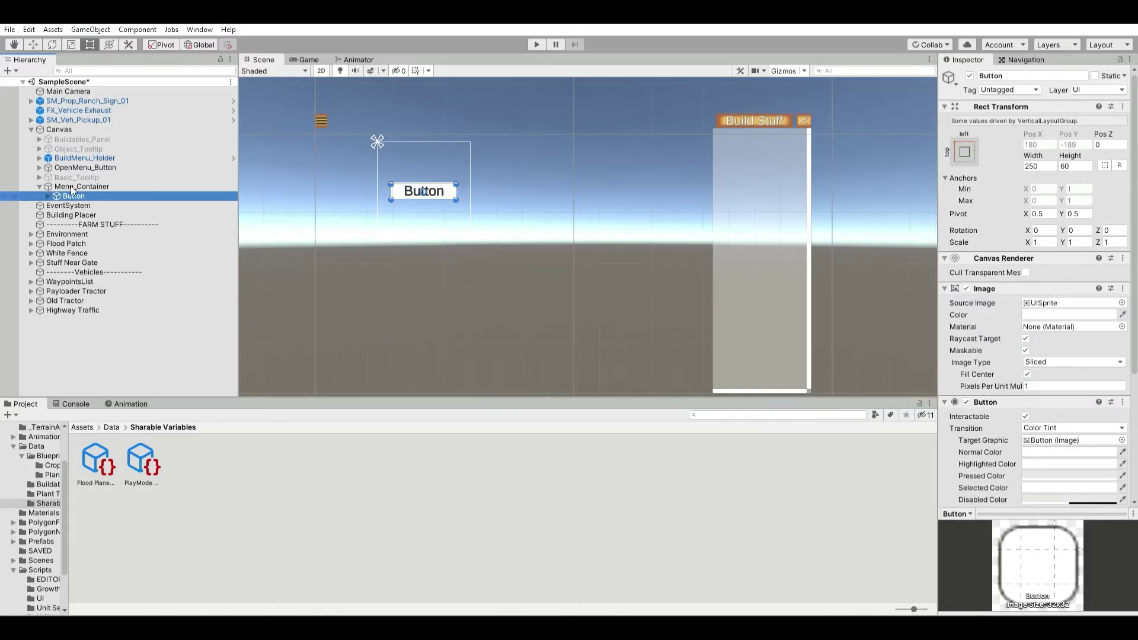
key(ctrl+d)
key(ctrl+d)
key(ctrl+d)
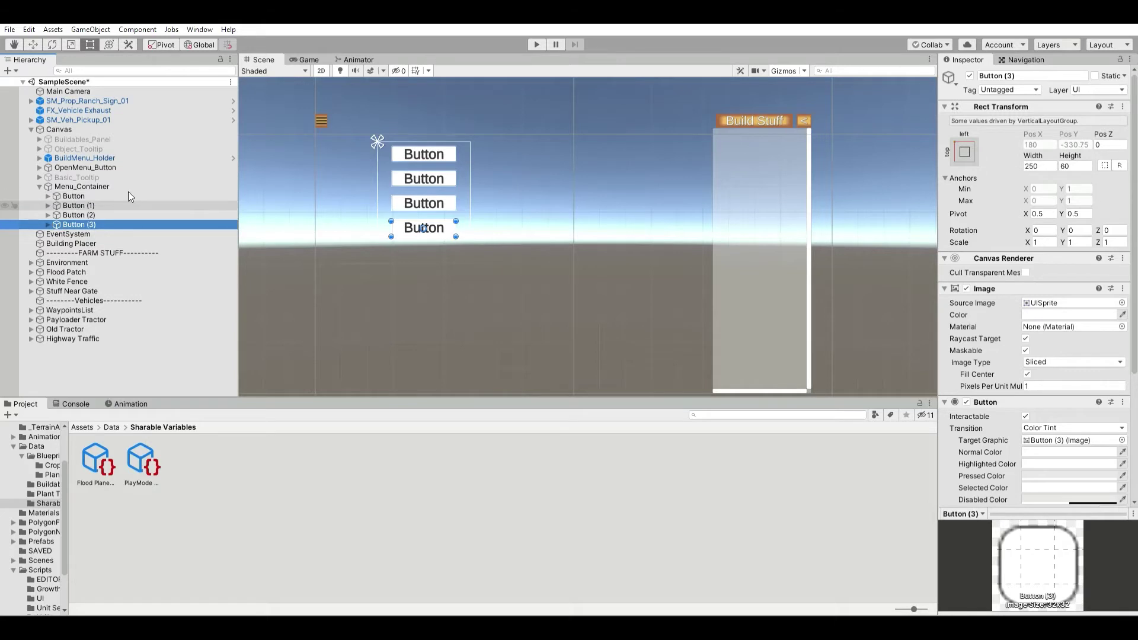
Turn off Child Force Expand for both width and height in Menu_Container's Vertical Layout Group.
click(129, 185)
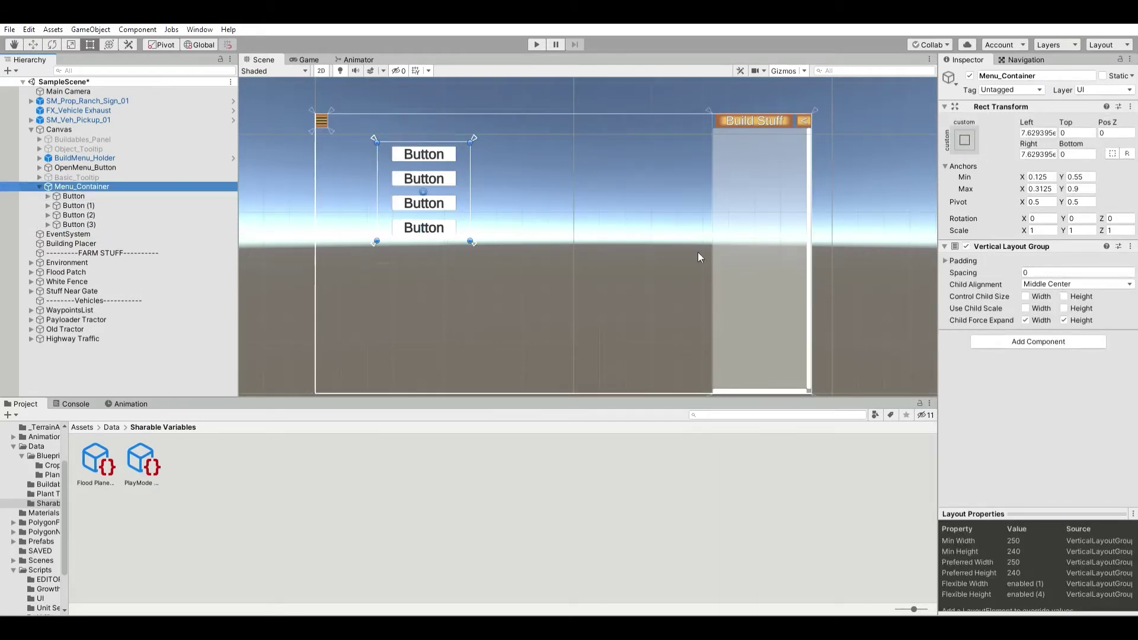
click(966, 261)
click(960, 260)
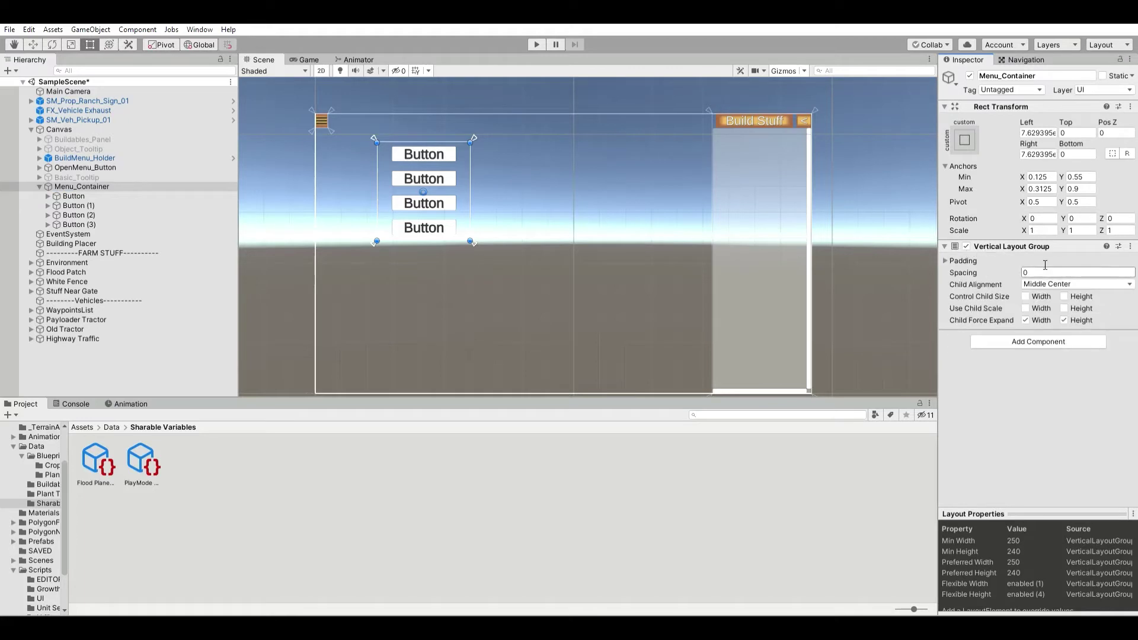
click(1026, 320)
click(1064, 320)
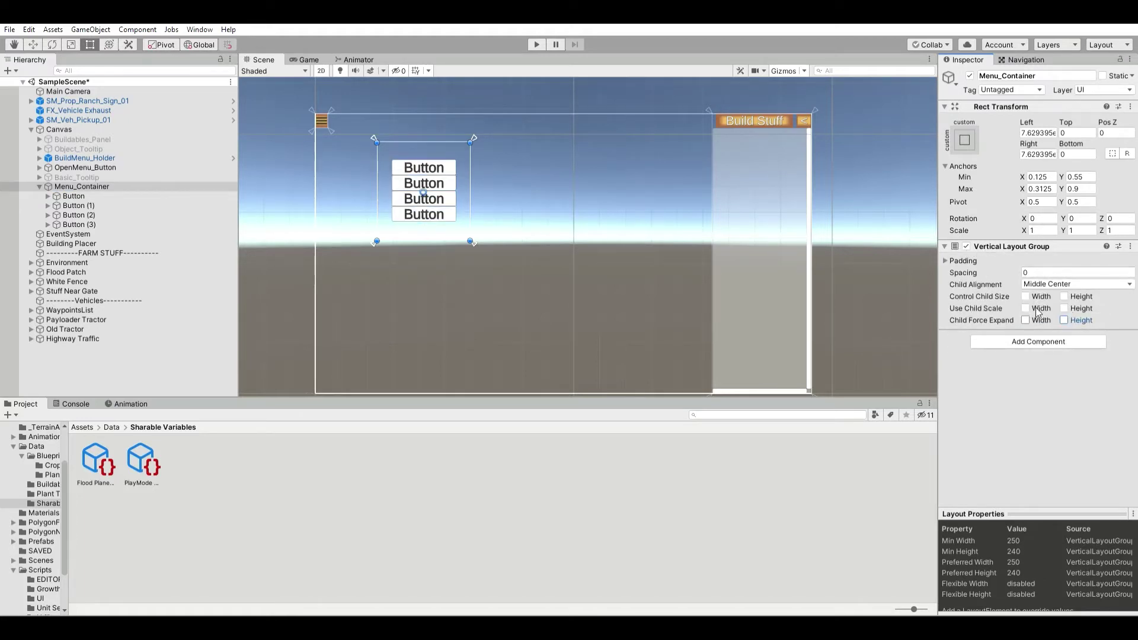
Set the Spacing of Menu_Container's Vertical Layout Group to 5 and deselect the object.
click(1048, 272)
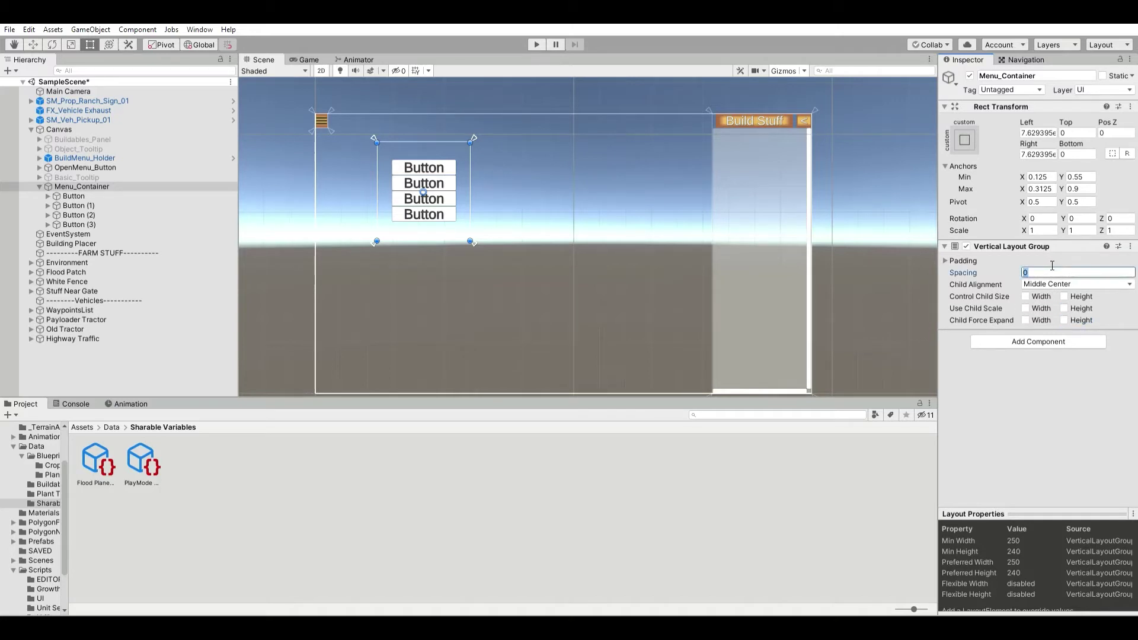
text(15)
double_click(1048, 271)
text(5)
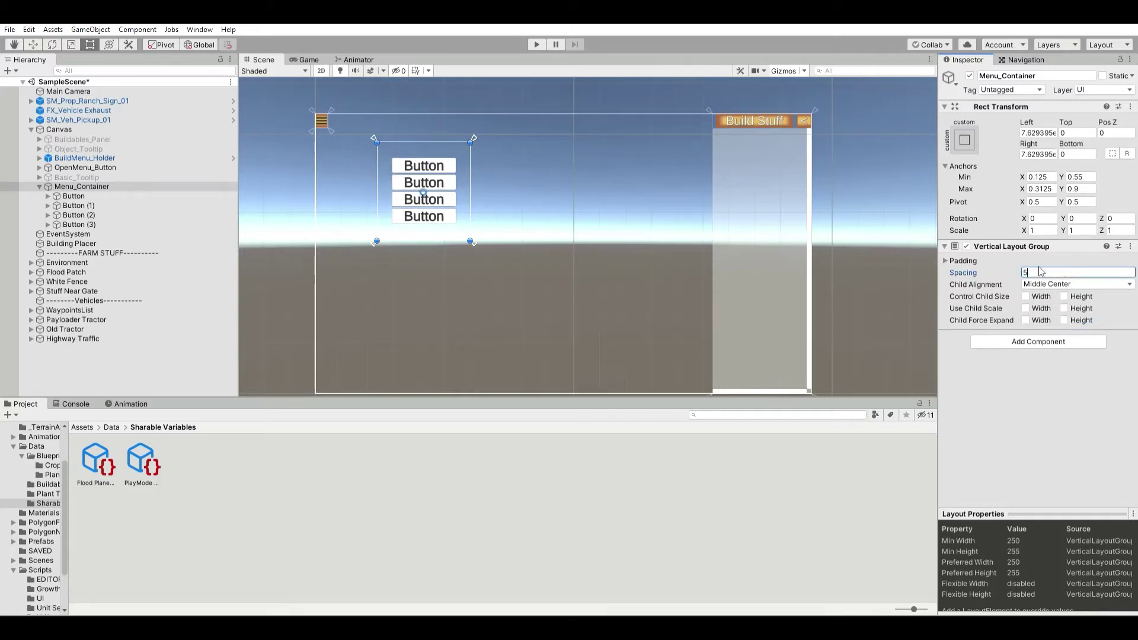
click(172, 356)
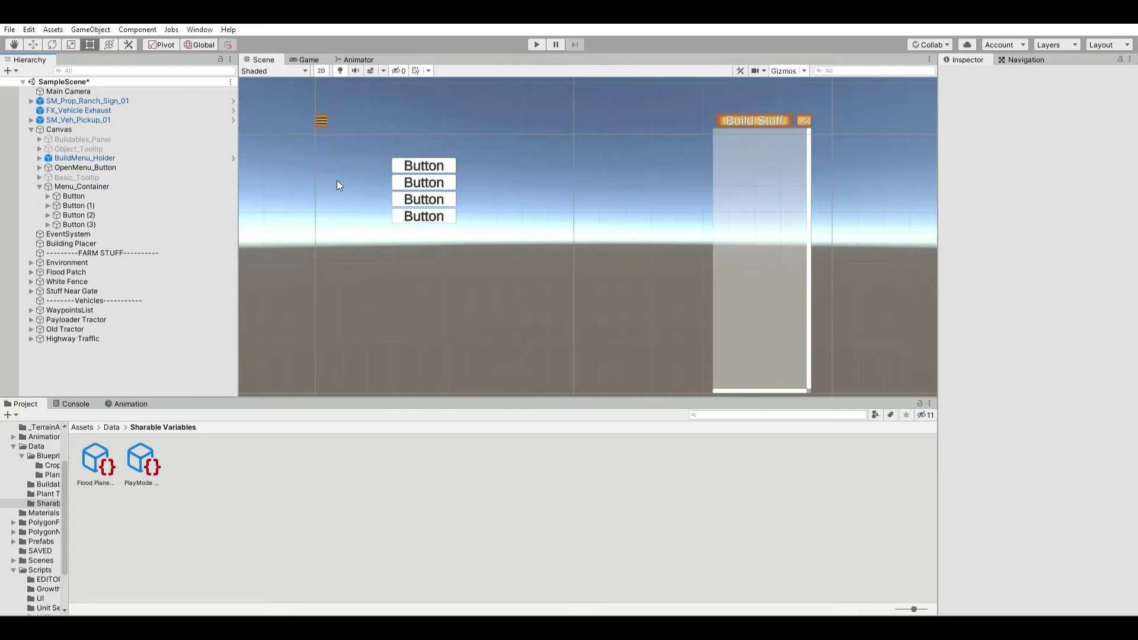
Rename the first button inside Menu_Container as Resume_Button.
click(134, 190)
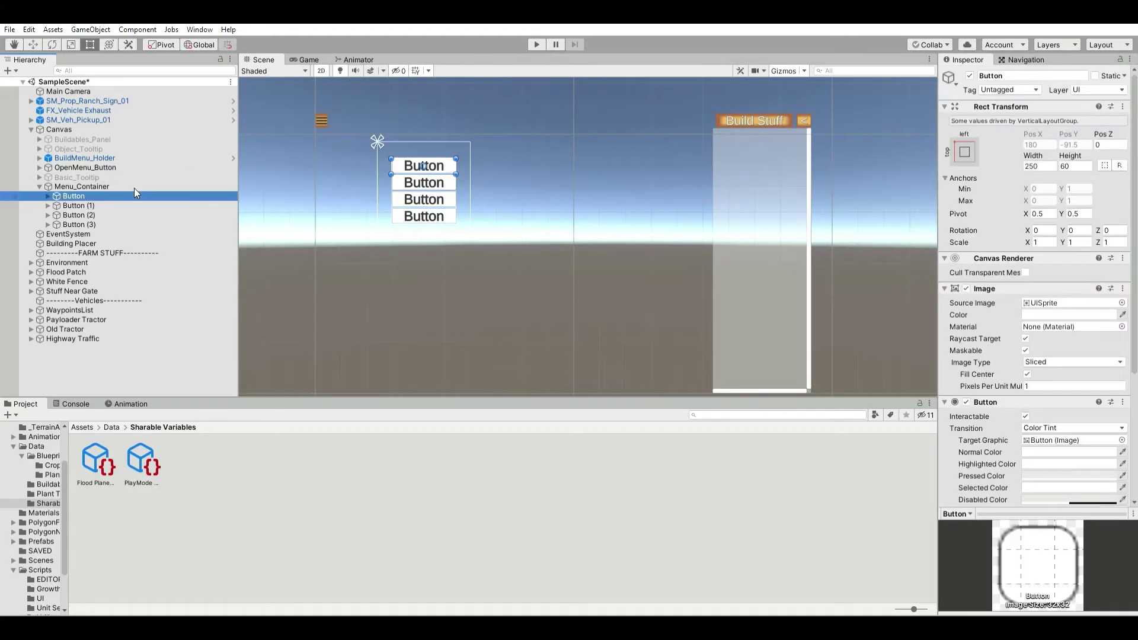
double_click(135, 192)
scroll(485, 273, down, 3)
middle_drag(471, 269, 394, 229)
key(t)
scroll(384, 208, down, 3)
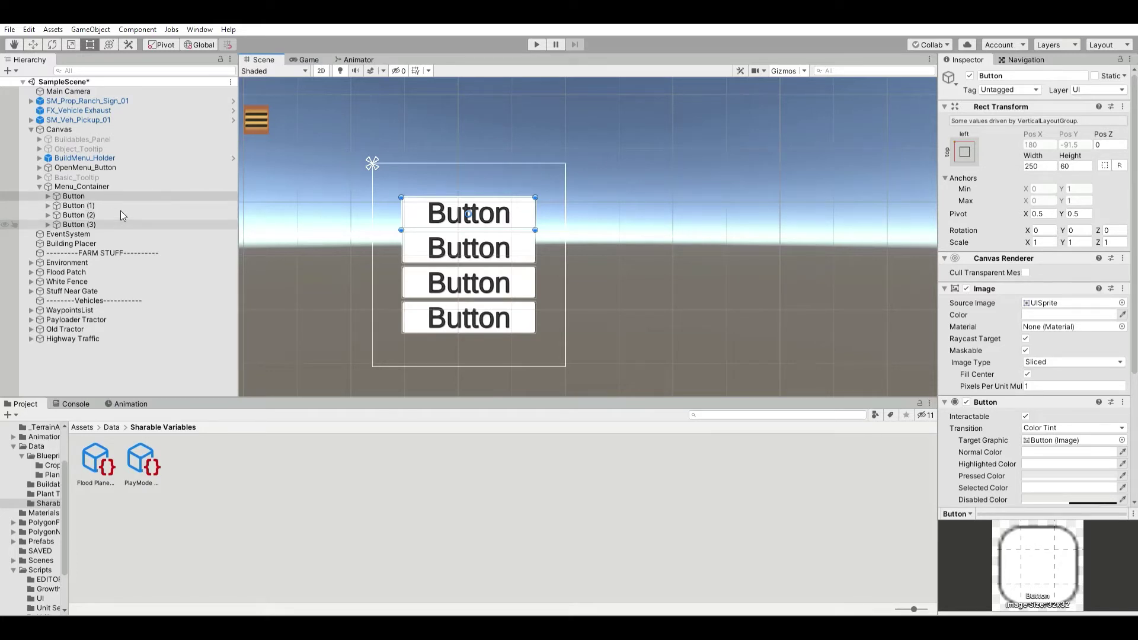
click(95, 194)
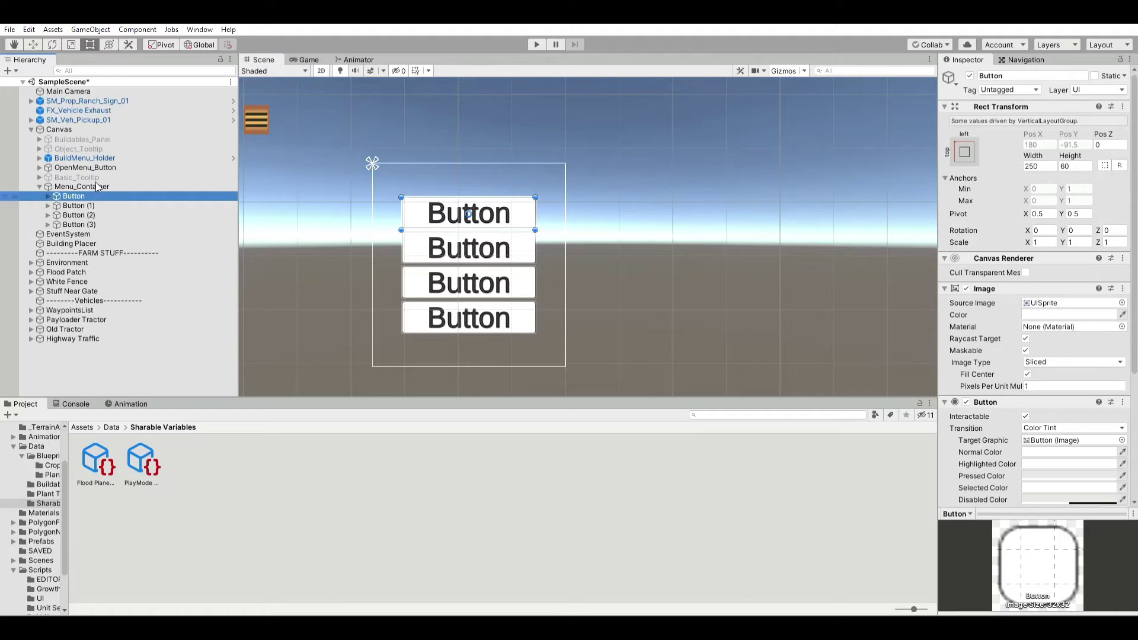
key(F2)
text(Re)
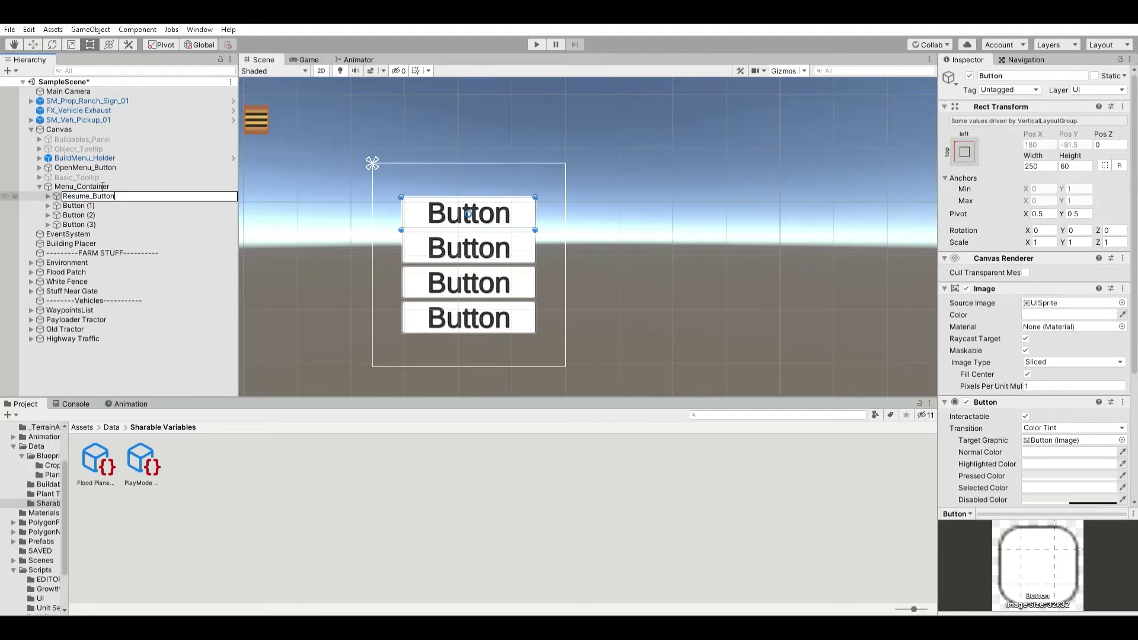
text(sume_Button)
key(Return)
Rename Button (1) inside Menu_Container as Settings_Button.
key(Down)
key(F2)
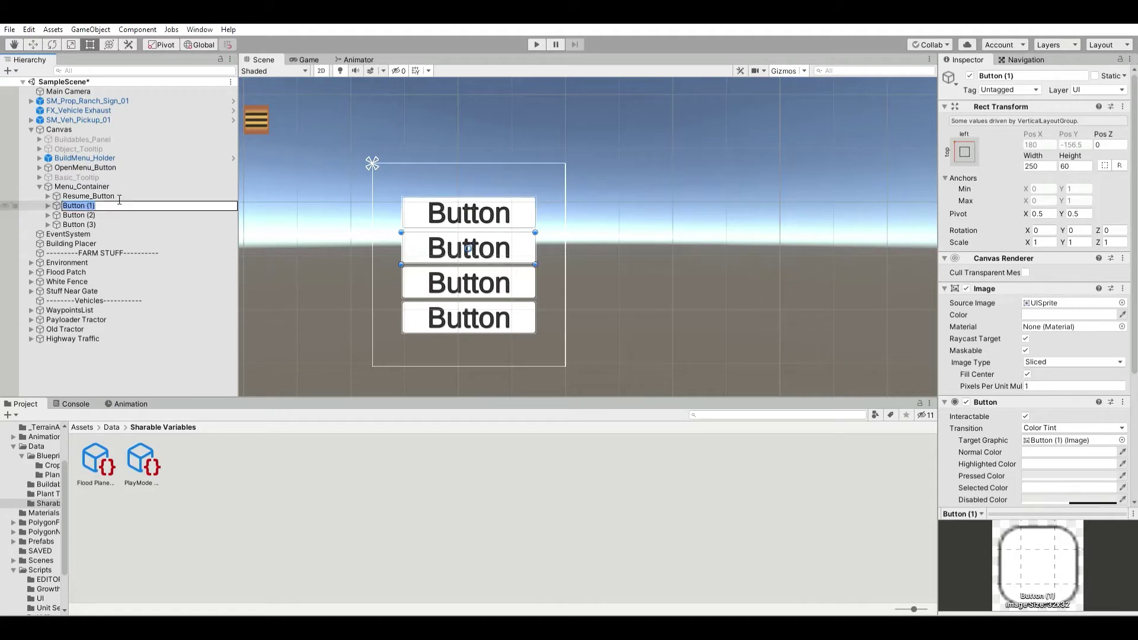
text(Settings_Bu)
key(Return)
Rename Button (2) inside Menu_Container as ToMain_Button.
key(Down)
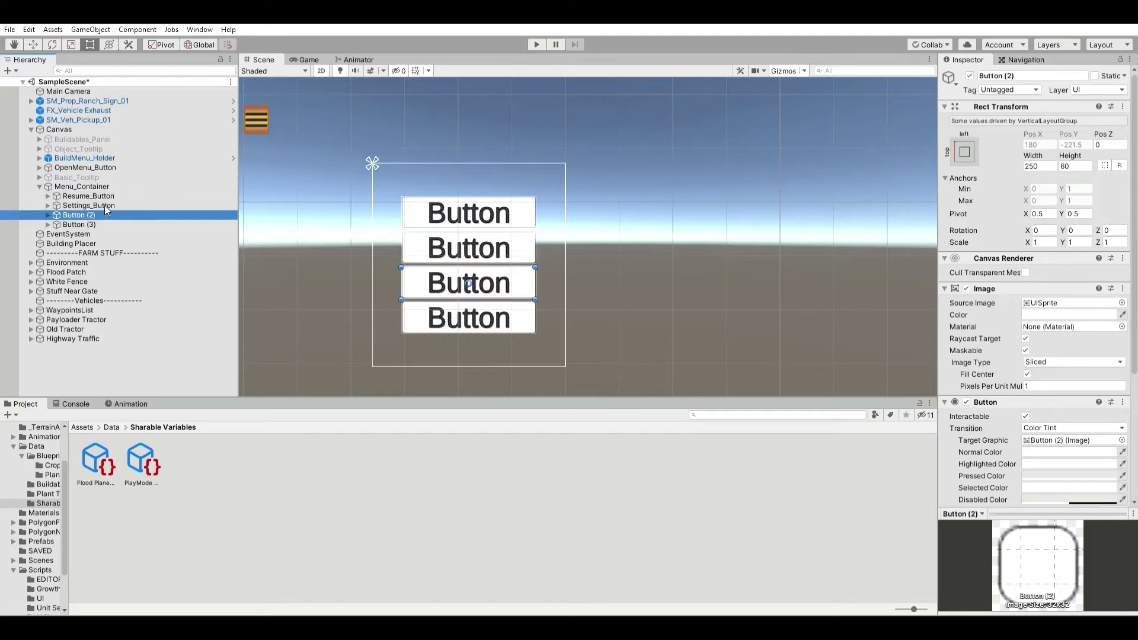
key(f)
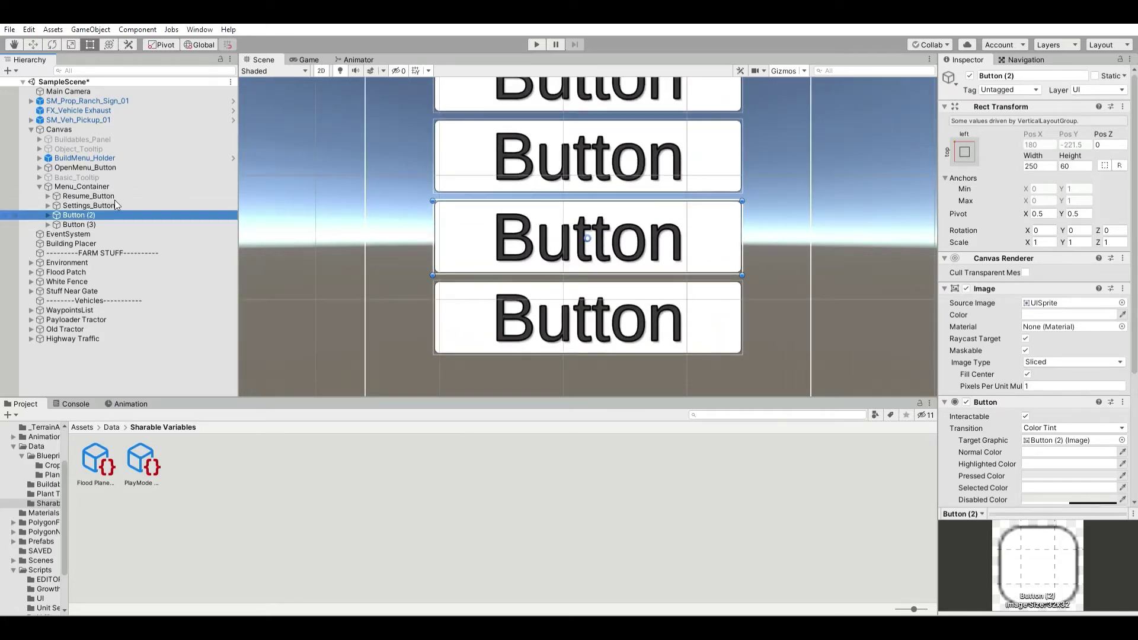
key(F2)
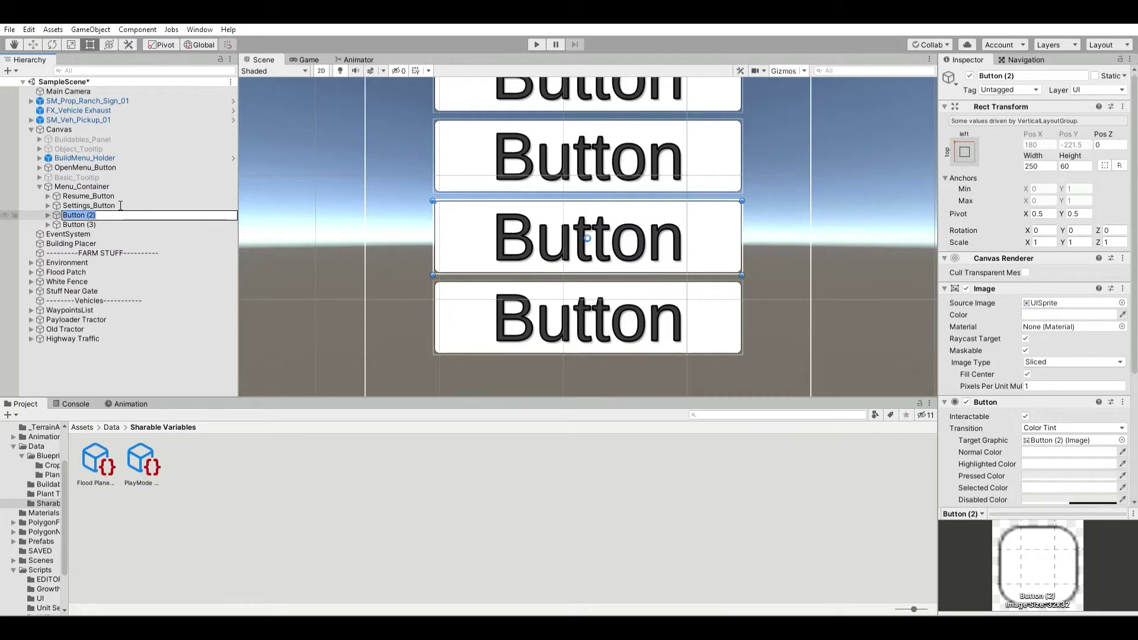
text(ToMain_Button)
key(Return)
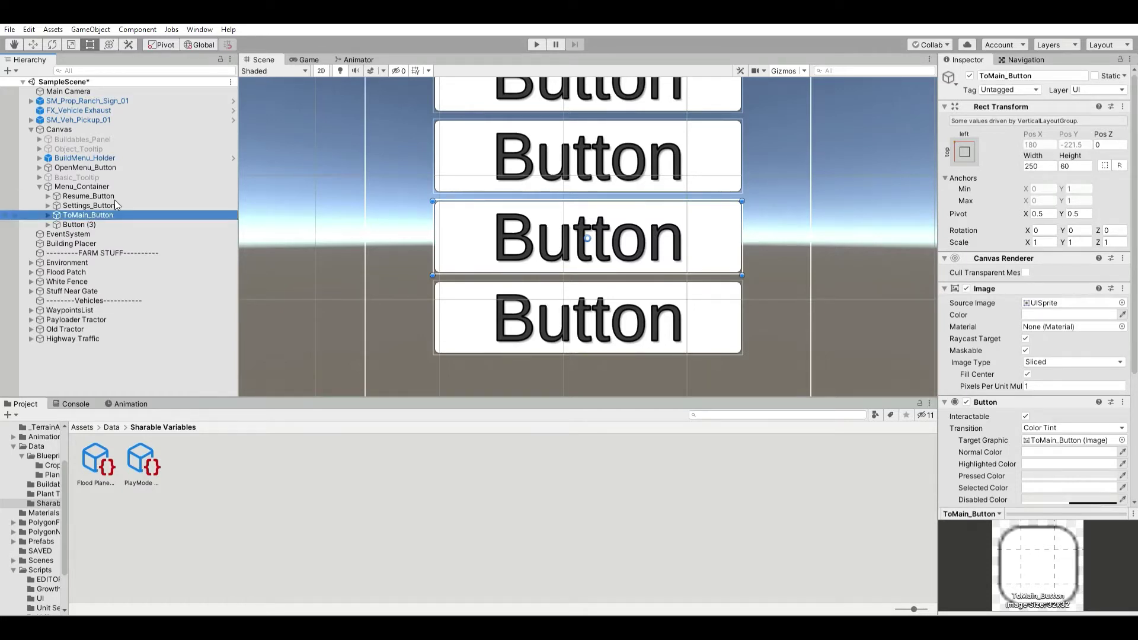
Rename Button (3) inside Menu_Container as ExitApp_Button.
key(Down)
key(F2)
text(E)
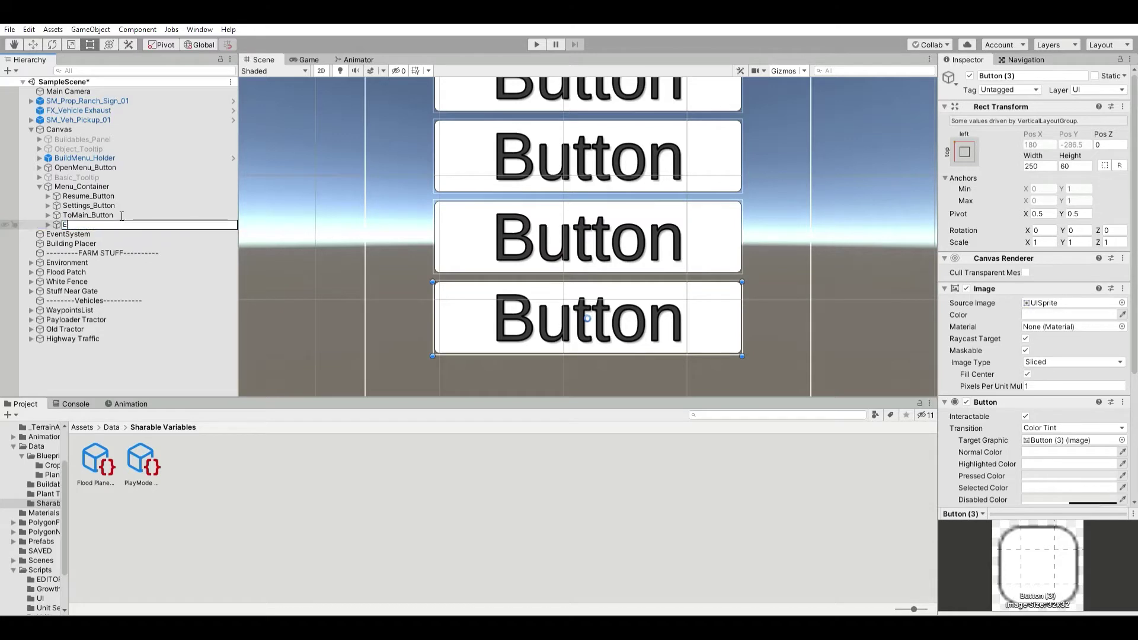
text(xitApp_Button)
key(Return)
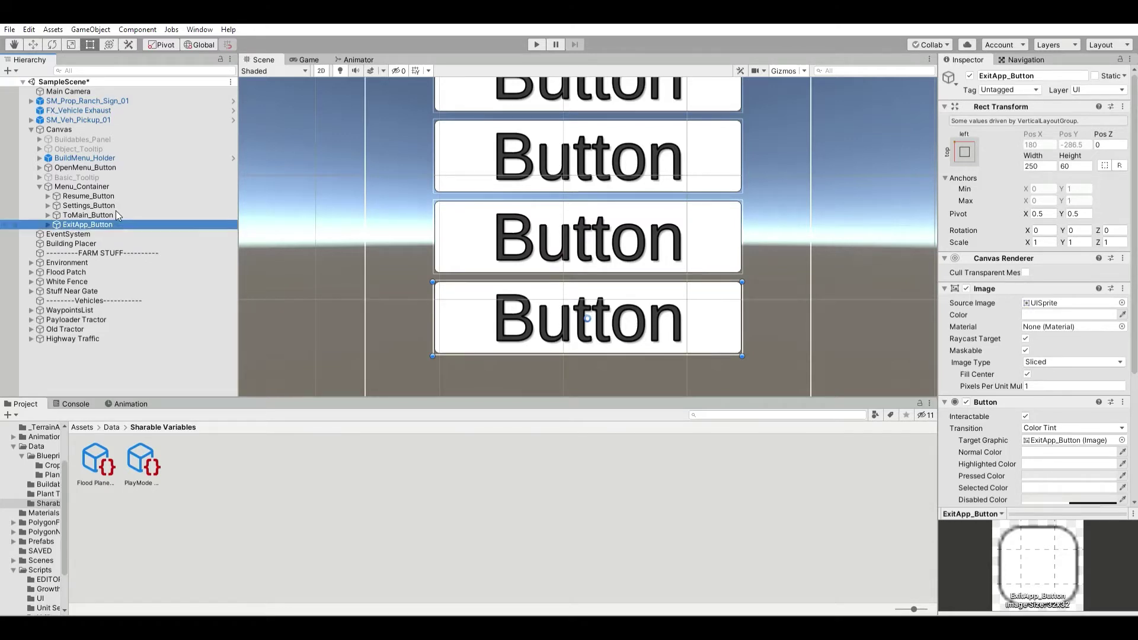
Select the Text (TMP) labels of all four menu buttons together and turn off Auto Size for them.
click(48, 225)
click(47, 205)
click(47, 224)
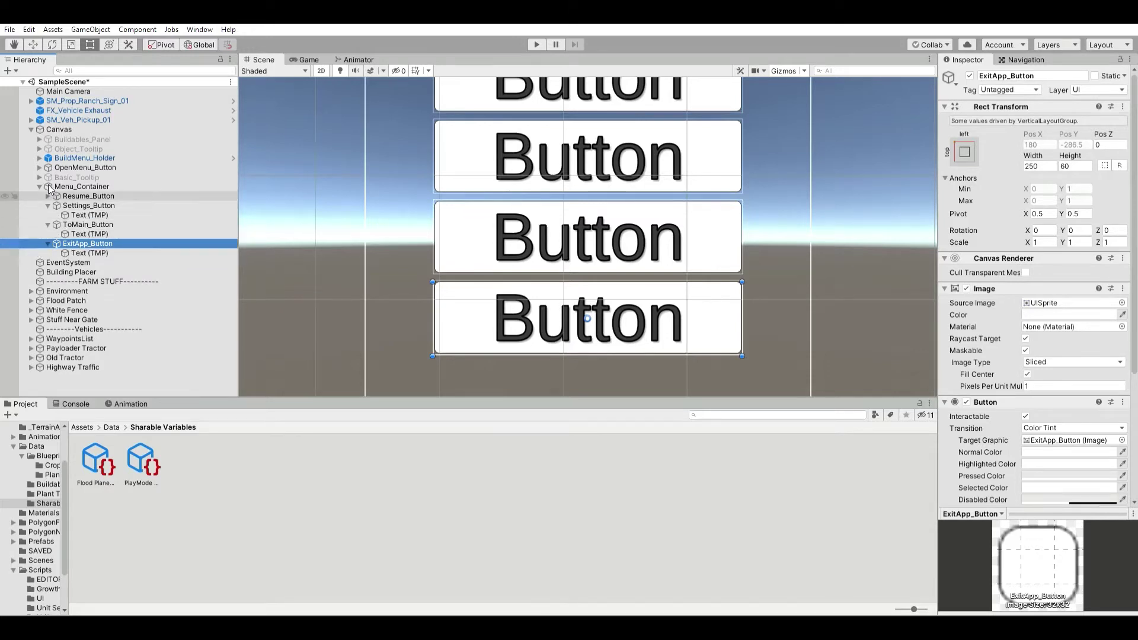
click(47, 195)
click(89, 205)
ctrl+click(90, 224)
ctrl+click(90, 243)
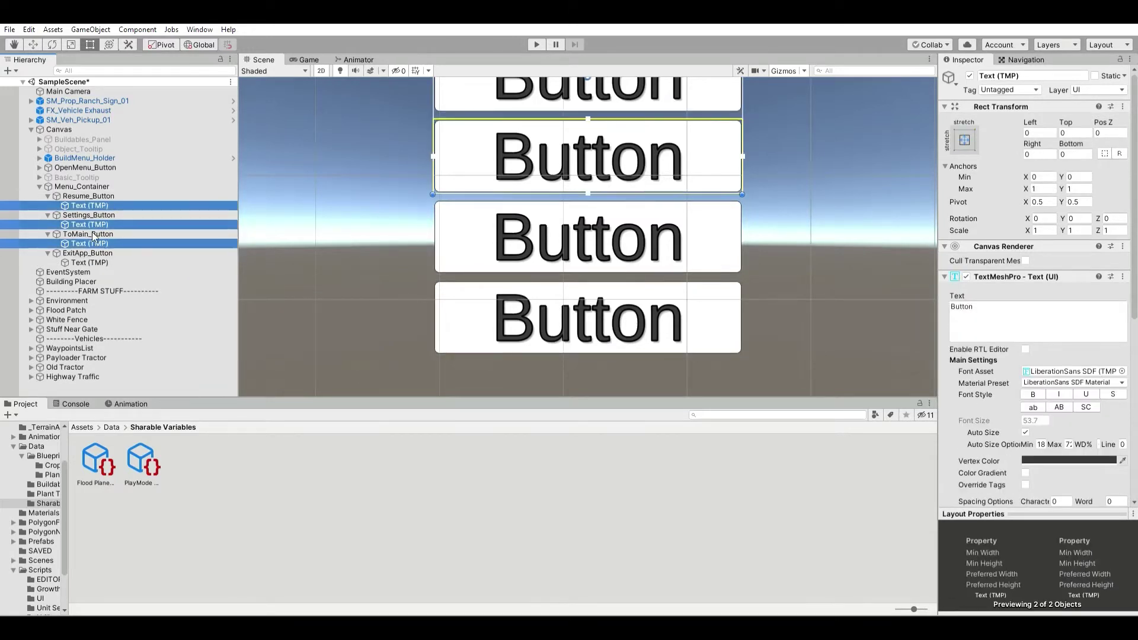
ctrl+click(89, 253)
ctrl+click(88, 262)
ctrl+click(96, 252)
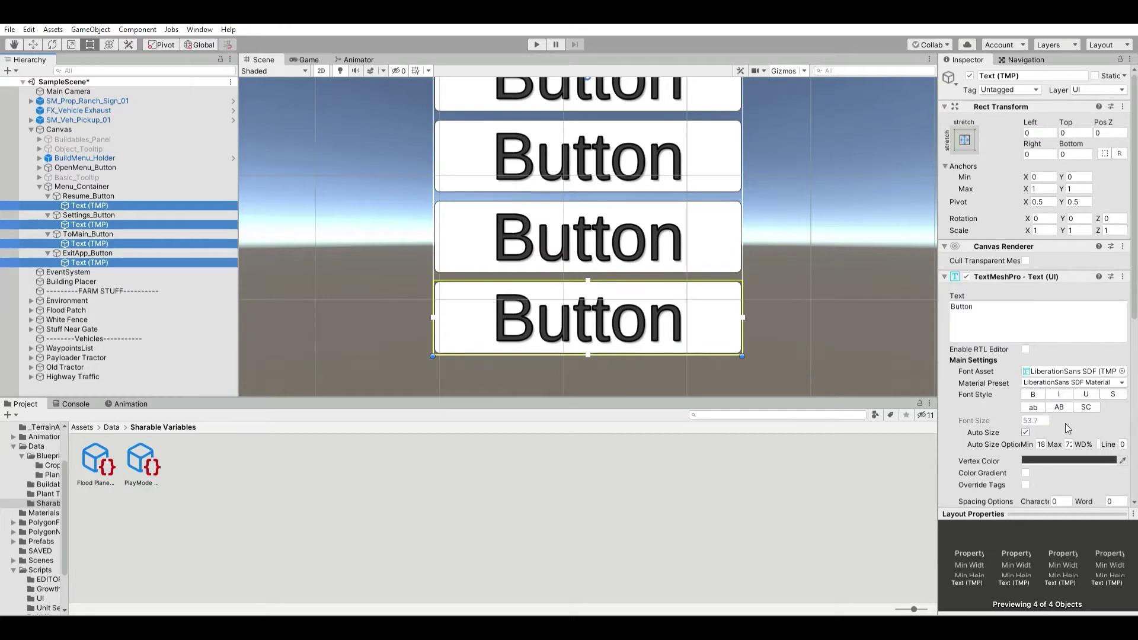
click(1026, 432)
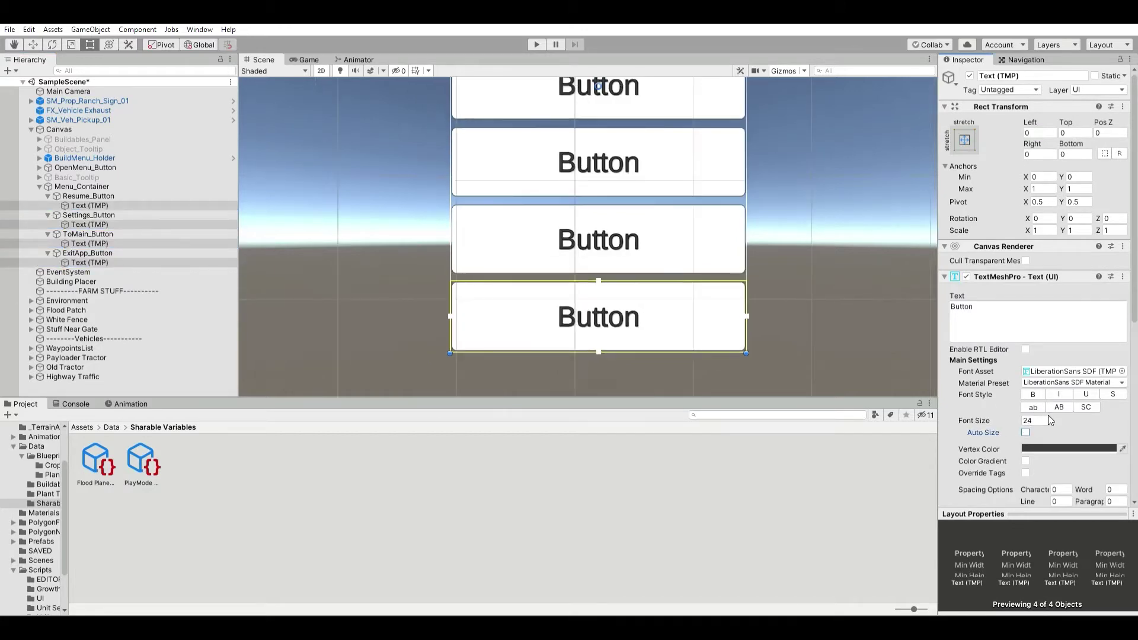
Set the Font Size of the four selected button labels to 42.
click(1043, 420)
text(36)
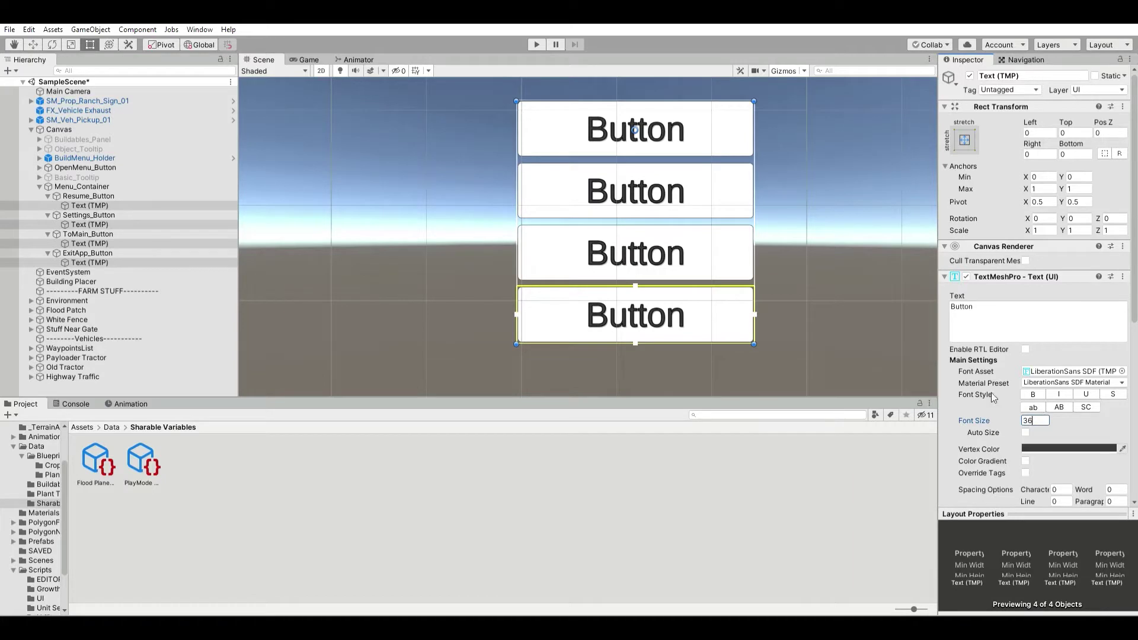
key(BackSpace)
key(BackSpace)
text(42)
Change the text of Resume_Button's Text (TMP) label to "Resume".
click(134, 254)
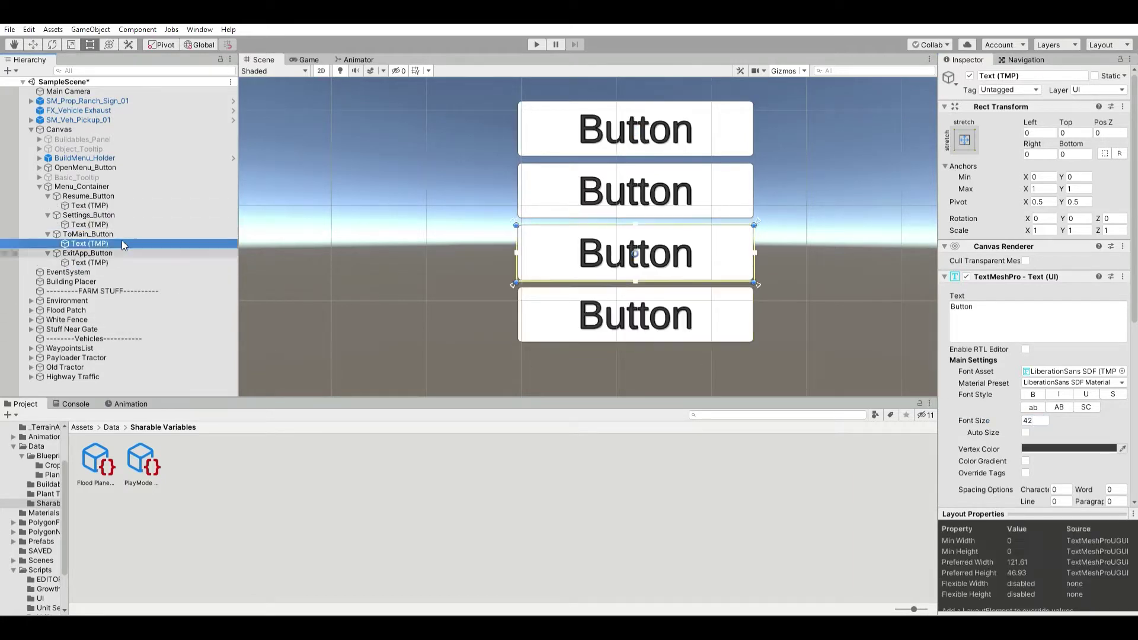
ctrl+click(123, 238)
ctrl+click(125, 213)
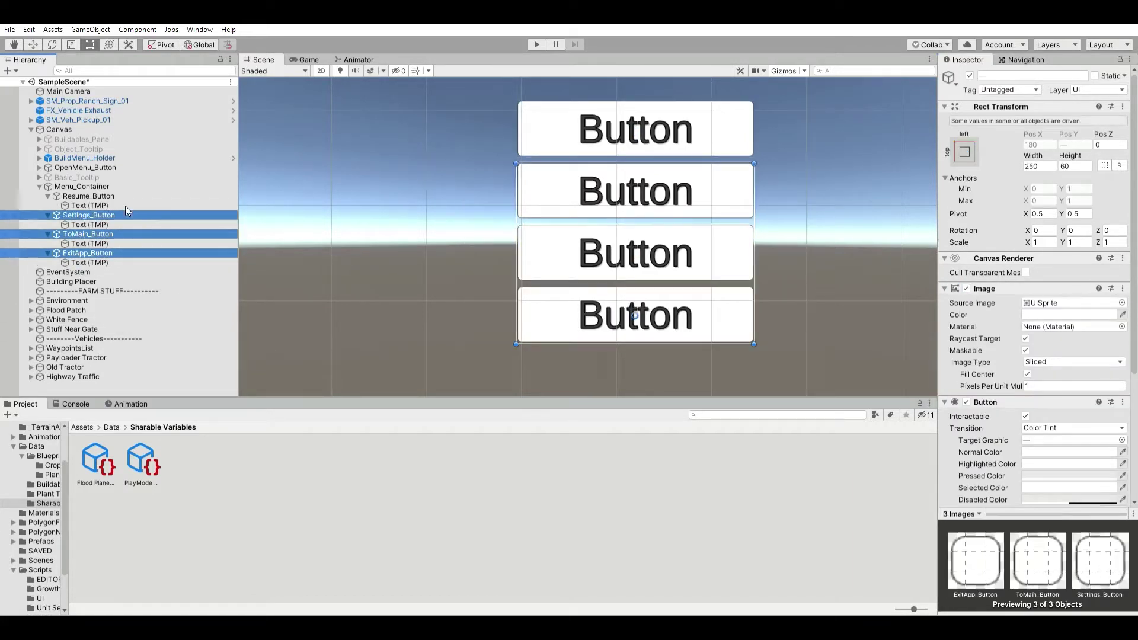
ctrl+click(126, 205)
click(129, 193)
click(132, 205)
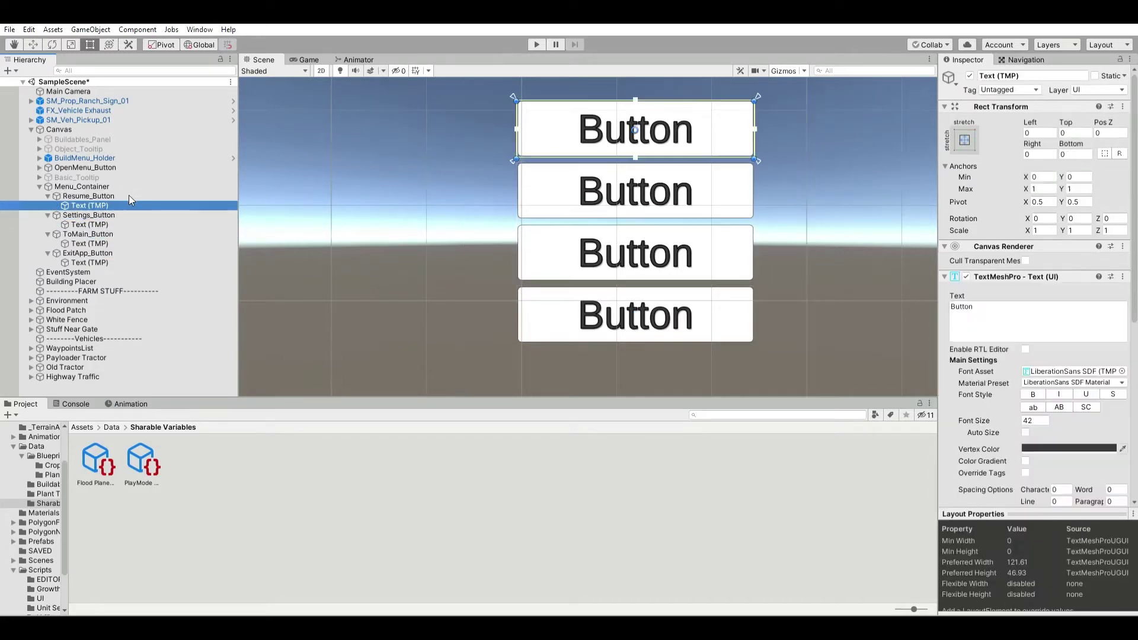
click(1007, 308)
text(Resume)
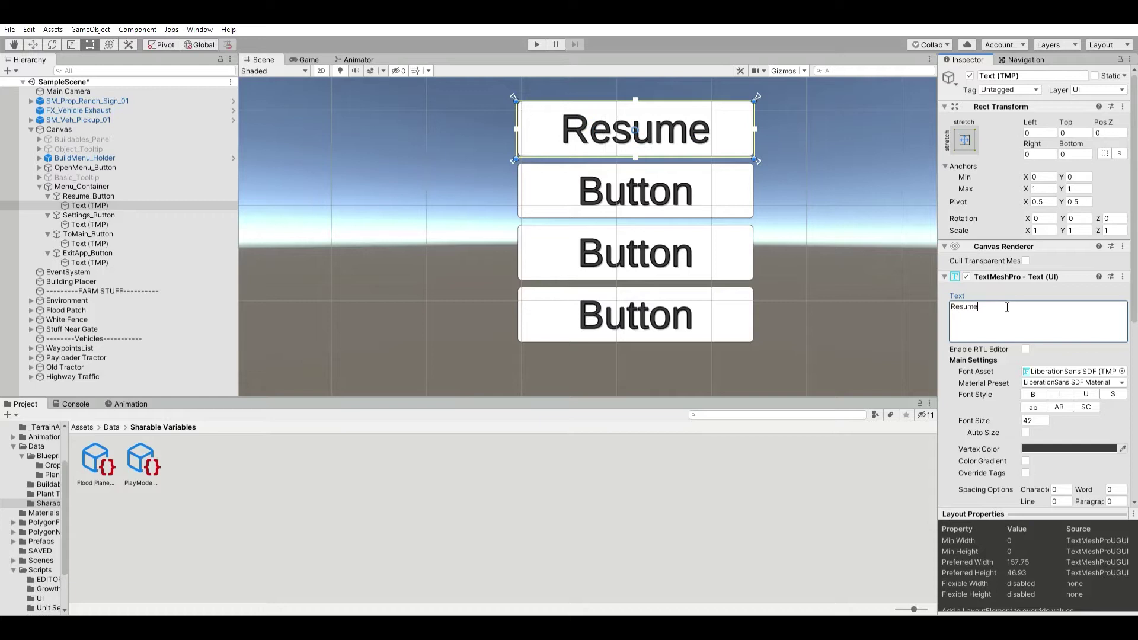
Change the text of Settings_Button's Text (TMP) label to "Settings".
click(147, 223)
click(985, 310)
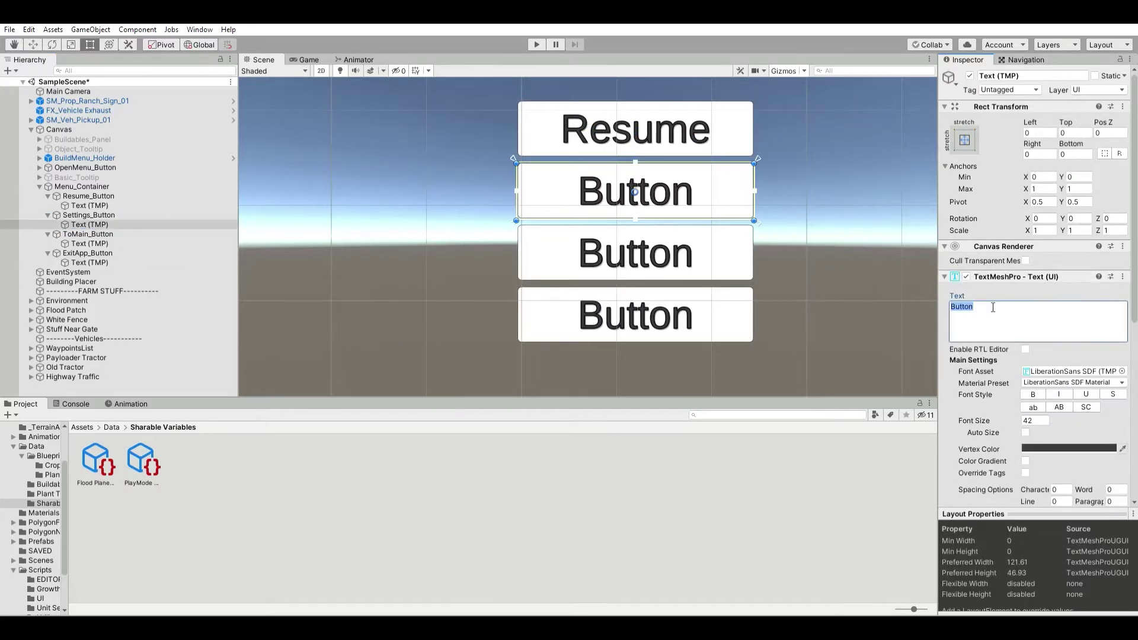
text(Settings)
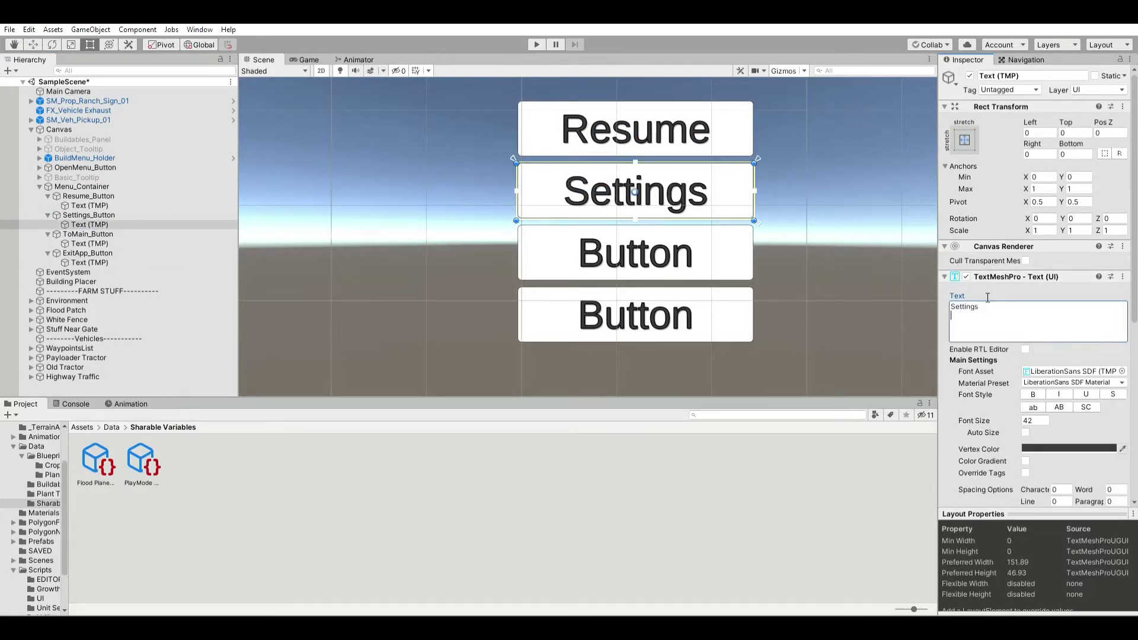
Change the text of ToMain_Button's Text (TMP) label to "Main Menu".
click(154, 231)
click(153, 243)
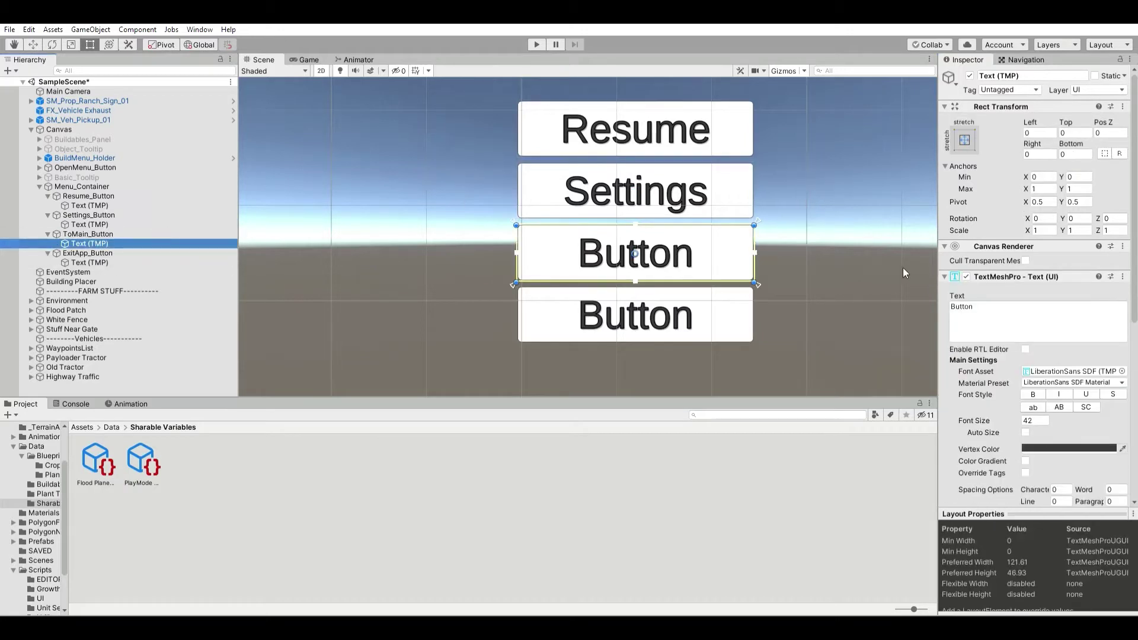
click(986, 306)
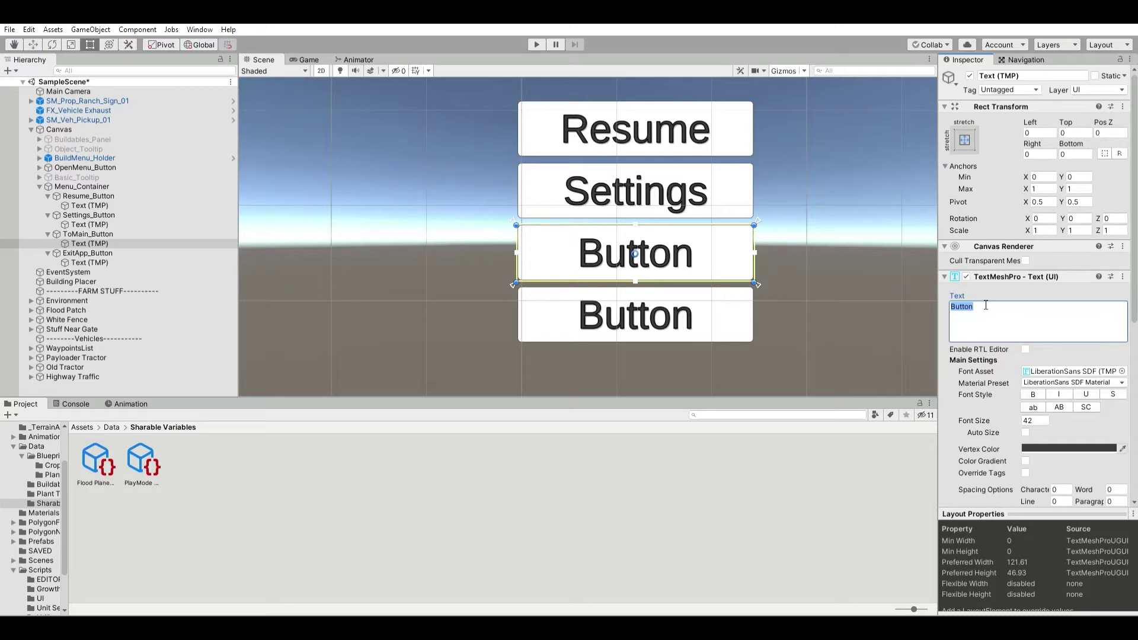
text(To Main M)
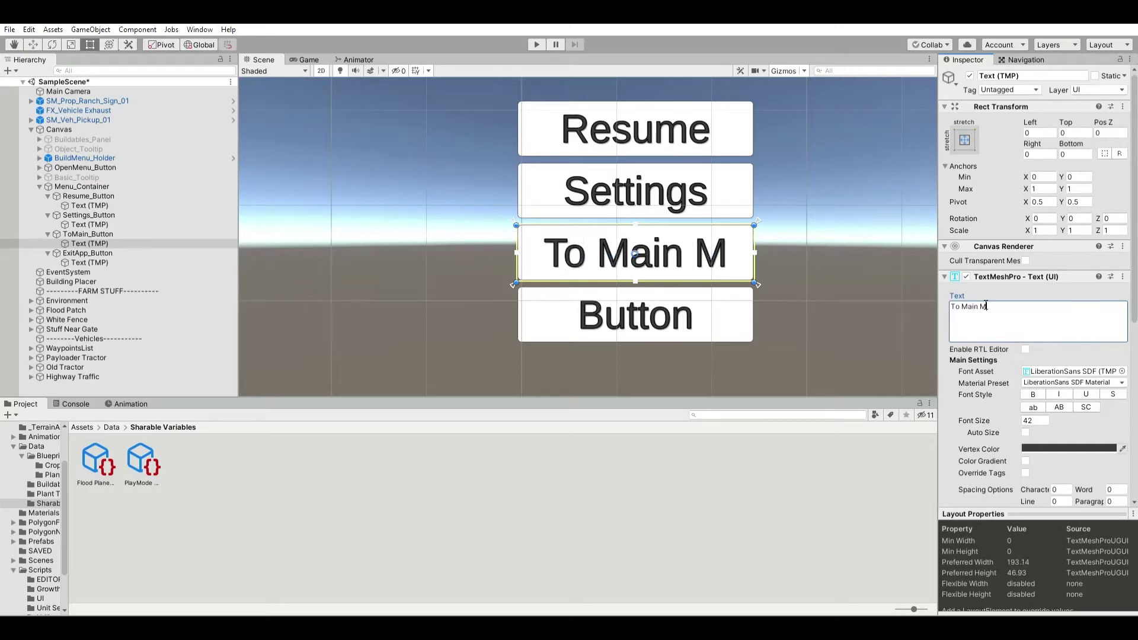
text(enu)
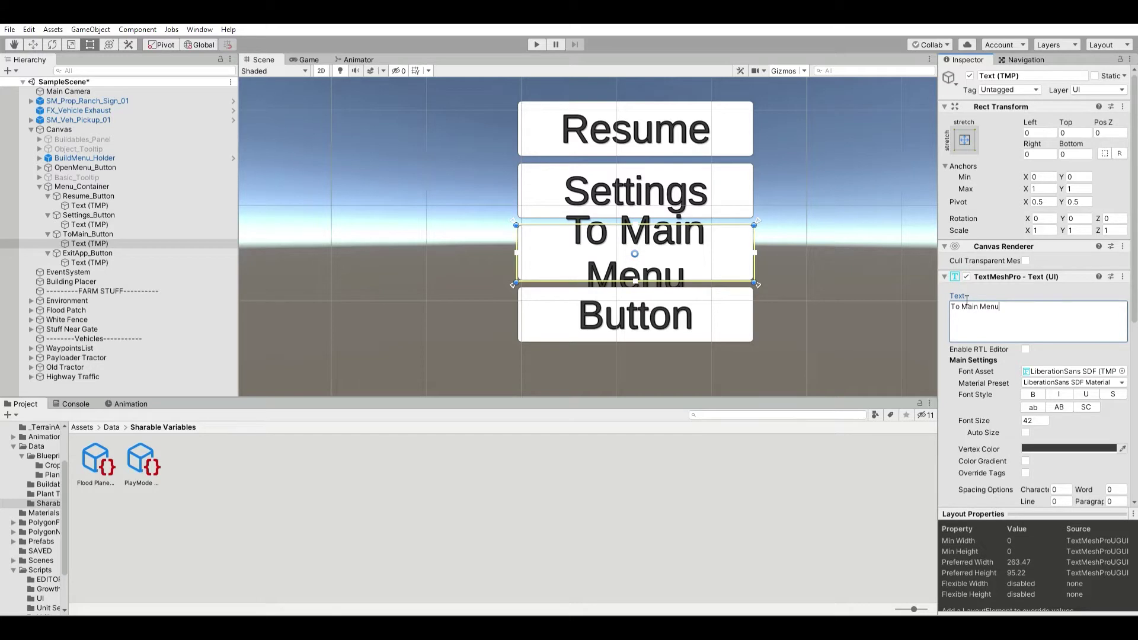
drag(965, 306, 913, 299)
key(BackSpace)
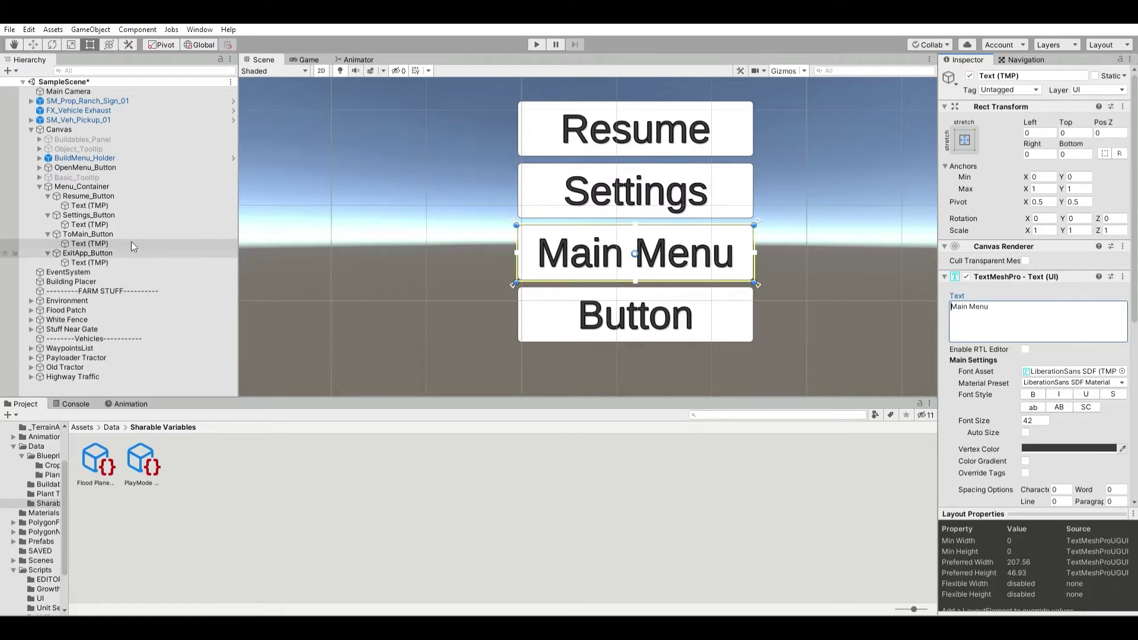
Change the text of ExitApp_Button's Text (TMP) label to "Exit" and deselect it.
click(89, 262)
click(973, 316)
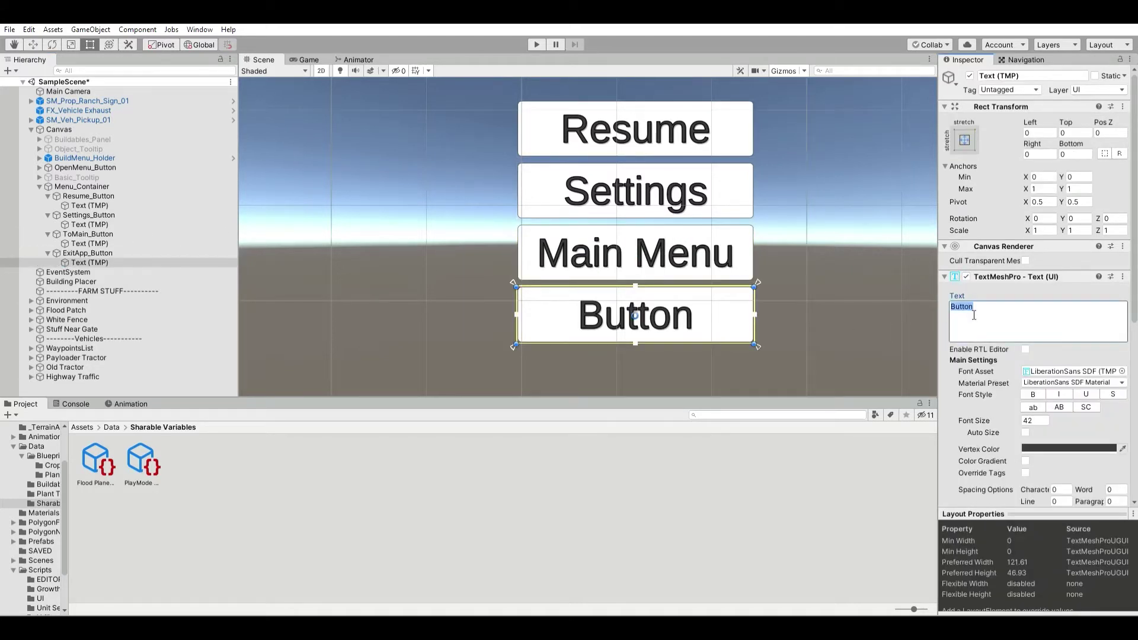
text(Exit)
click(790, 373)
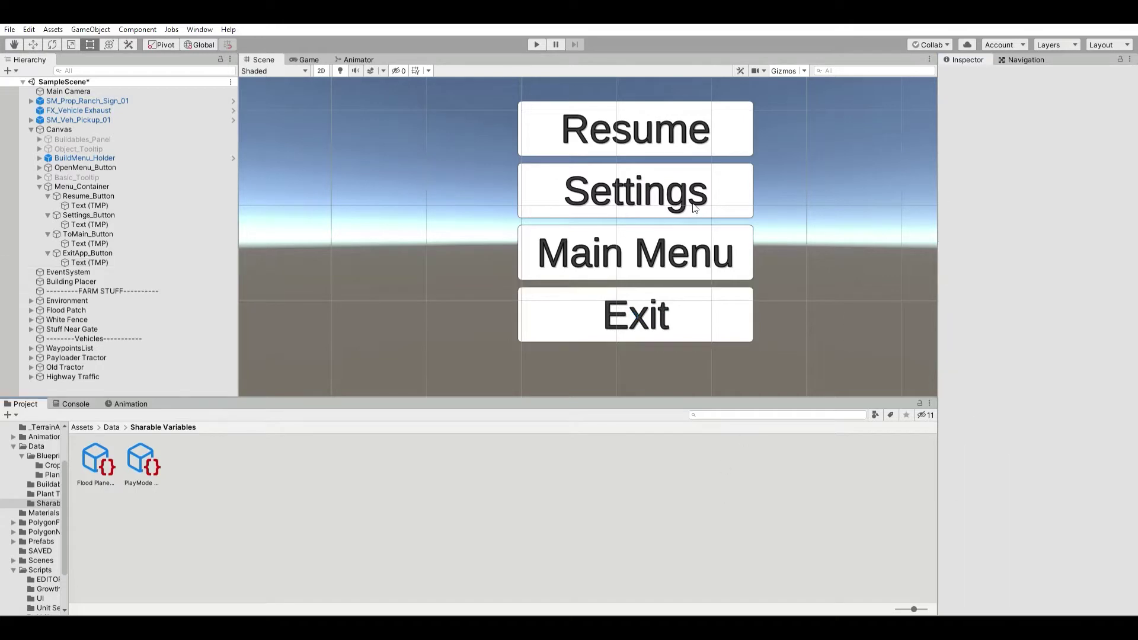
Create an empty child object under Menu_Container and name it AreYouSure_Container.
scroll(746, 143, down, 3)
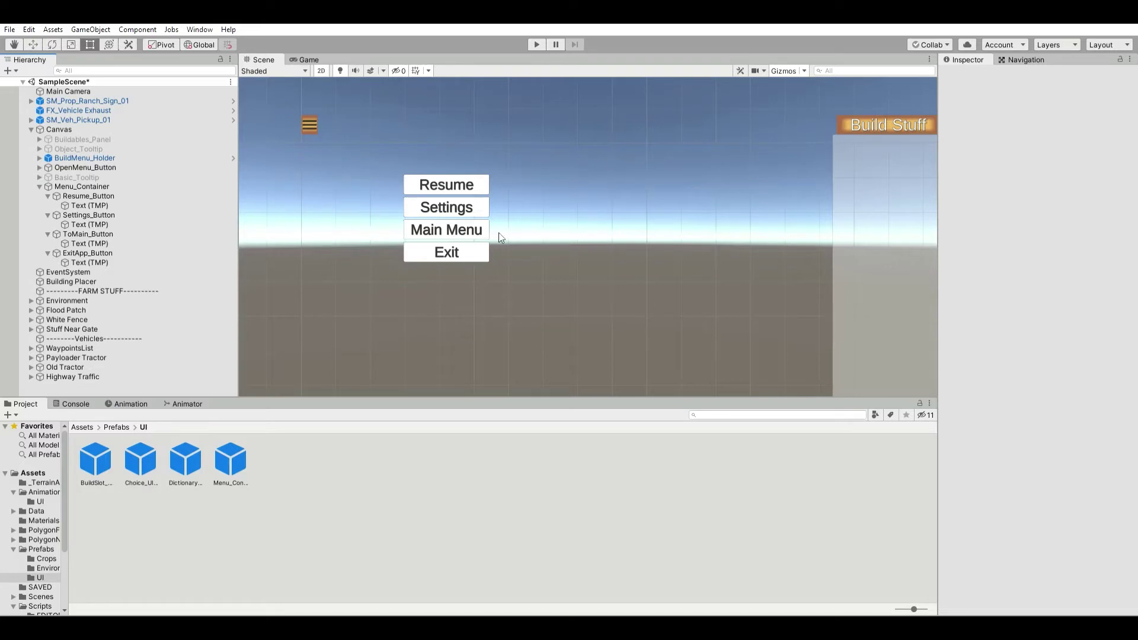
click(136, 186)
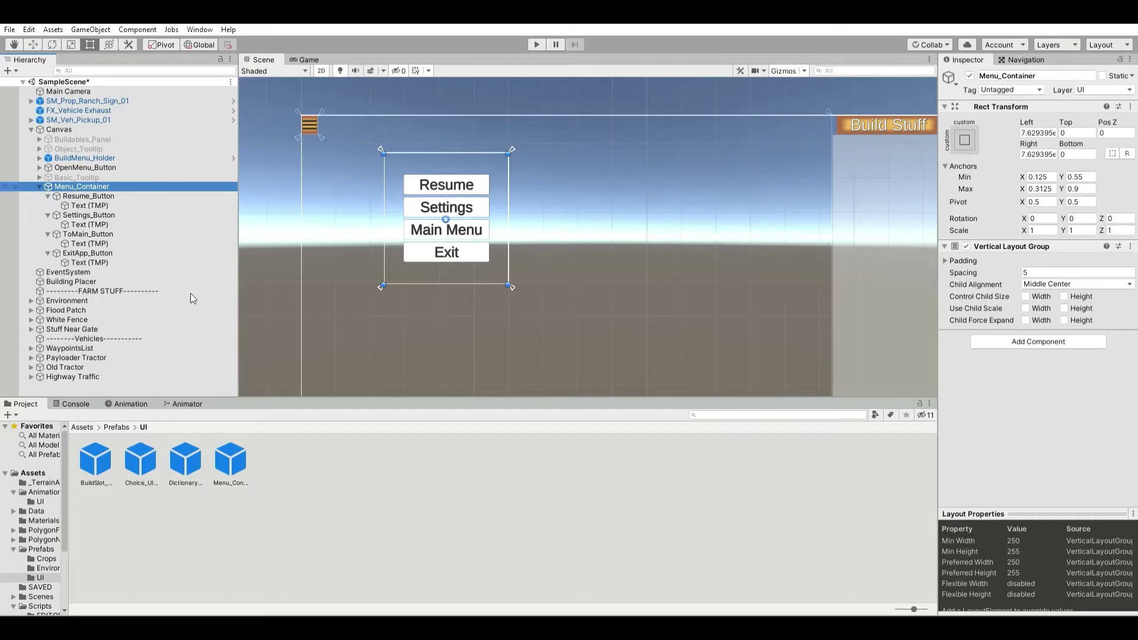
key(alt+shift+n)
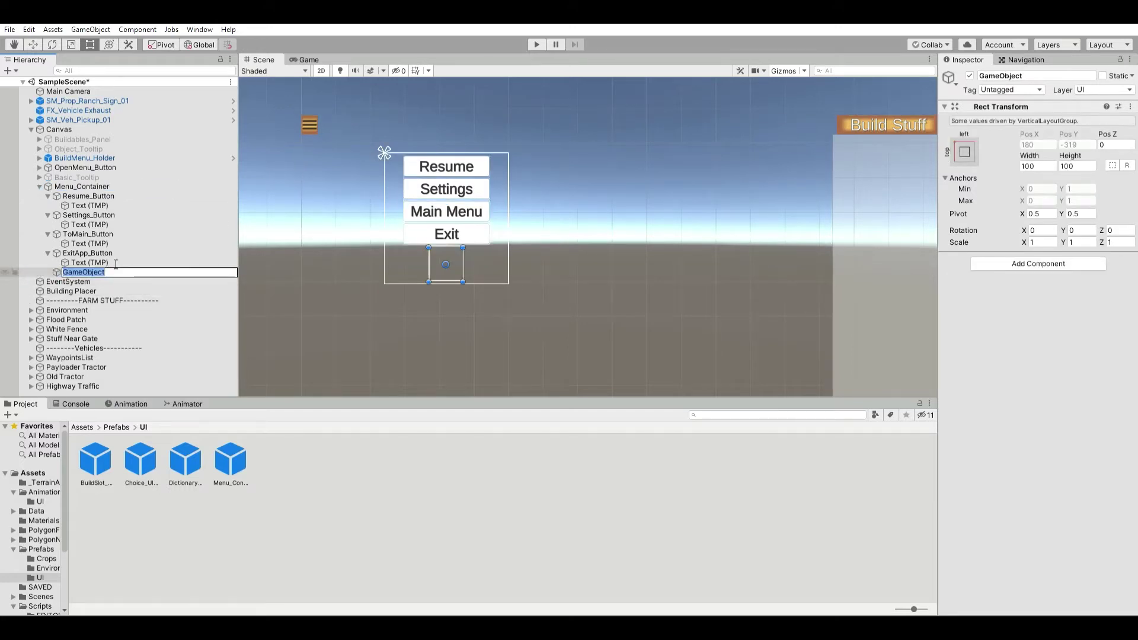
text(AreYouSure_Contanainer)
key(Return)
Add a Layout Element component with Ignore Layout enabled to AreYouSure_Container, and select Menu_Container again.
click(1009, 254)
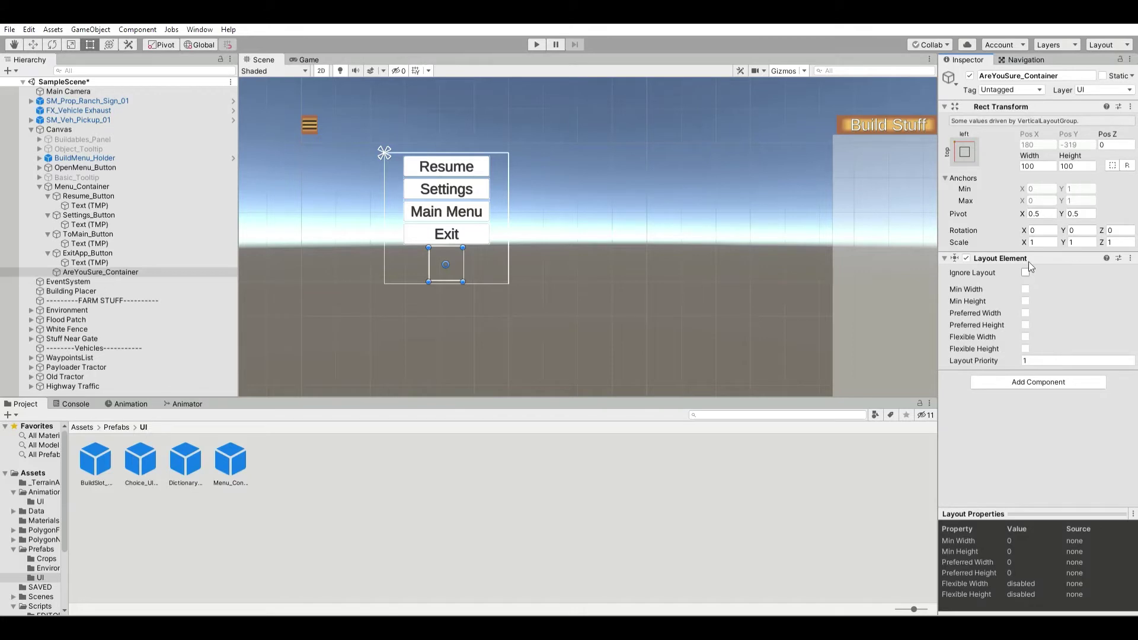
click(1025, 272)
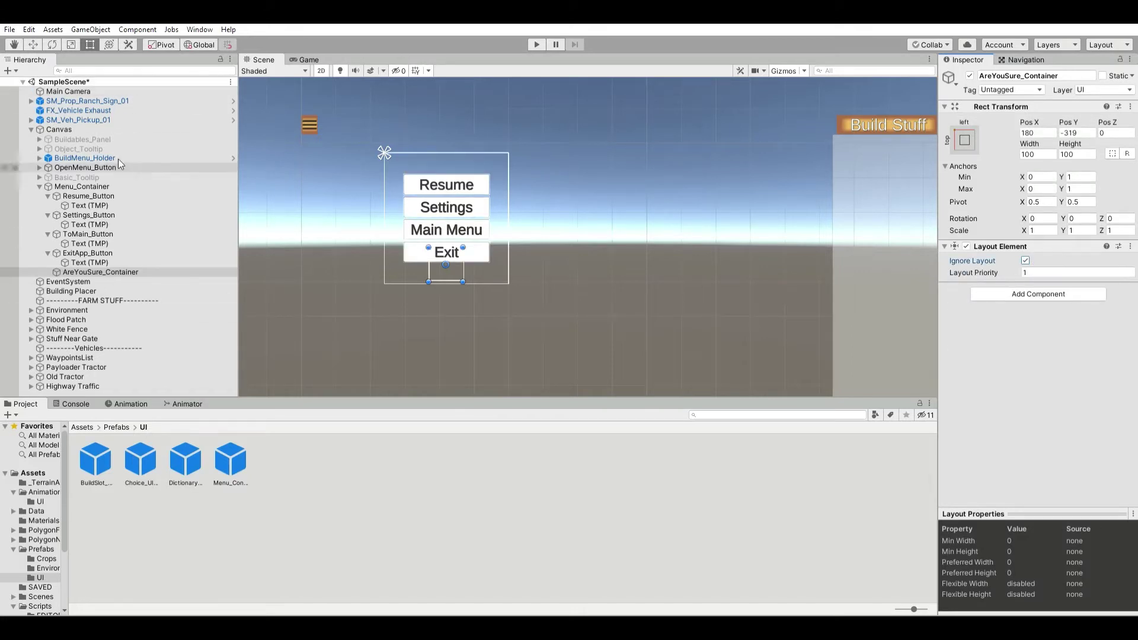
click(89, 187)
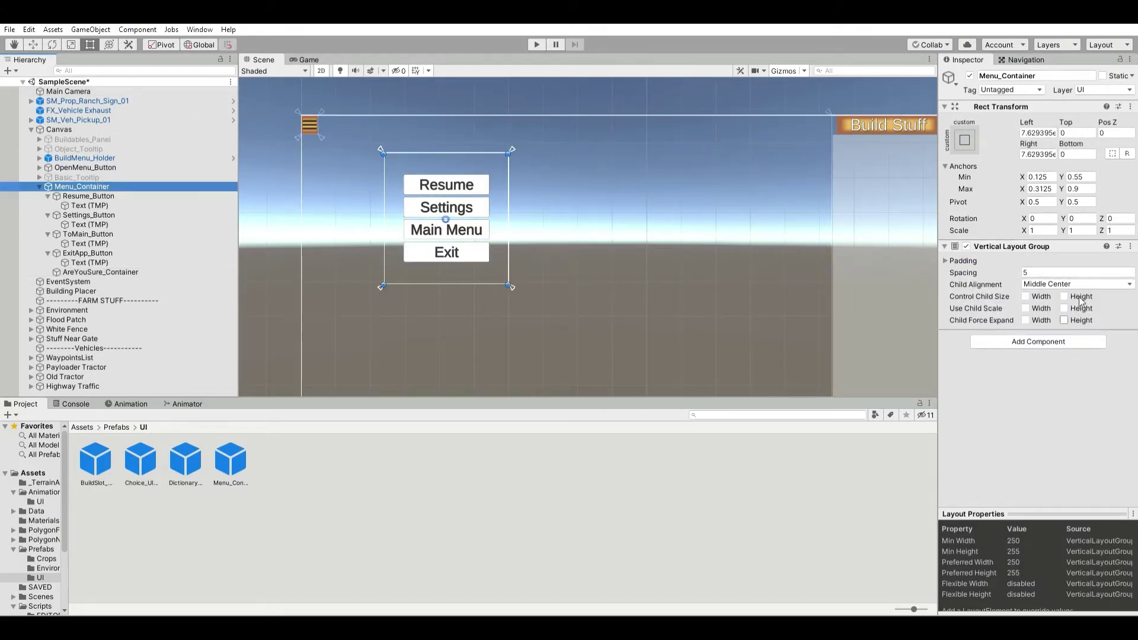
Resize AreYouSure_Container over the menu buttons to about 289 by 145.
click(159, 272)
drag(449, 262, 496, 231)
drag(412, 206, 404, 206)
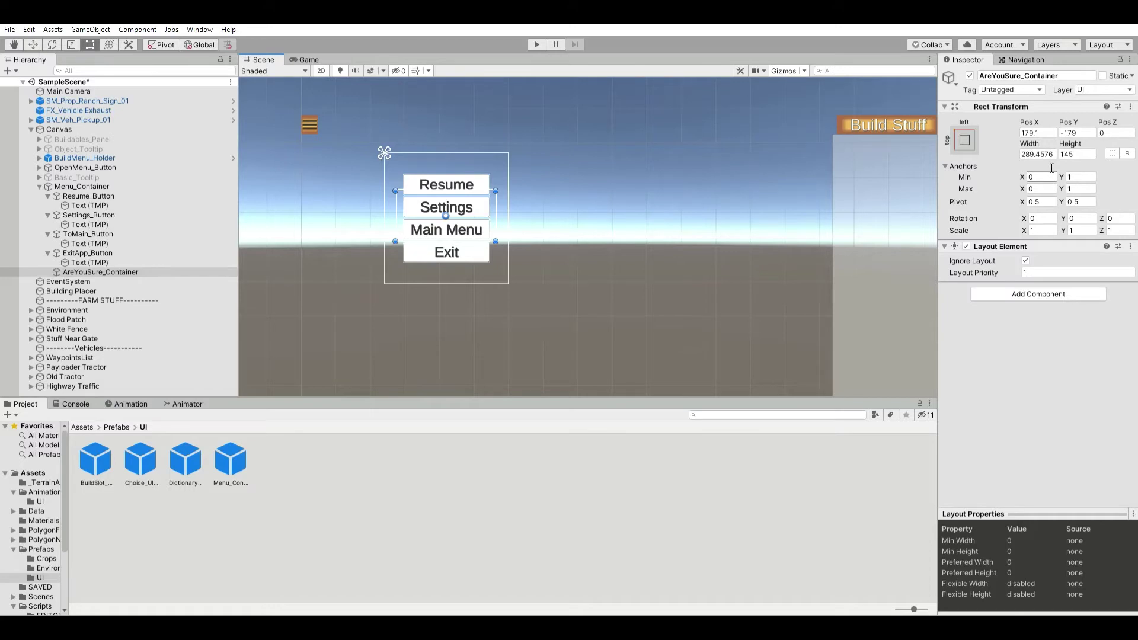
Set AreYouSure_Container's horizontal anchors to Min X 0.15 and Max X 0.85.
click(1049, 171)
text(.15)
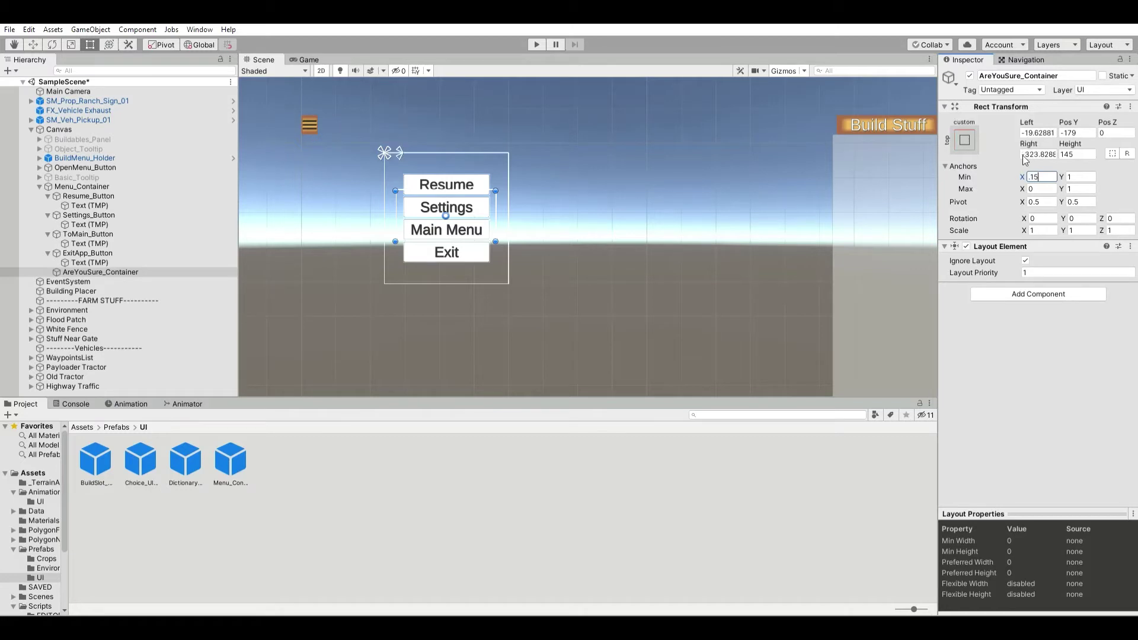
key(Tab)
key(Tab)
text(.85)
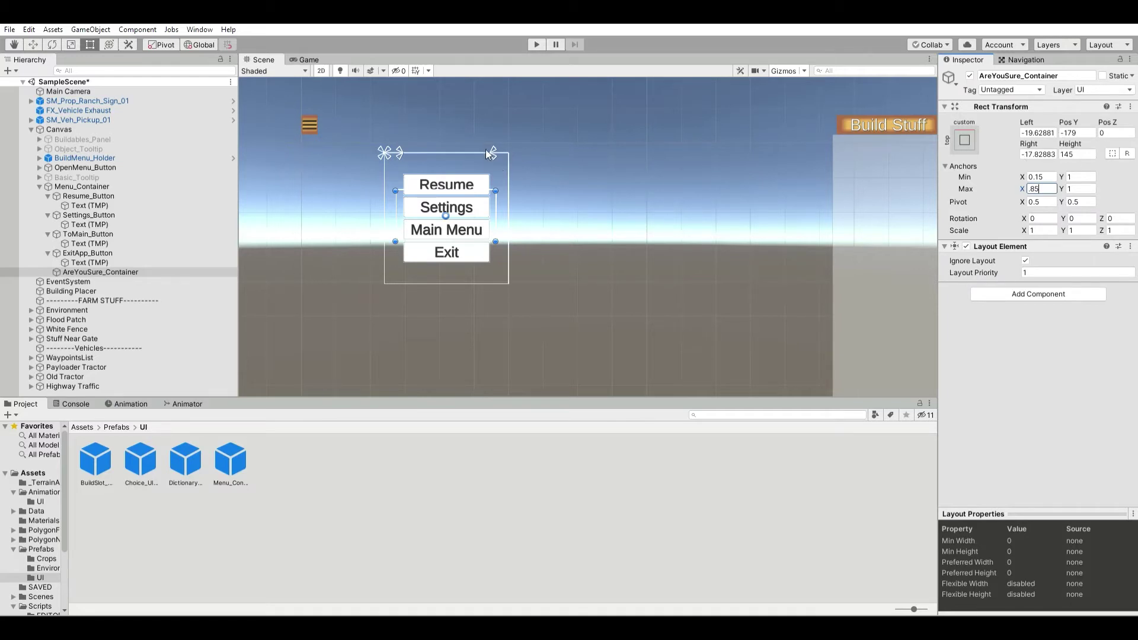
Set AreYouSure_Container's vertical anchors to Min Y 0.3 and Max Y 0.7.
click(1077, 184)
text(.)
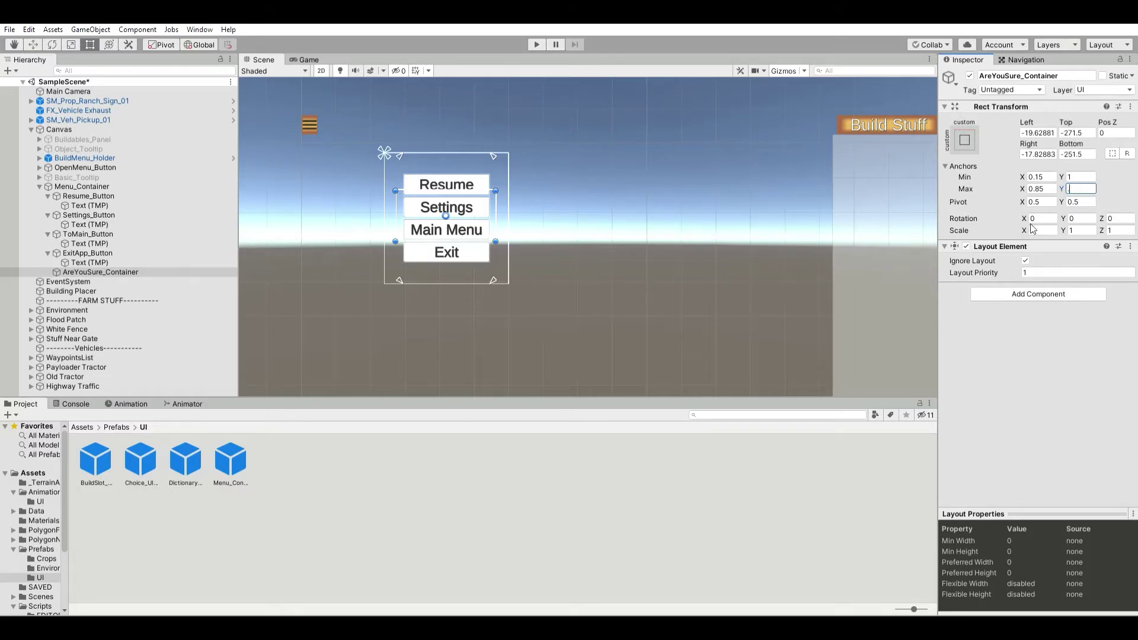
text(64)
double_click(1074, 187)
text(.7)
click(1082, 176)
text(.3)
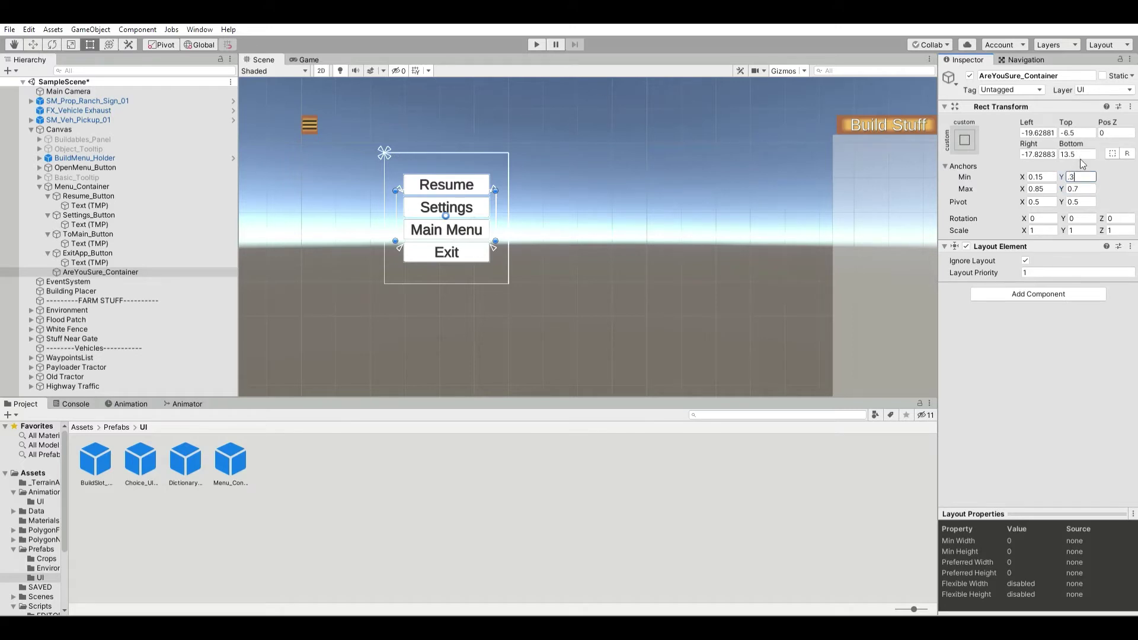
Set AreYouSure_Container's Left, Right, Top and Bottom offsets to 0 so it fills its anchors.
click(1056, 142)
click(1043, 123)
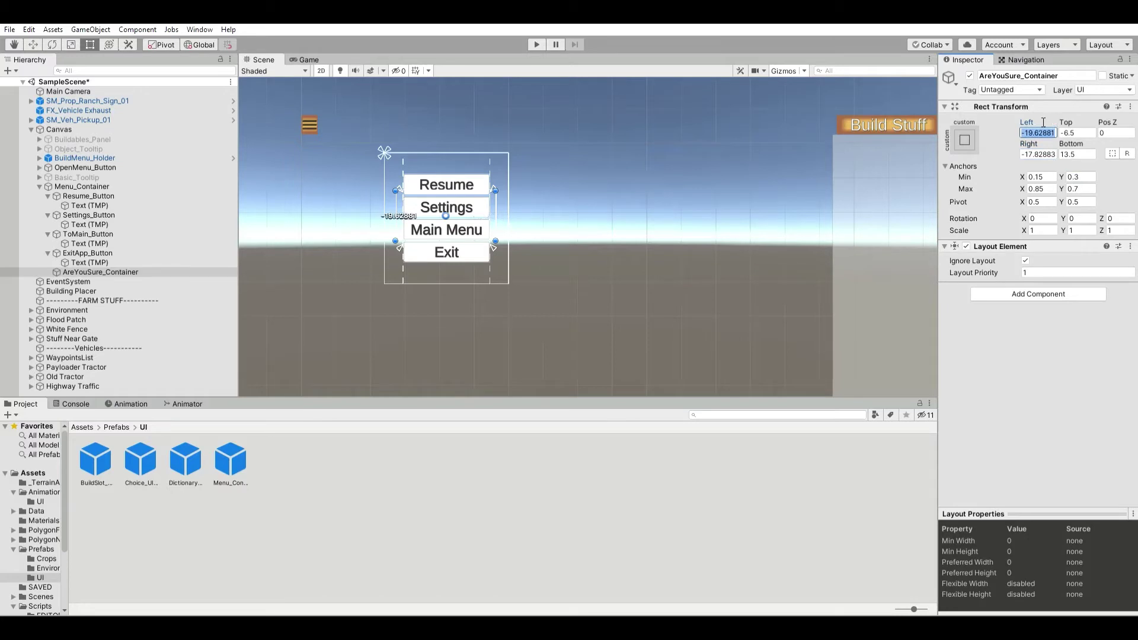
text(0)
click(1041, 149)
text(0)
click(1083, 149)
text(0)
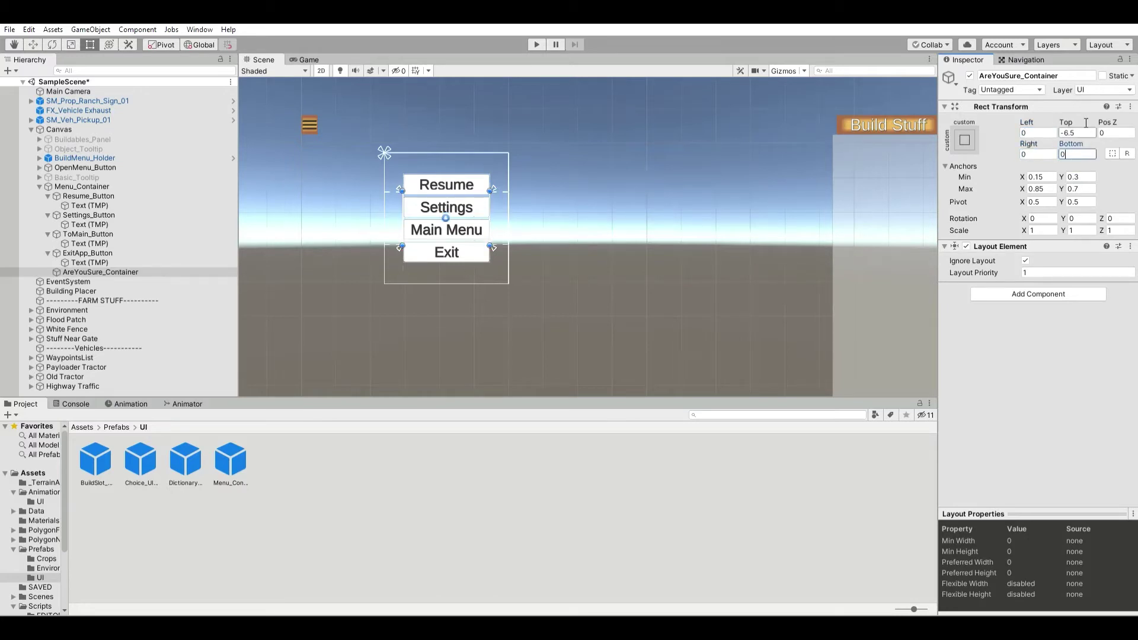
click(1078, 132)
text(0)
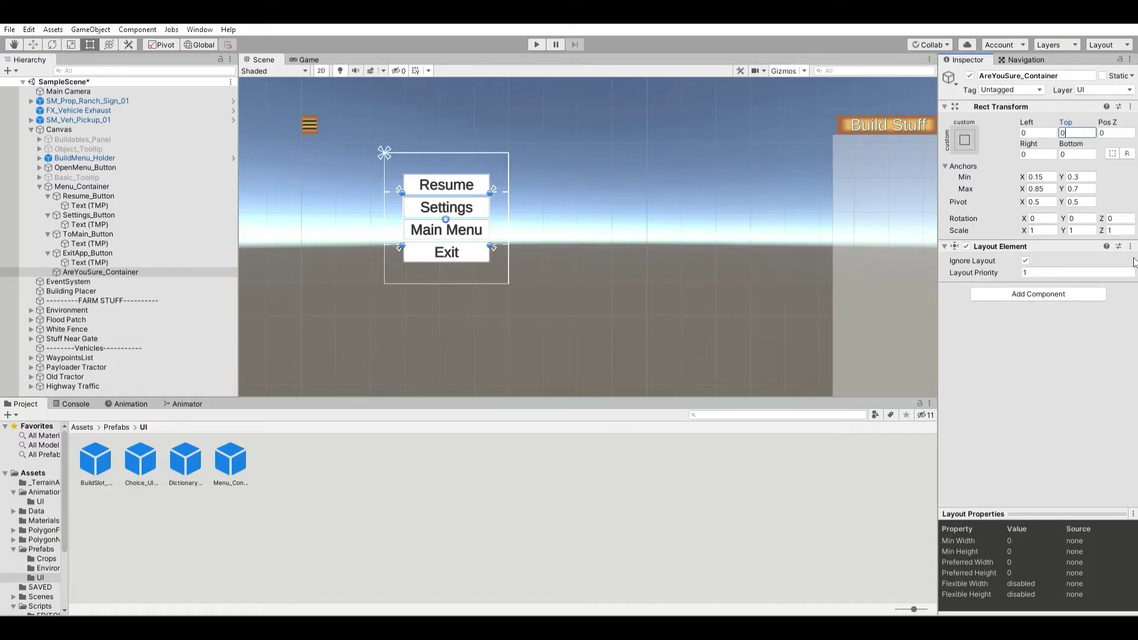
Try a red Image component on AreYouSure_Container to preview its area, and undo it.
click(1061, 276)
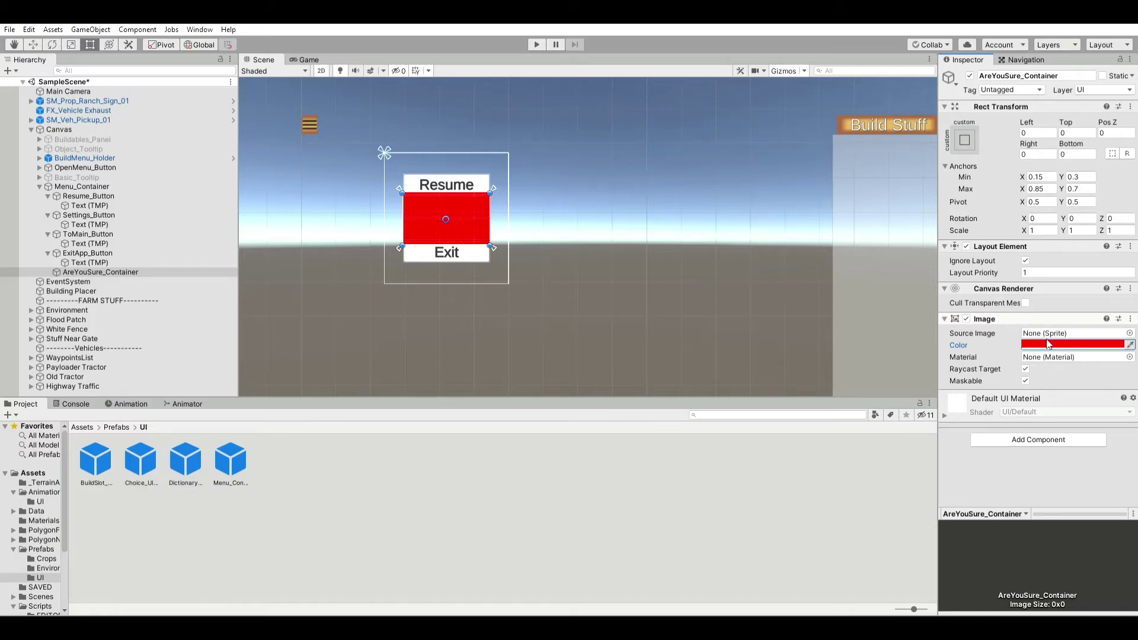
key(ctrl+z)
Add a TextMeshPro button as a child of AreYouSure_Container and remove its Button component.
click(142, 270)
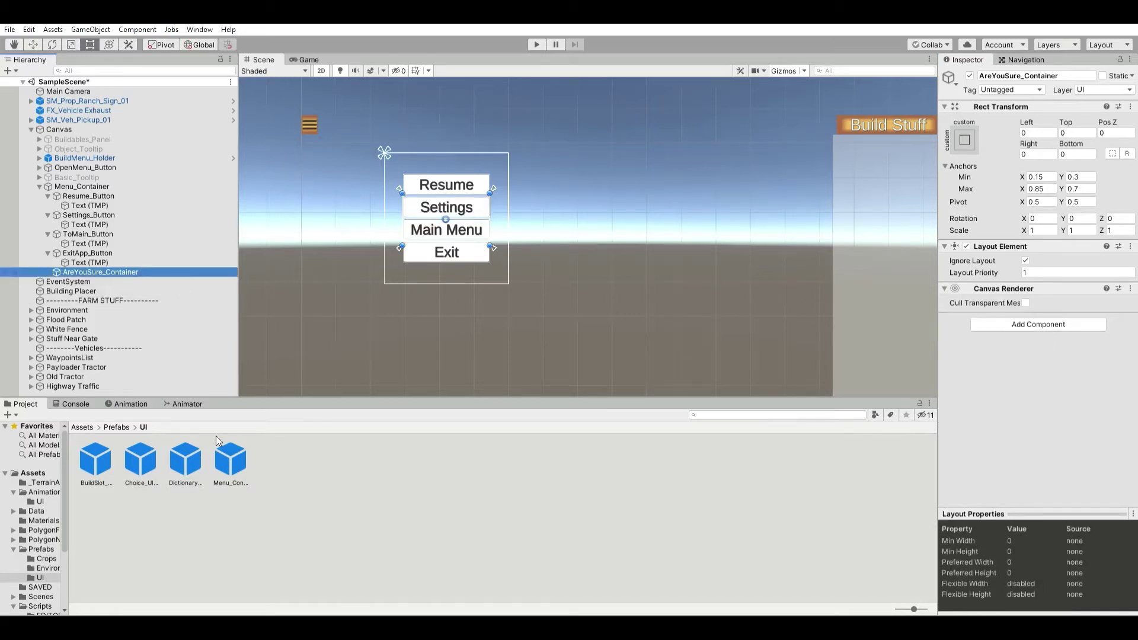
click(322, 319)
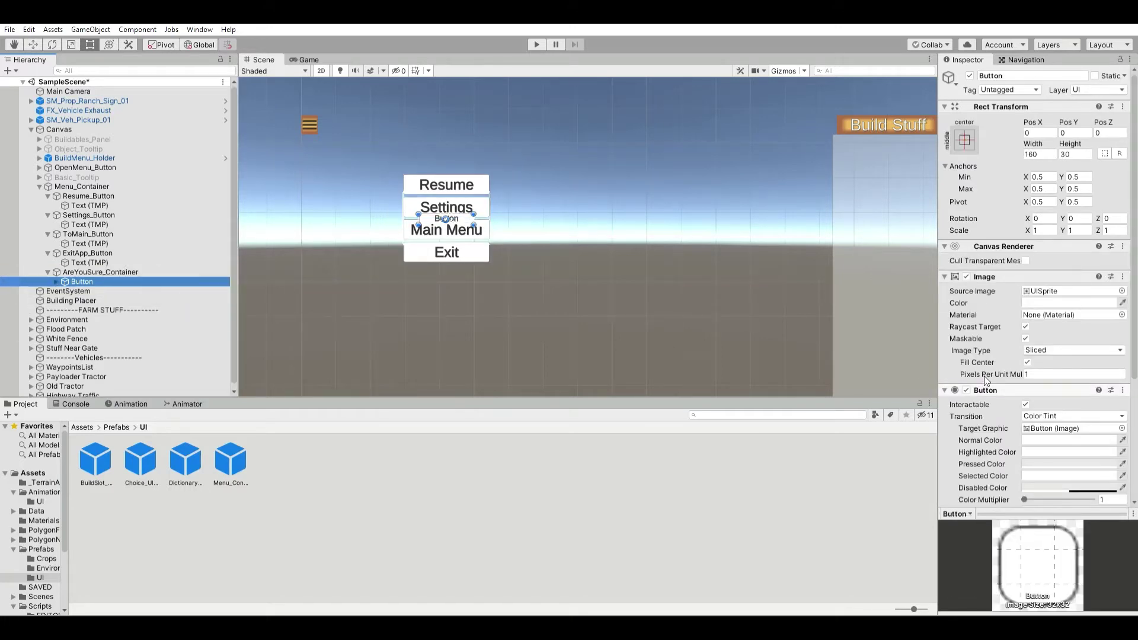
click(1044, 399)
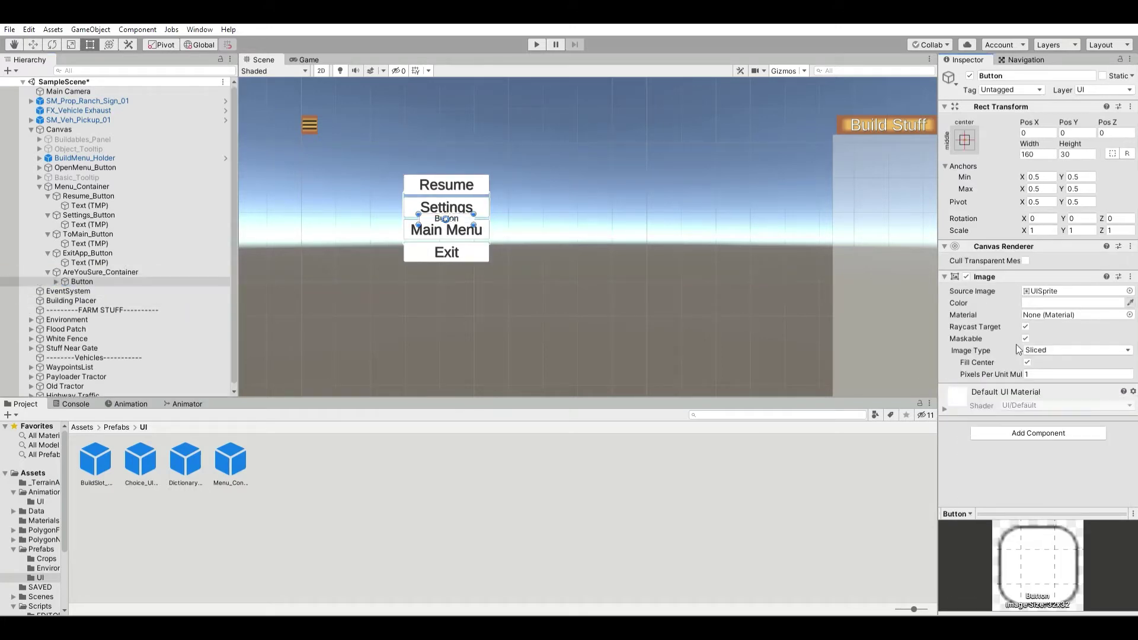
Give the new child object the top stretch anchor preset and set its anchor Min Y to 0.8.
click(1087, 229)
click(1033, 132)
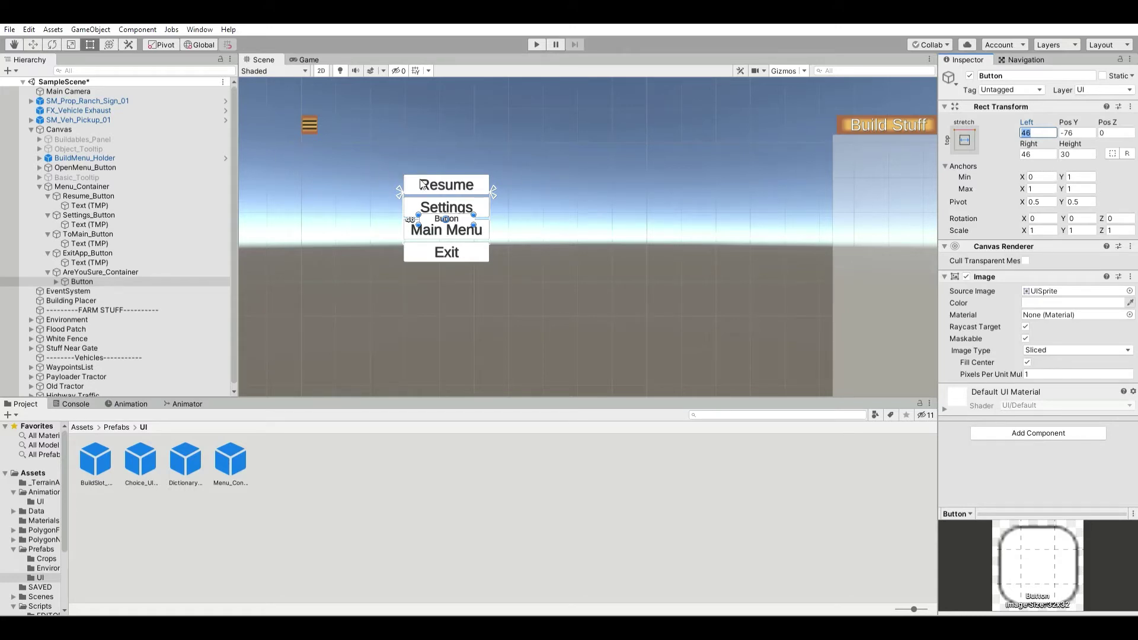
click(1085, 176)
text(0.8)
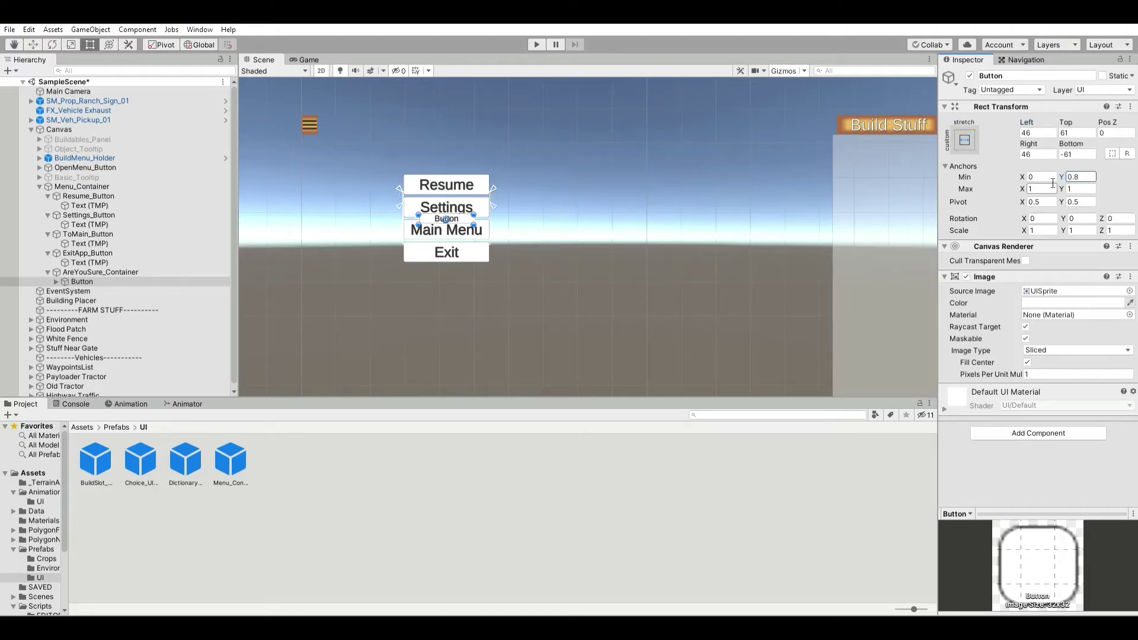
Set the child object's Left, Right, Top and Bottom offsets to 0.
click(1033, 134)
drag(1034, 141, 1048, 135)
click(1042, 133)
text(0)
click(1042, 153)
text(0)
click(1076, 153)
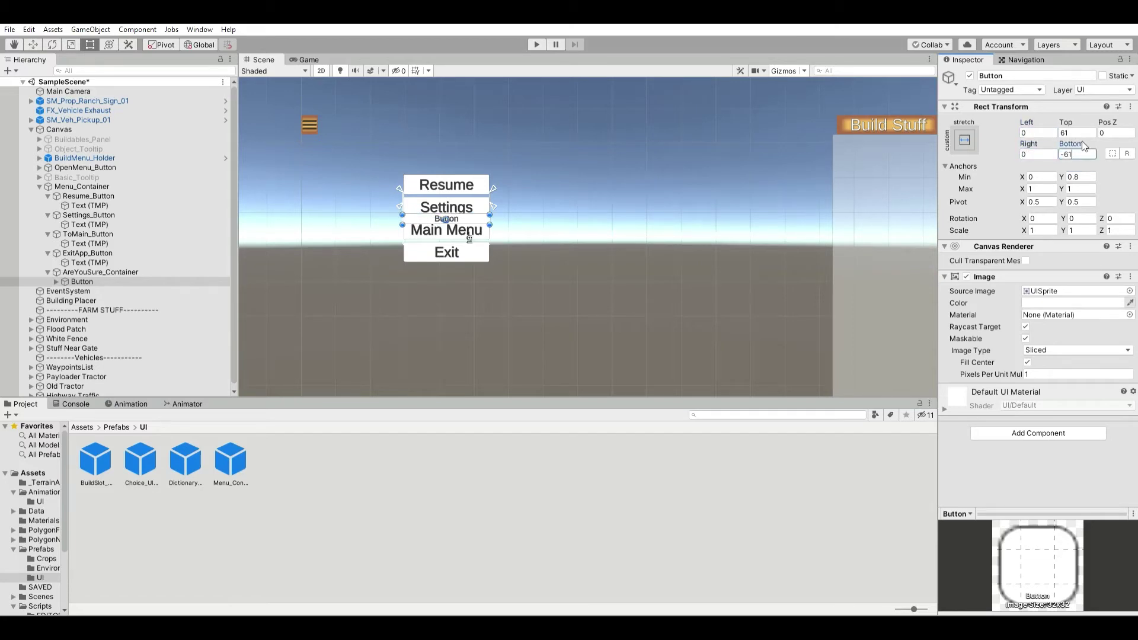
click(1081, 132)
text(0)
click(1082, 154)
text(0)
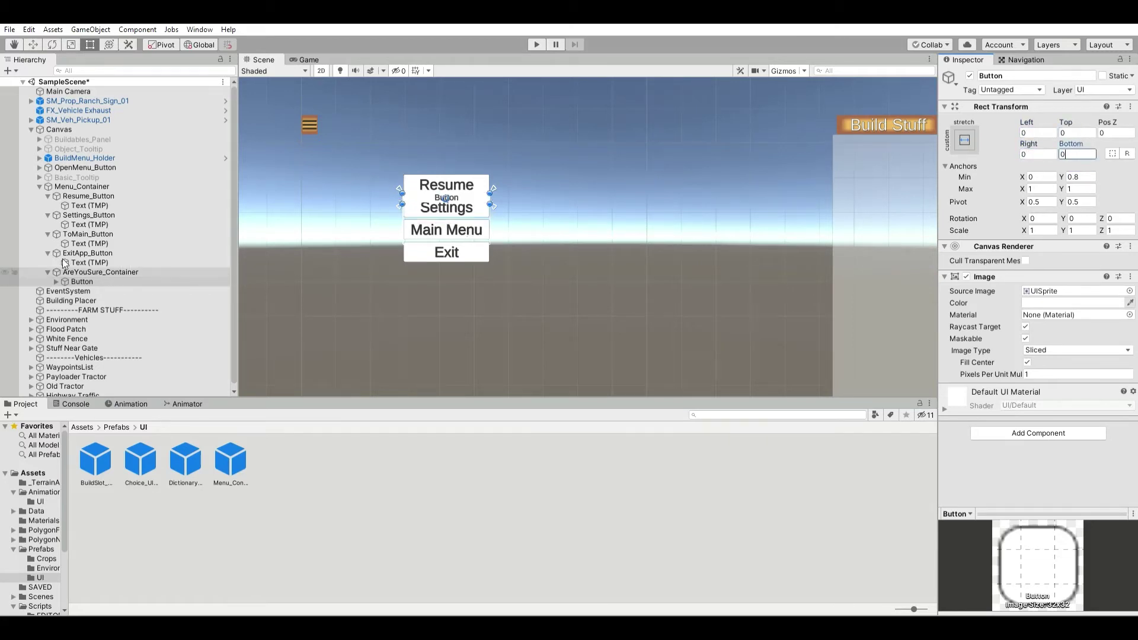
Change the child object's Text (TMP) label to "Are you sure?".
click(57, 282)
click(90, 291)
click(1016, 304)
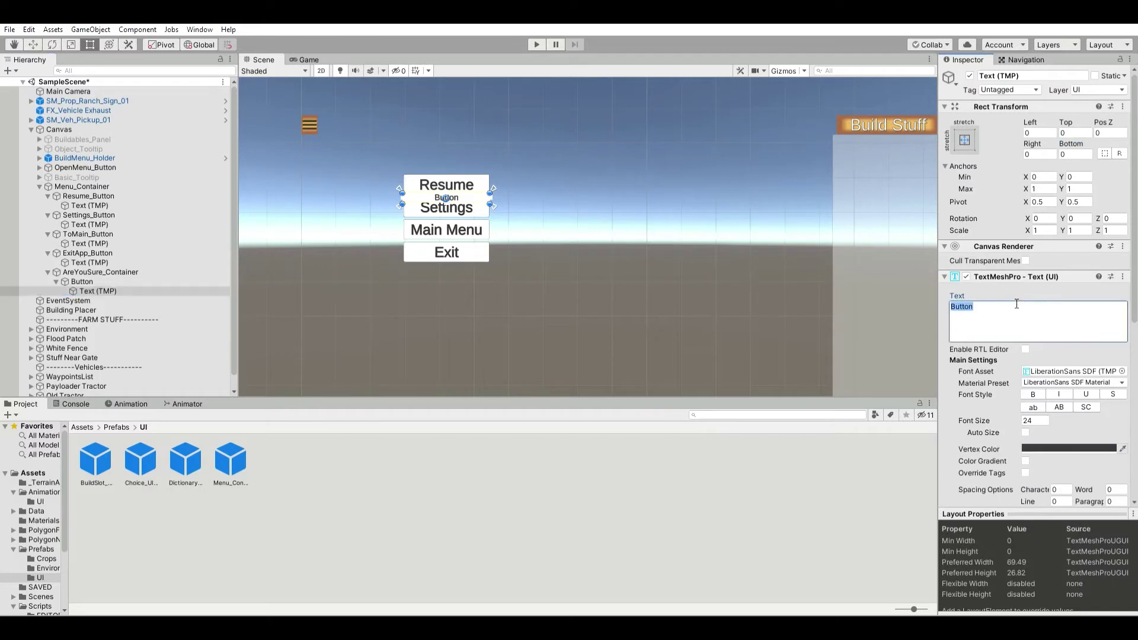
text(Are you S)
key(BackSpace)
text(sure?)
Rename the object holding the "Are you sure?" label to AreYouSure_Title.
click(102, 279)
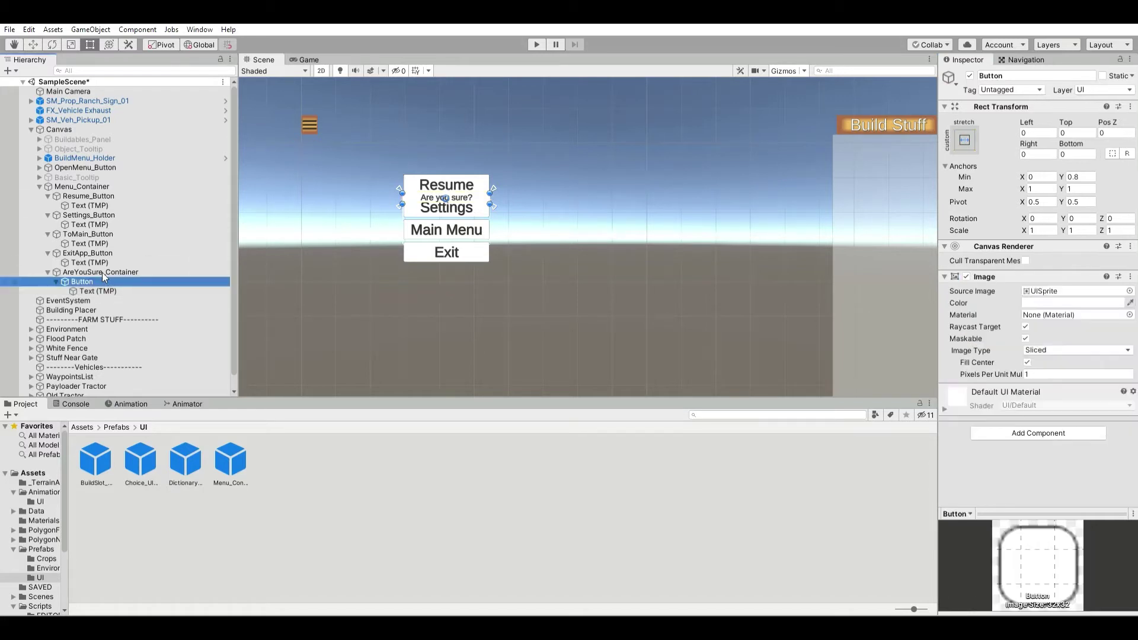
click(1020, 72)
text(Are)
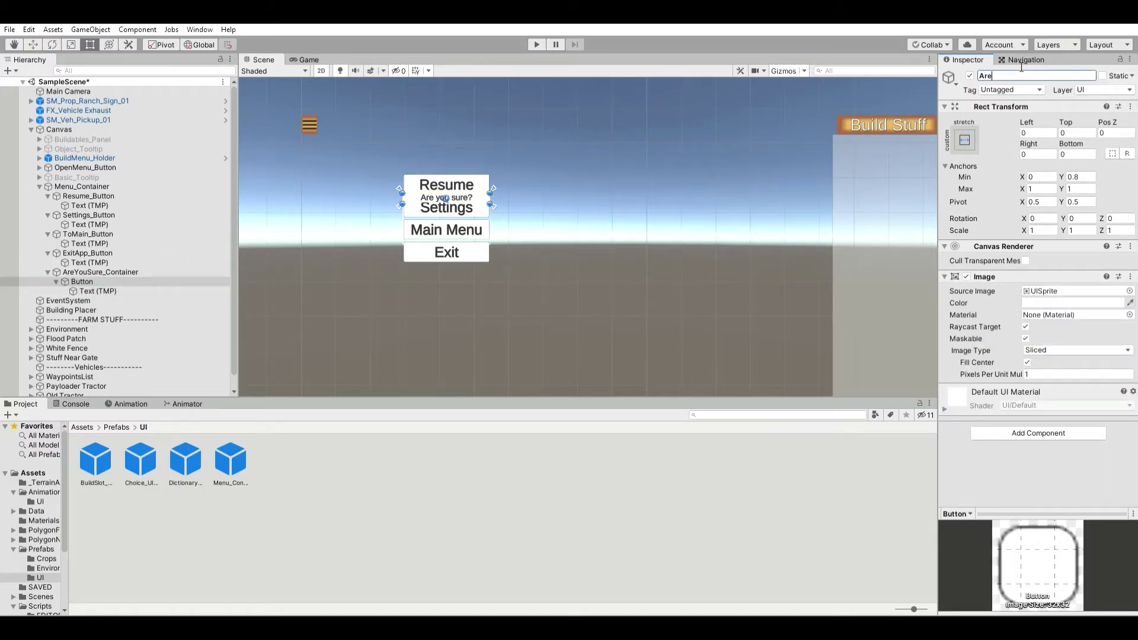
text(YouSure_Title)
key(Return)
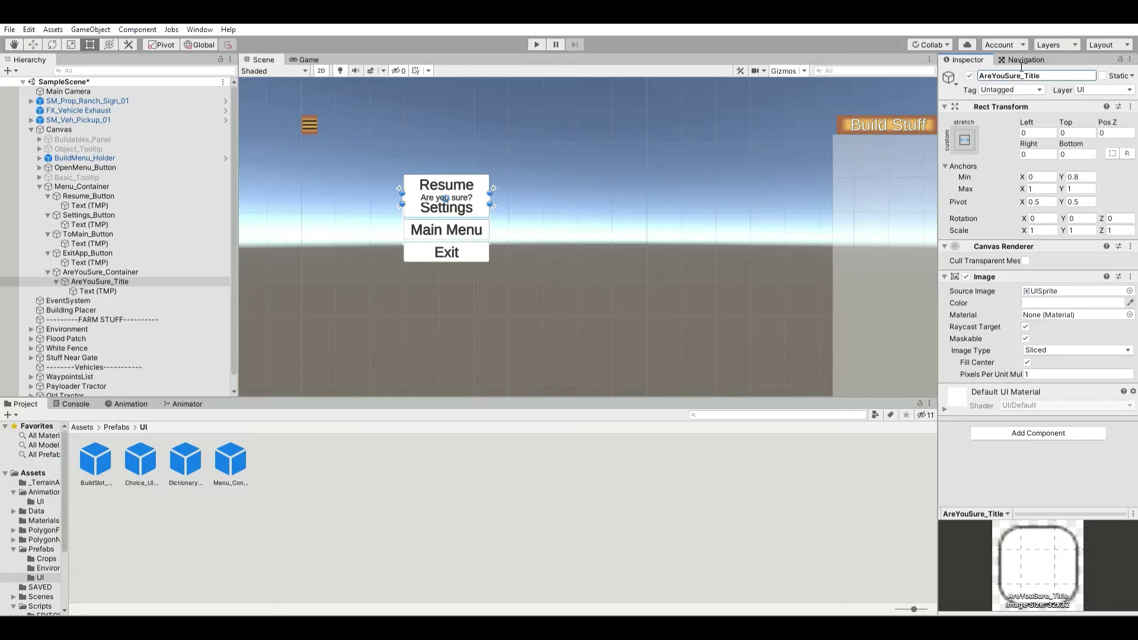
Add another TextMeshPro button under AreYouSure_Container, below AreYouSure_Title in the hierarchy.
click(115, 289)
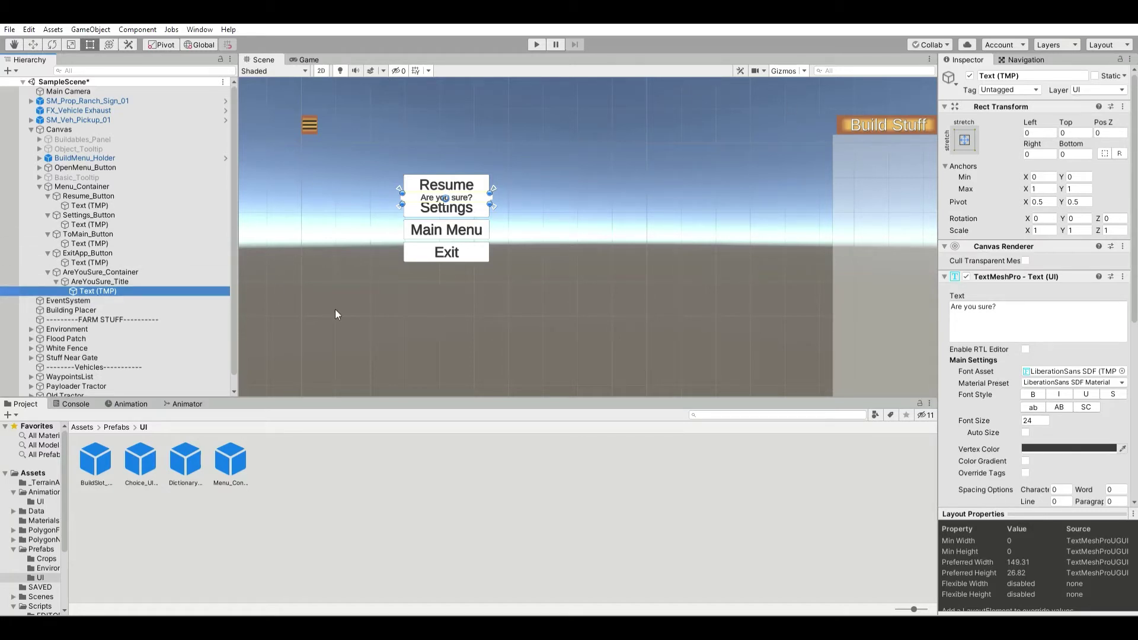
scroll(426, 196, up, 5)
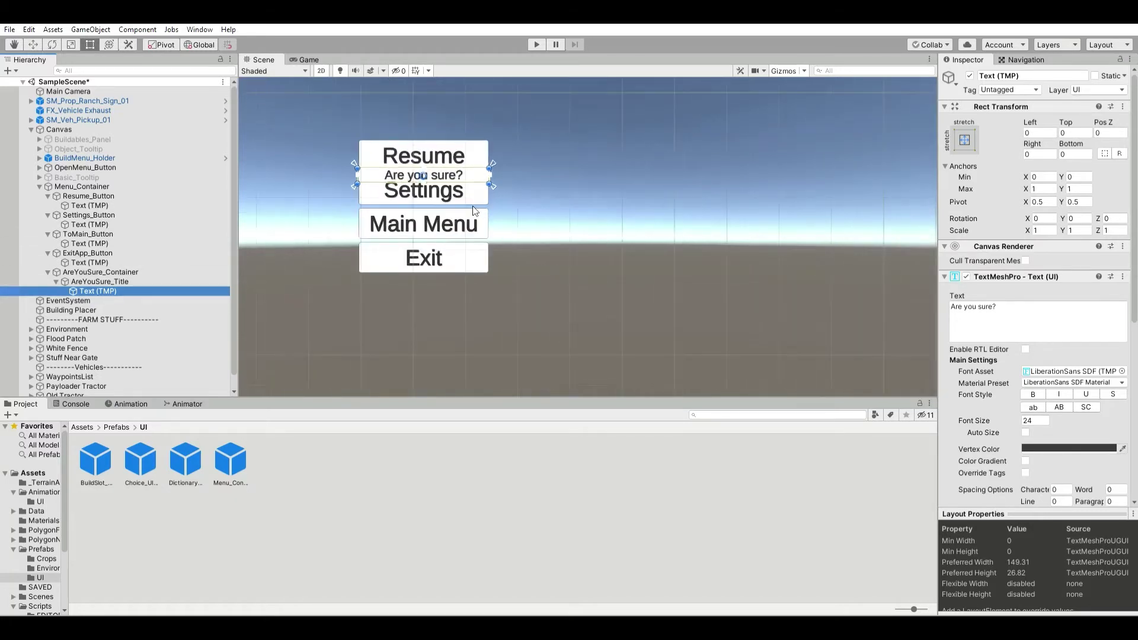
click(153, 282)
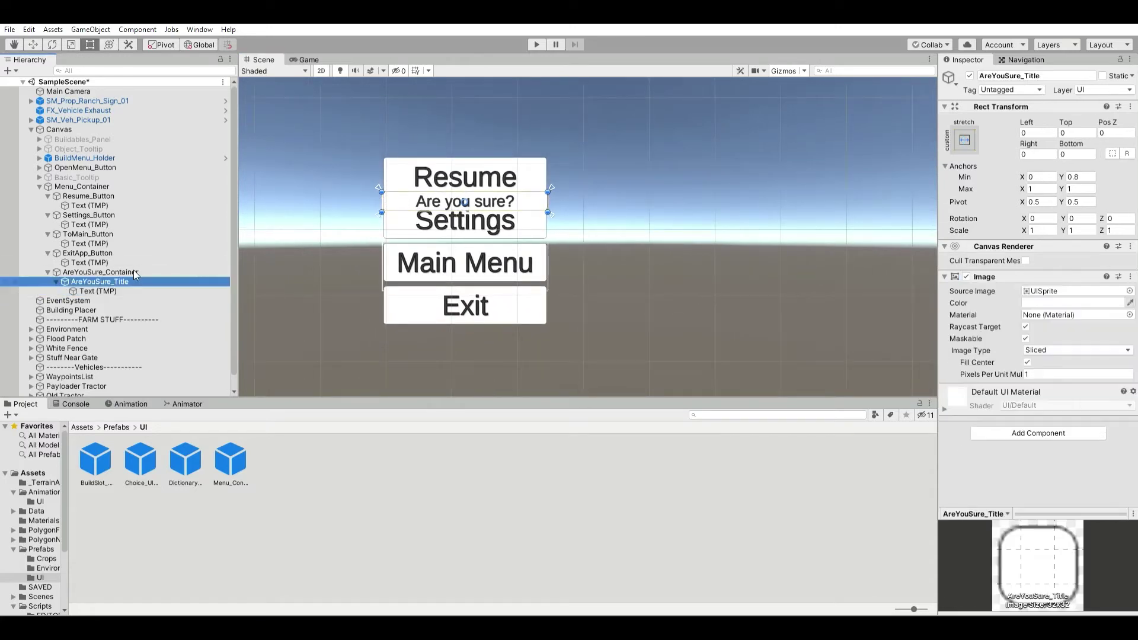
click(57, 282)
click(75, 270)
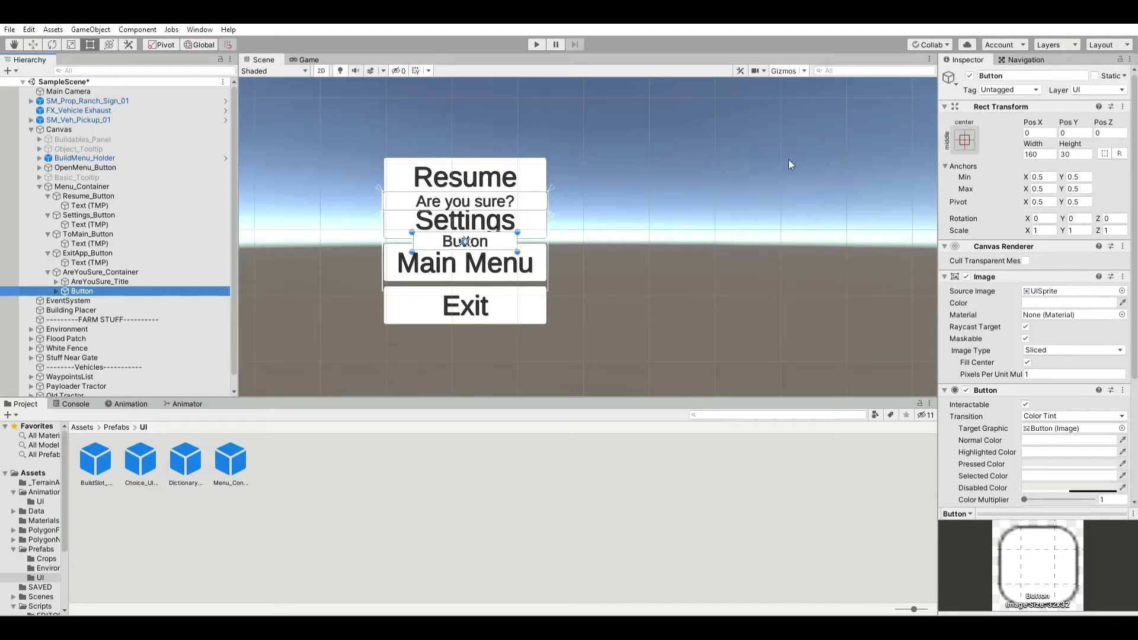
Set the new button's anchors to Max Y 0.8, Min Y 0 and Min X 0.
click(1090, 184)
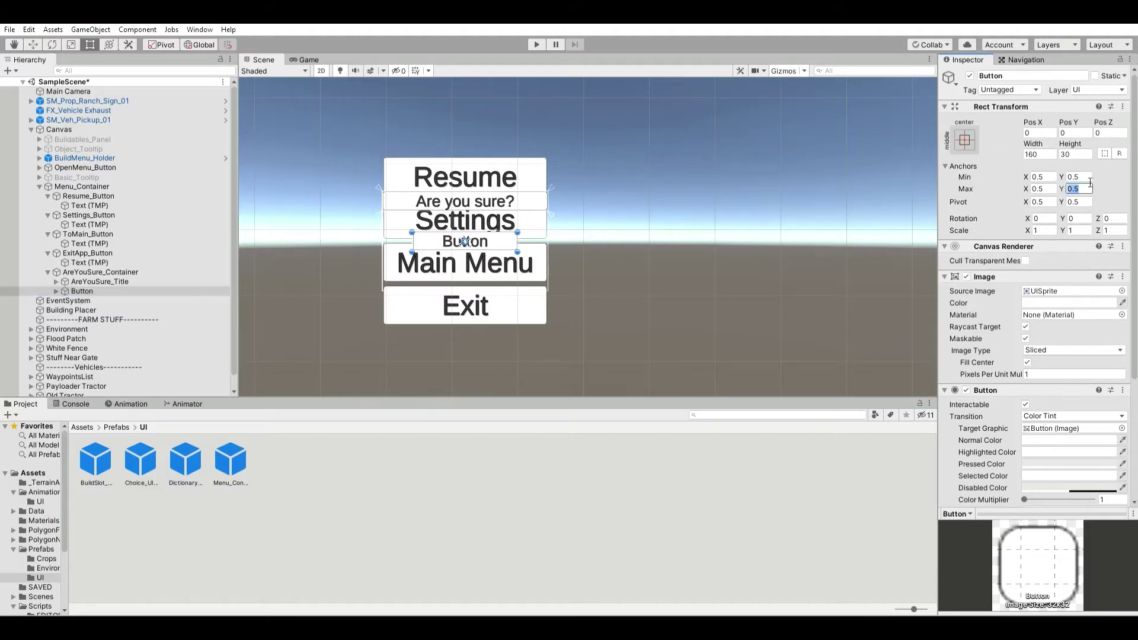
key(BackSpace)
text(.8)
click(1075, 177)
text(0)
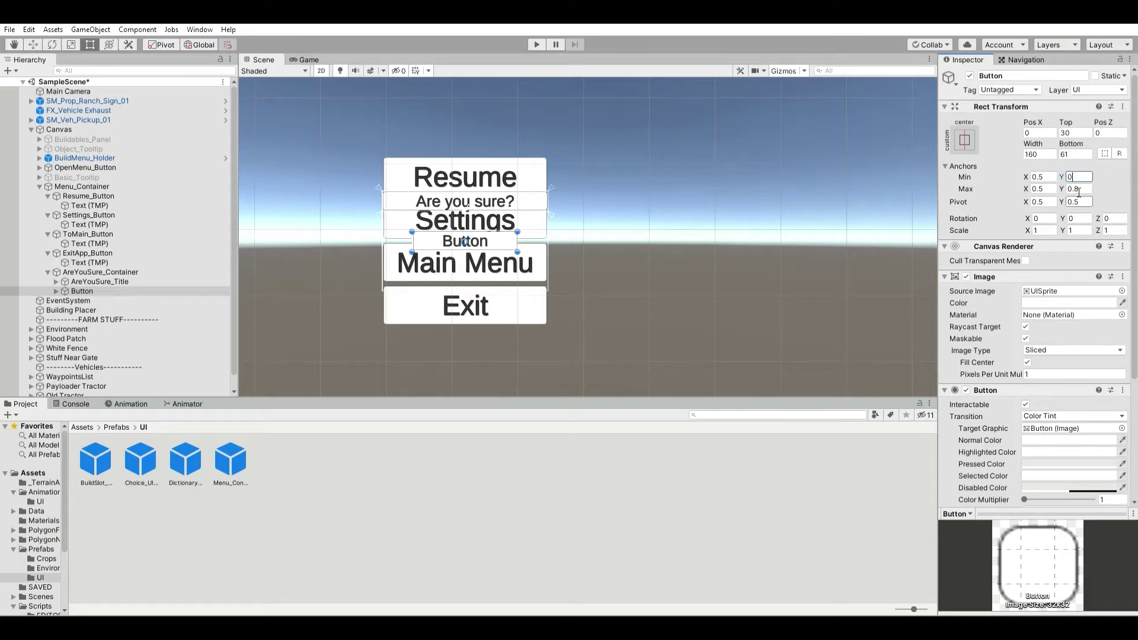
click(1042, 177)
text(0)
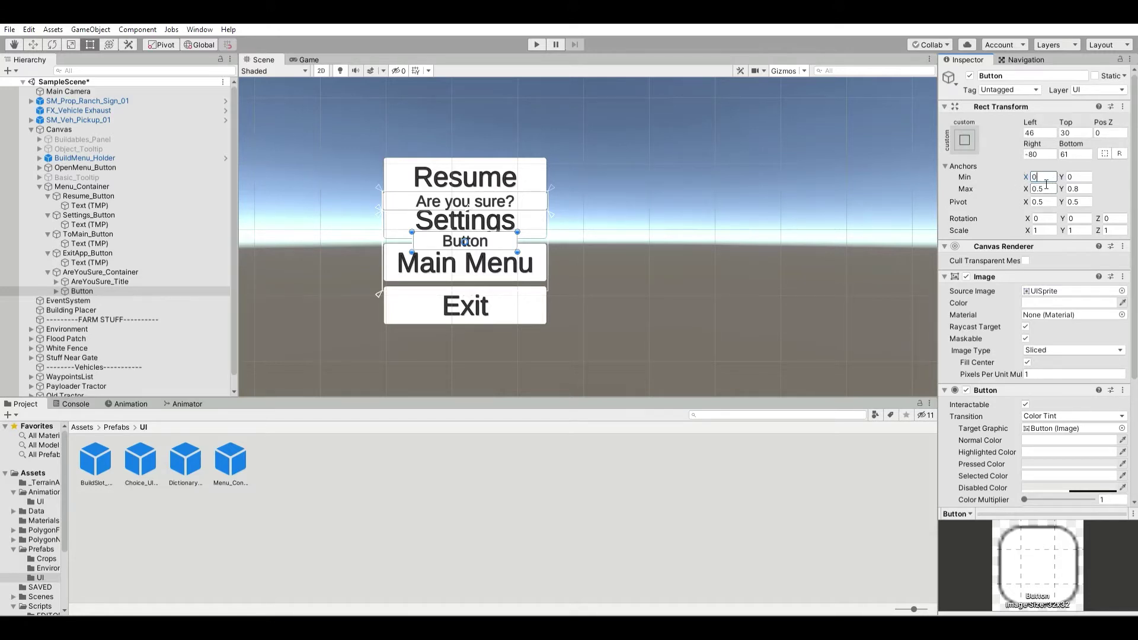
Set the new button's Left, Right, Bottom and Top offsets to 0 so it fills the container's left half.
click(1039, 132)
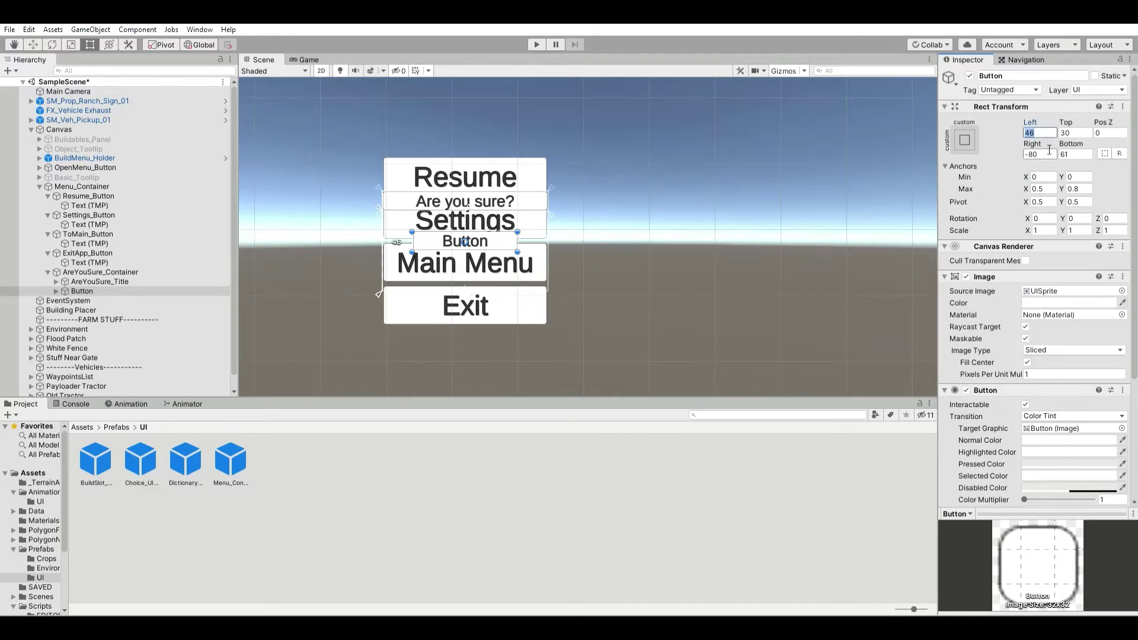
text(0)
click(1039, 154)
text(0)
click(1074, 154)
text(0)
click(1074, 132)
text(0)
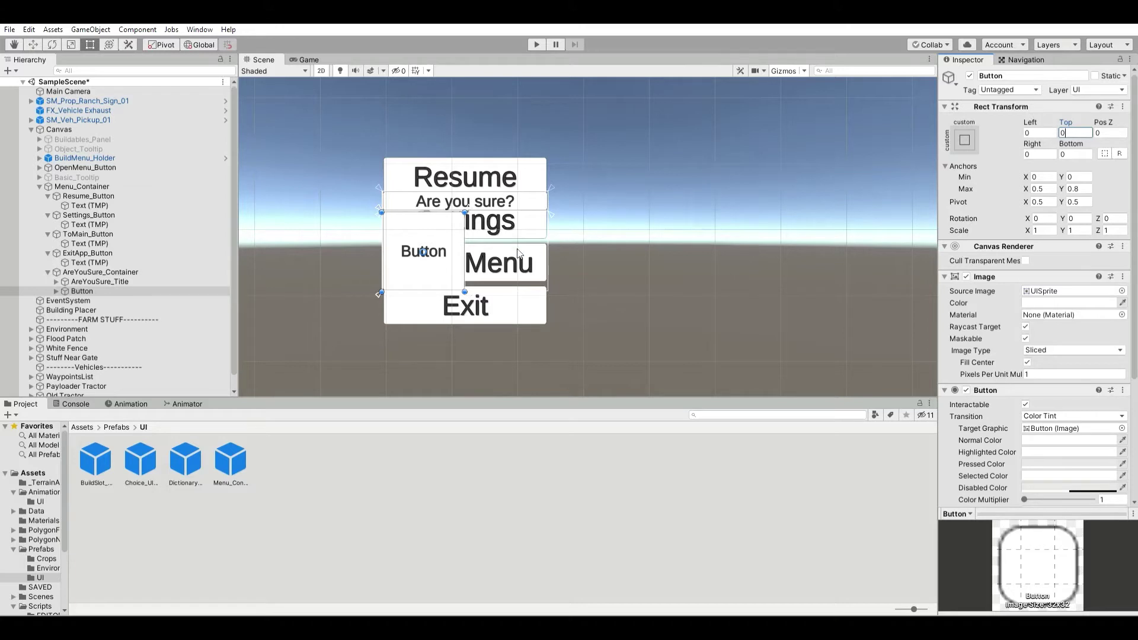
Duplicate the button and anchor the copy to the container's right half with Min X 0.5 and Max X 1.
click(116, 289)
key(ctrl+d)
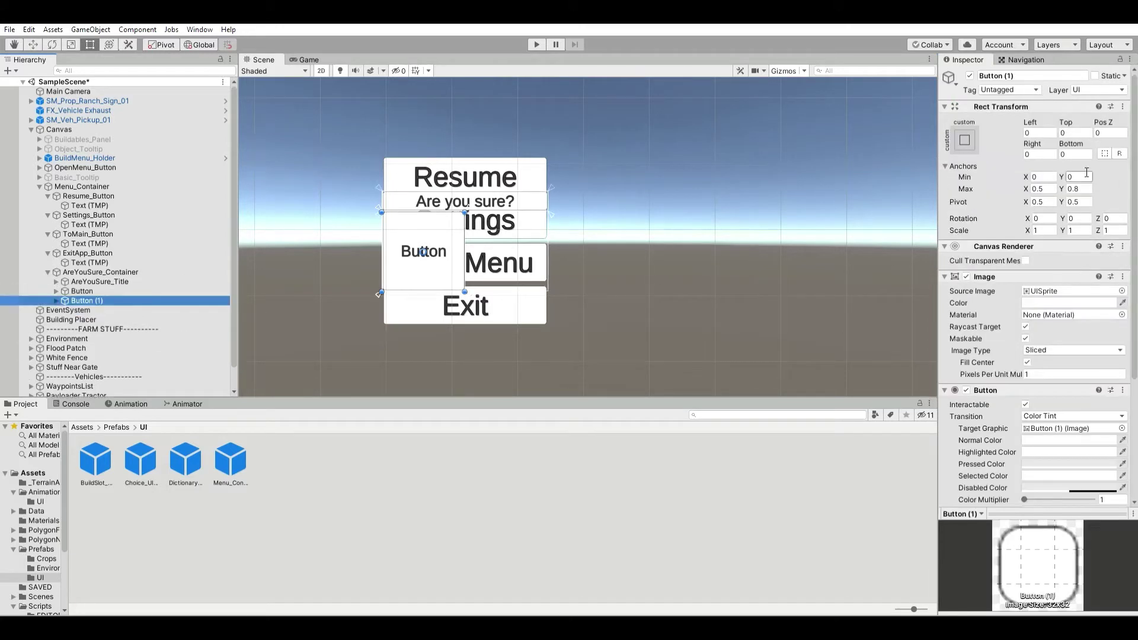
click(1045, 176)
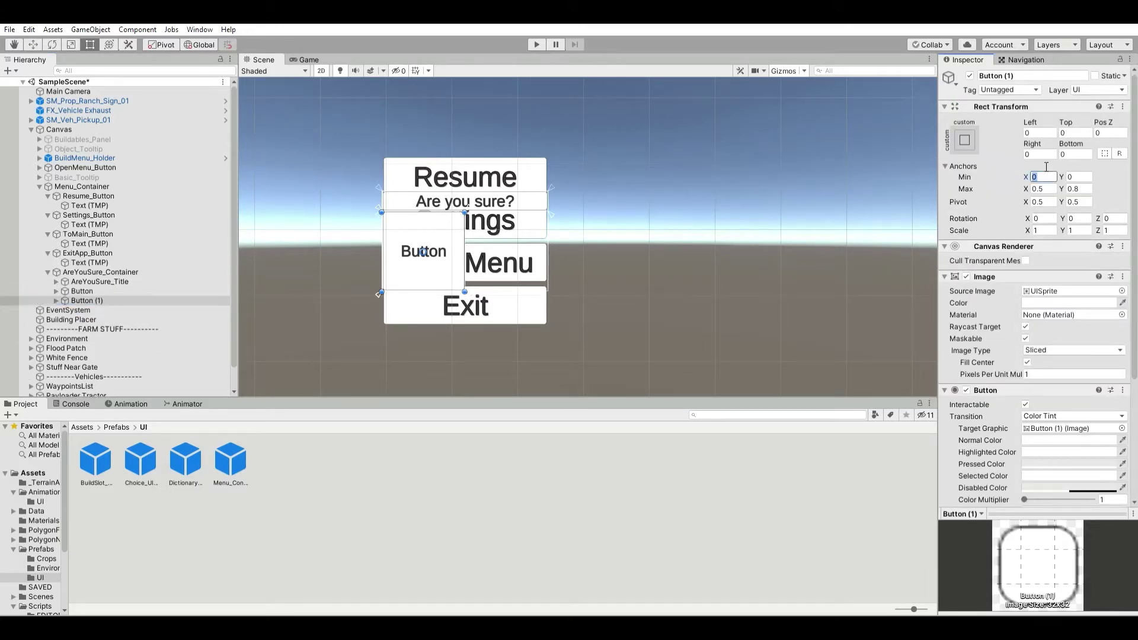
text(0.5)
key(Tab)
key(Tab)
text(1)
Set the duplicated button's Left and Right offsets to 0.
click(1045, 133)
text(0)
click(1039, 154)
text(0)
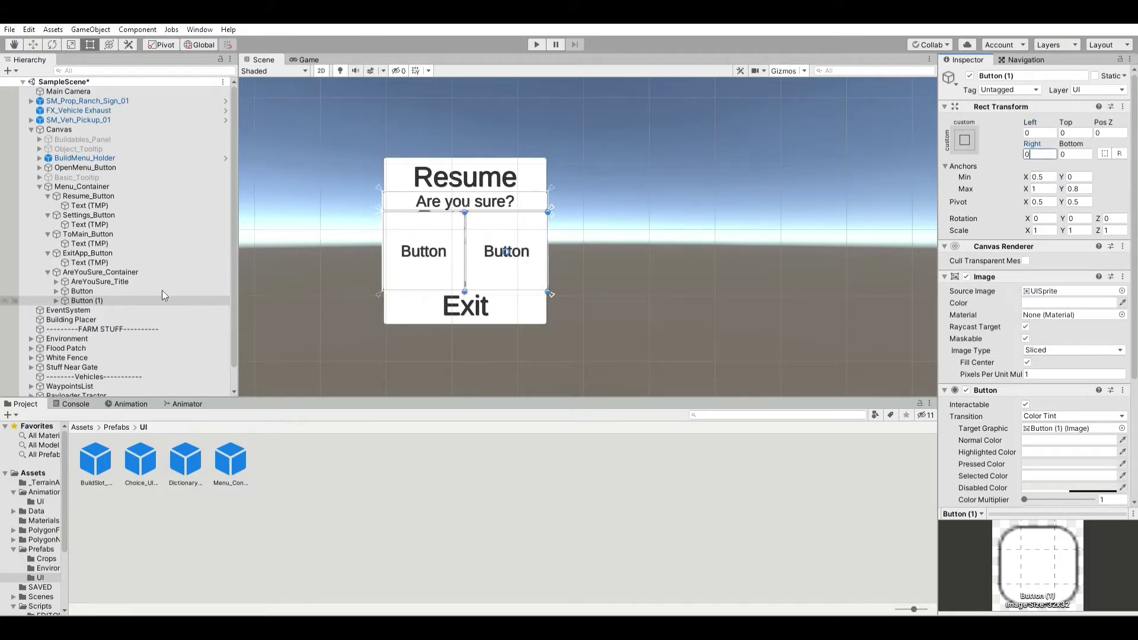
Expand both buttons and change the first button's Text (TMP) label to "Yes".
click(57, 291)
click(56, 310)
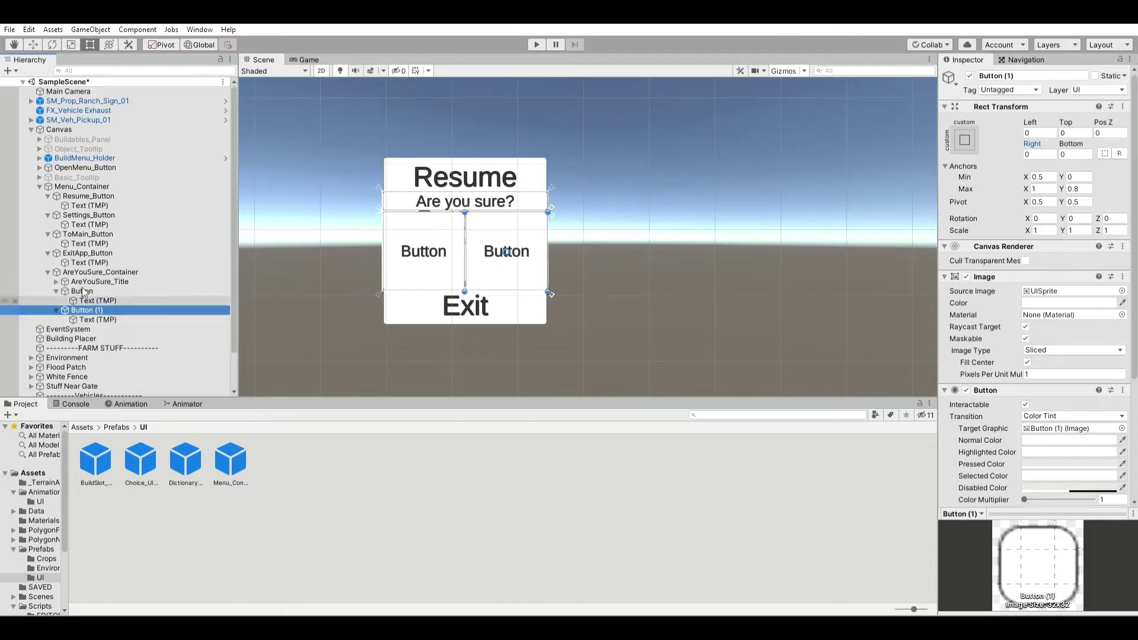
click(92, 301)
click(972, 308)
text(Yes)
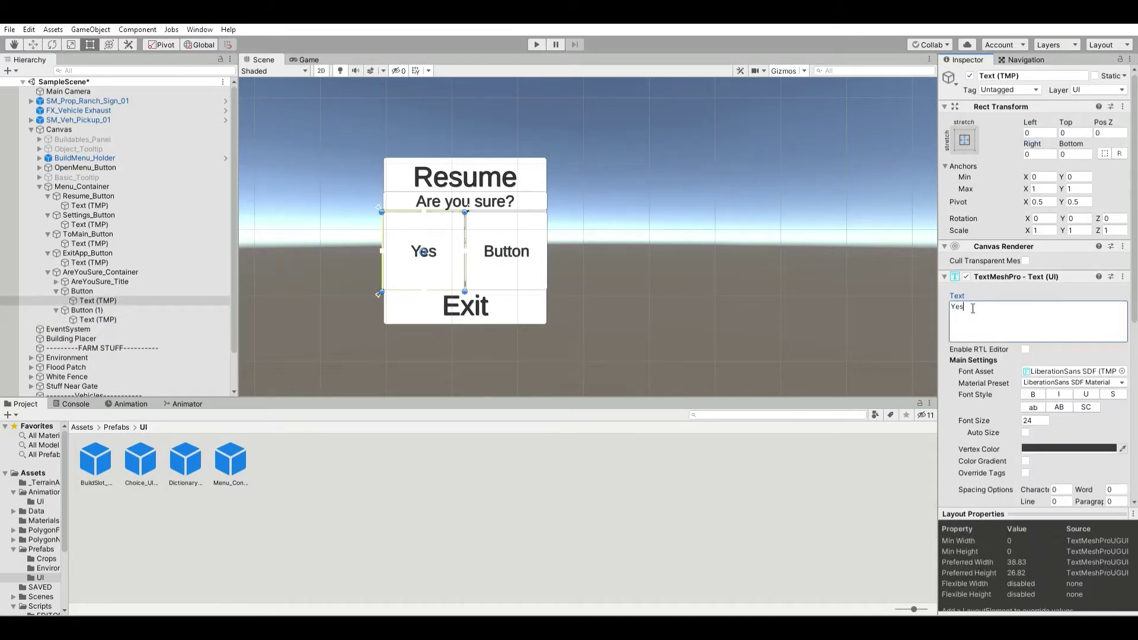
Change the second answer button's Text (TMP) label to "No".
click(141, 319)
click(984, 308)
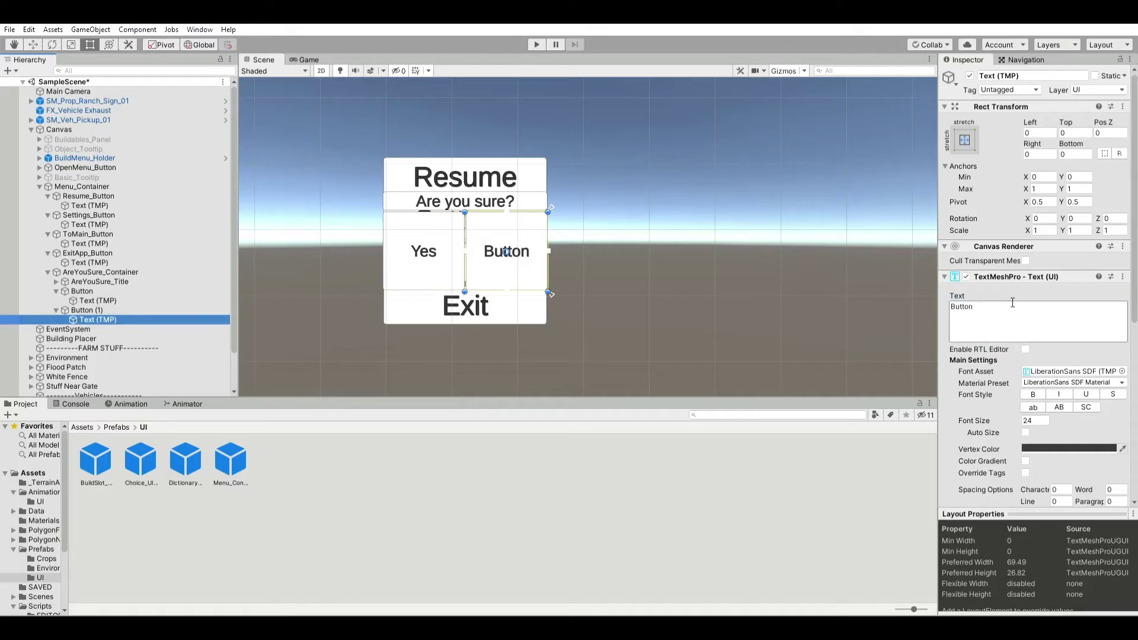
text(No)
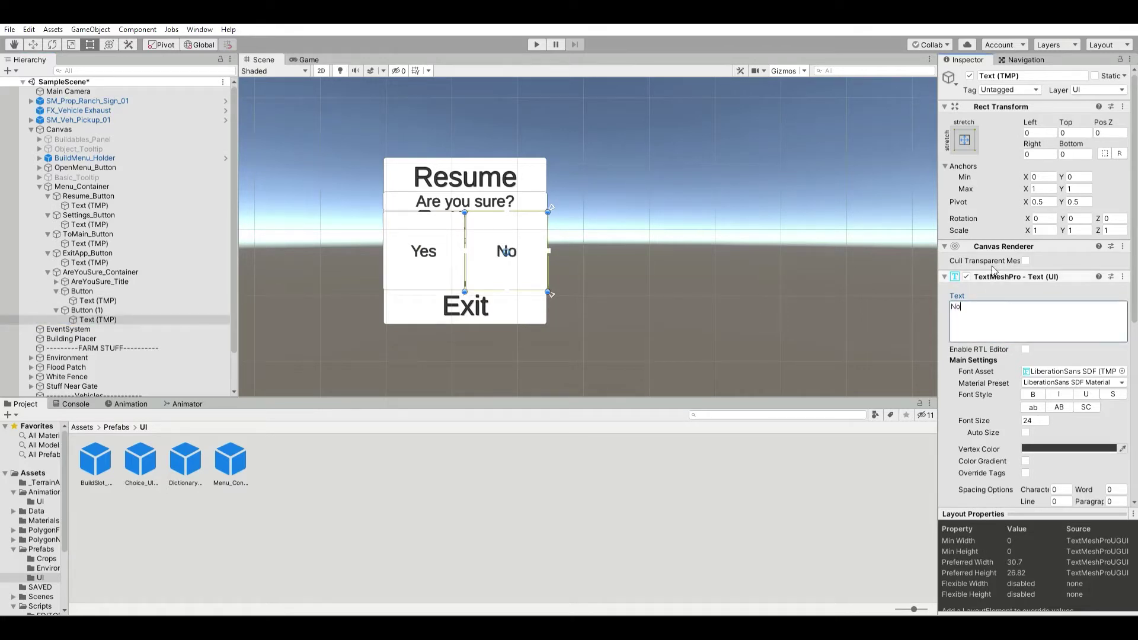
Collapse both answer buttons in the hierarchy and rename Button (1) to NO_Button.
click(80, 291)
click(56, 291)
click(56, 310)
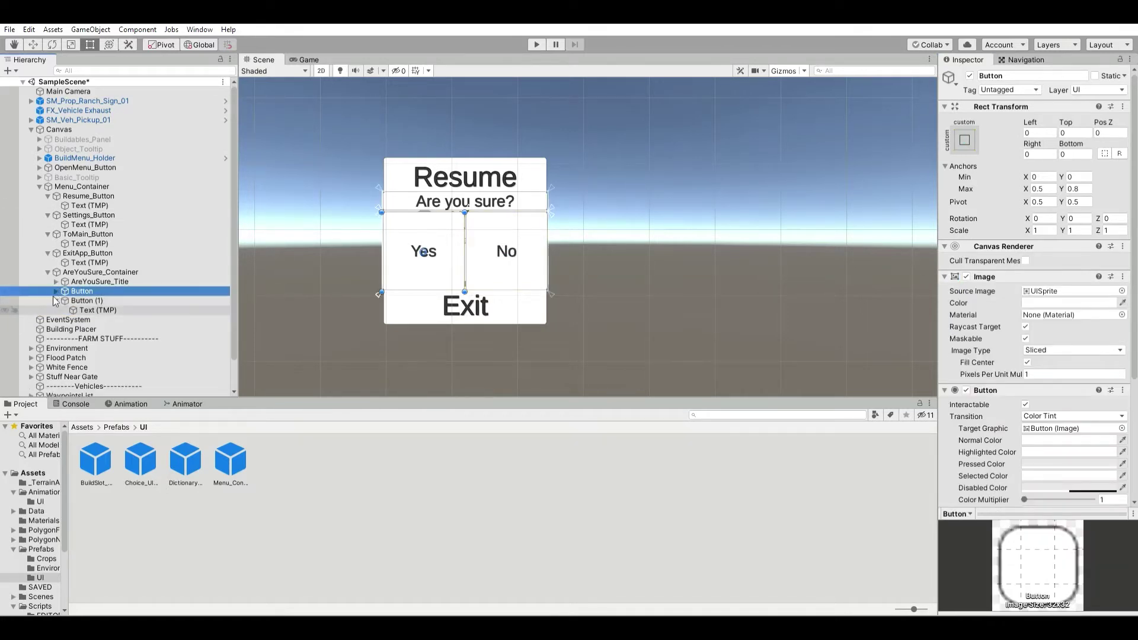
click(56, 300)
click(62, 301)
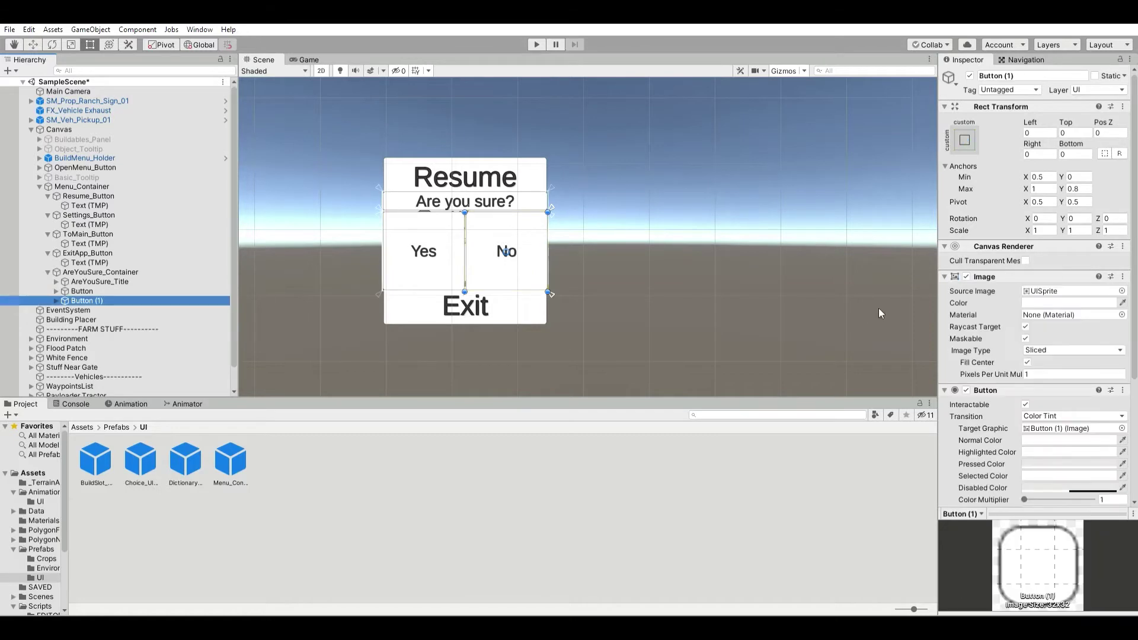
click(151, 300)
text(N)
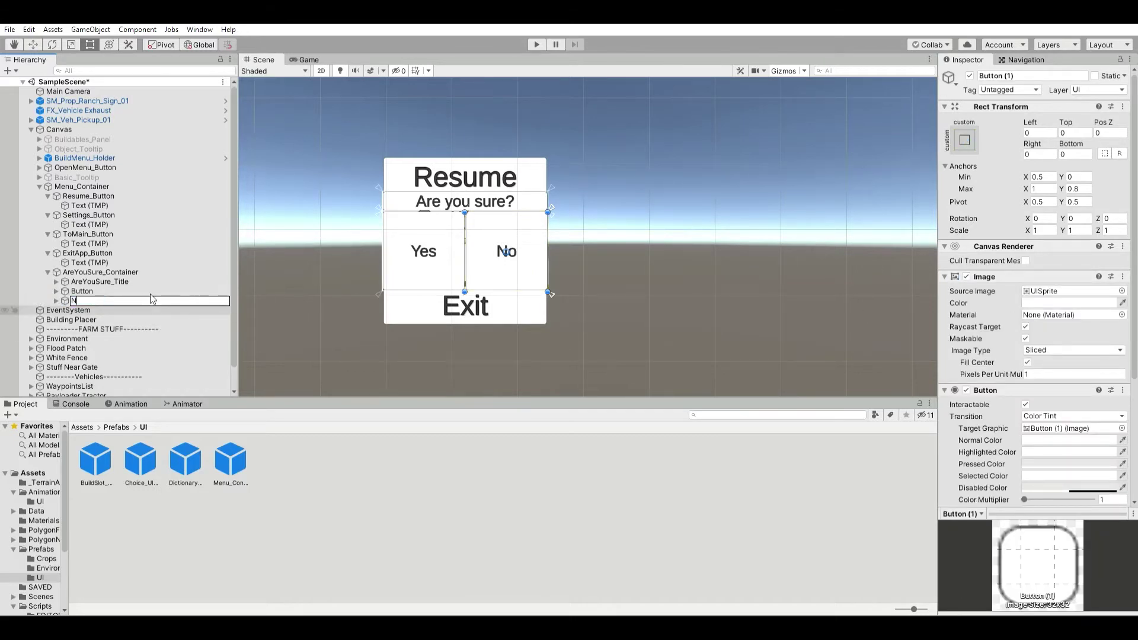
text(O_Button)
key(Return)
Rename the remaining answer button, Button, to YES_Button.
click(101, 292)
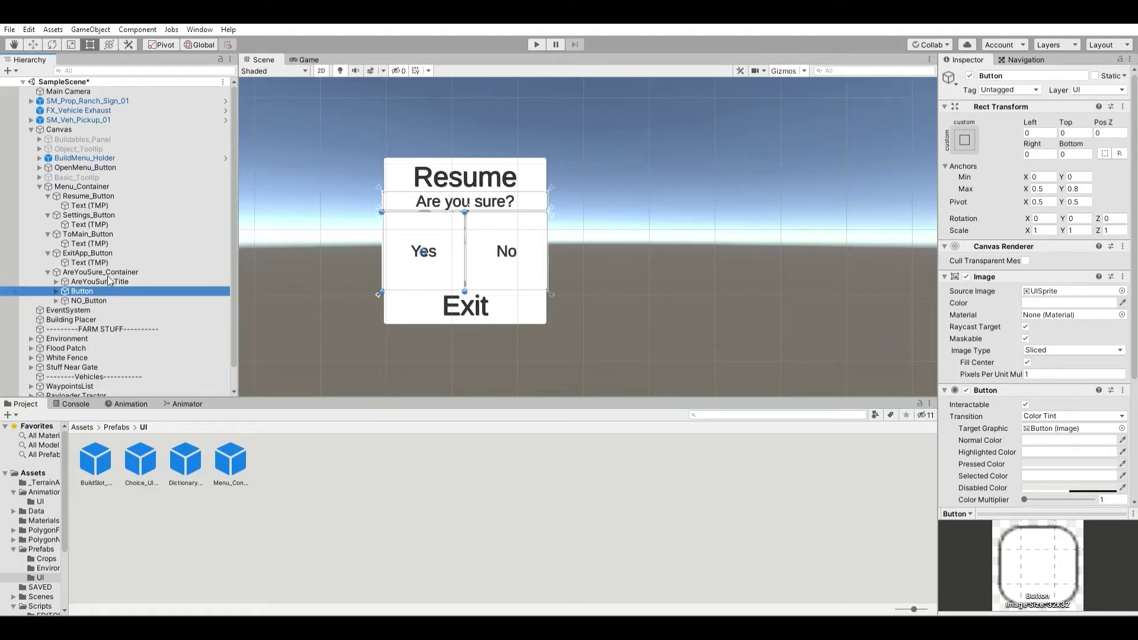
key(F2)
text(YES_)
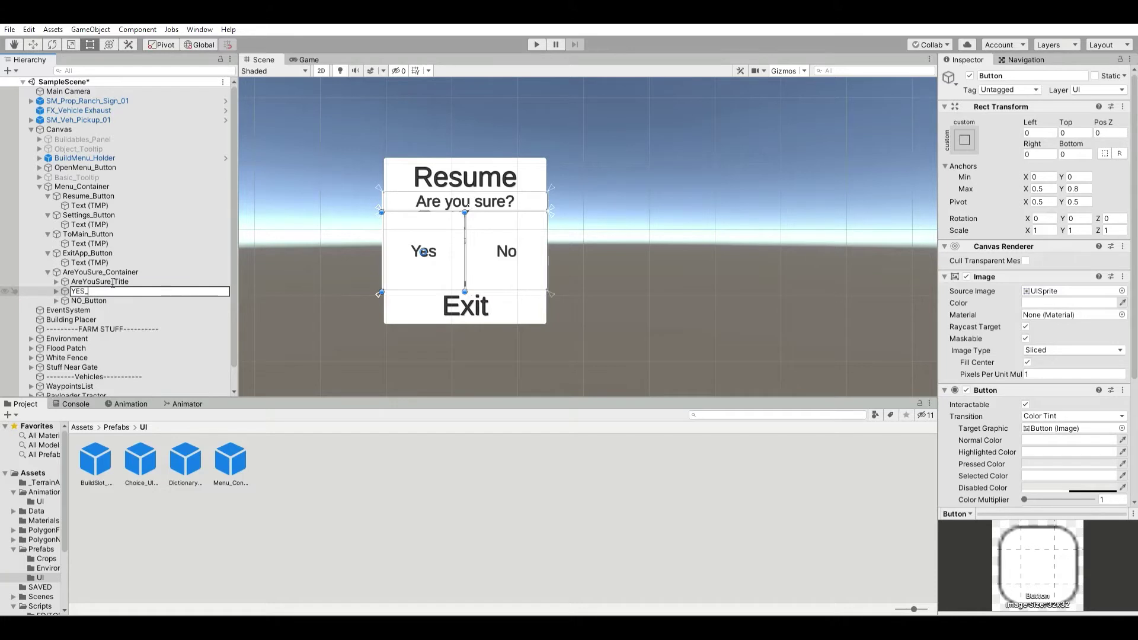
text(Button)
key(Return)
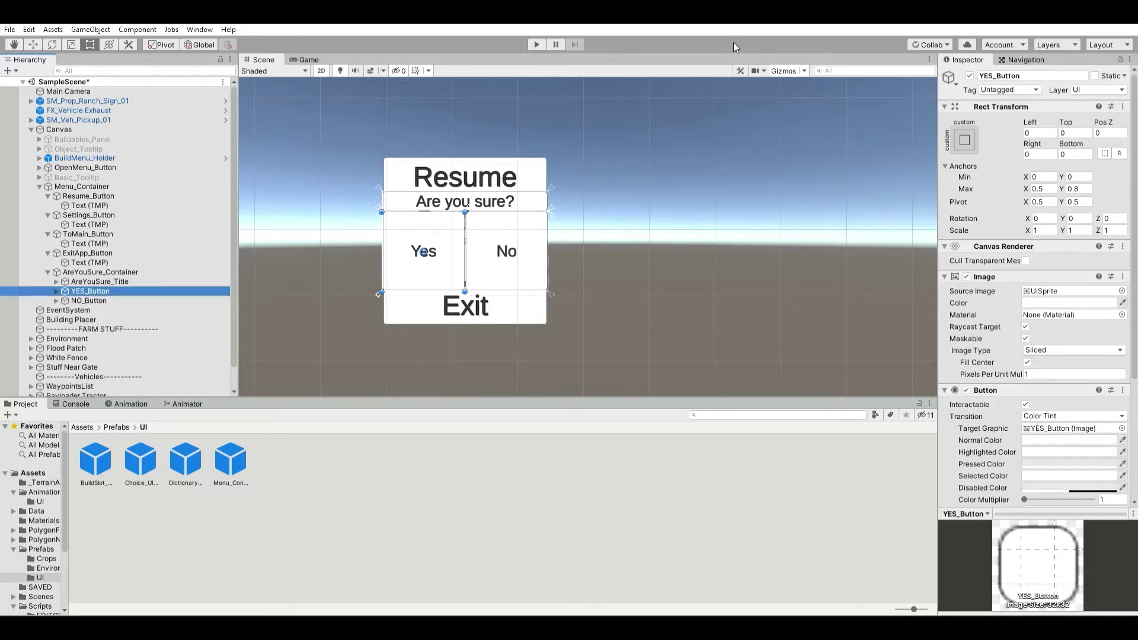
Collapse AreYouSure_Container in the hierarchy and deactivate the object.
key(Left)
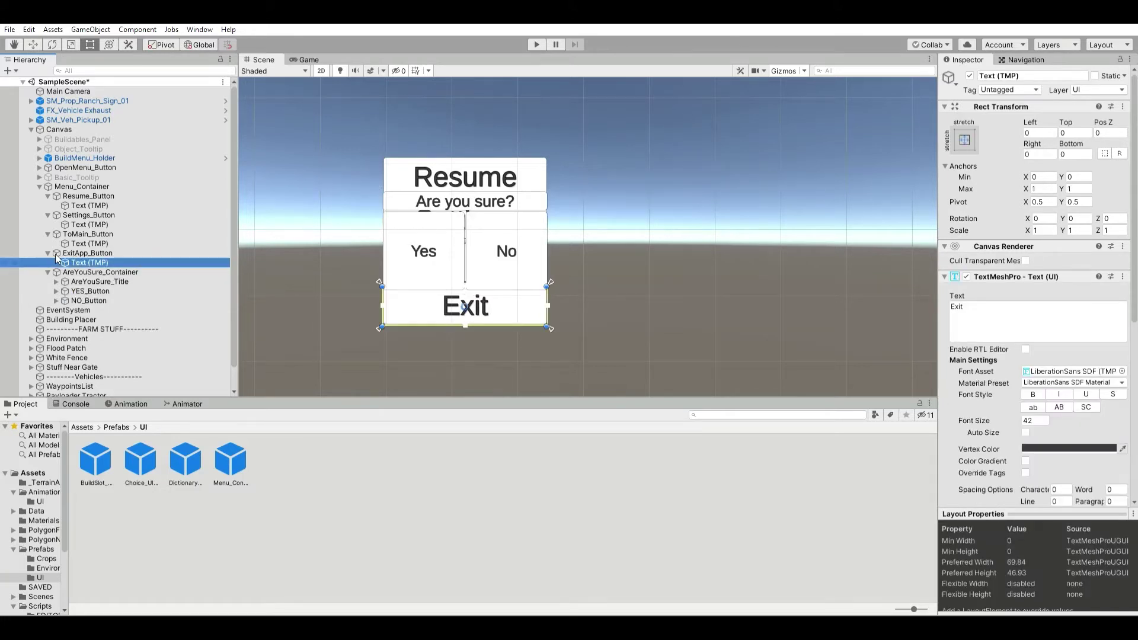
key(Left)
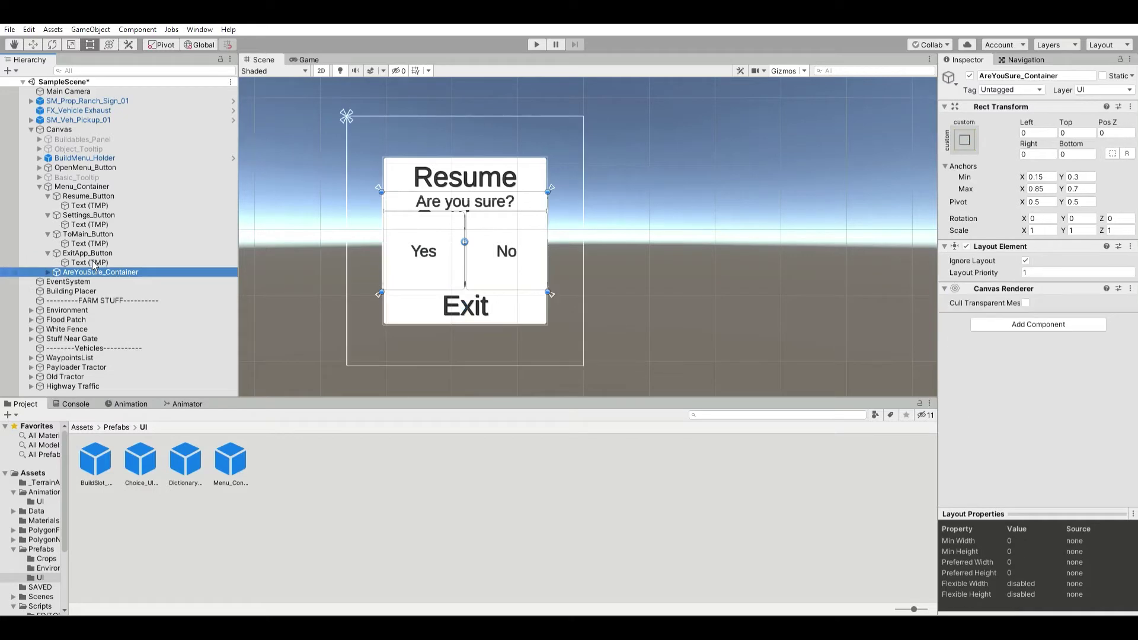
click(970, 76)
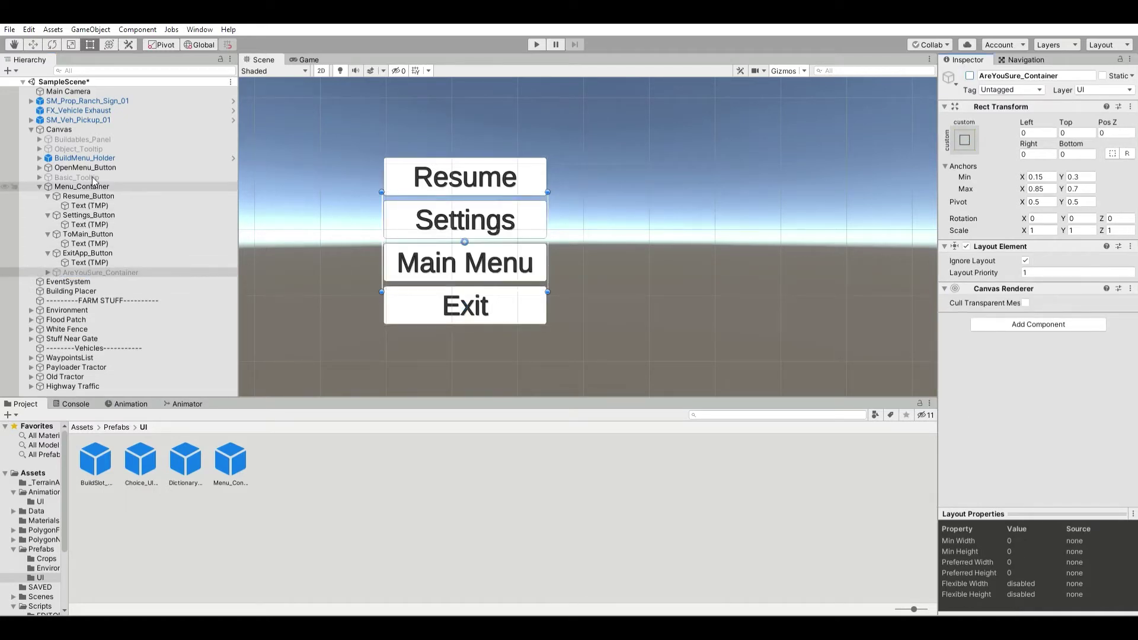
click(131, 186)
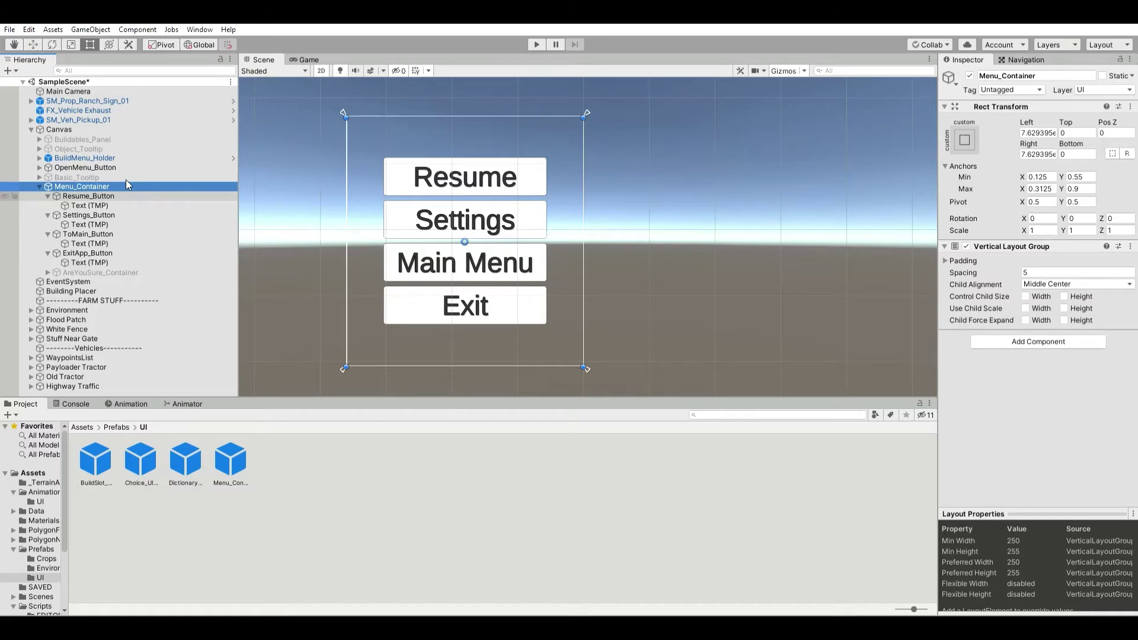
scroll(389, 189, down, 4)
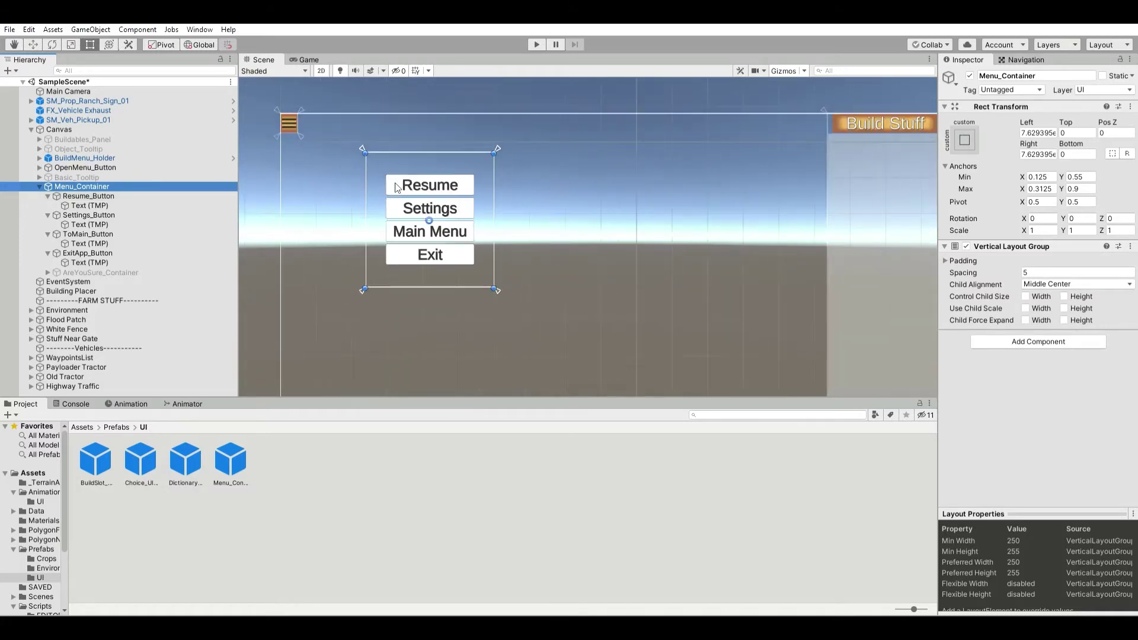
click(103, 183)
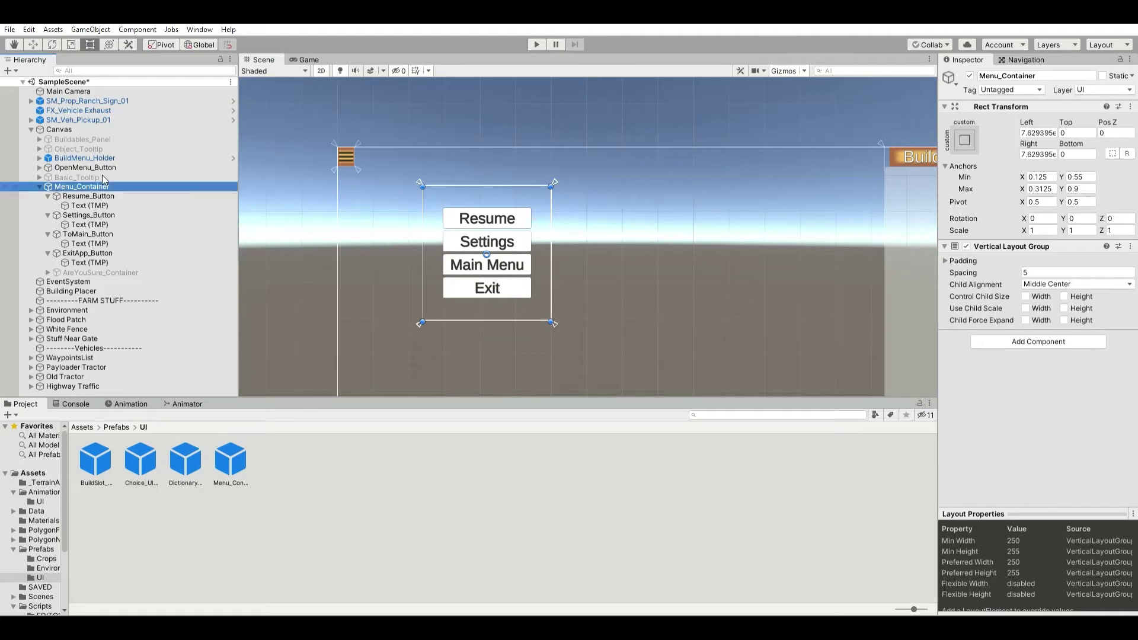
Create an Animator Controller named "Menu Controller" in the Assets/Animation/UI folder.
click(54, 492)
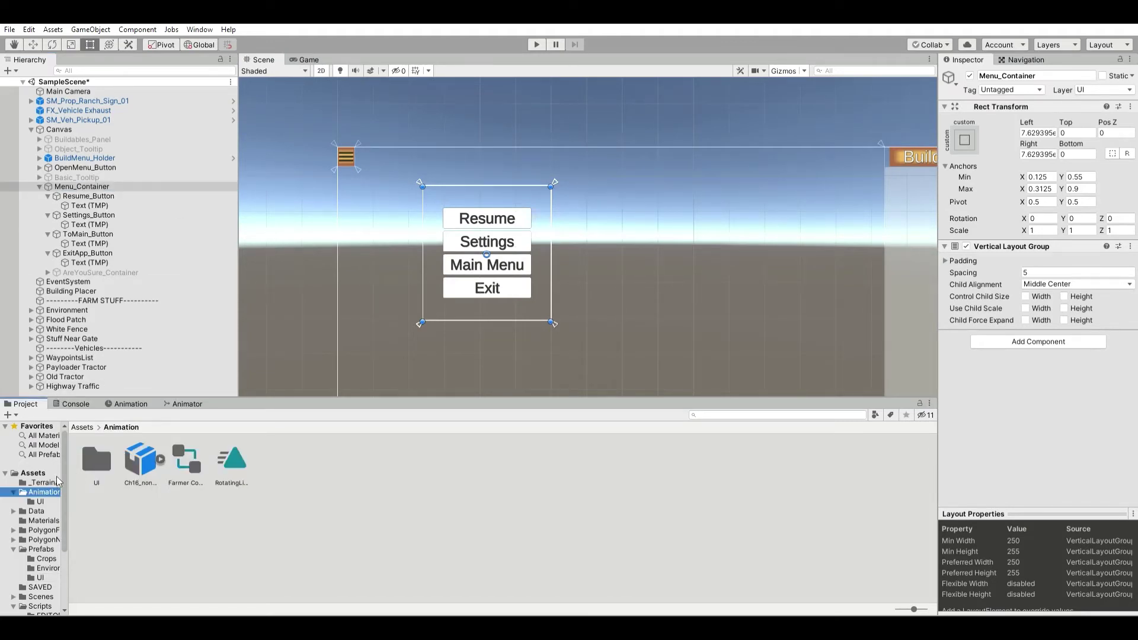
double_click(96, 459)
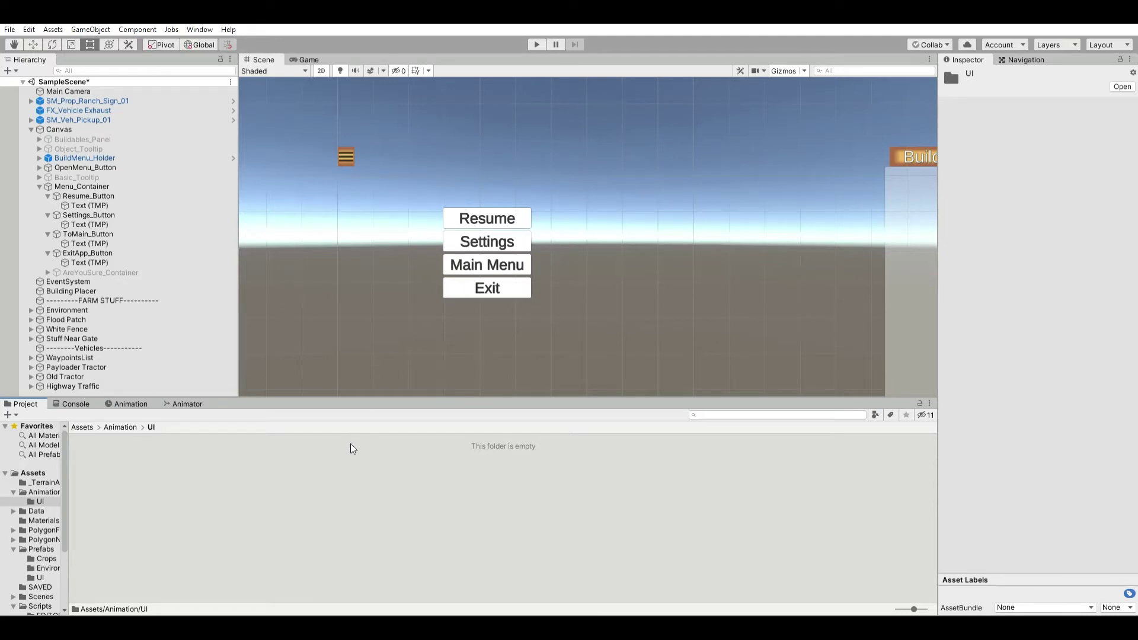
text(Menu )
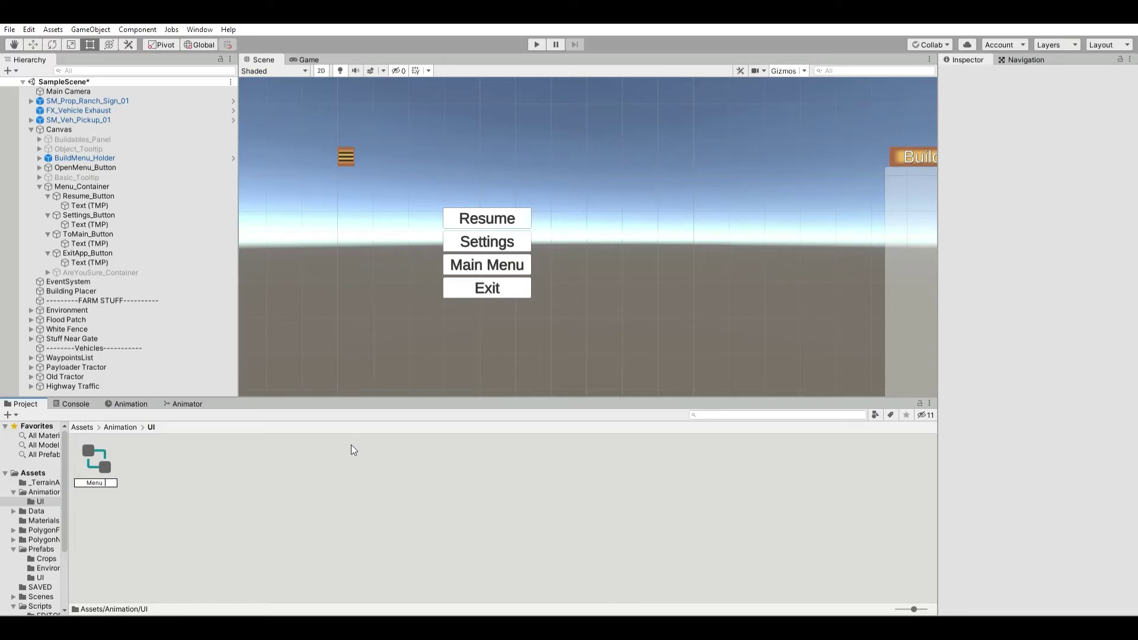
text(Controller)
key(Return)
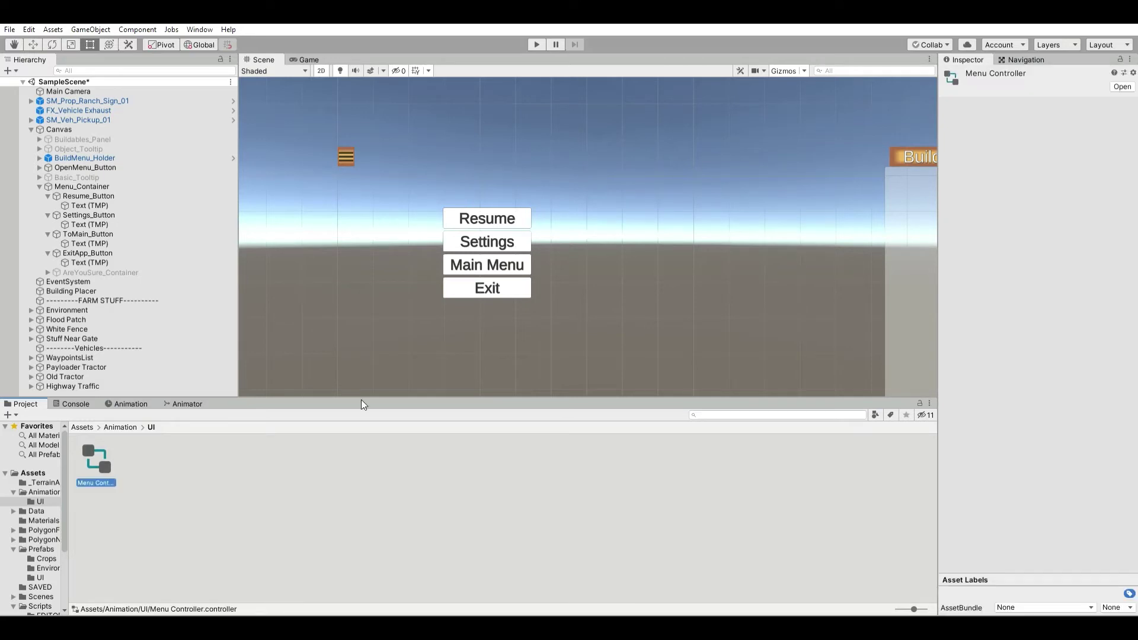
Assign Menu Controller as the Controller of the Canvas object's Animator component.
click(59, 129)
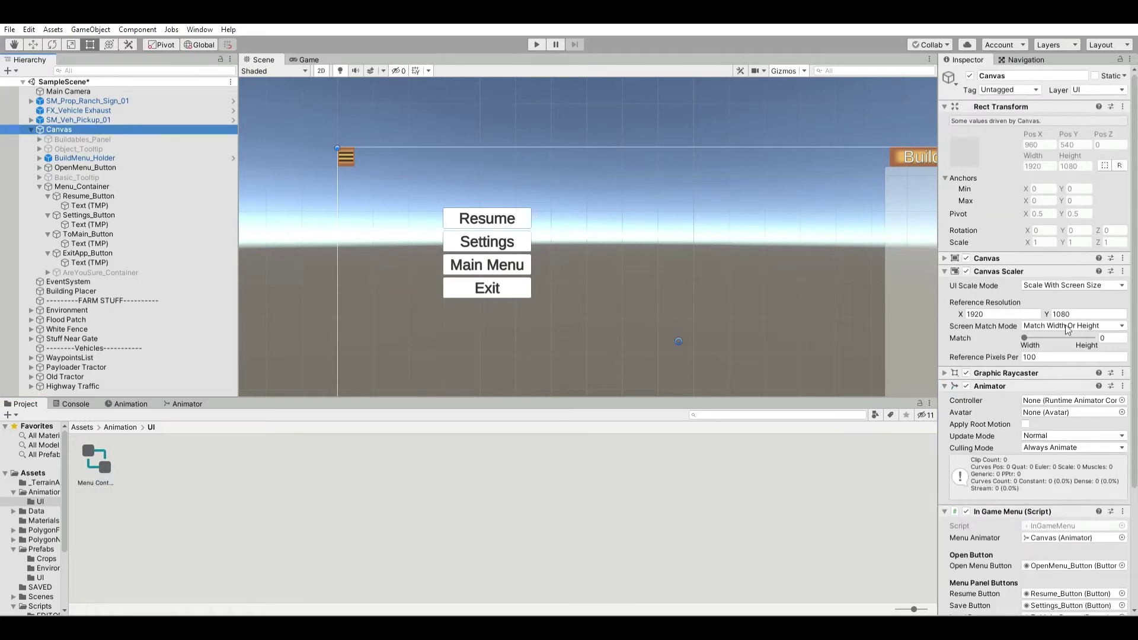
scroll(1000, 294, down, 3)
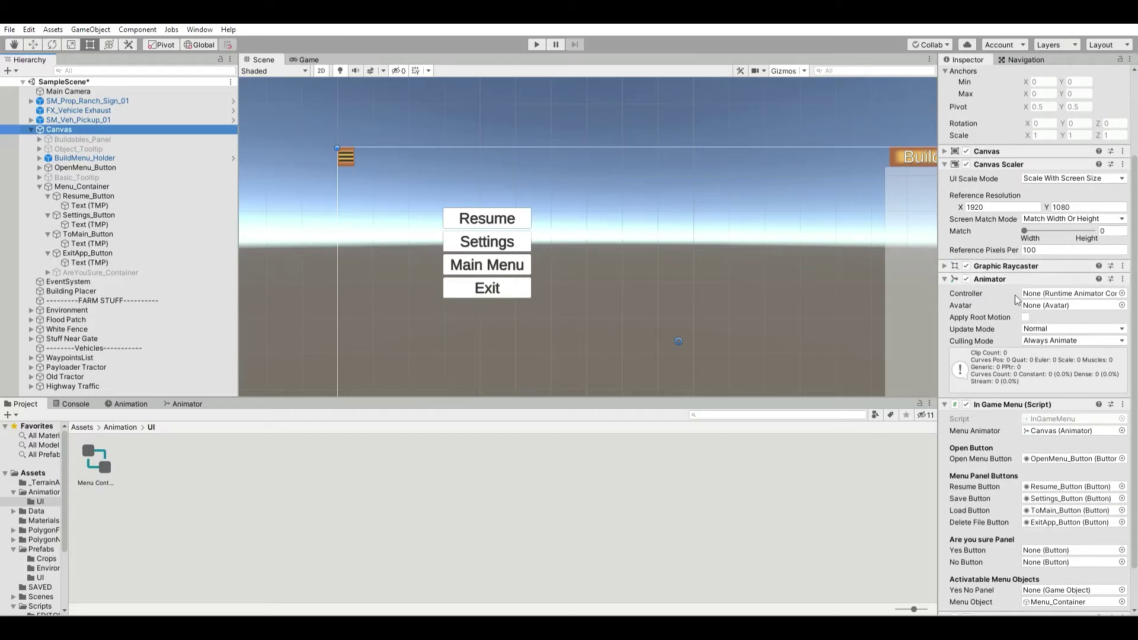
scroll(1018, 301, down, 2)
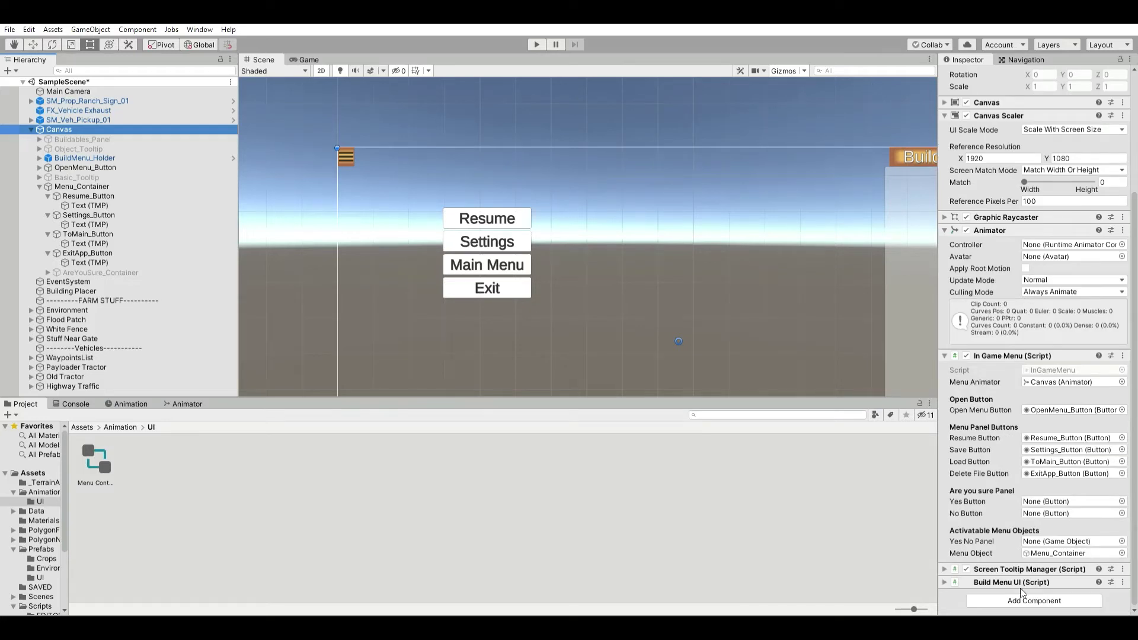
key(alt+Tab)
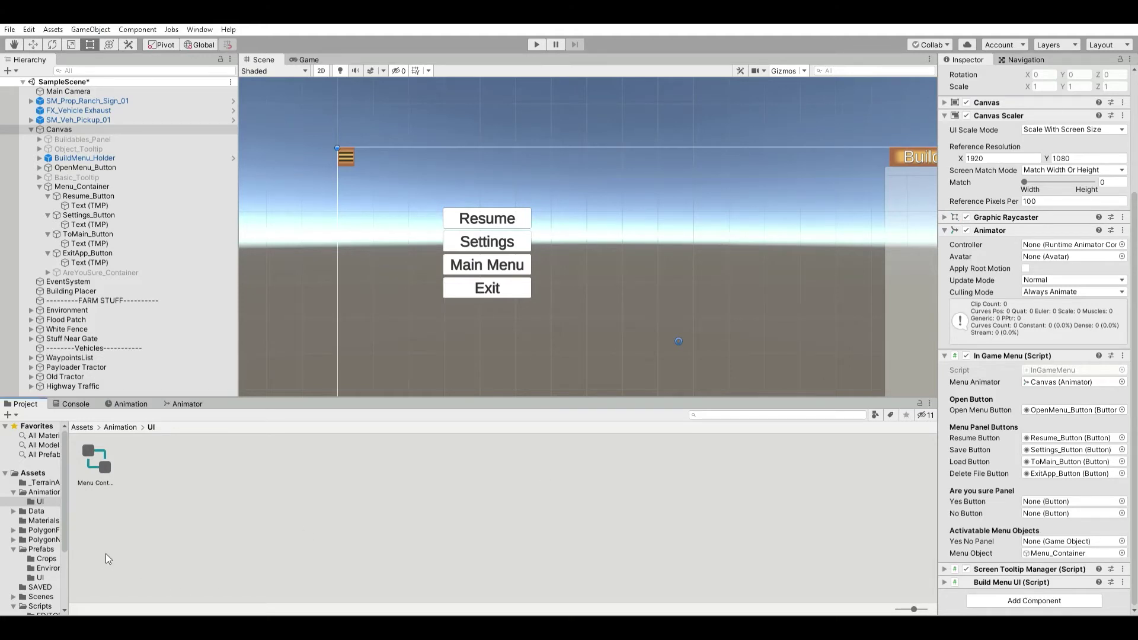
drag(94, 461, 1050, 245)
click(1057, 245)
Create an animation clip named "Open Menu" for the Canvas.
click(125, 140)
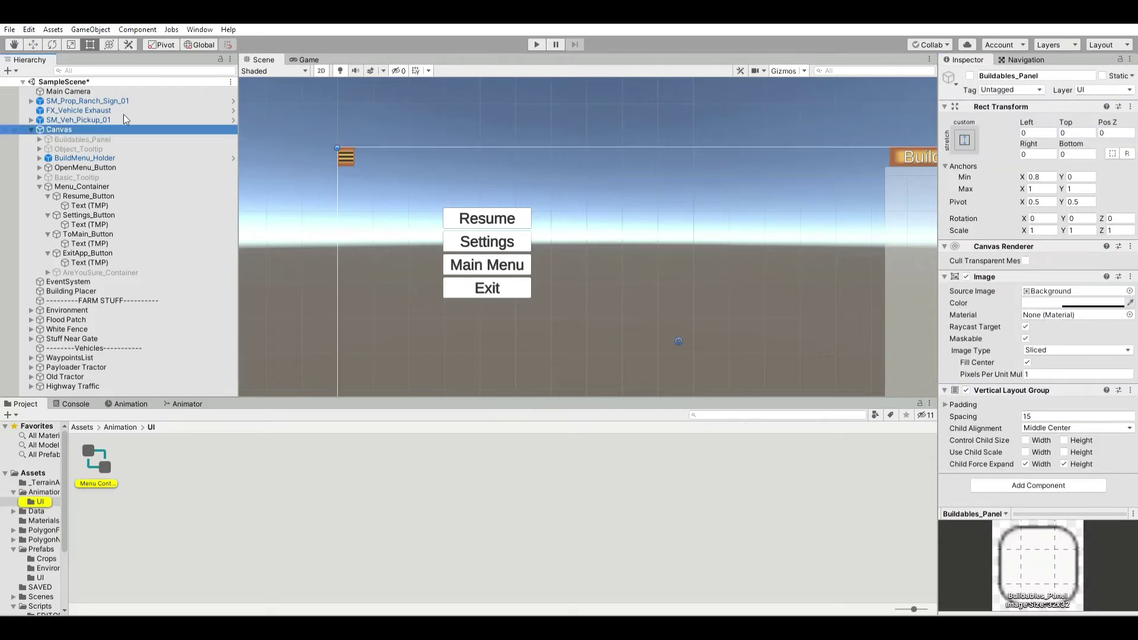
click(124, 129)
click(129, 403)
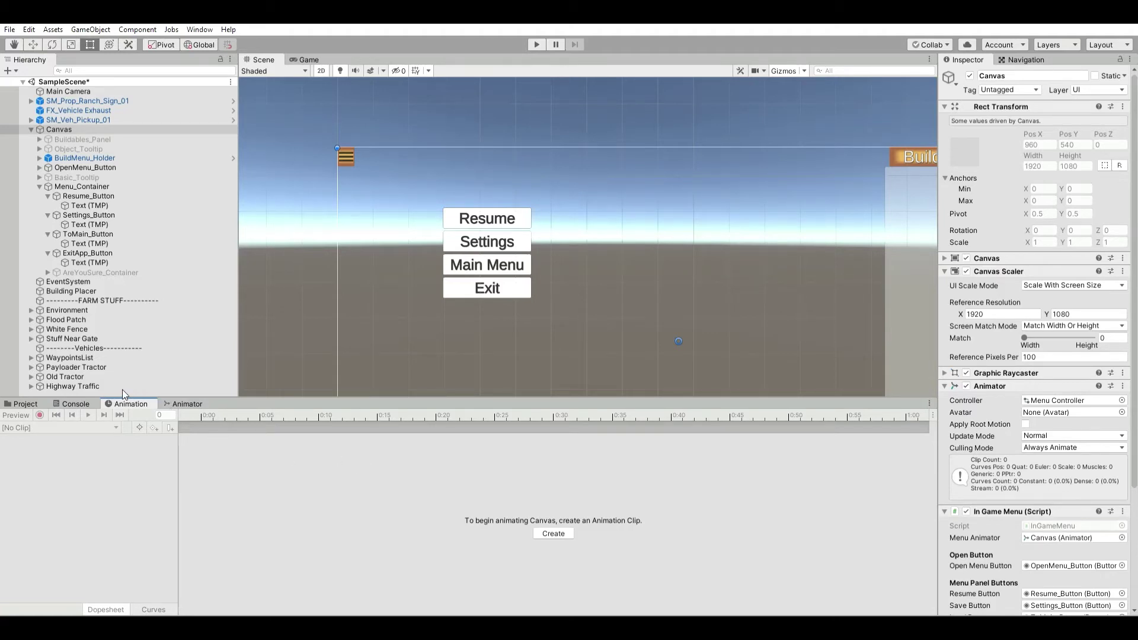
click(553, 533)
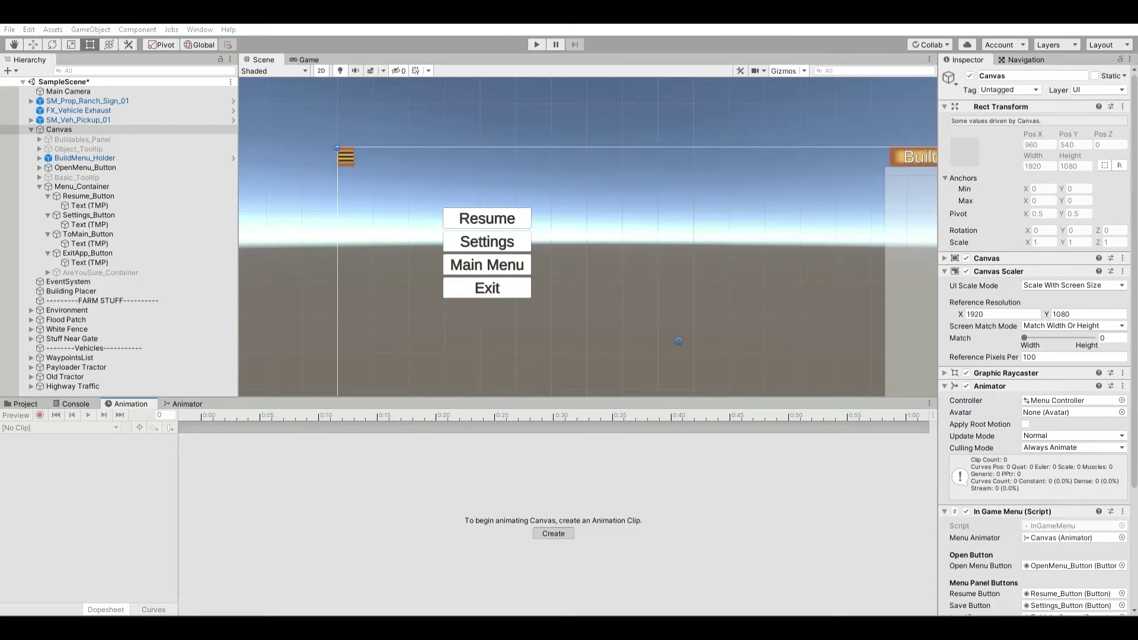
key(Return)
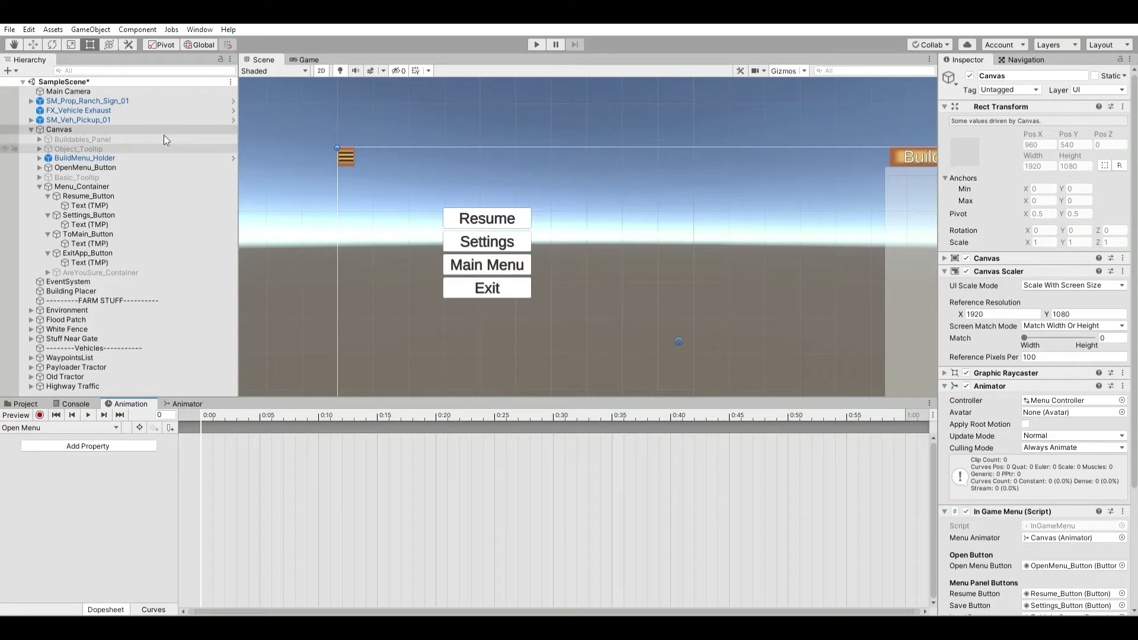
Record a keyframe at 0:25 in the Open Menu clip with Menu_Container's anchors preset to the canvas's top-left corner.
click(150, 183)
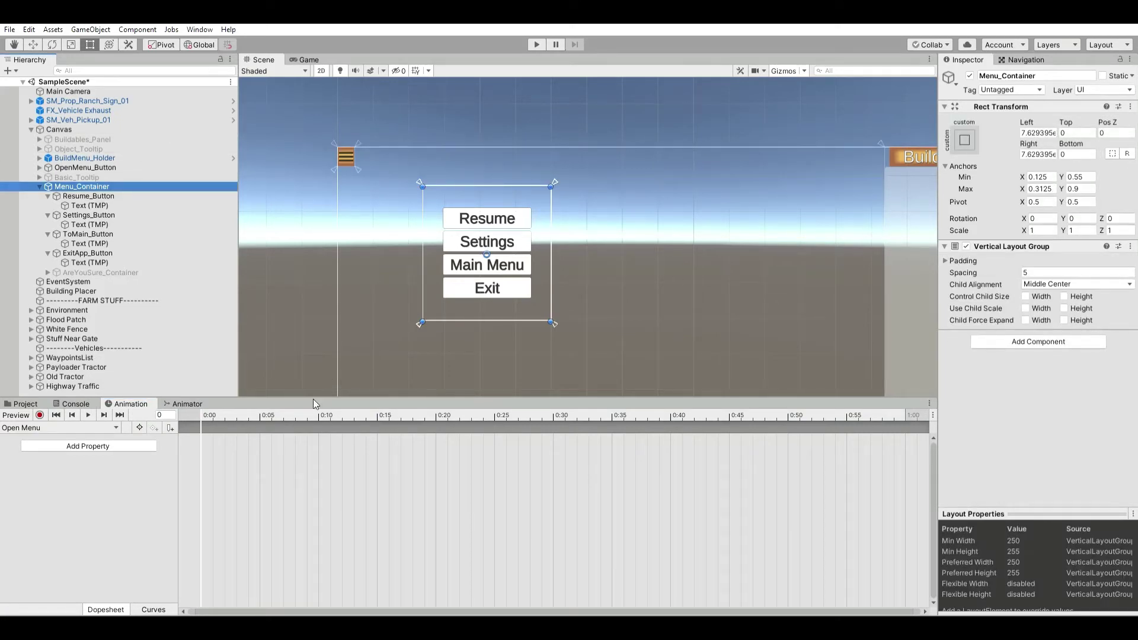
click(496, 410)
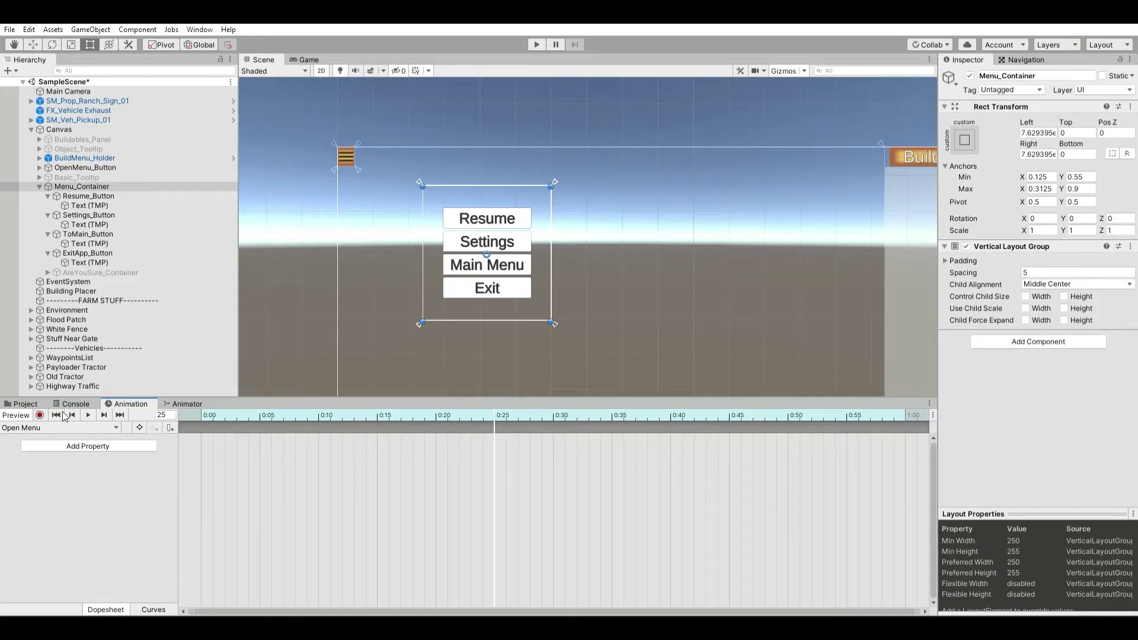
click(39, 415)
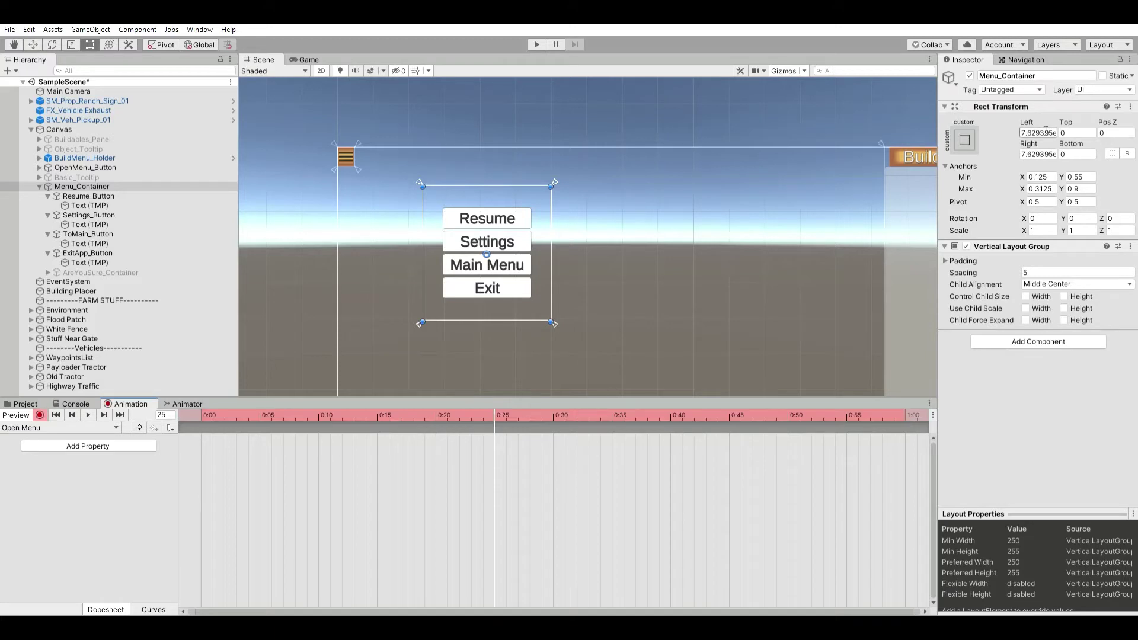
click(972, 135)
click(1011, 220)
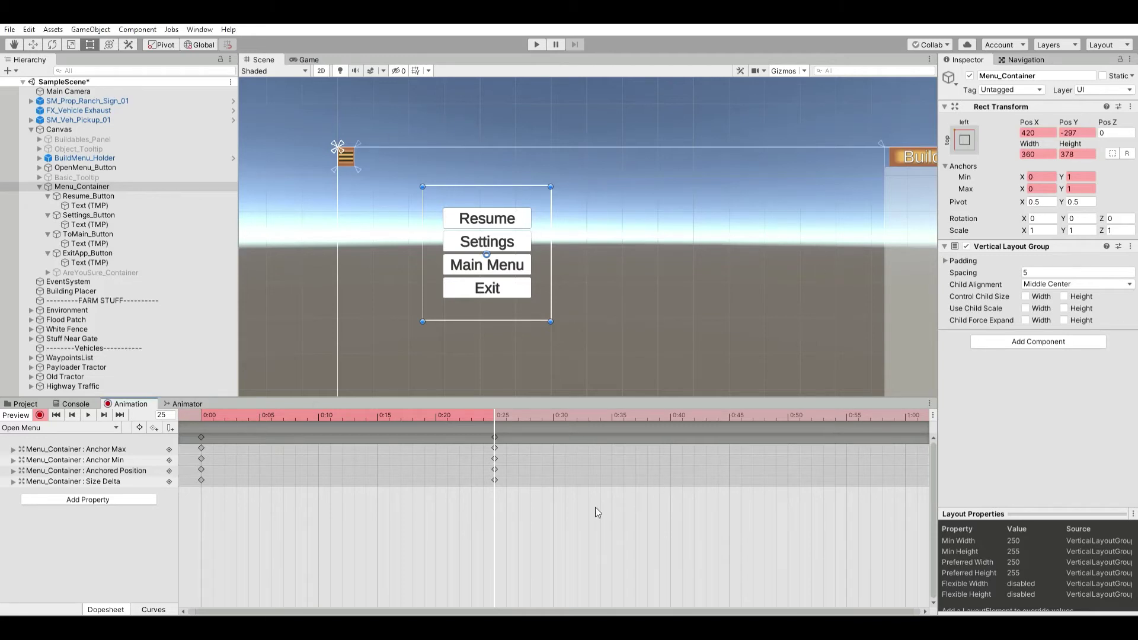
Swap the clip's keyframes so the 0:25 keys sit at 0:00 and the 0:00 keys at 0:25, and scrub through the result.
drag(203, 412, 459, 426)
drag(539, 502, 297, 426)
click(201, 430)
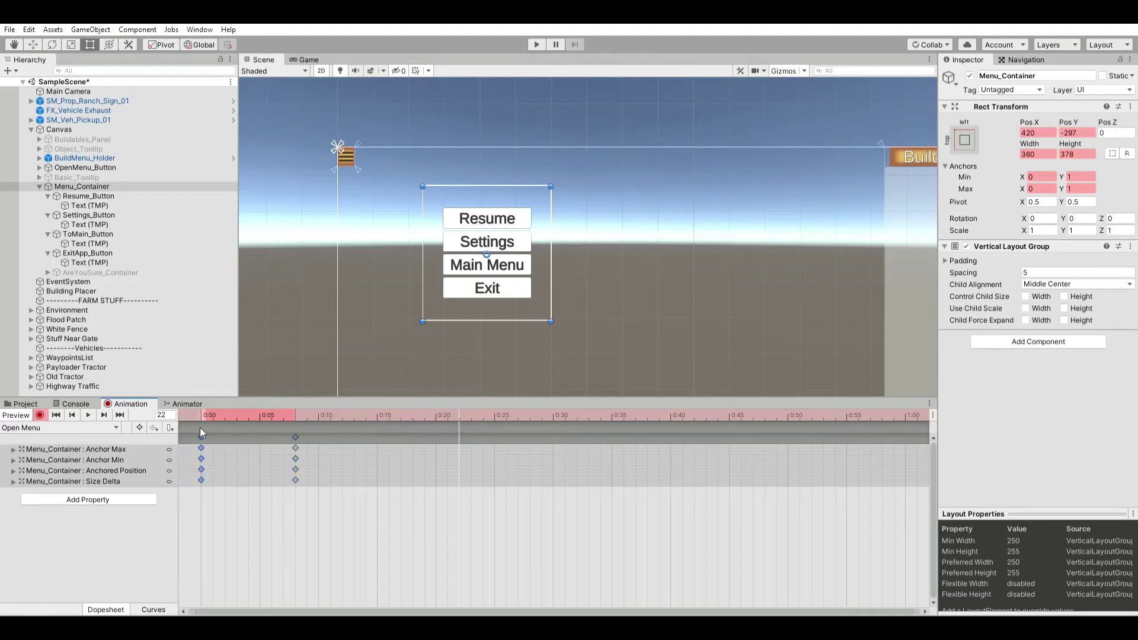
drag(201, 431, 501, 440)
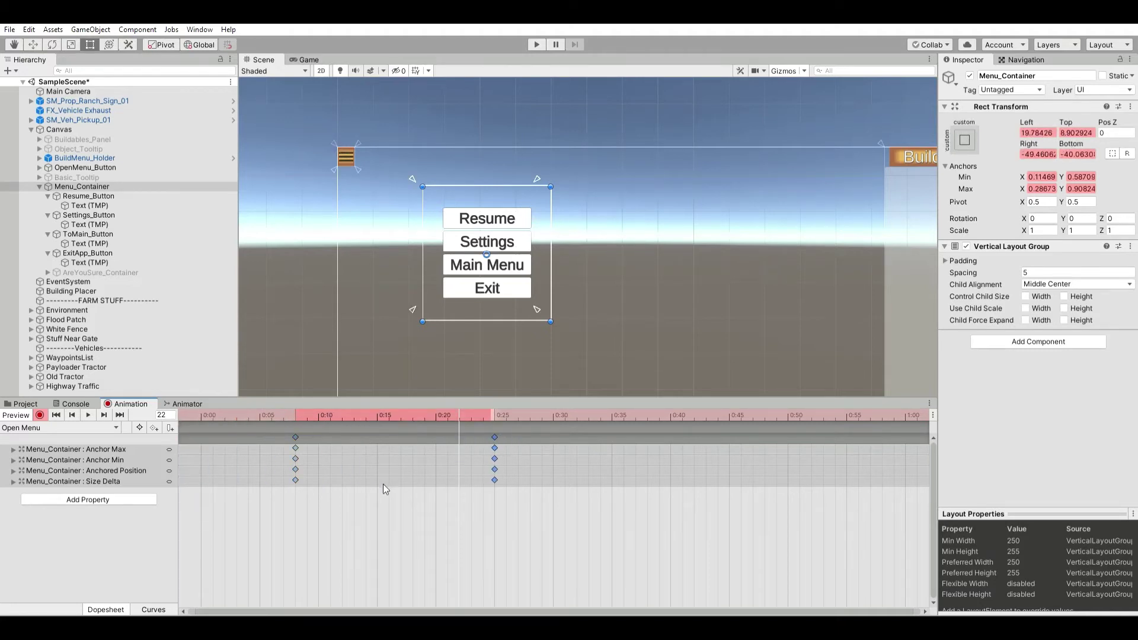
drag(383, 484, 204, 407)
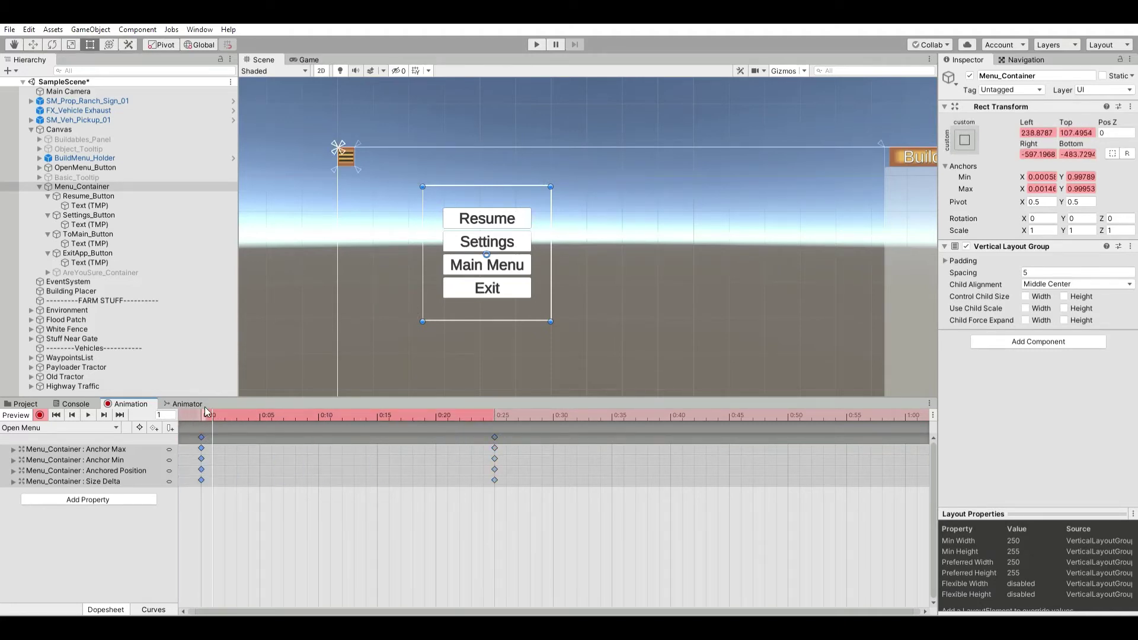
click(201, 407)
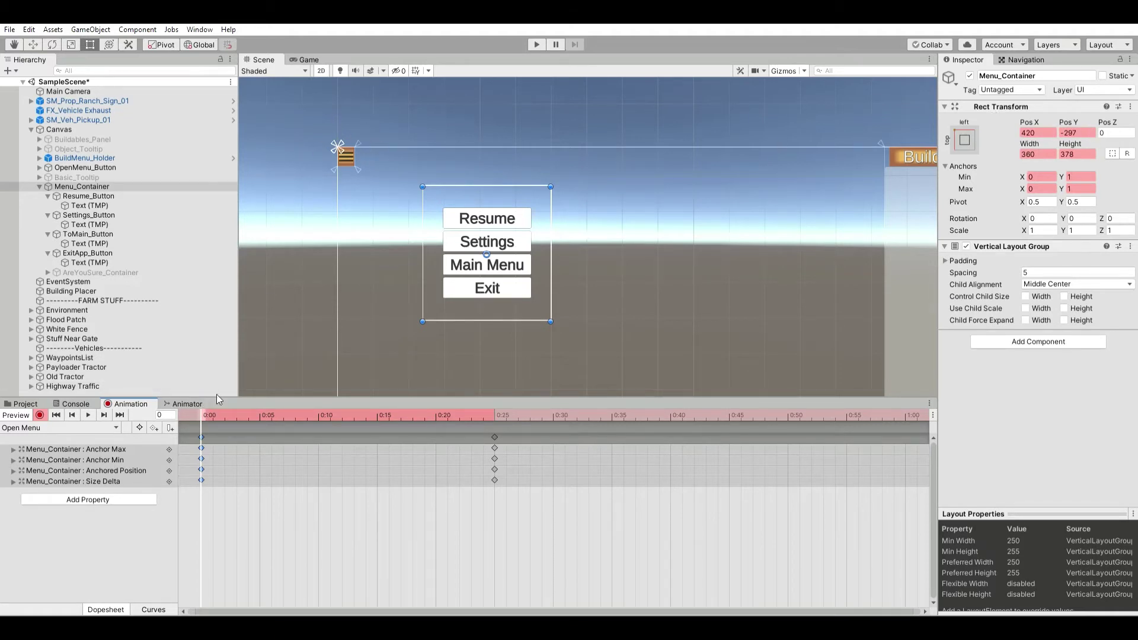
drag(218, 414, 492, 410)
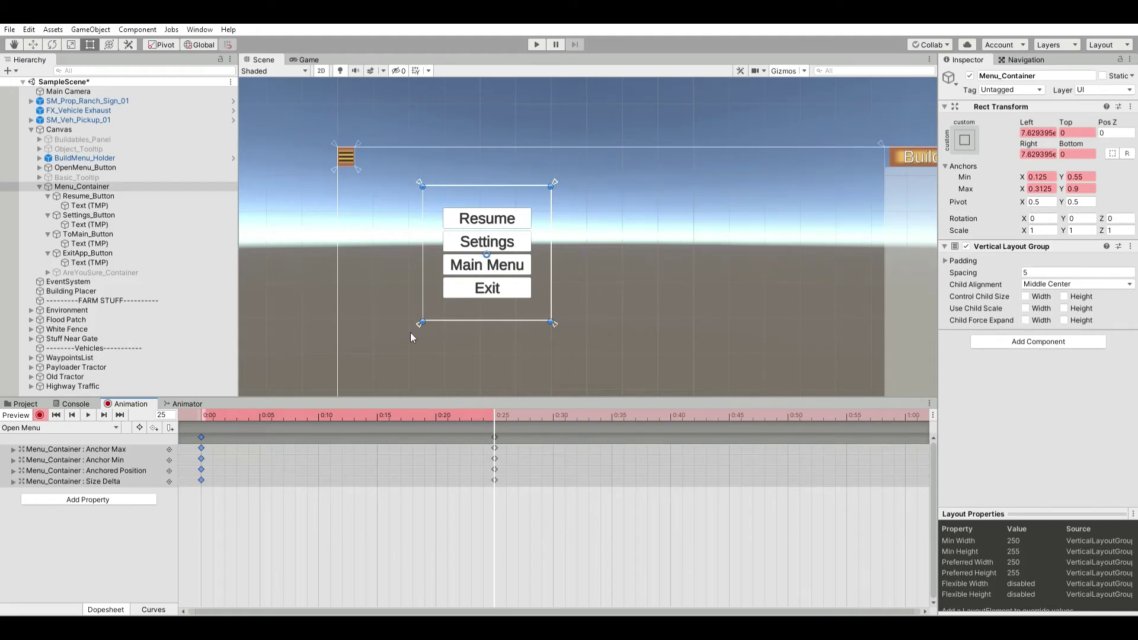
Set Menu_Container's Pos X, Pos Y, Width and Height to 0 at 0:00 in the Open Menu clip, and scrub the result.
click(202, 414)
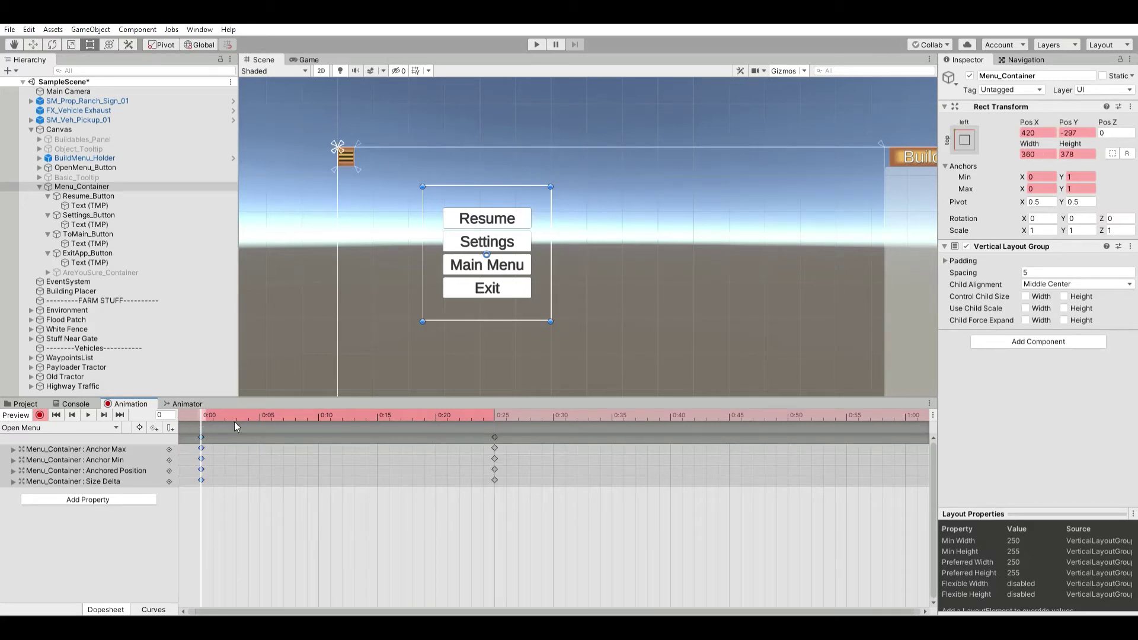
click(1041, 124)
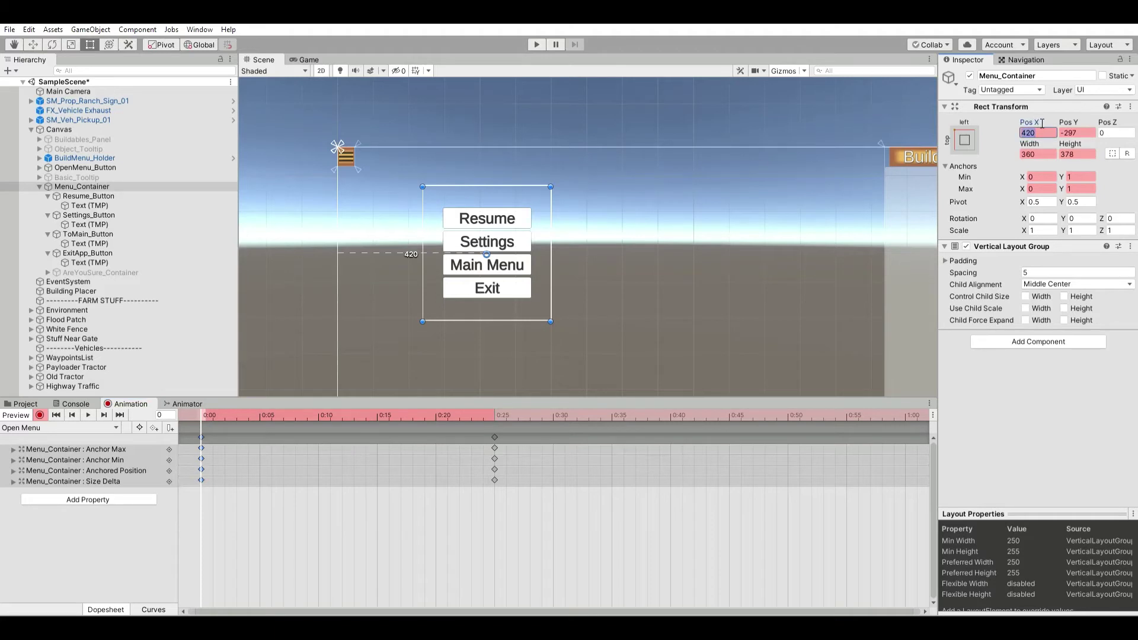
text(0)
click(1083, 125)
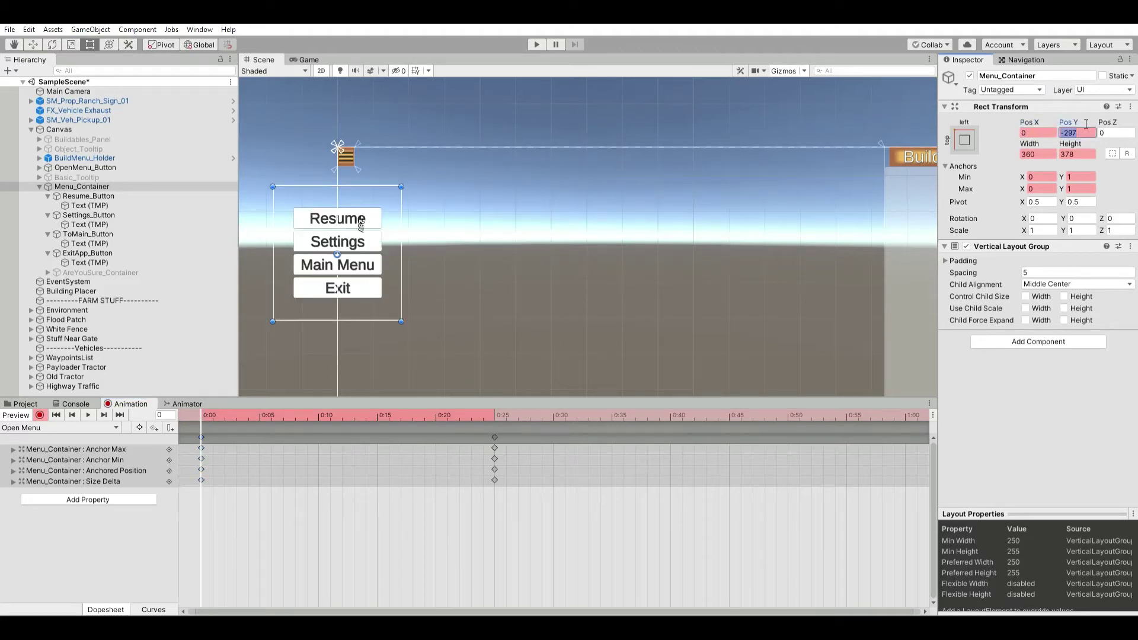
text(0)
click(1044, 146)
text(0)
click(1071, 145)
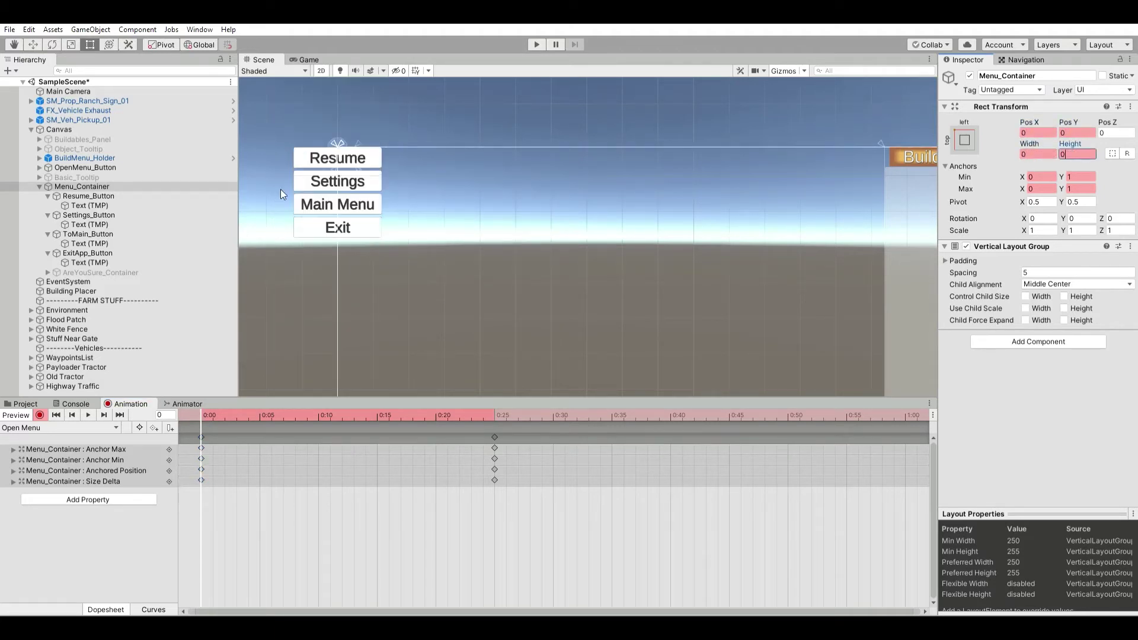
drag(222, 410, 172, 414)
Key Menu_Container's scale at 0 on X, Y and Z at 0:00.
click(495, 413)
click(1047, 236)
click(1045, 231)
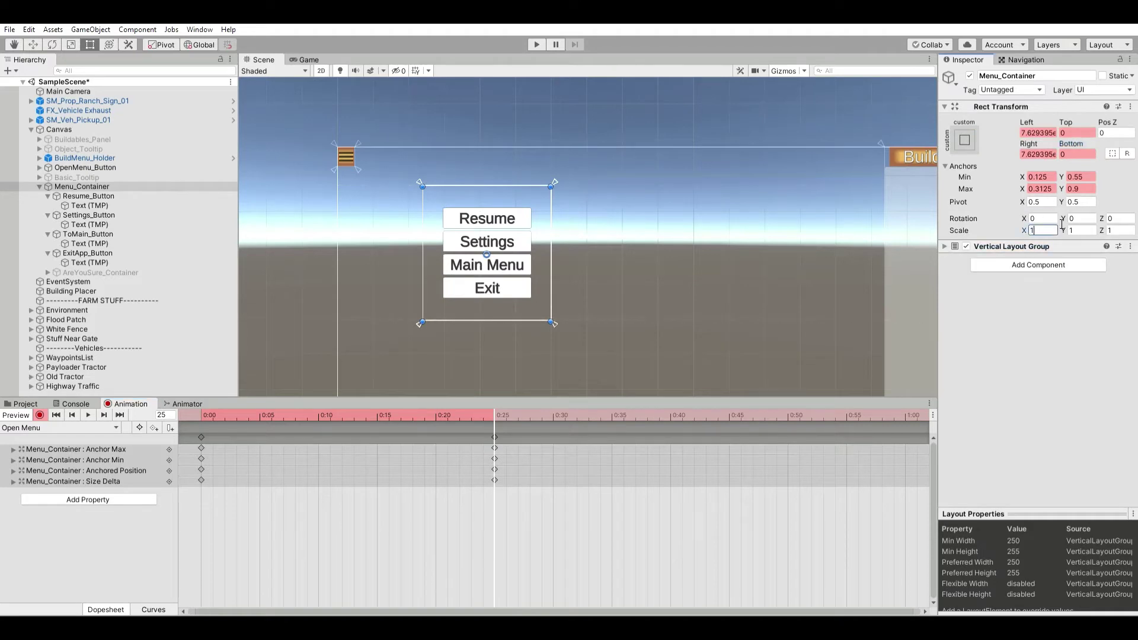
click(202, 413)
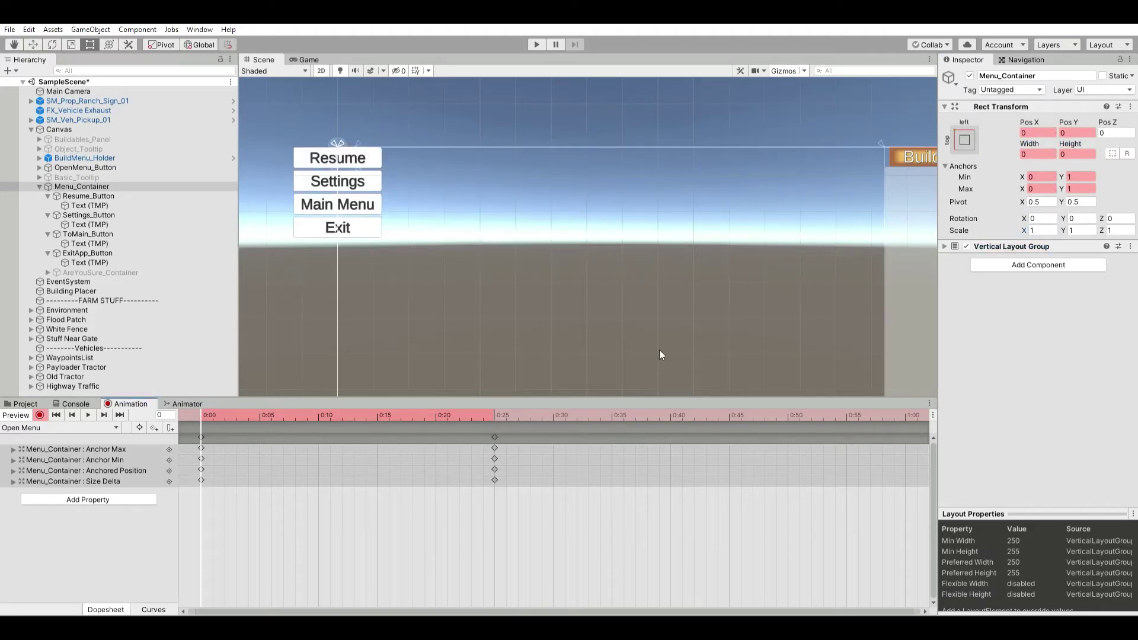
click(1048, 229)
text(0)
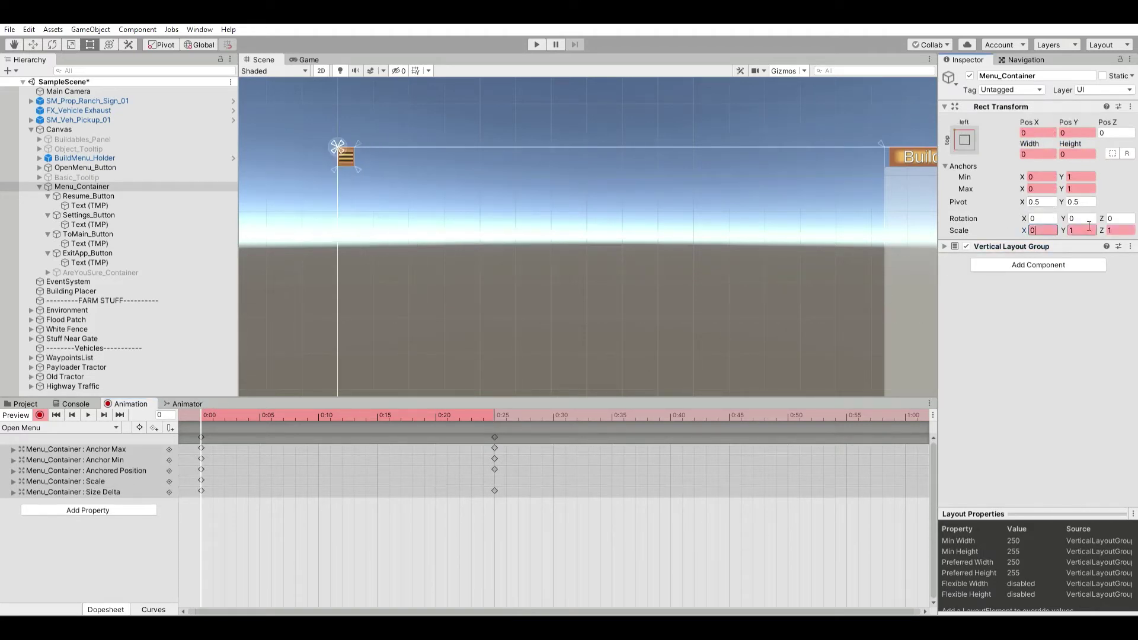
click(1092, 229)
text(0)
click(1131, 228)
text(0)
Key Menu_Container's scale at 1 on X, Y and Z at 0:25, and preview the opening animation.
drag(320, 413, 493, 419)
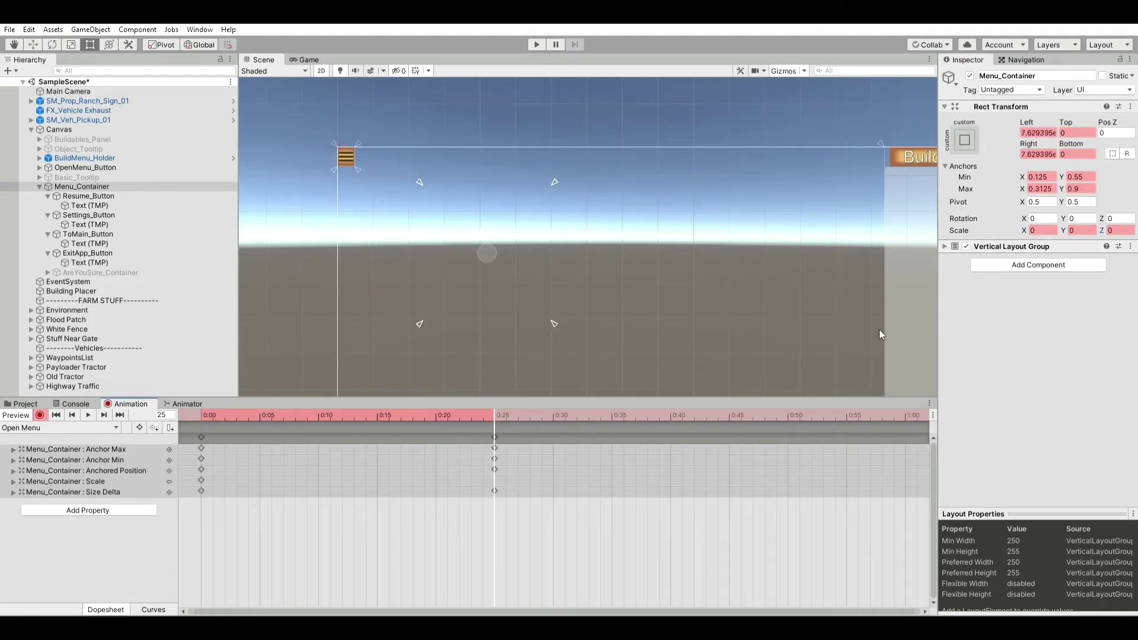
click(1042, 230)
text(1)
key(Tab)
text(1)
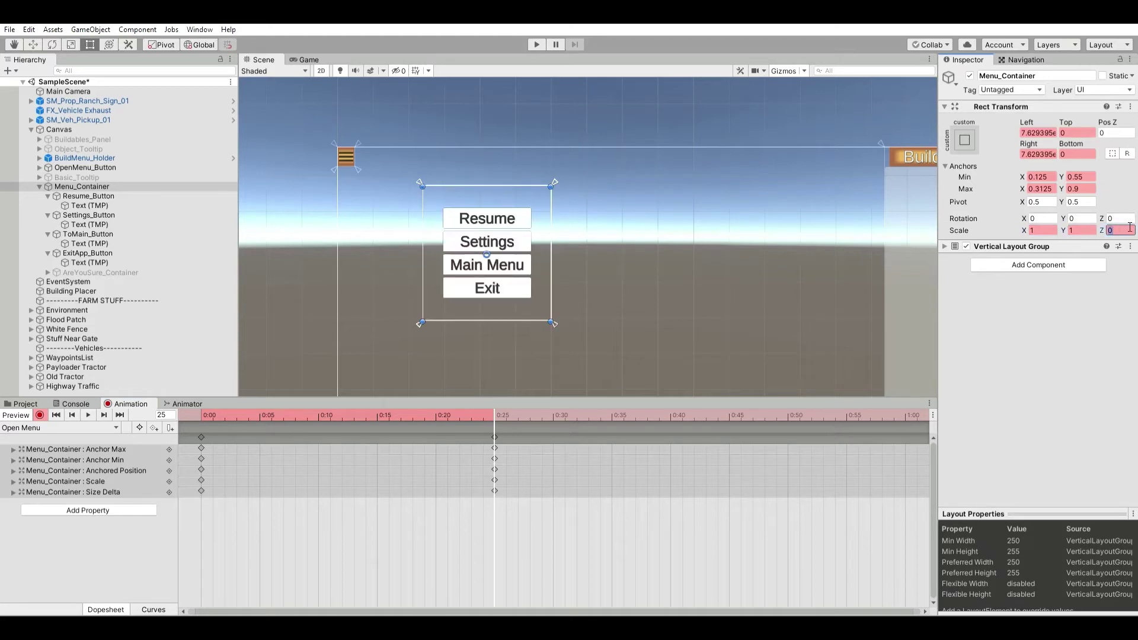
key(Tab)
text(1)
drag(256, 404, 493, 425)
click(333, 554)
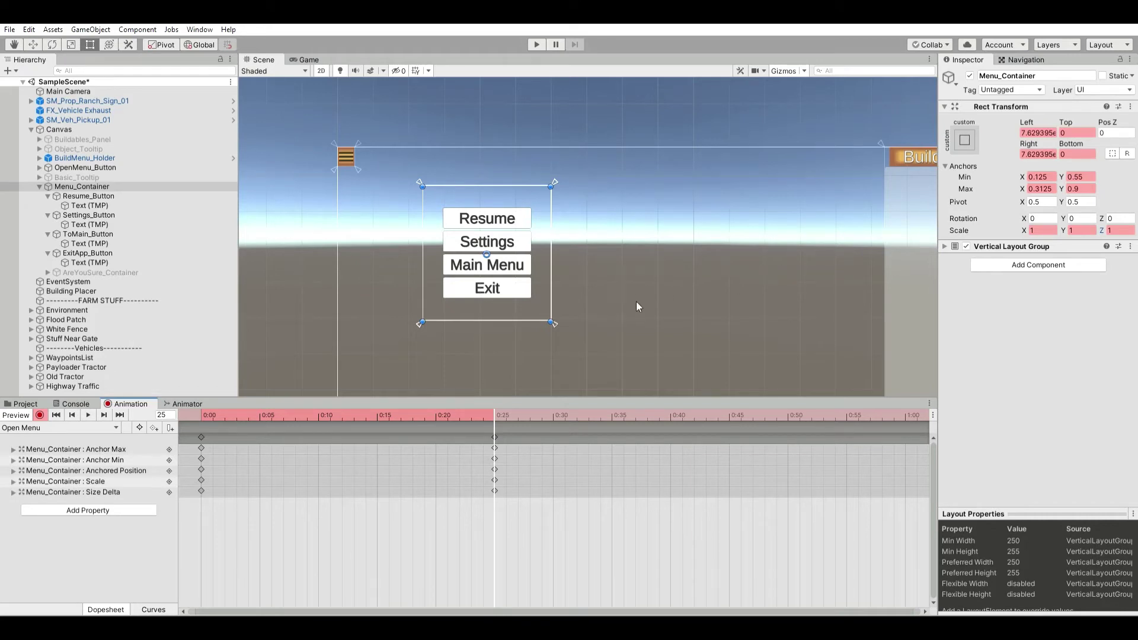
key(space)
Run the scene to test the Open Menu clip and turn off its Loop Time option.
click(28, 404)
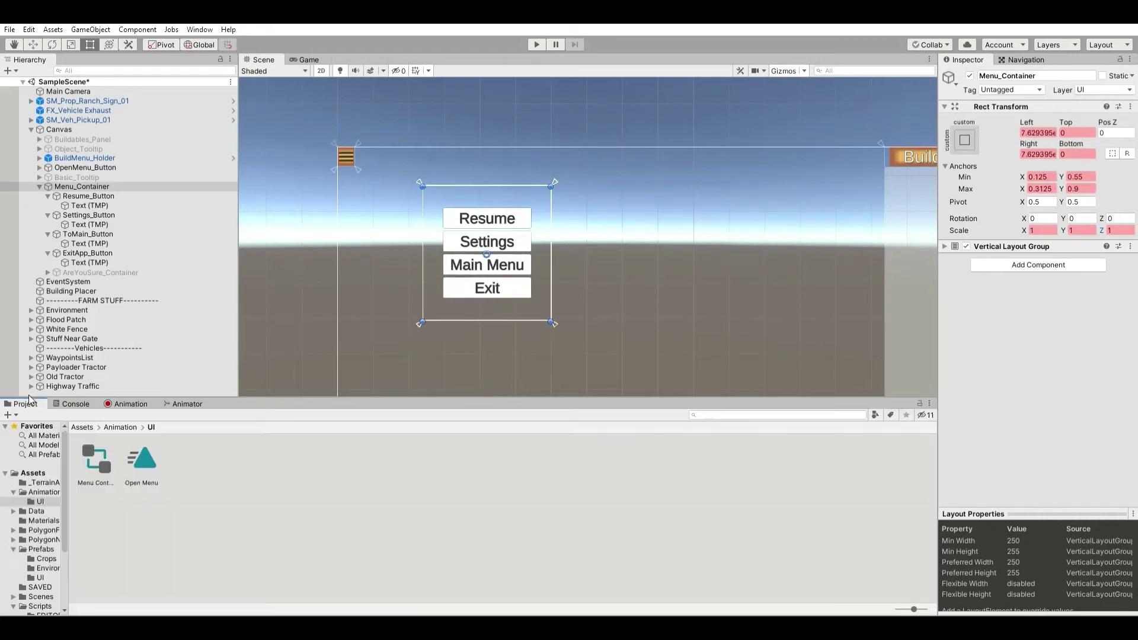
click(142, 459)
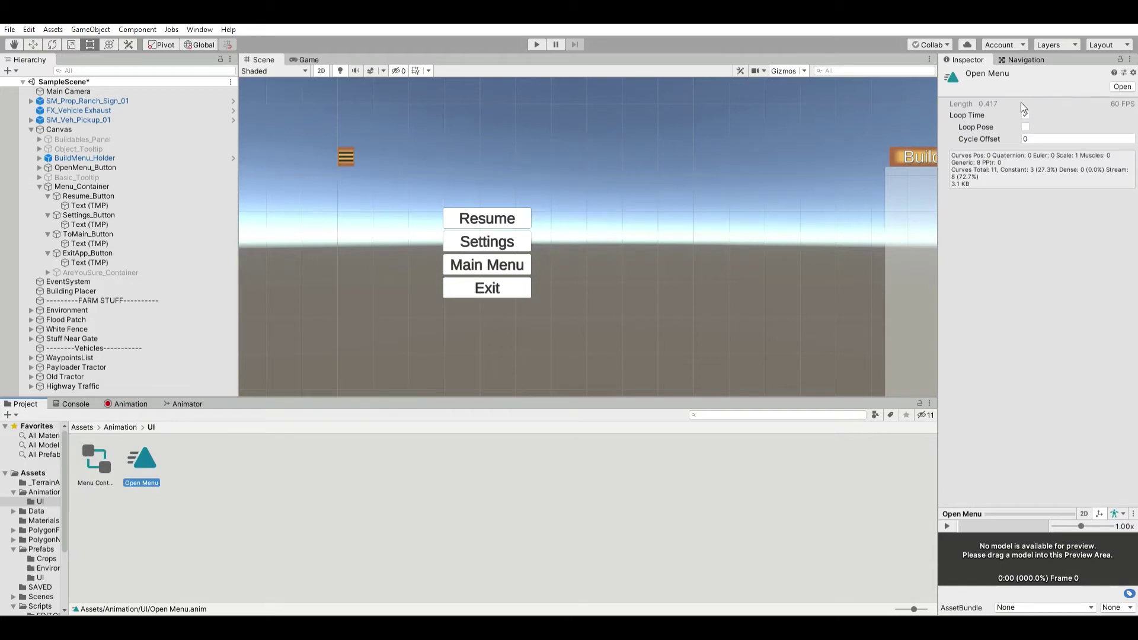
click(537, 45)
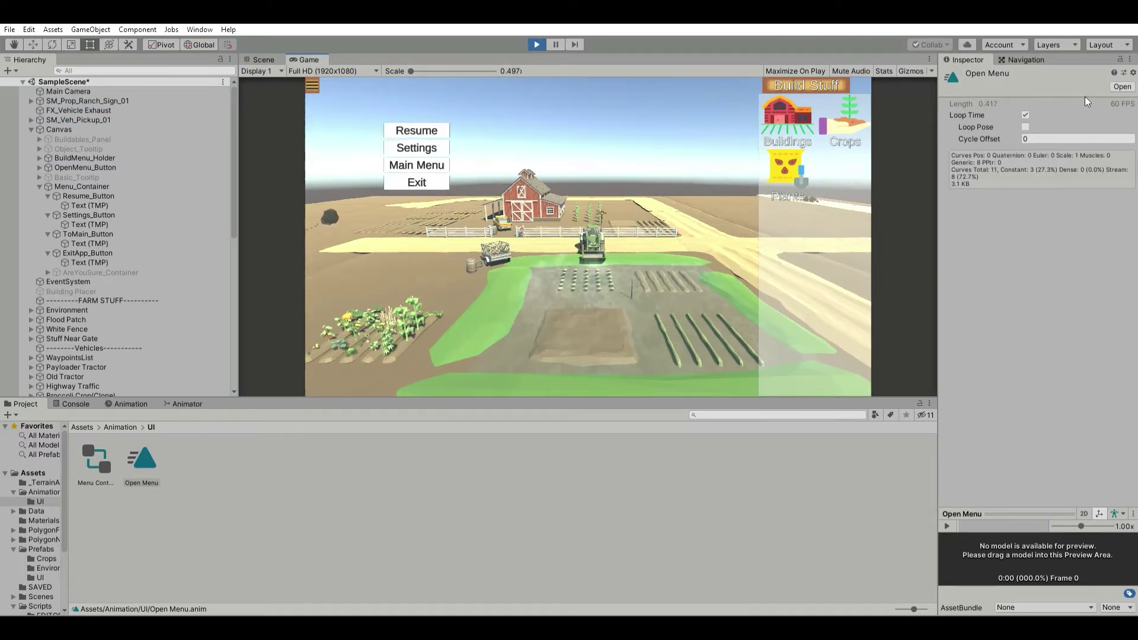
click(1026, 115)
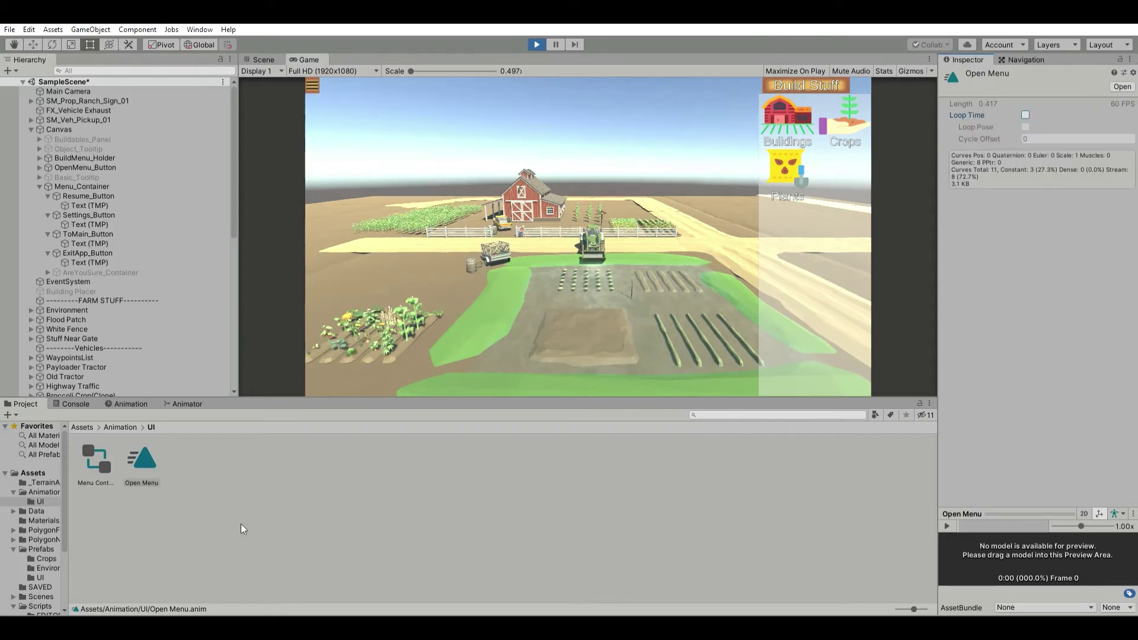
click(215, 439)
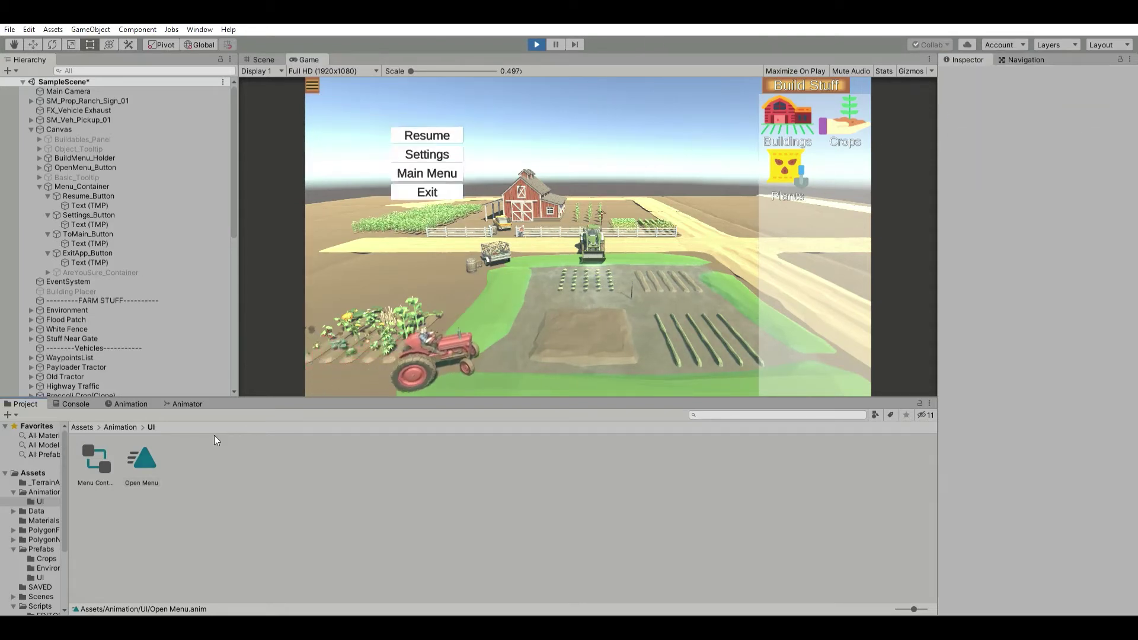
Open the Menu Controller's state graph with the Scene view showing, and move the Open Menu state closer to Any State.
click(264, 60)
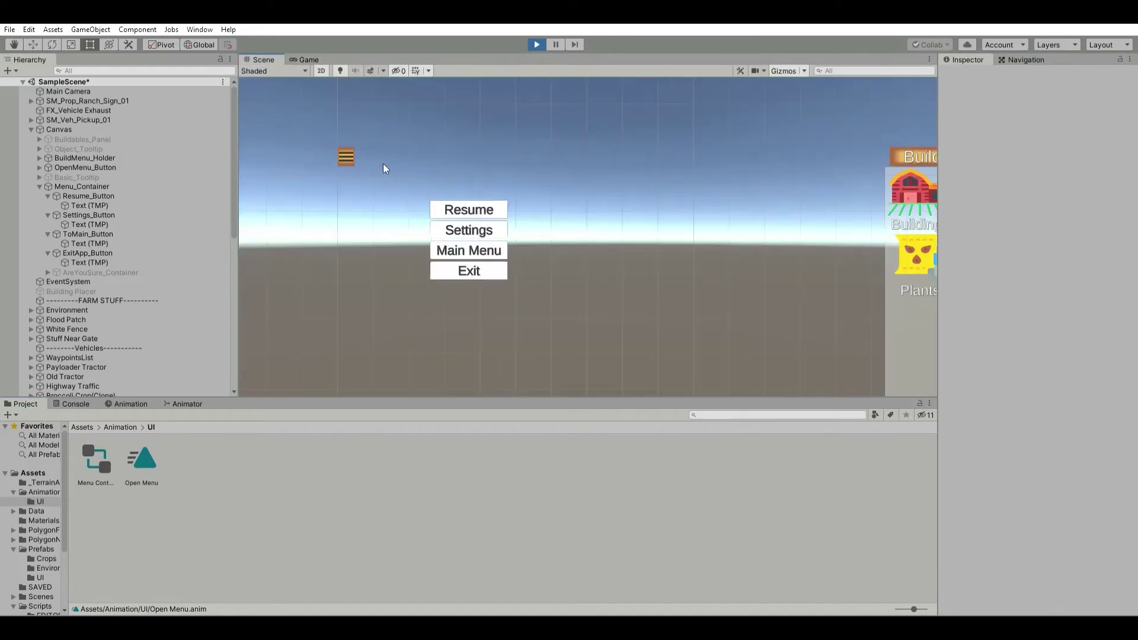
click(186, 404)
drag(500, 440, 538, 432)
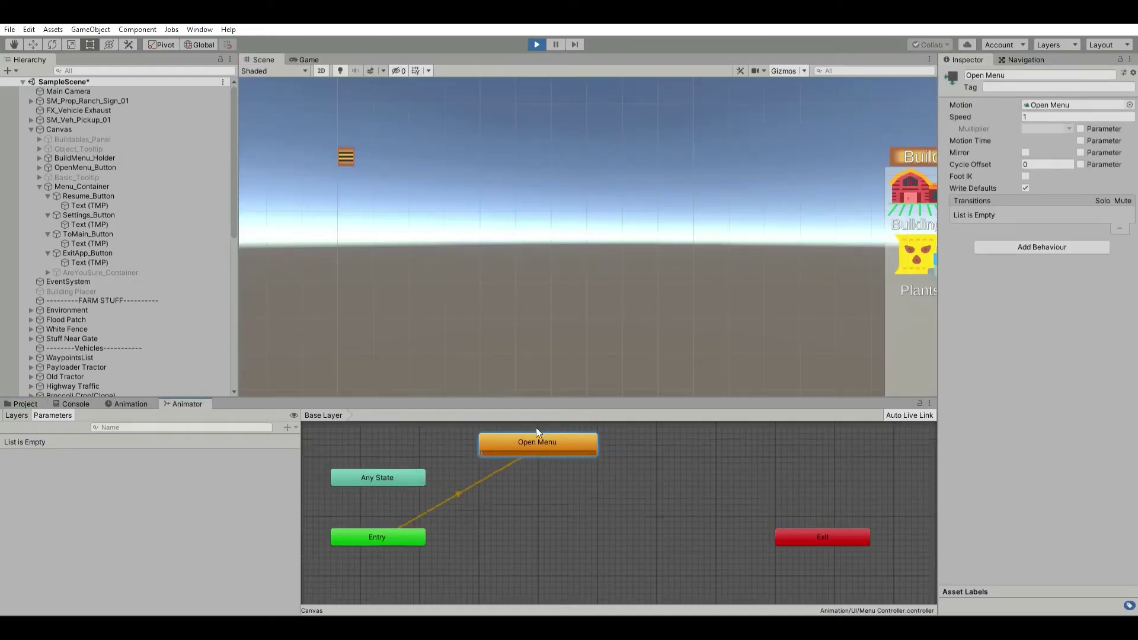
middle_drag(536, 428, 536, 456)
mouse_move(537, 469)
mouse_down()
mouse_move(526, 460)
mouse_move(517, 475)
mouse_up()
middle_drag(545, 497, 549, 462)
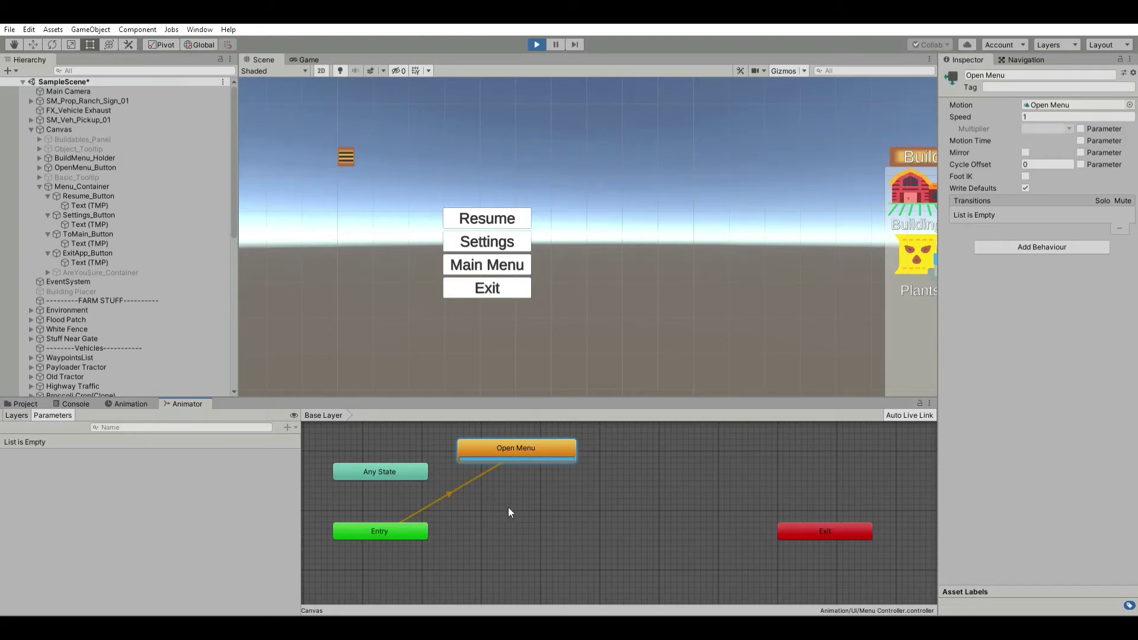
Create an empty state in the Base Layer, duplicate it, and space the two states out below Open Menu.
right_click(564, 521)
click(672, 507)
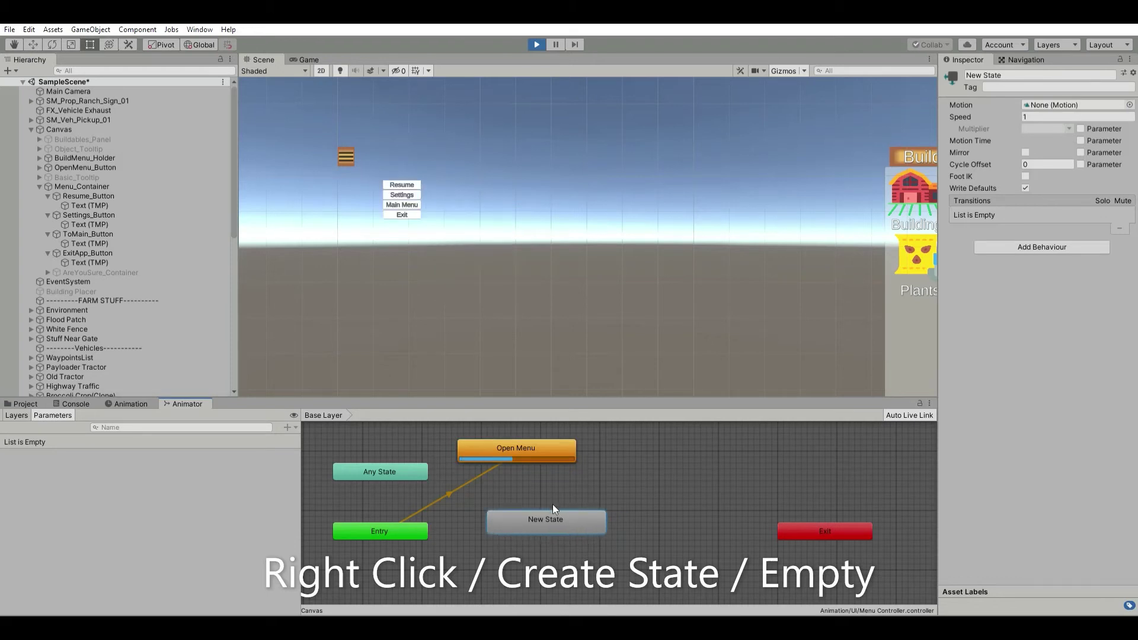
key(ctrl+d)
scroll(564, 530, down, 3)
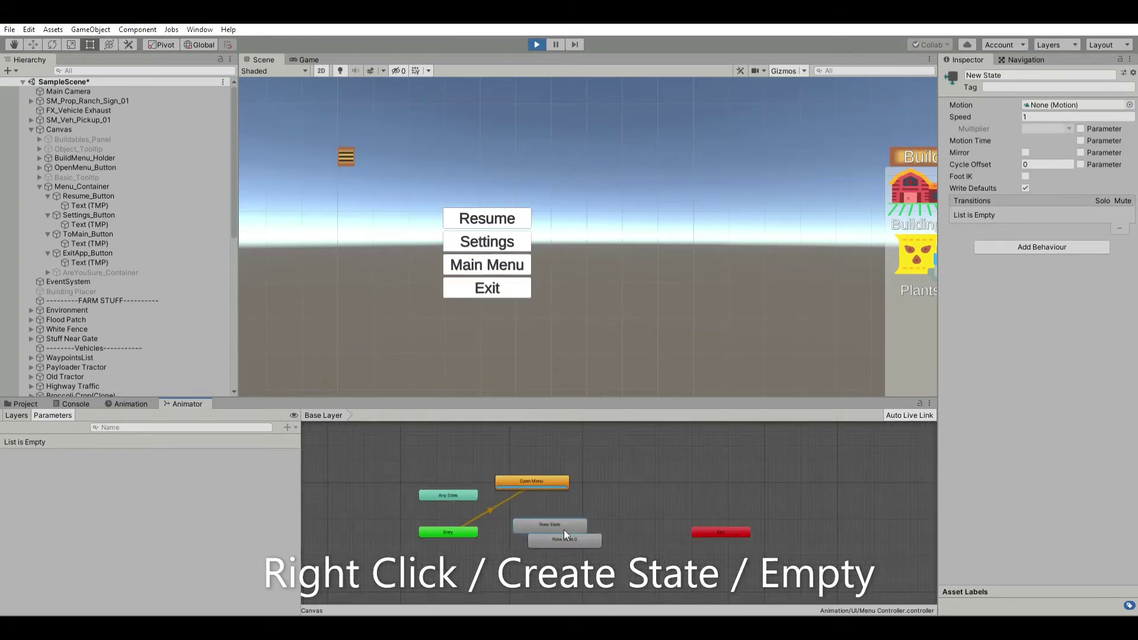
drag(564, 536, 538, 559)
drag(556, 522, 567, 515)
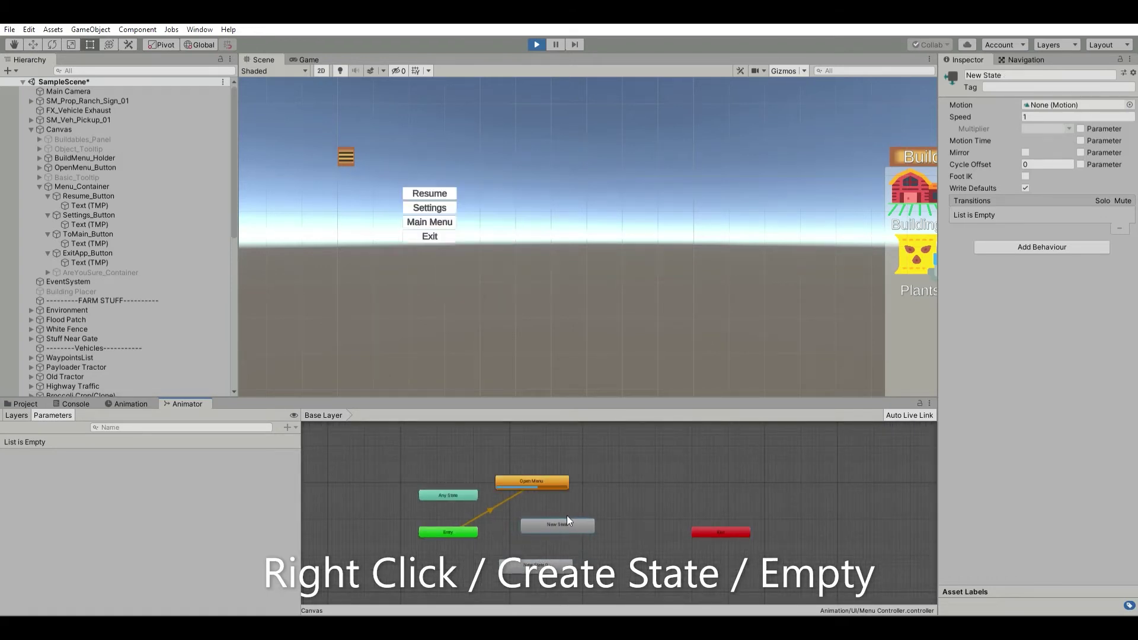
Rename the upper new state Idle and the lower one Close Menu.
click(992, 72)
text(Idle)
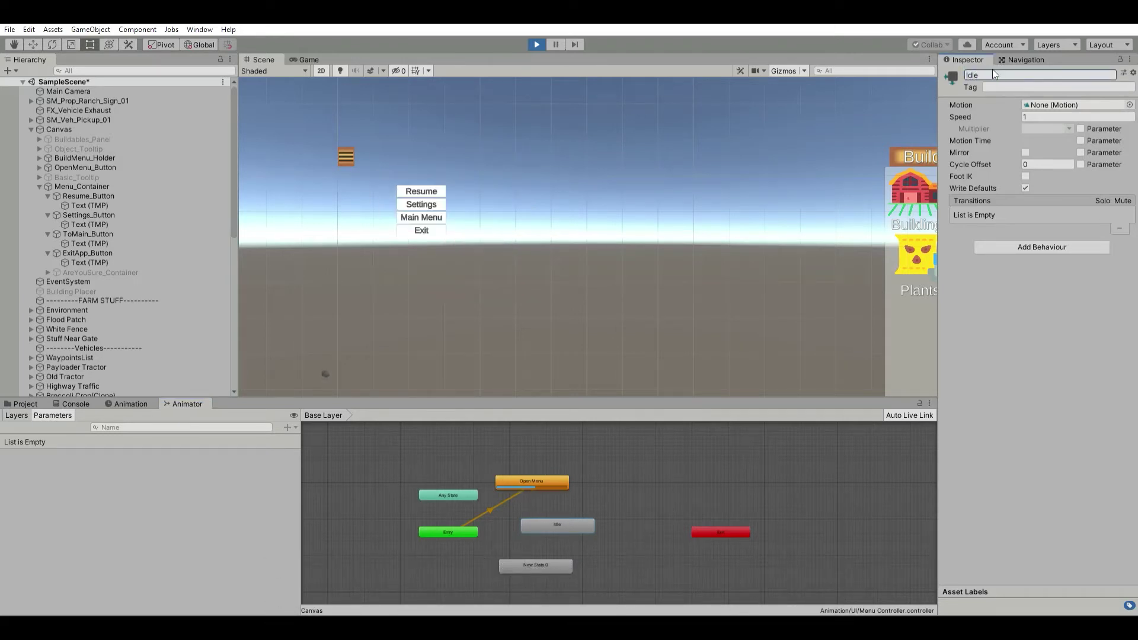
click(540, 564)
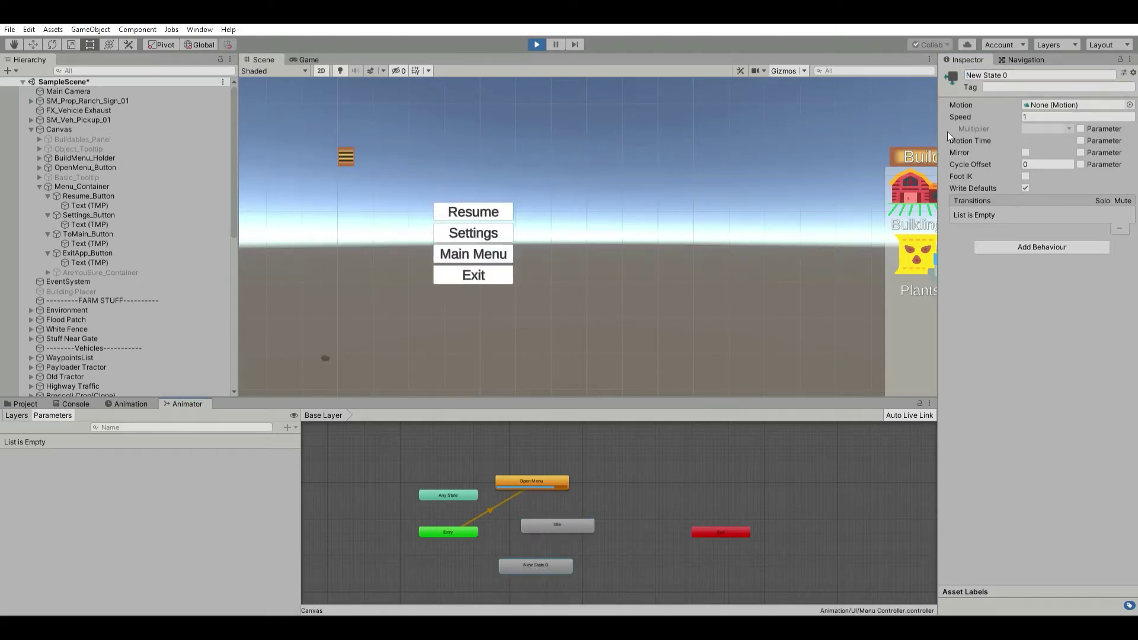
click(1008, 74)
key(BackSpace)
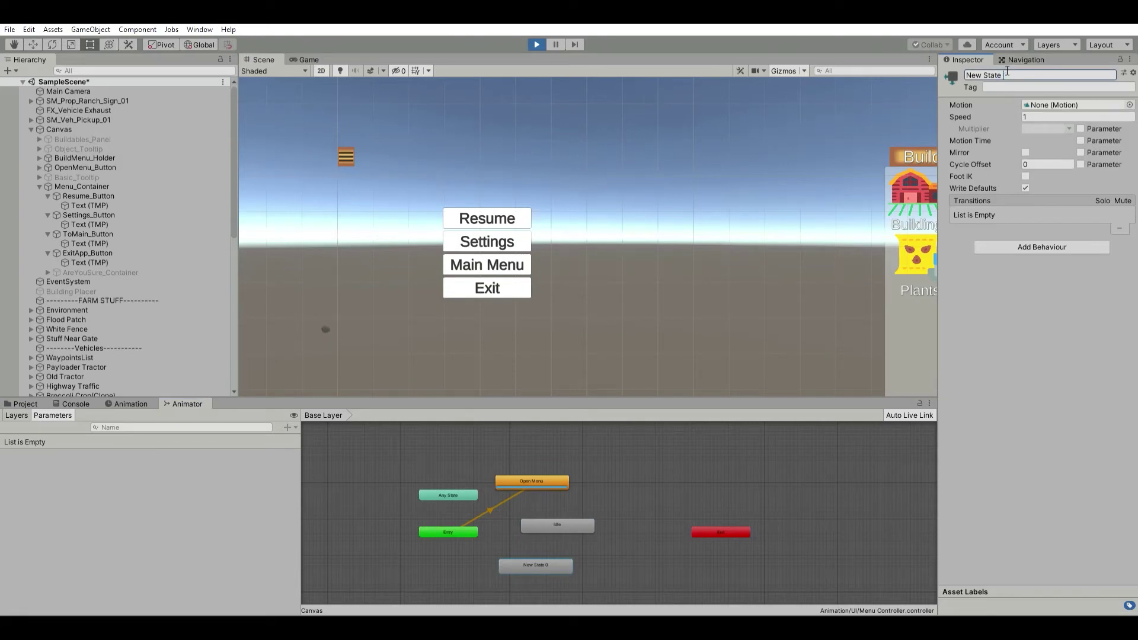
key(BackSpace)
key(BackSpace)
key(BackSpace)
key(BackSpace)
key(BackSpace)
key(BackSpace)
key(BackSpace)
key(BackSpace)
key(BackSpace)
key(BackSpace)
text(Close)
key(Return)
click(1007, 72)
text(Menu)
key(Return)
Set the Close Menu state's speed to -1 and its motion to the Open Menu clip.
click(1046, 116)
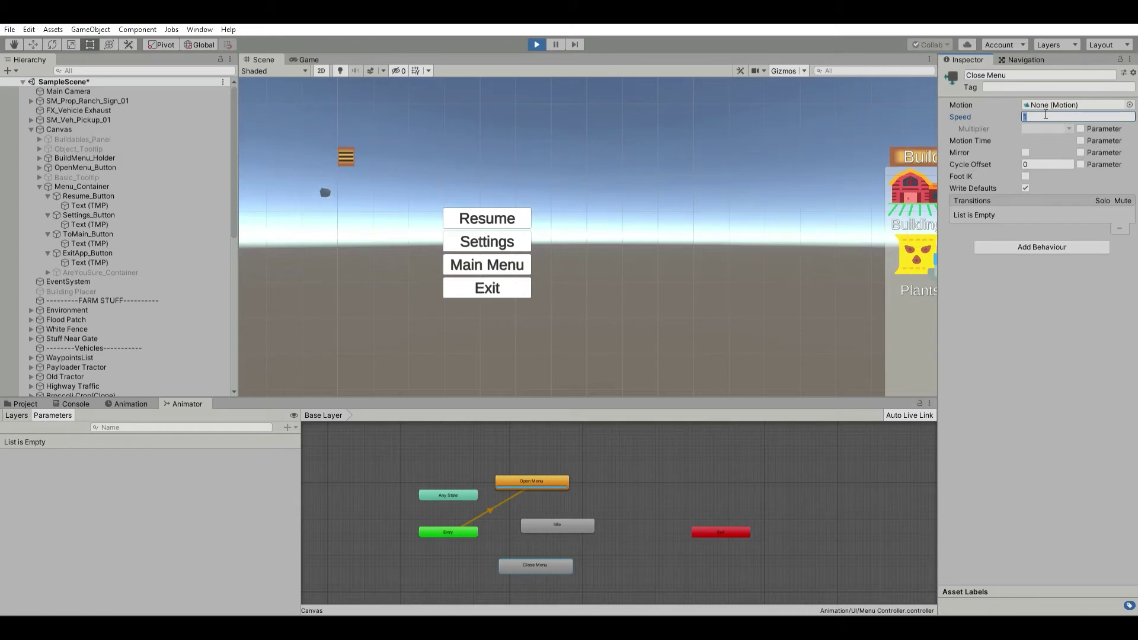
text(-1)
click(540, 481)
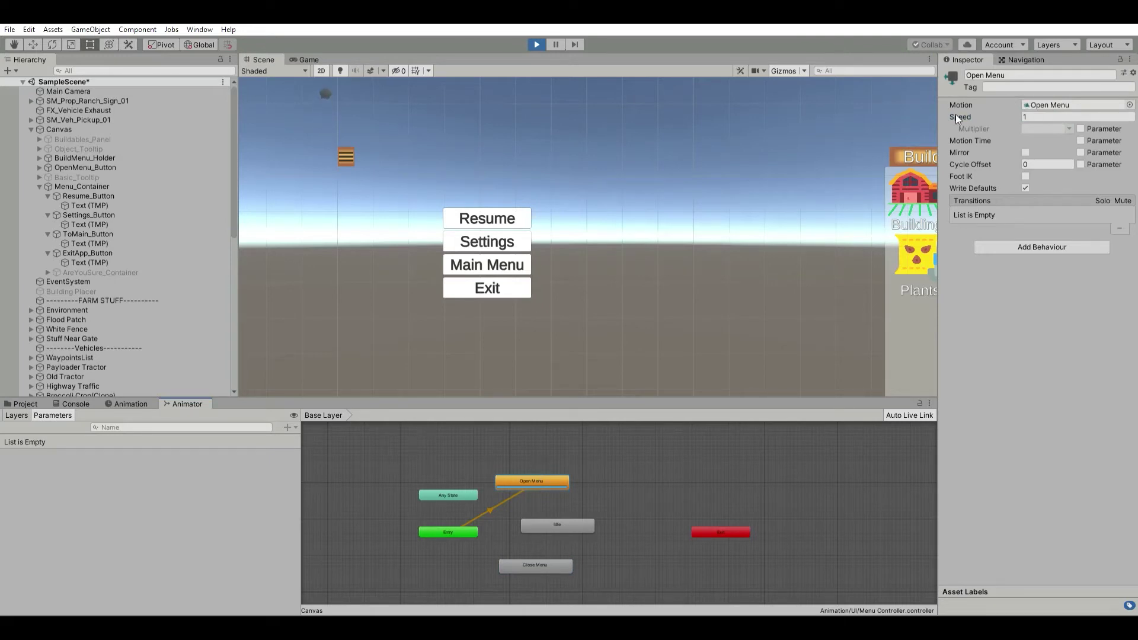
click(549, 565)
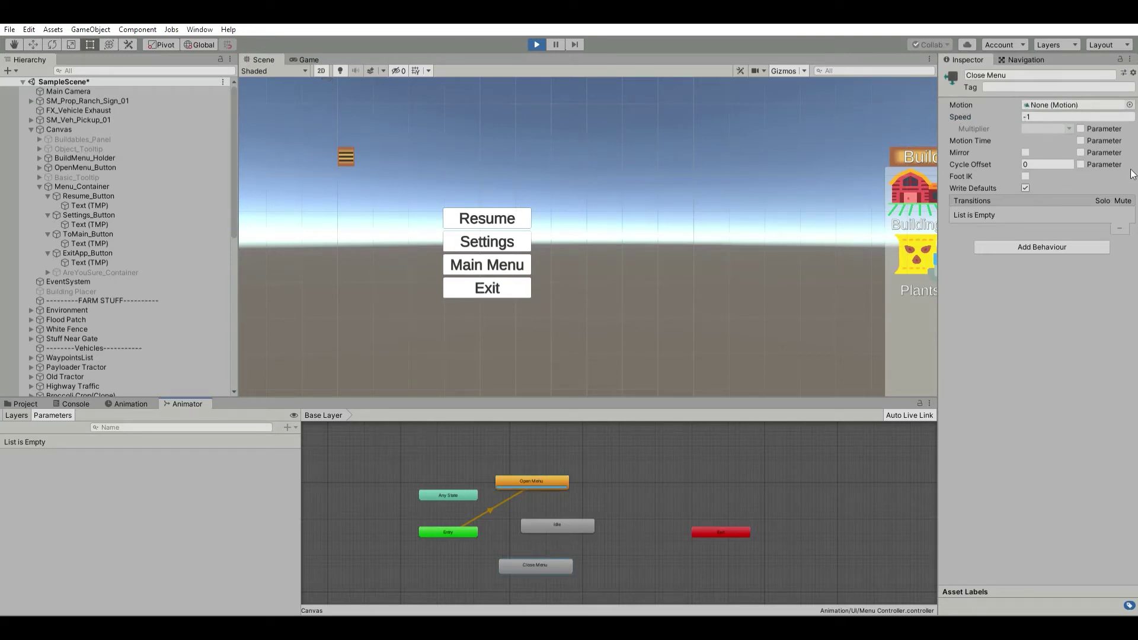
double_click(152, 145)
Make Close Menu the layer's default state and exit Play mode.
click(597, 489)
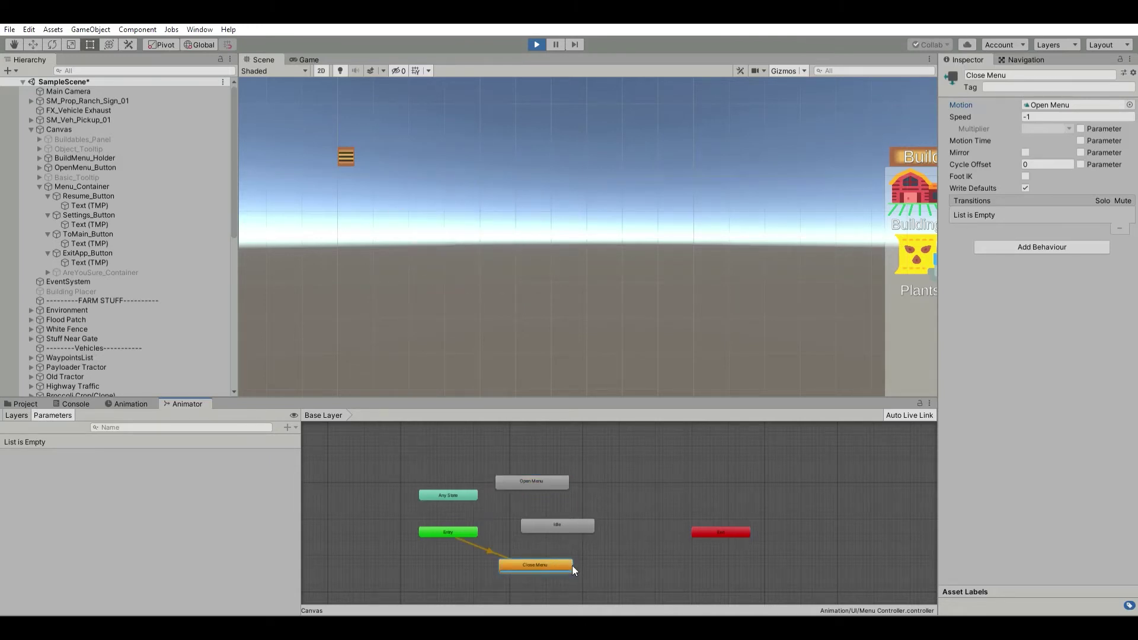
key(ctrl+p)
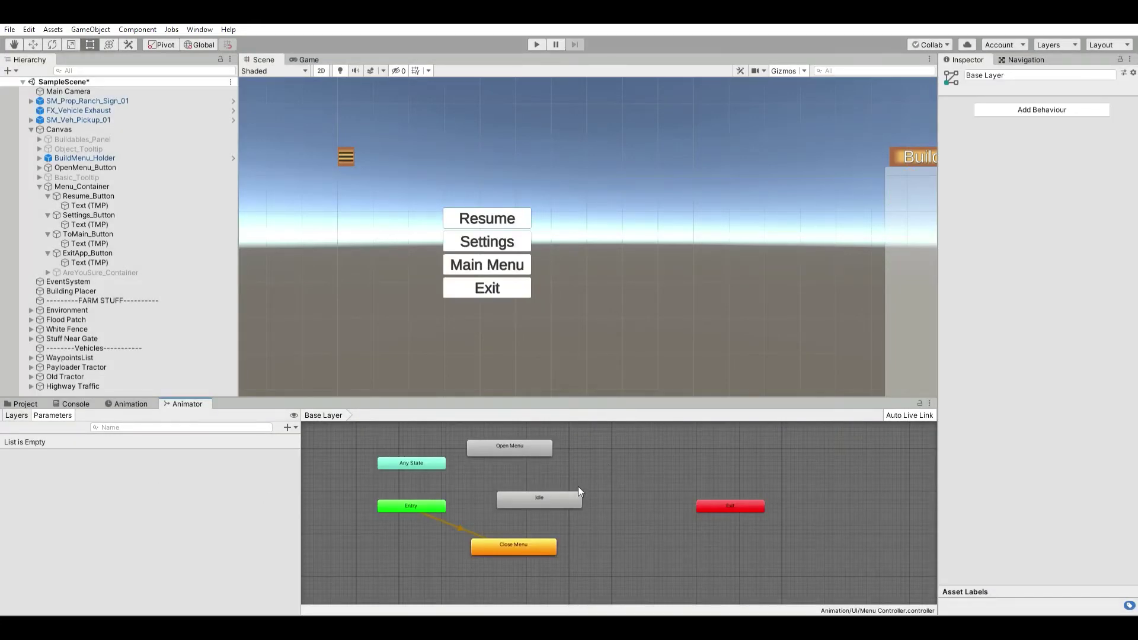
Create transitions in both directions between the Idle and Close Menu states.
click(562, 495)
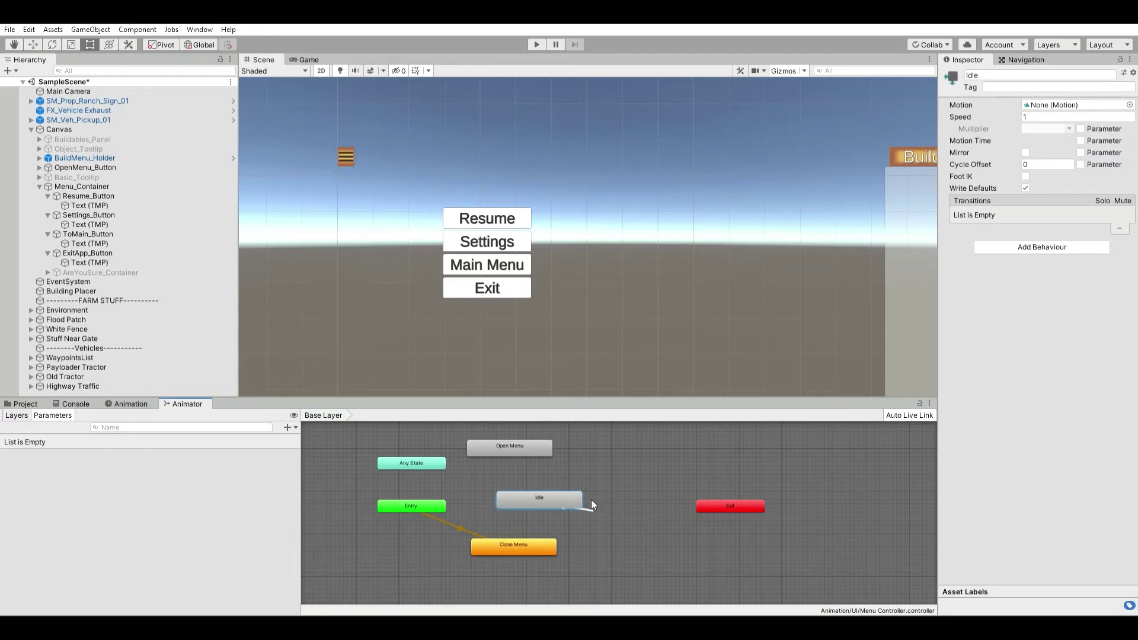
click(513, 538)
right_click(508, 535)
click(525, 537)
click(549, 490)
click(549, 490)
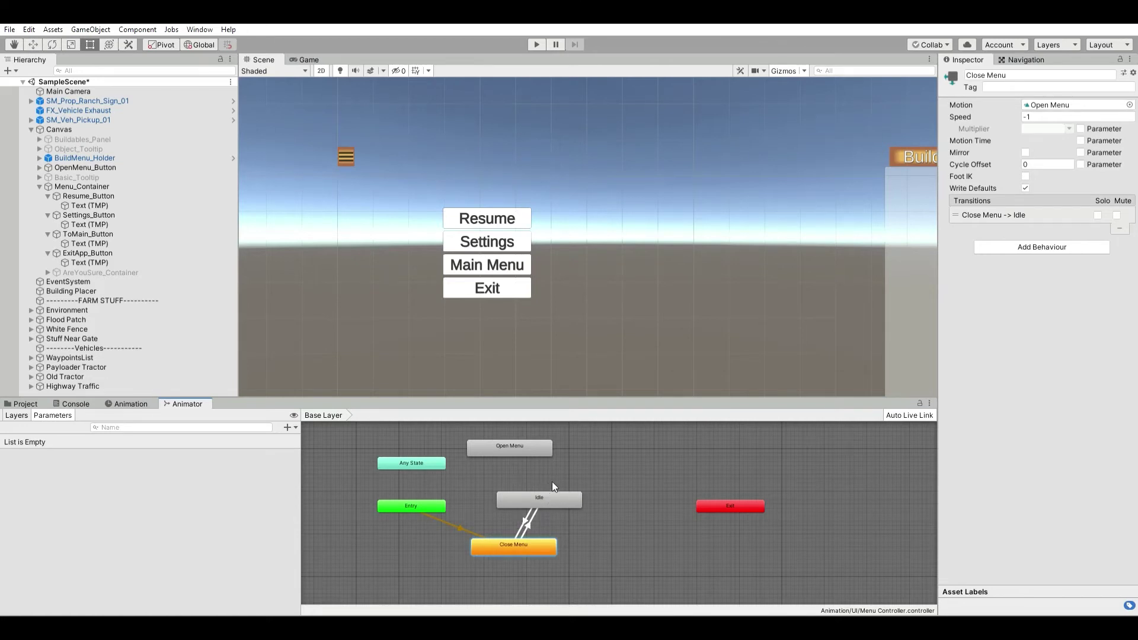
Create transitions in both directions between the Idle and Open Menu states.
click(545, 492)
click(522, 443)
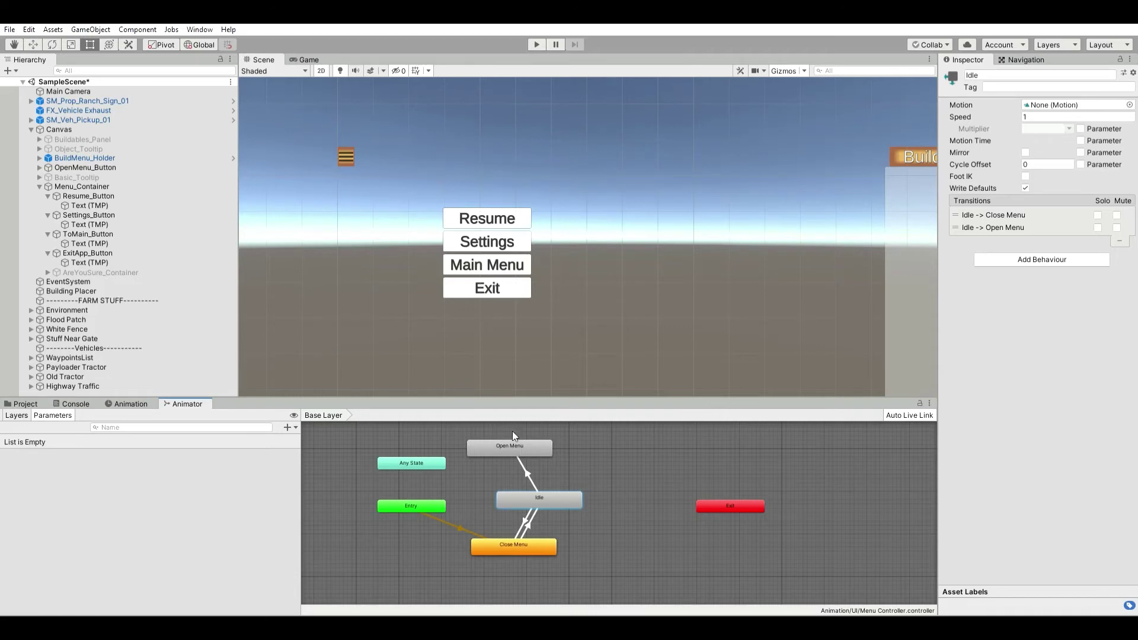
click(512, 442)
click(539, 492)
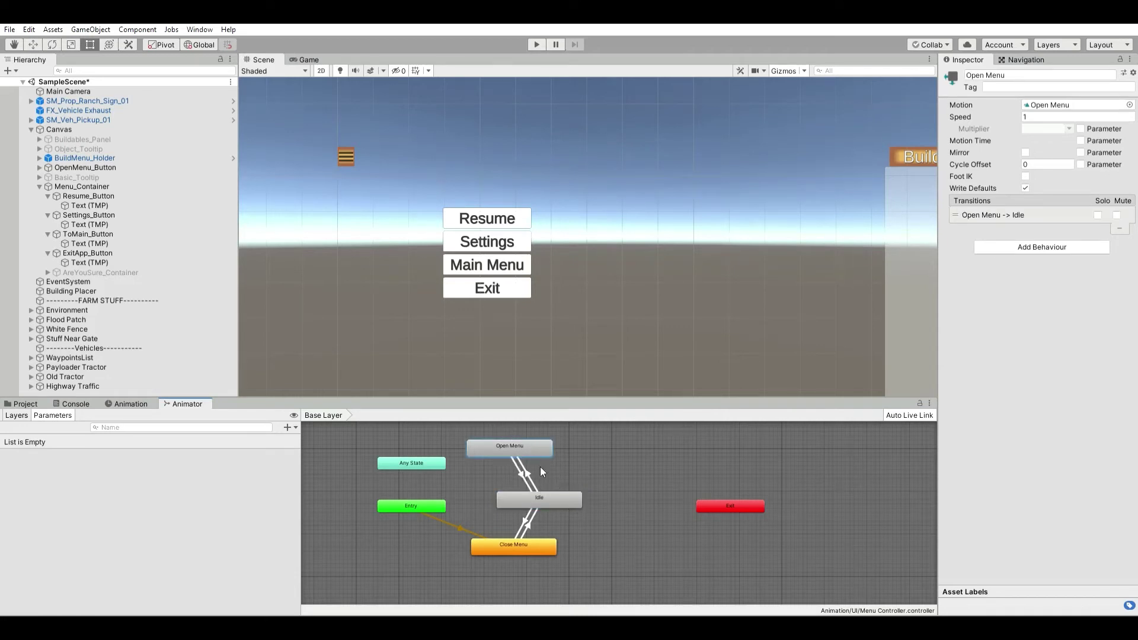
Turn off Has Exit Time on the transitions from Idle to Close Menu and from Idle to Open Menu.
click(524, 469)
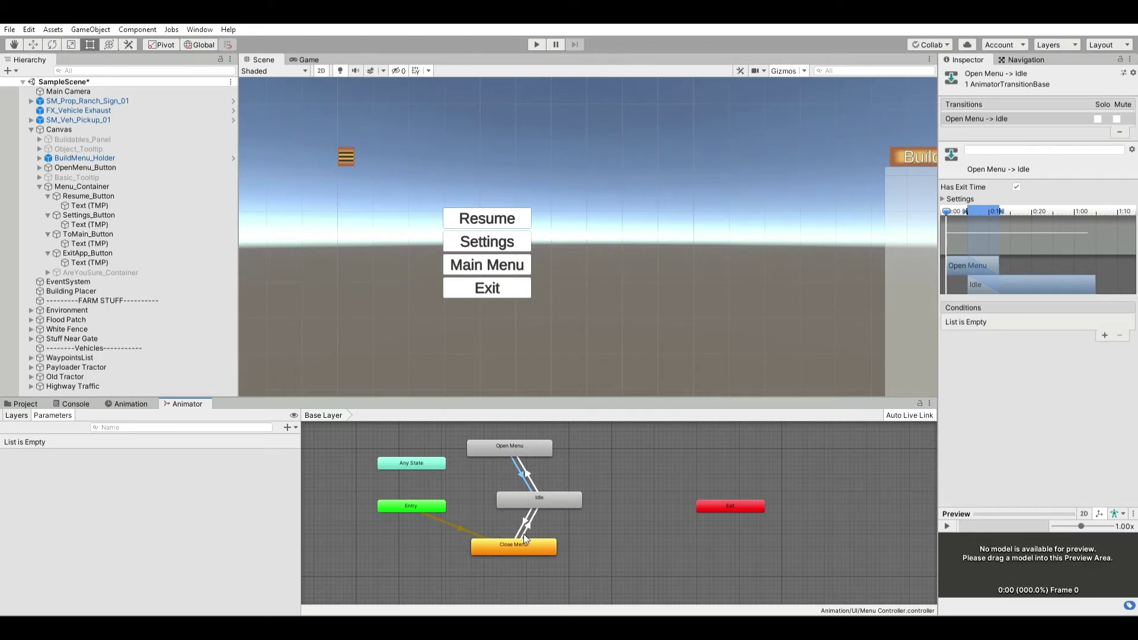
shift+click(532, 515)
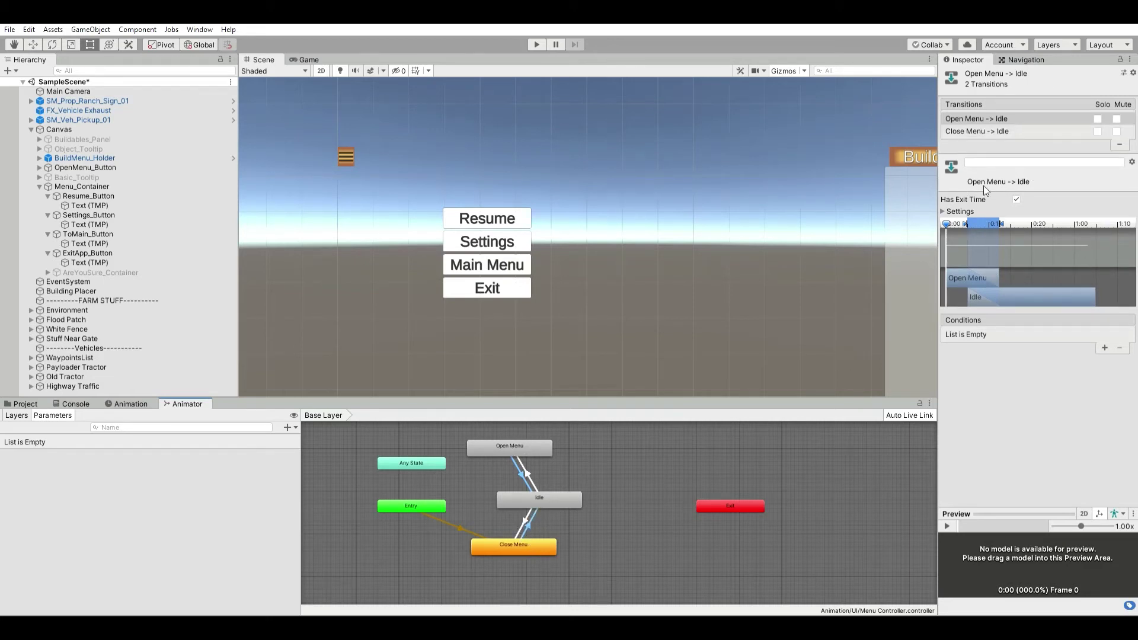
click(525, 508)
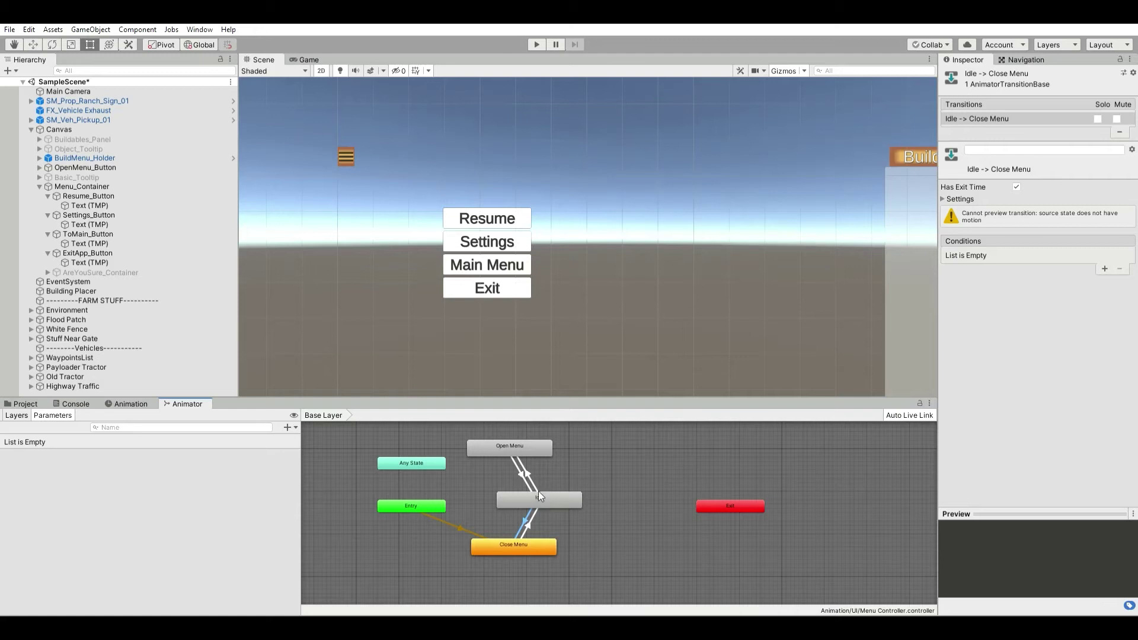
click(1016, 187)
click(528, 462)
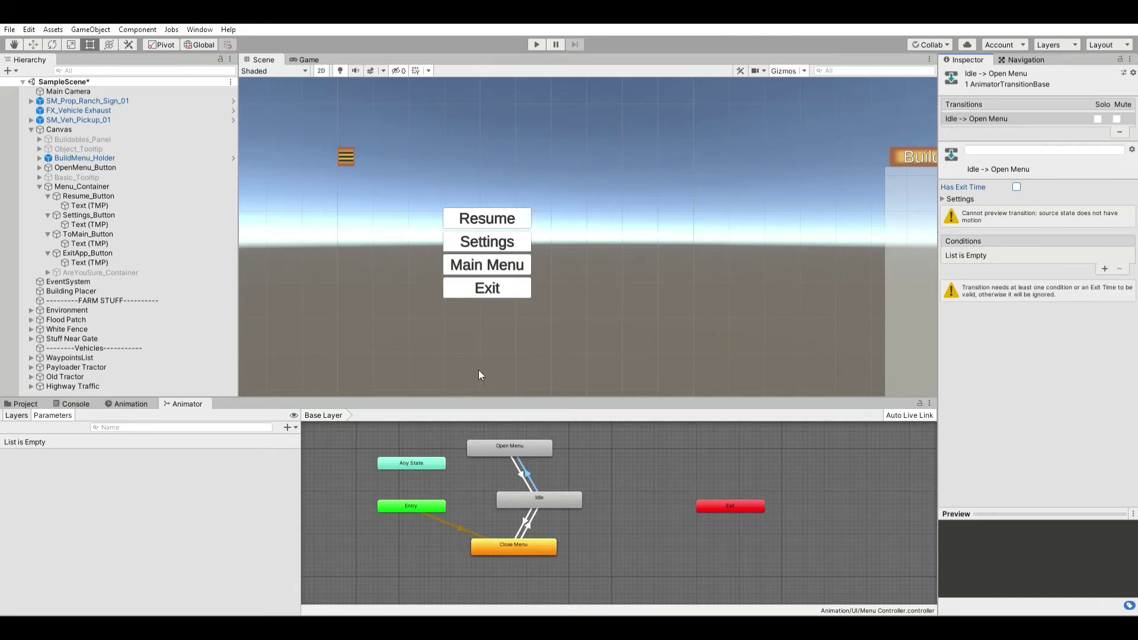
Add two trigger parameters to the animator, named Open Menu and Close Menu.
click(288, 427)
click(315, 472)
text(Open Menu)
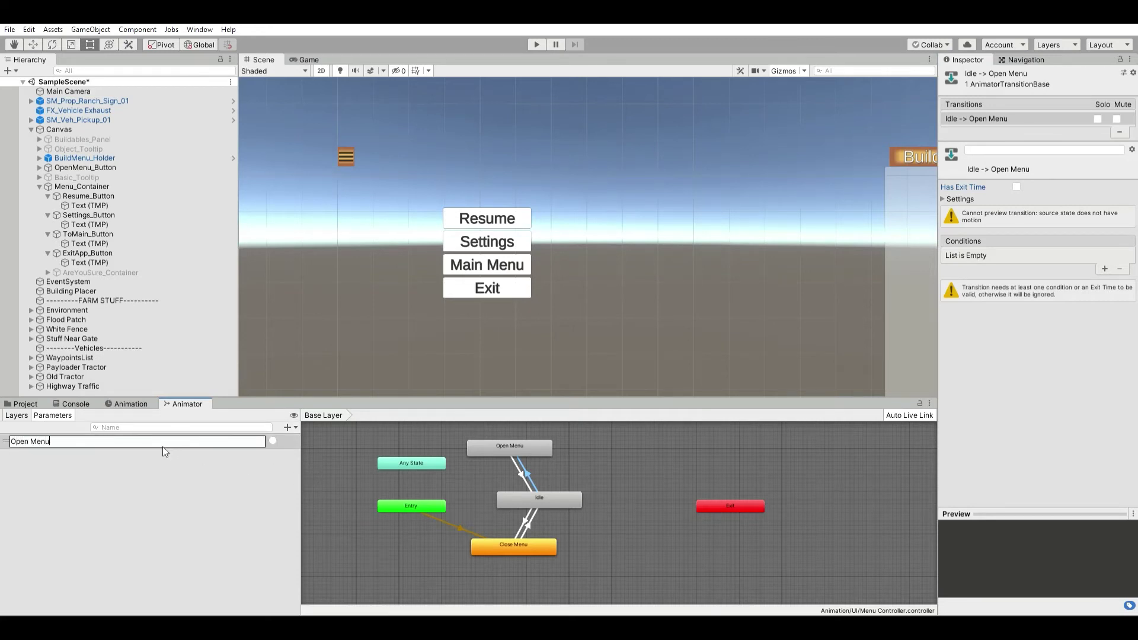
key(Return)
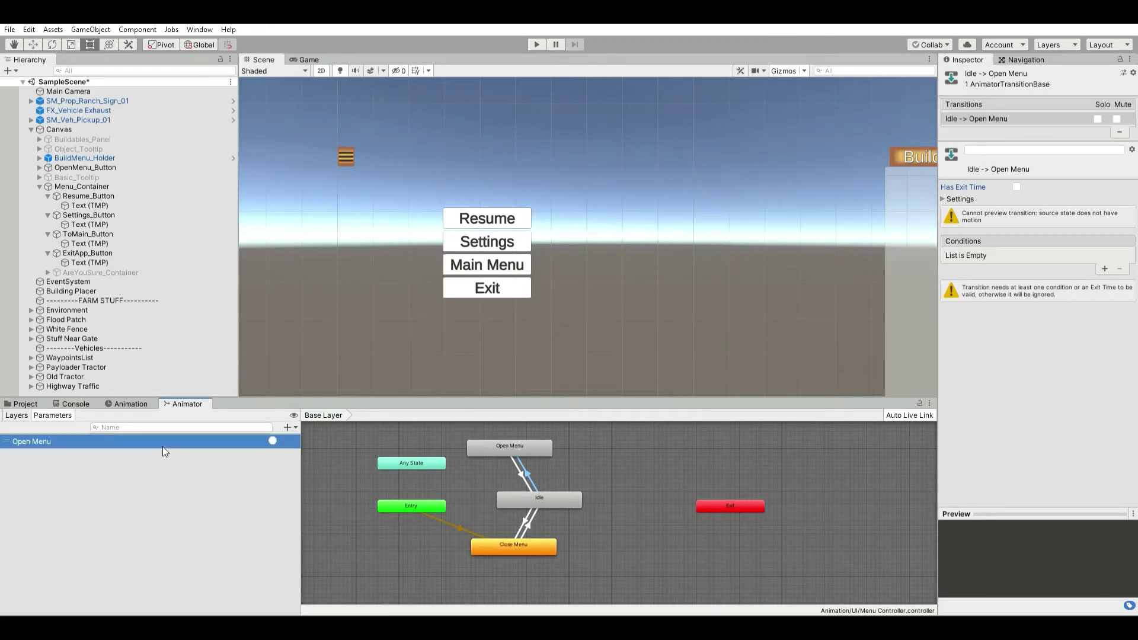
click(312, 425)
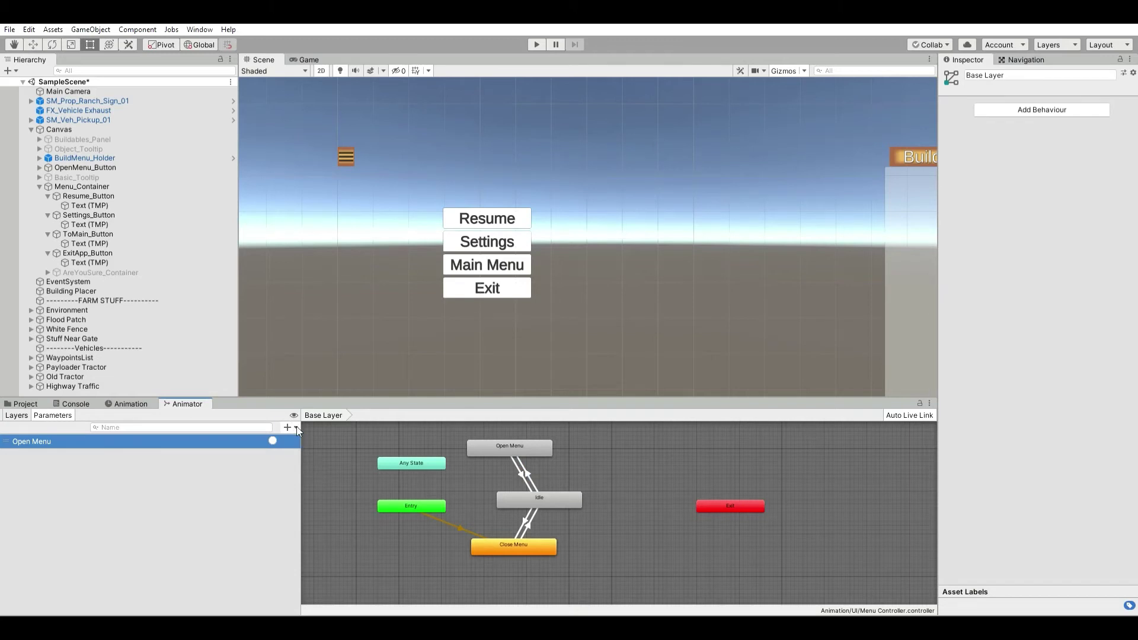
click(314, 471)
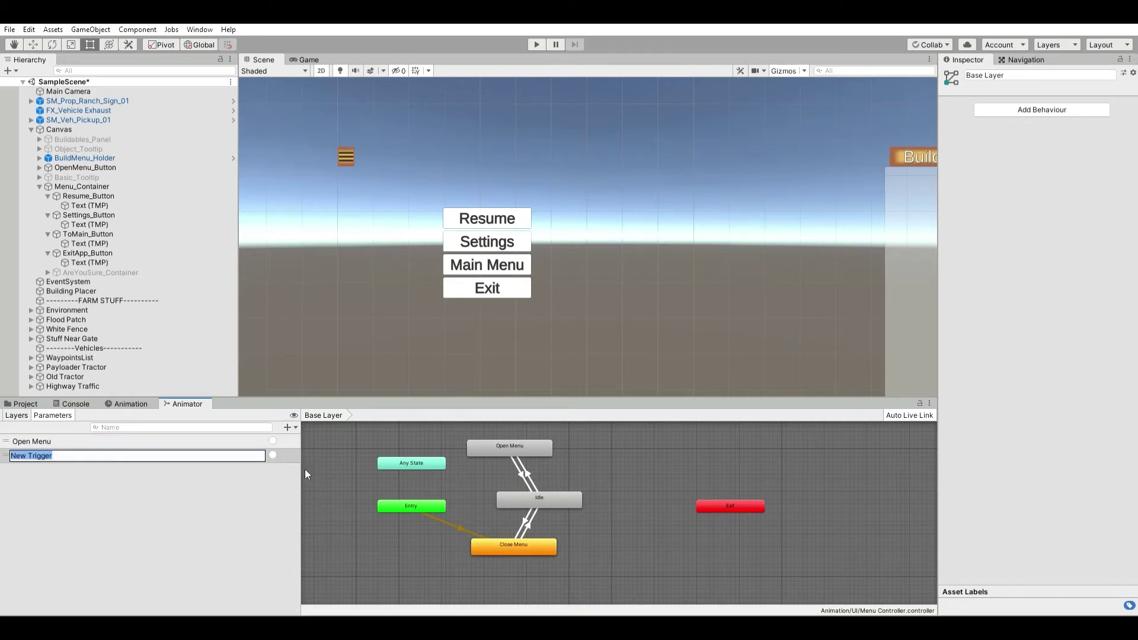
text(Close Menu)
key(Return)
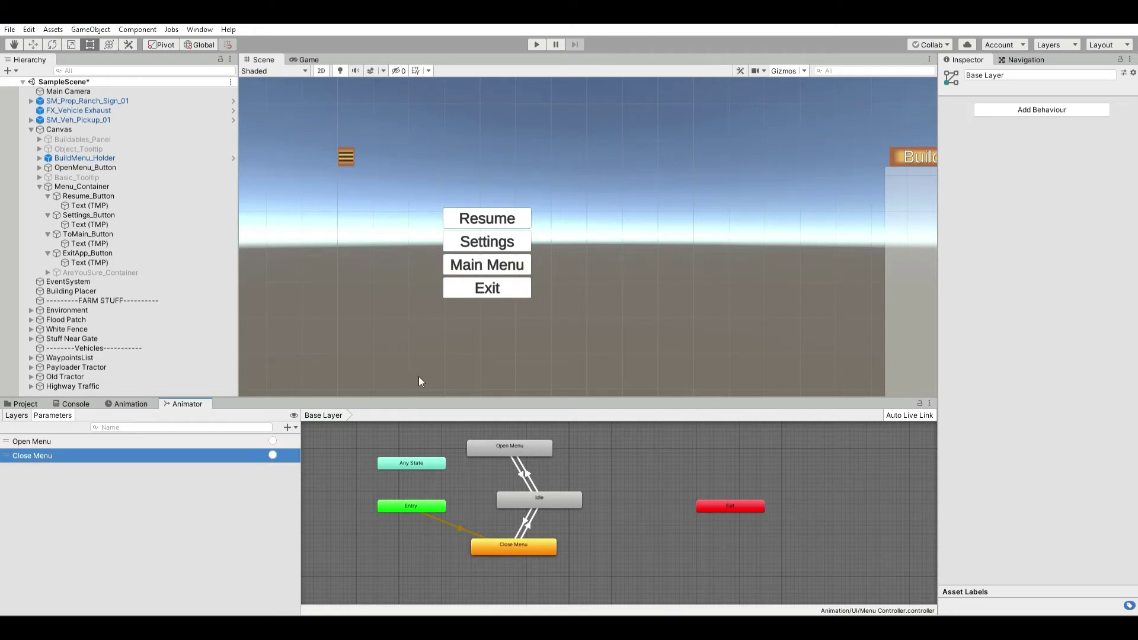
Add a condition to the Idle to Close Menu transition that uses the Close Menu trigger.
click(526, 521)
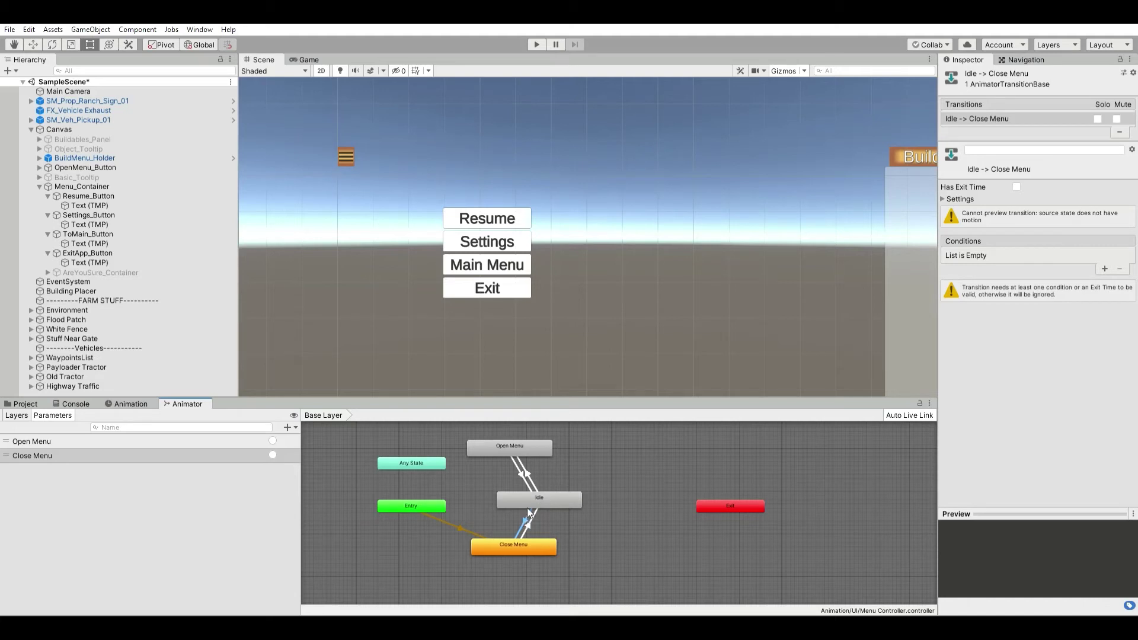
click(1104, 268)
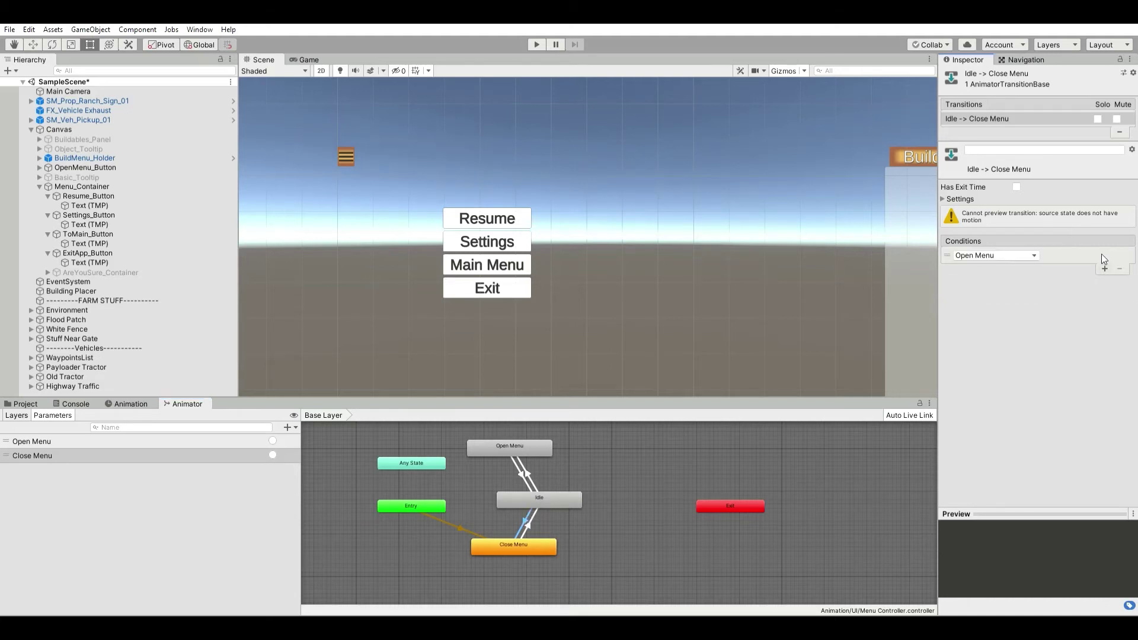
click(1033, 255)
click(1013, 287)
Add a condition to the Idle to Open Menu transition that uses the Open Menu trigger.
click(527, 473)
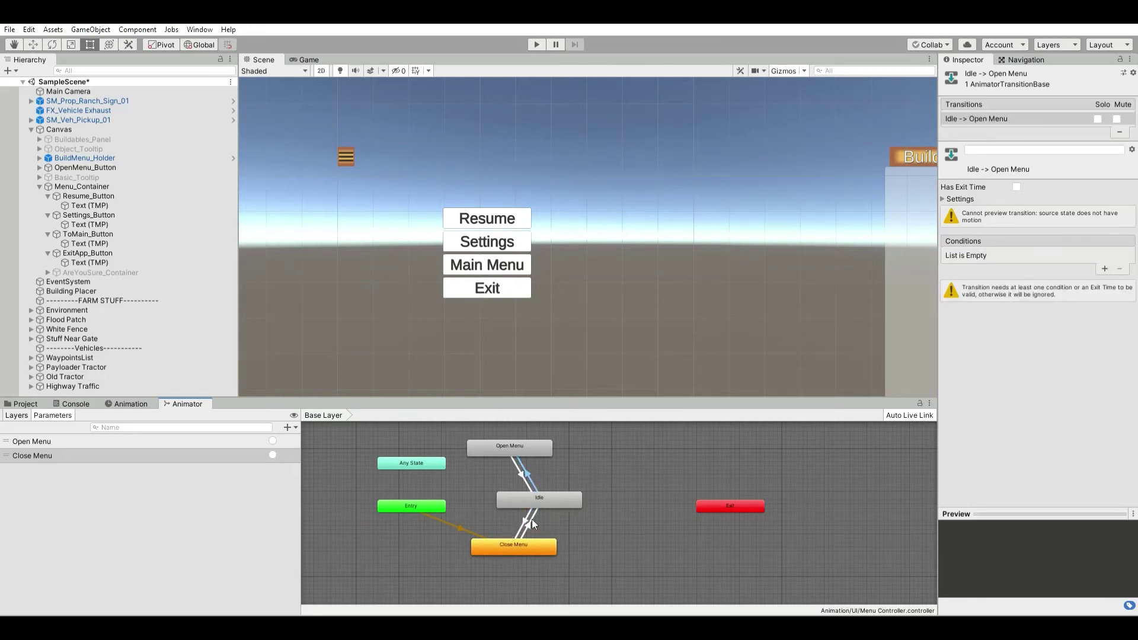
click(531, 518)
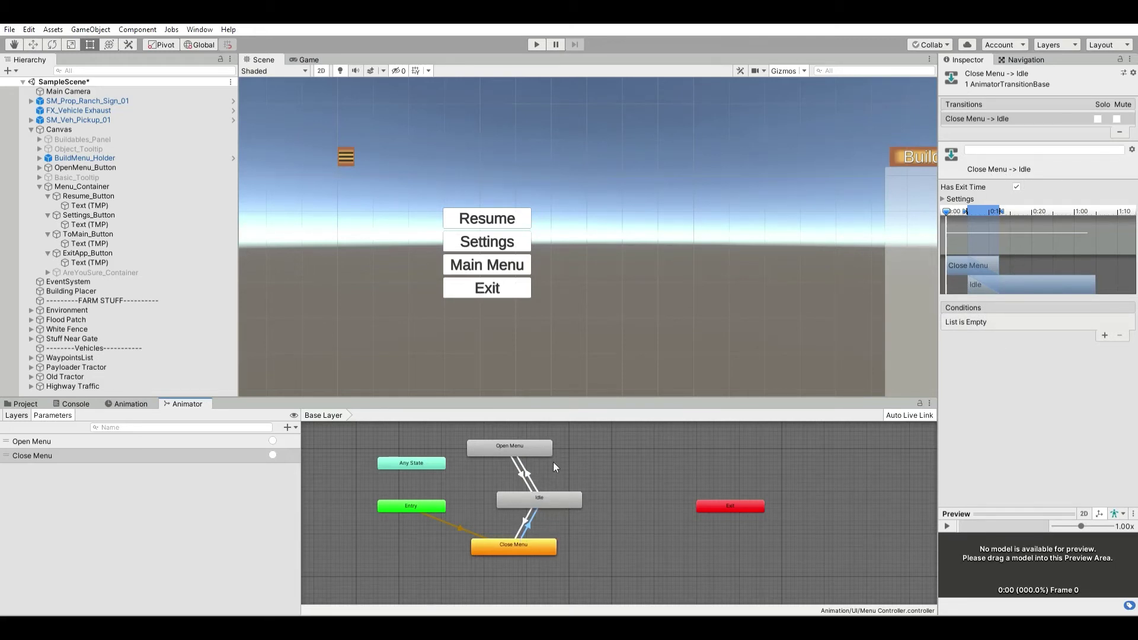
click(530, 471)
click(1105, 268)
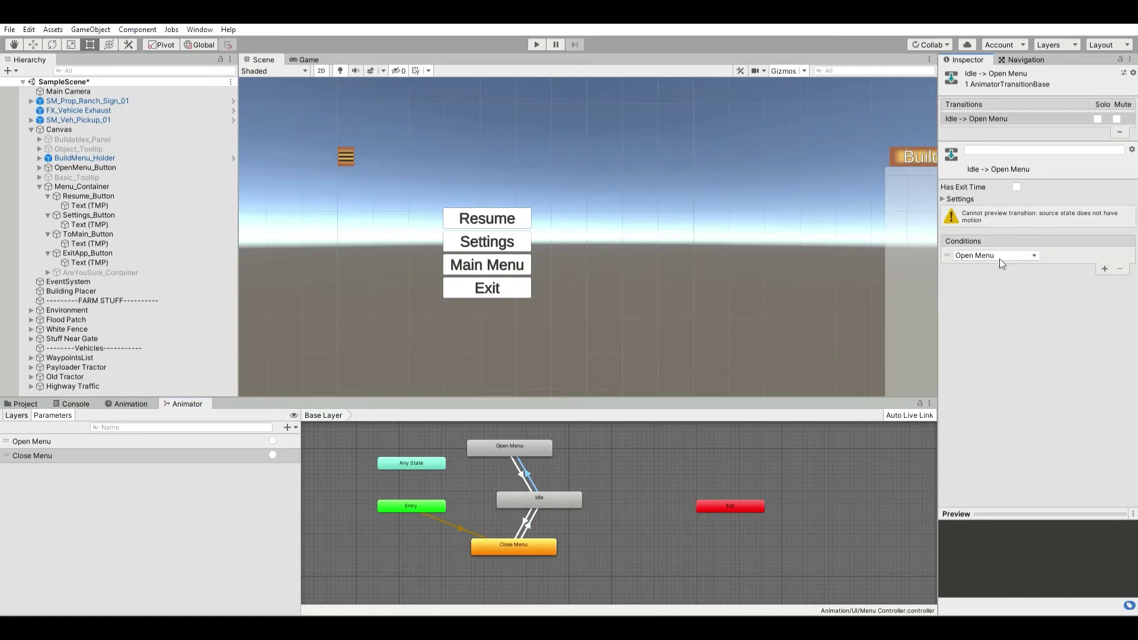
click(515, 494)
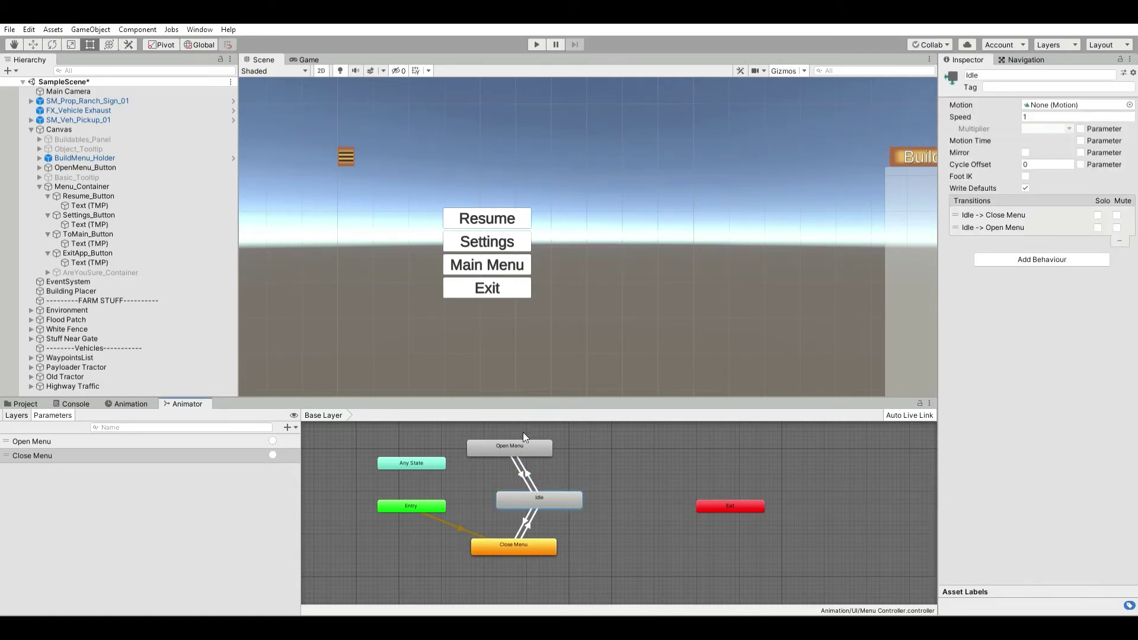
click(528, 463)
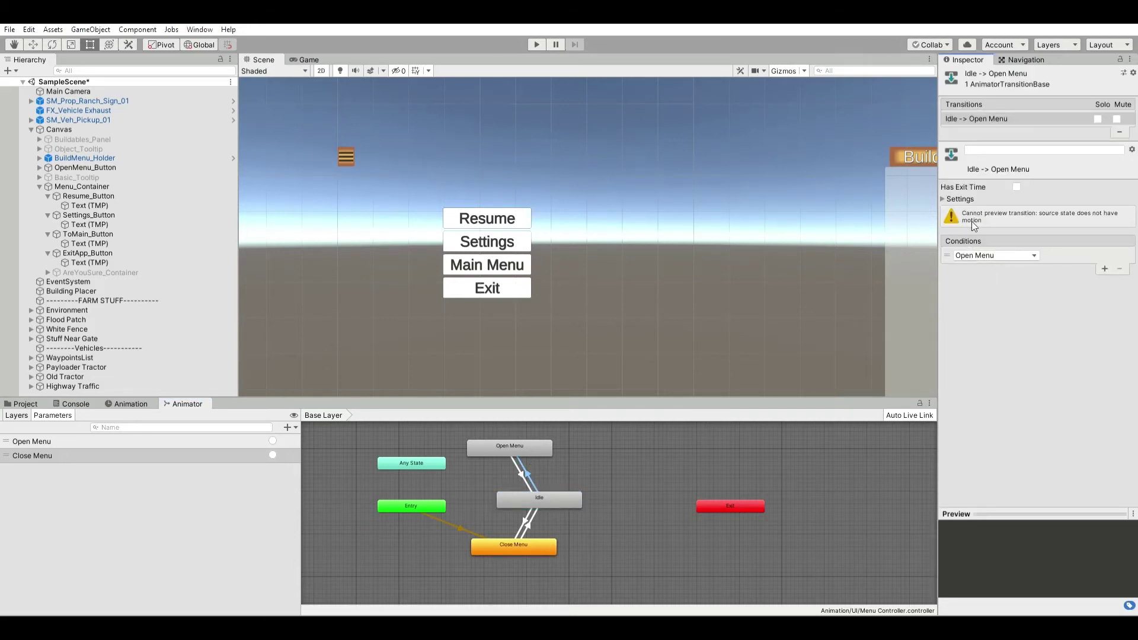
Test the menu triggers in Play mode and turn on Has Exit Time for the Idle to Open Menu transition.
click(539, 43)
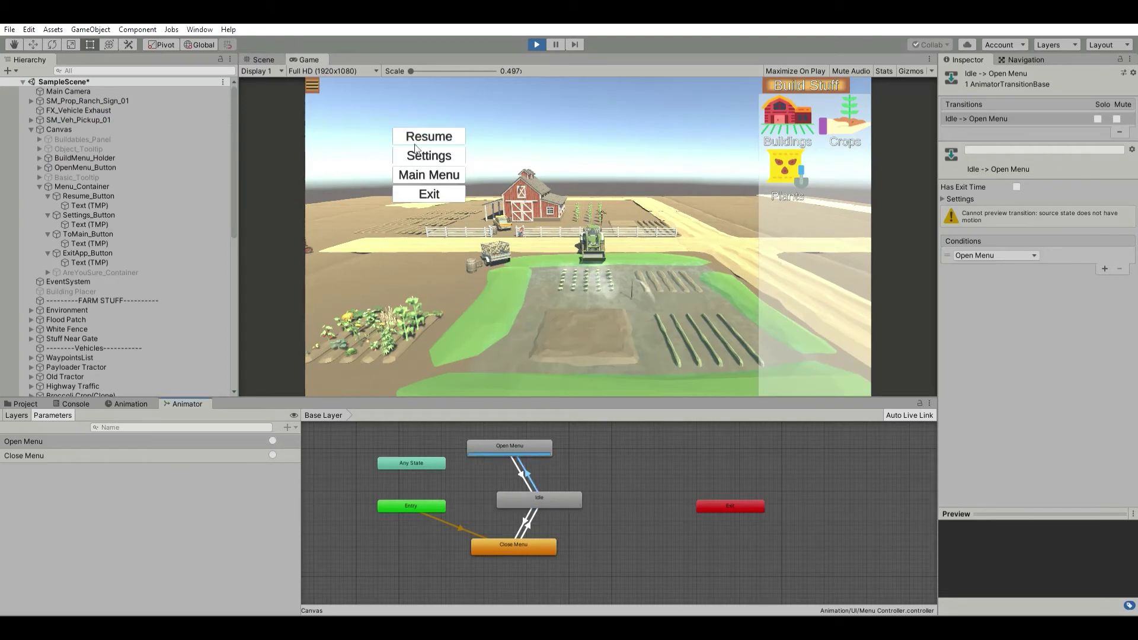
click(273, 452)
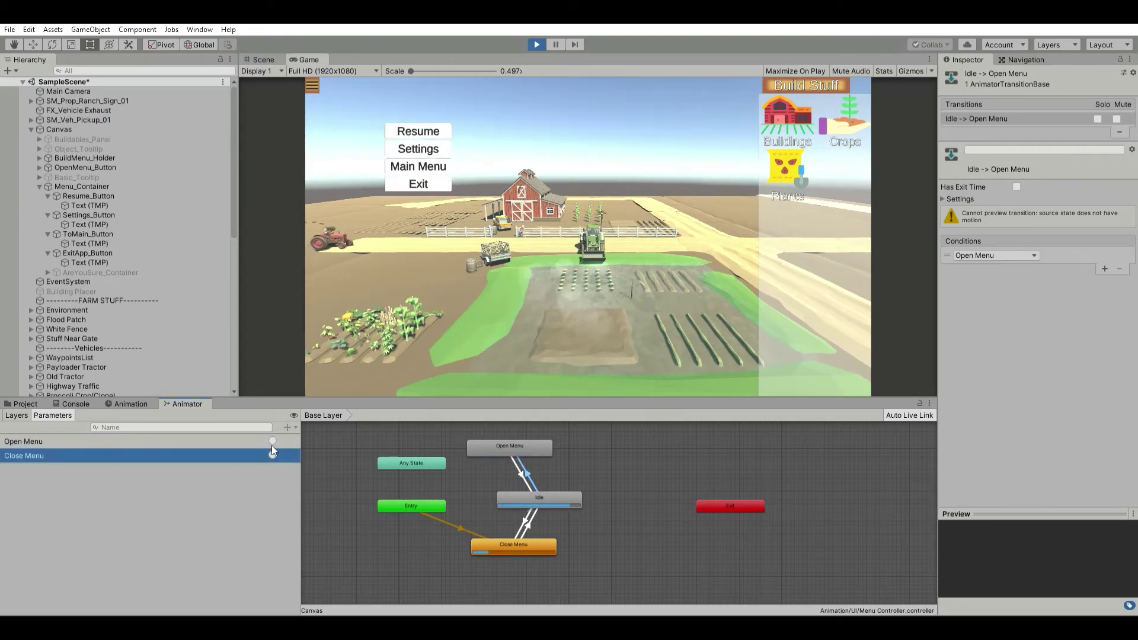
click(1017, 184)
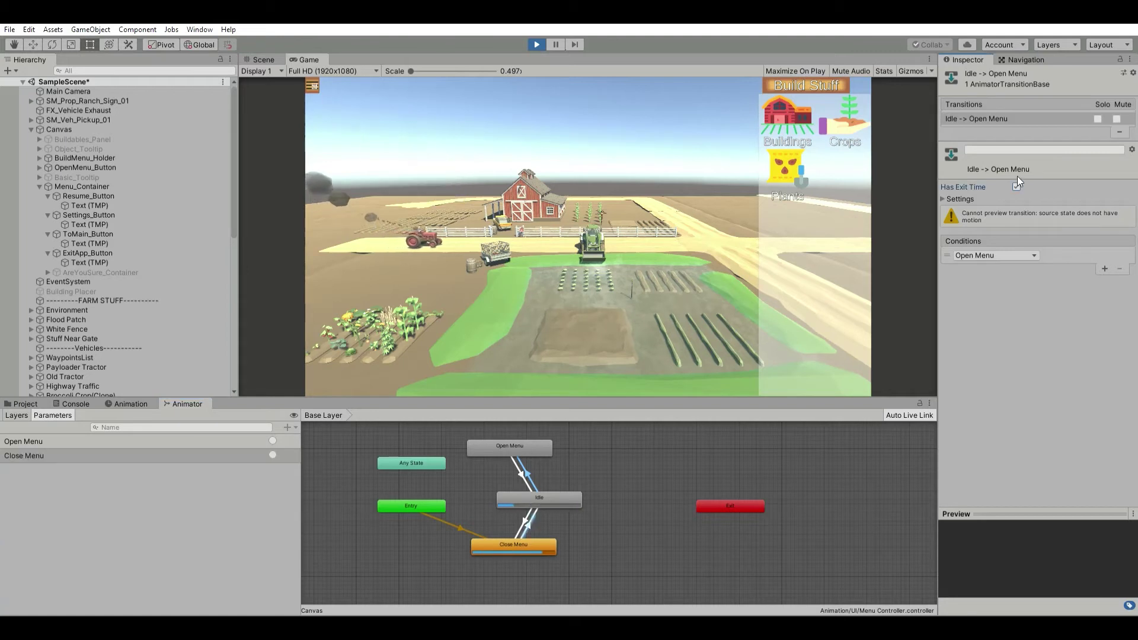
click(273, 451)
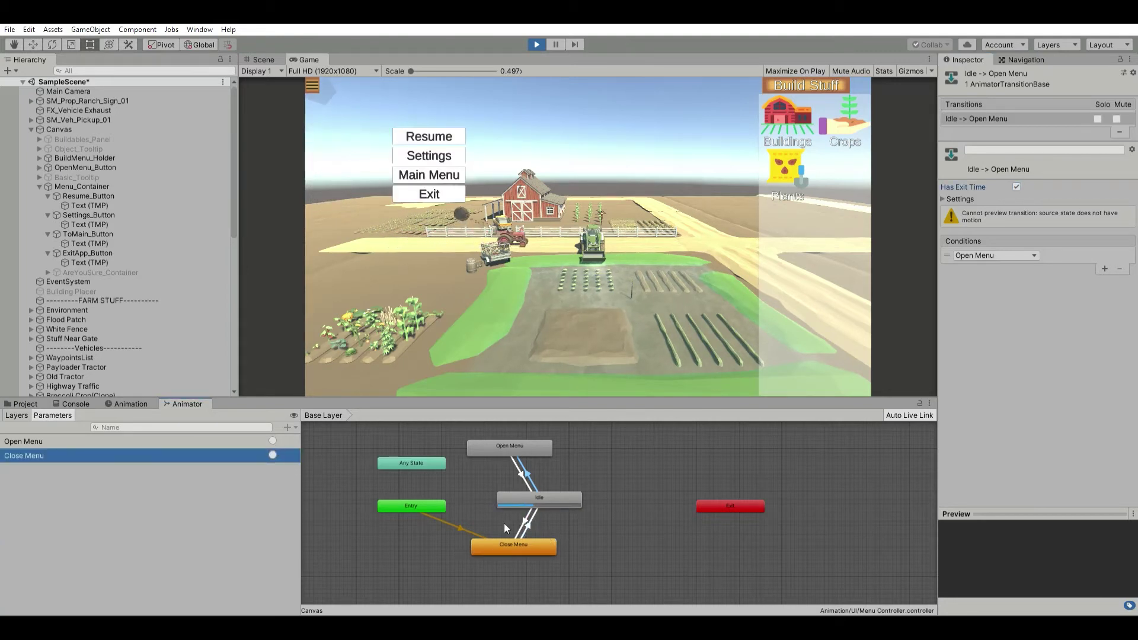
click(273, 454)
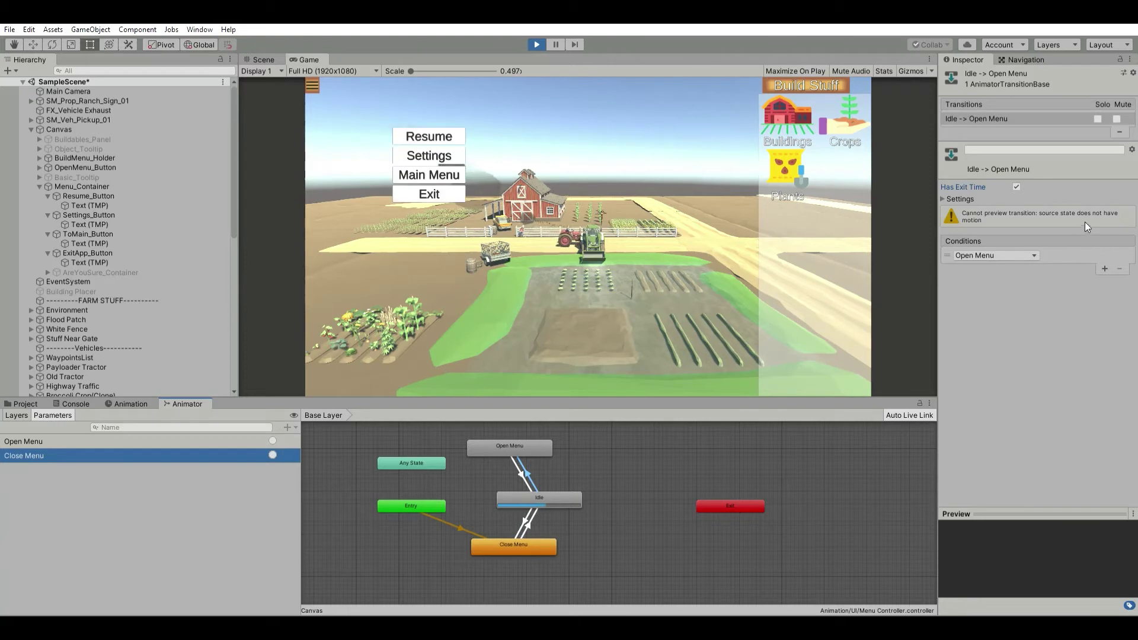
Fire the Close Menu trigger and turn off Has Exit Time on the Close Menu to Idle transition.
click(526, 523)
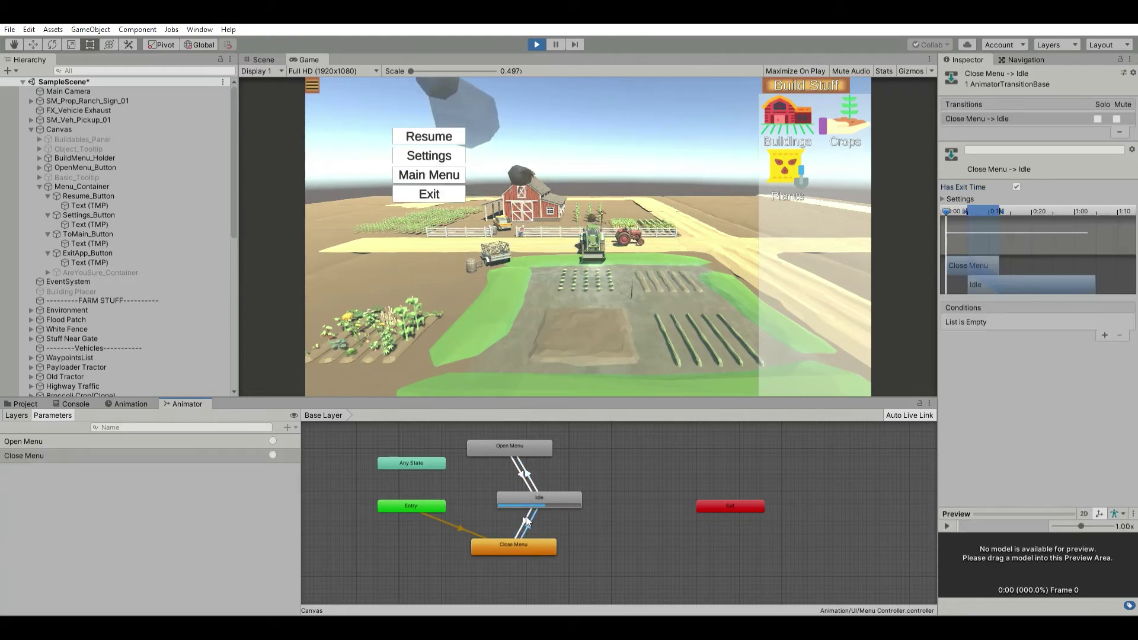
click(273, 454)
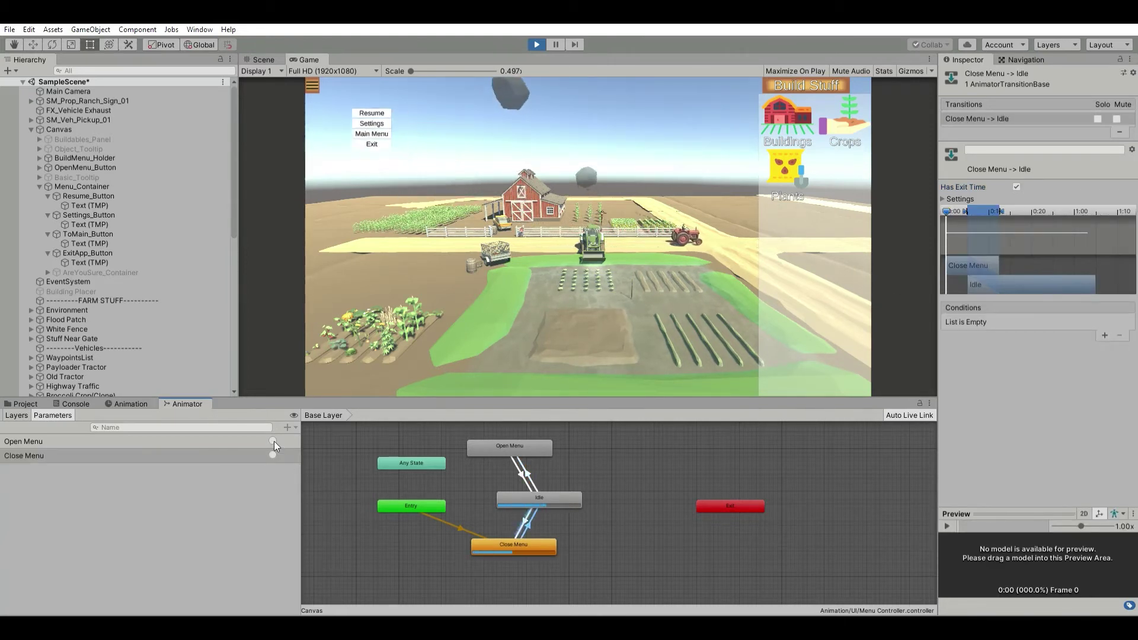
click(1017, 185)
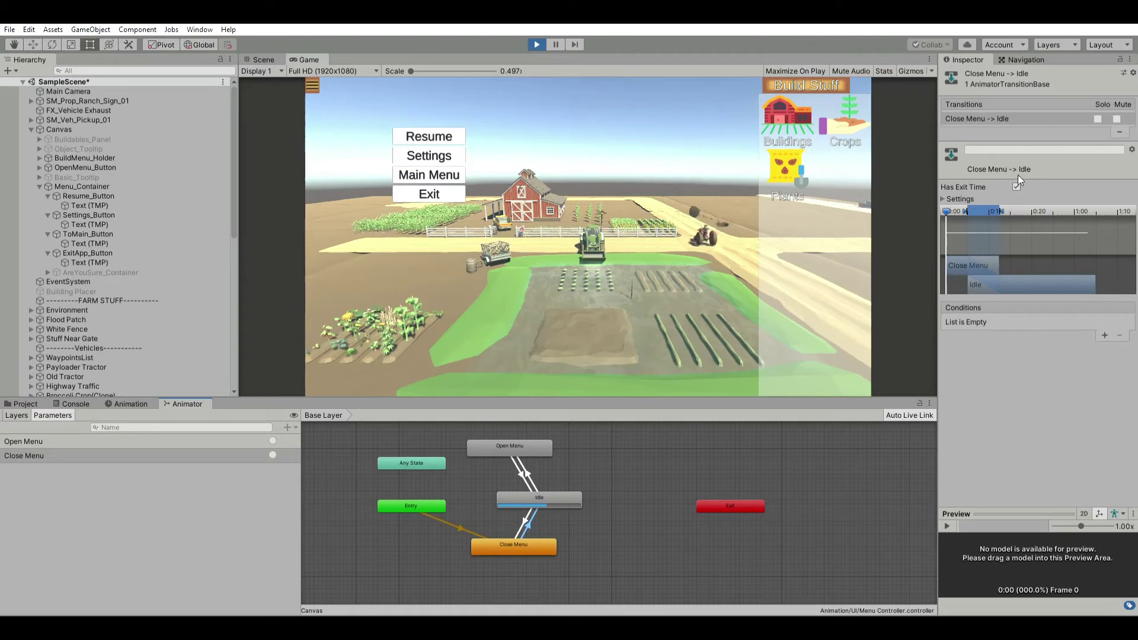
click(1017, 185)
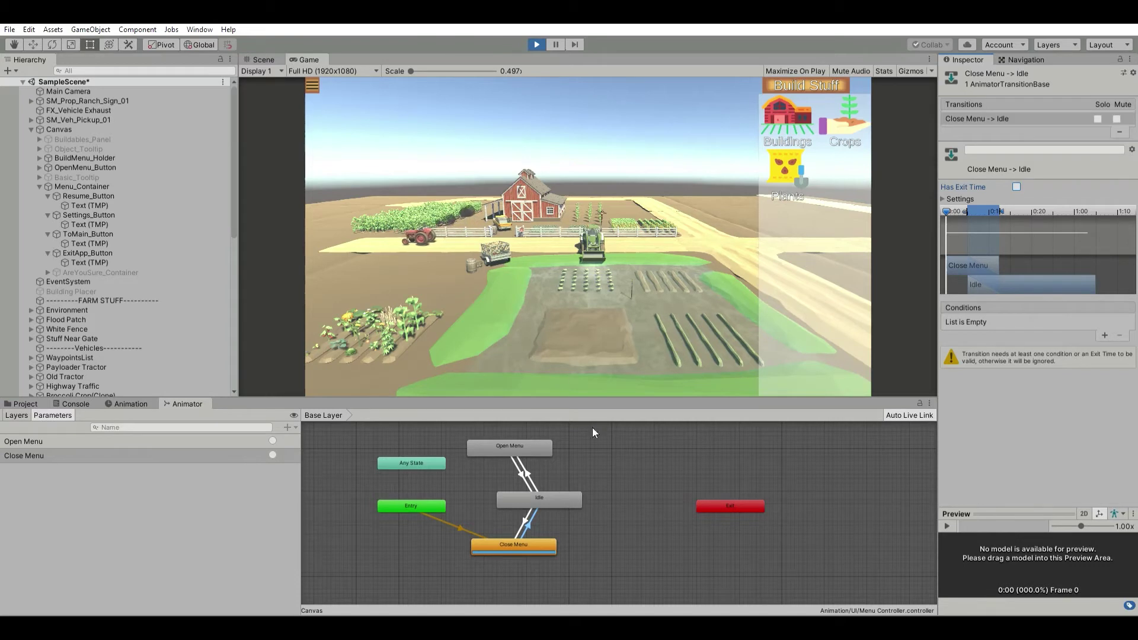
click(635, 521)
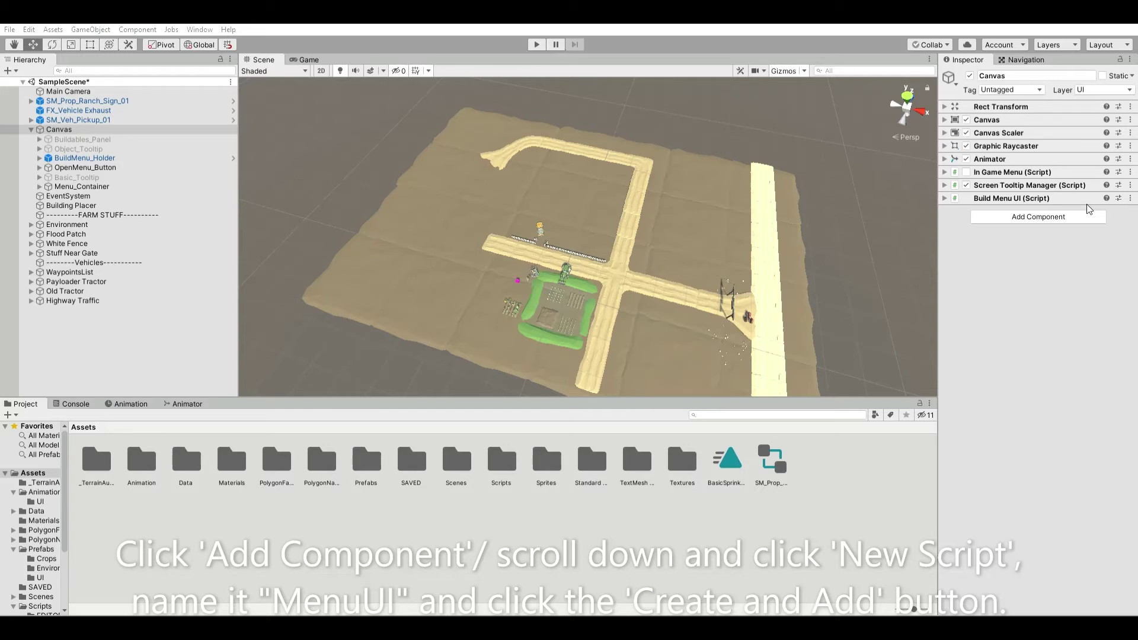
right_click(997, 199)
click(1034, 223)
click(1030, 214)
click(1026, 212)
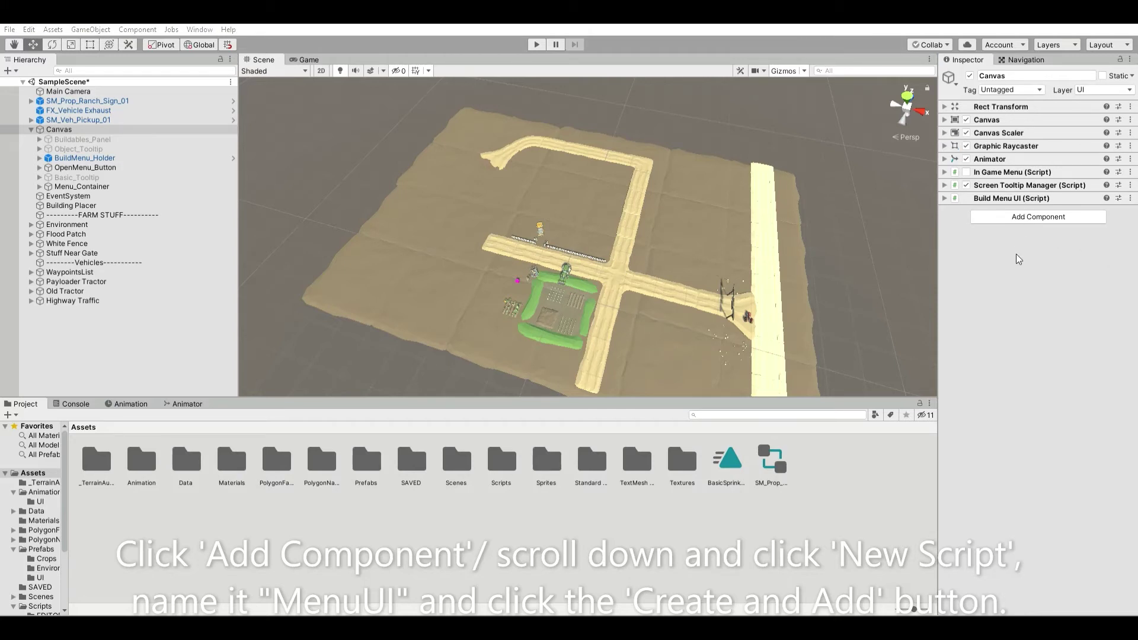
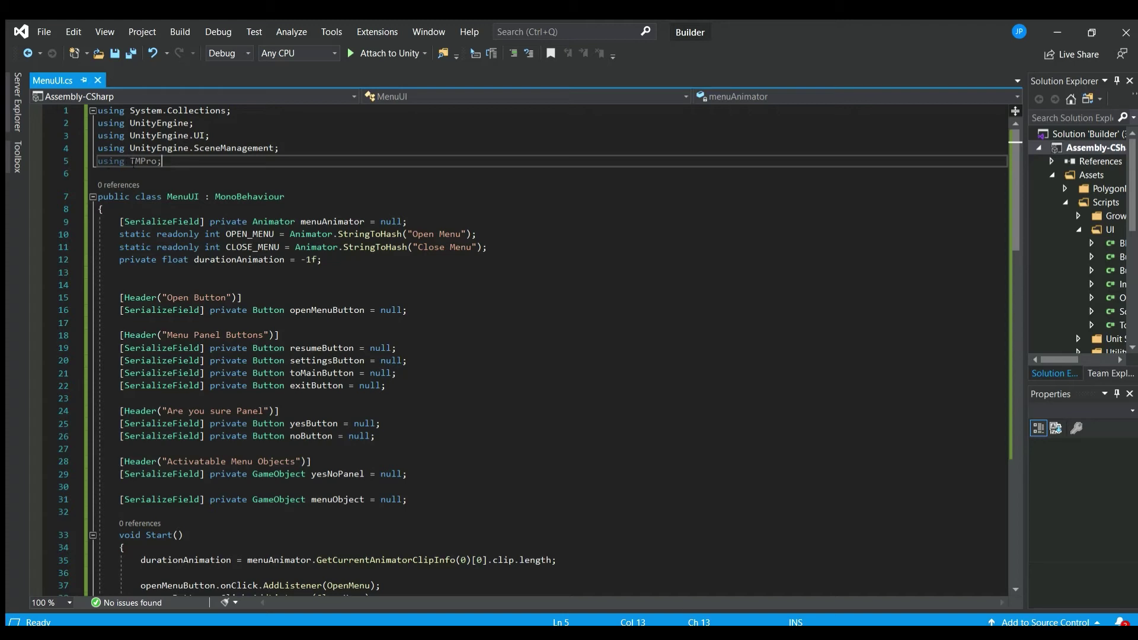
Declare a serialized TextMeshProUGUI field named text, initialised to null, above the Open Button header in the MenuUI class.
click(197, 285)
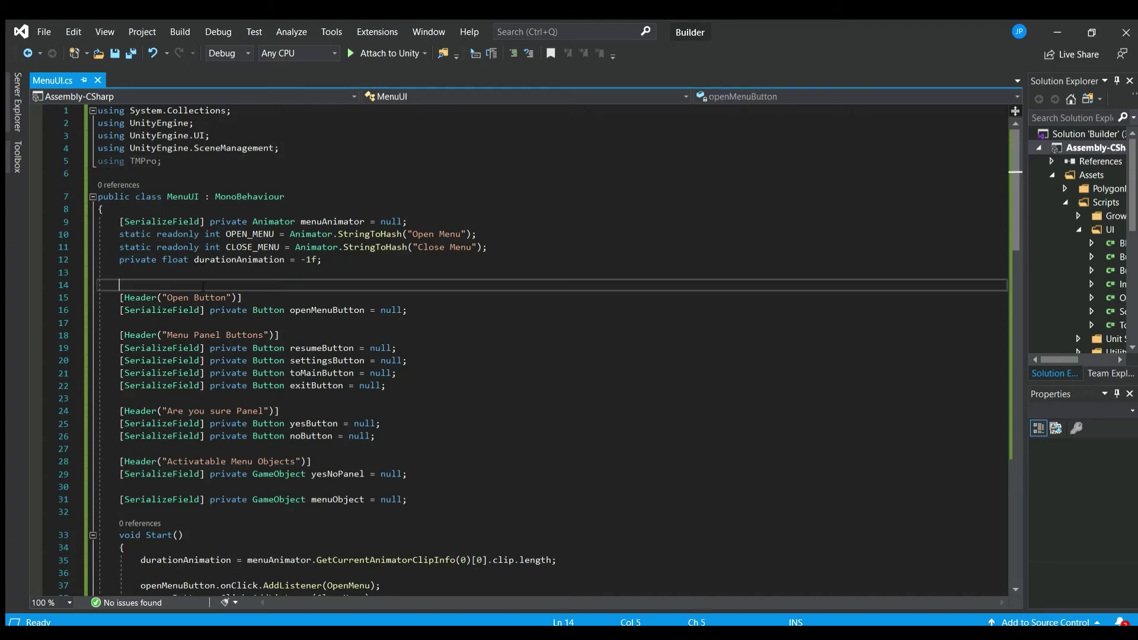
key(Return)
key(Up)
text([)
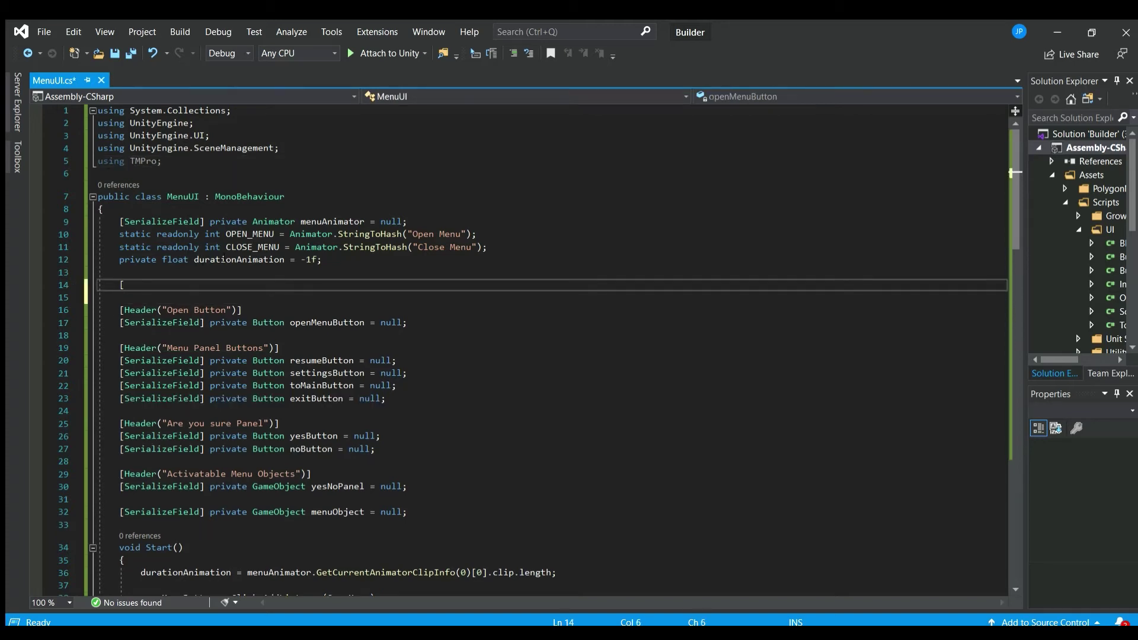
text(SerializeField] t)
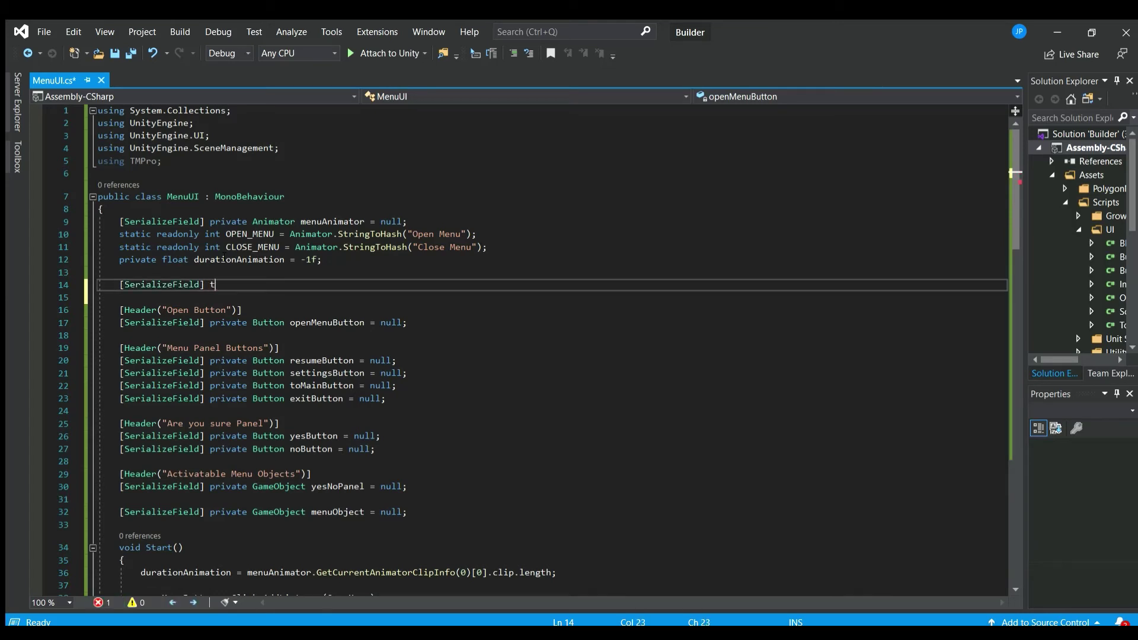
text(ext)
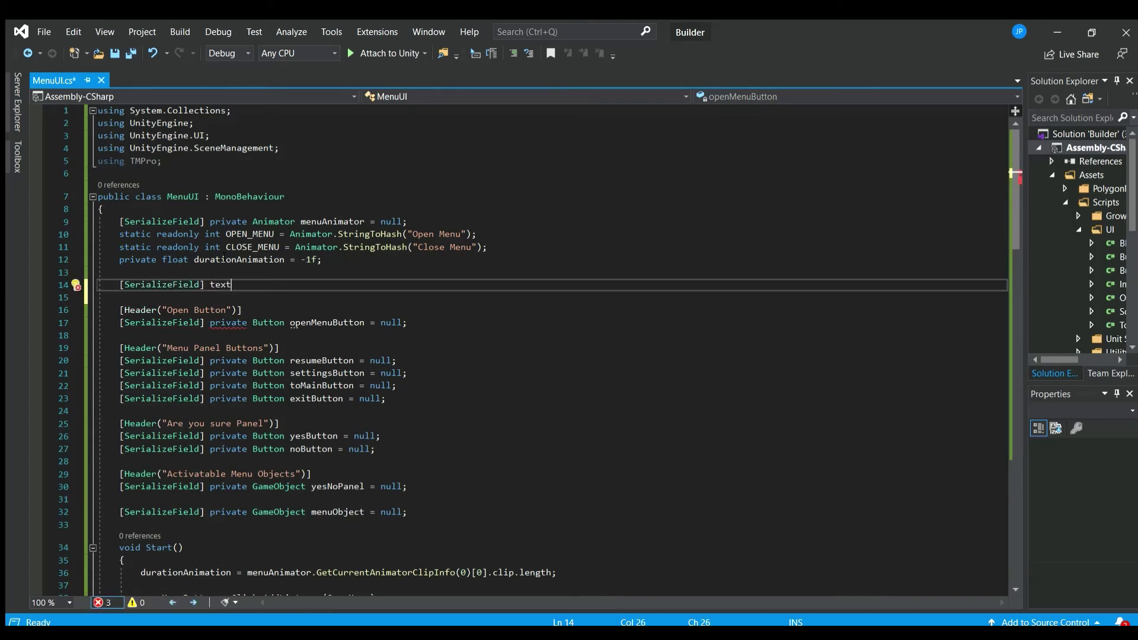
text(mesh)
key(Tab)
text(text = n)
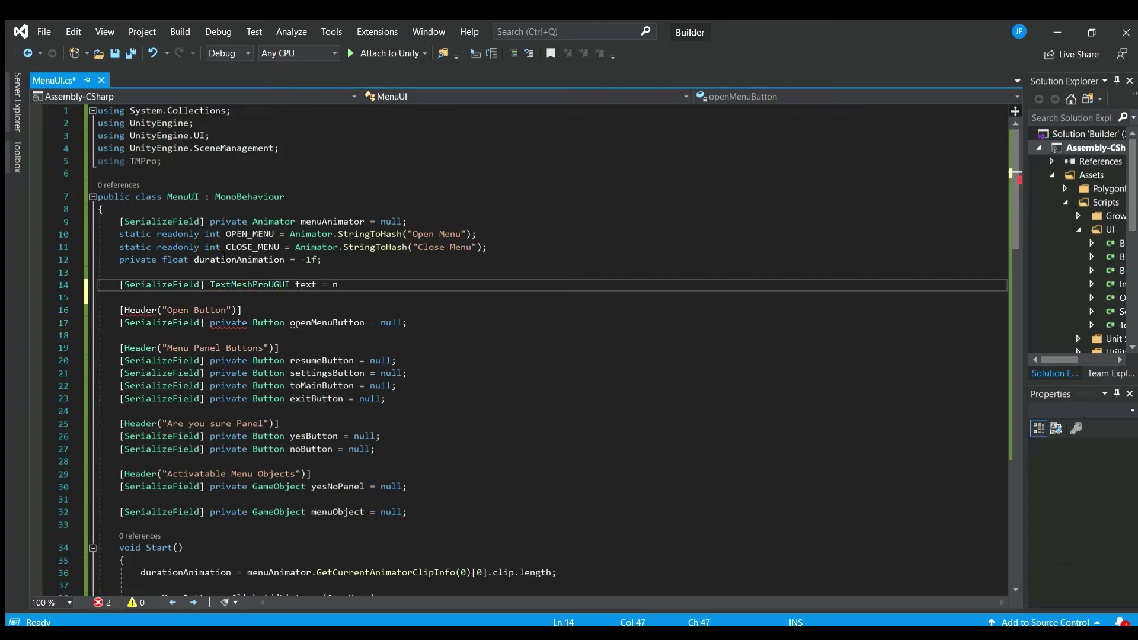
text(ull;)
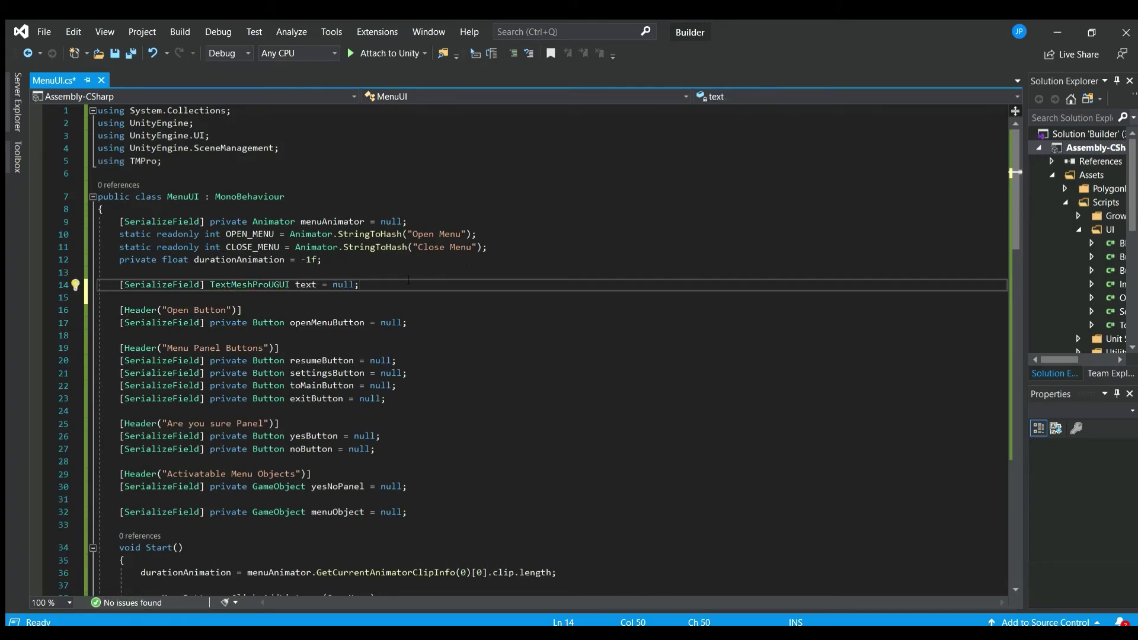
Remove the serialized TextMeshProUGUI text field and the using TMPro directive from the MenuUI script.
drag(409, 279, 392, 272)
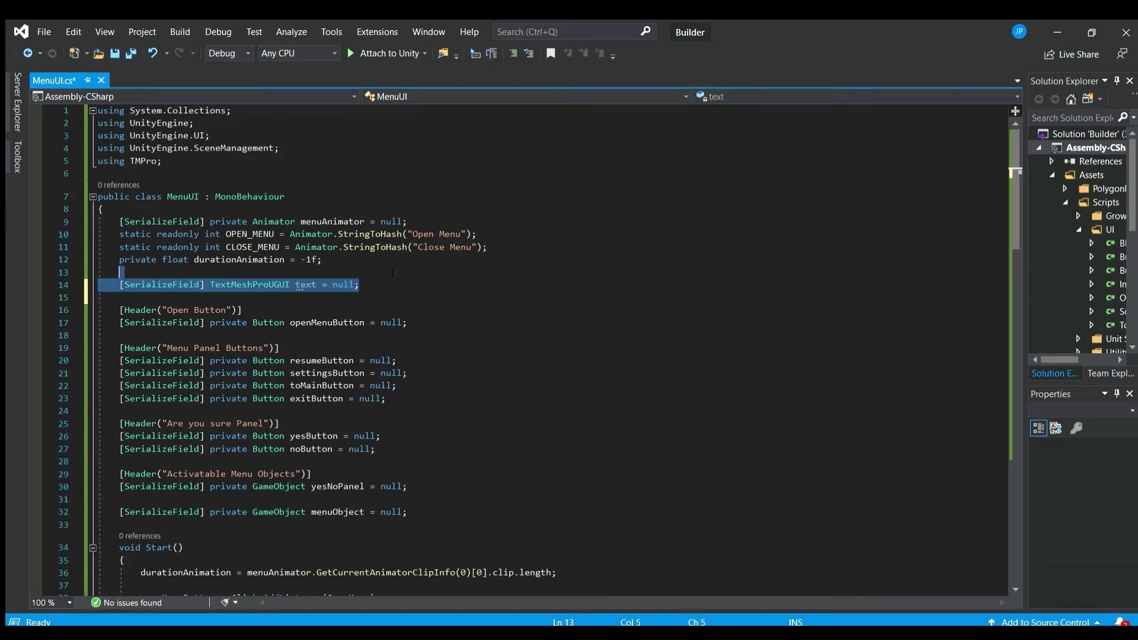
key(ctrl+x)
key(Delete)
click(270, 159)
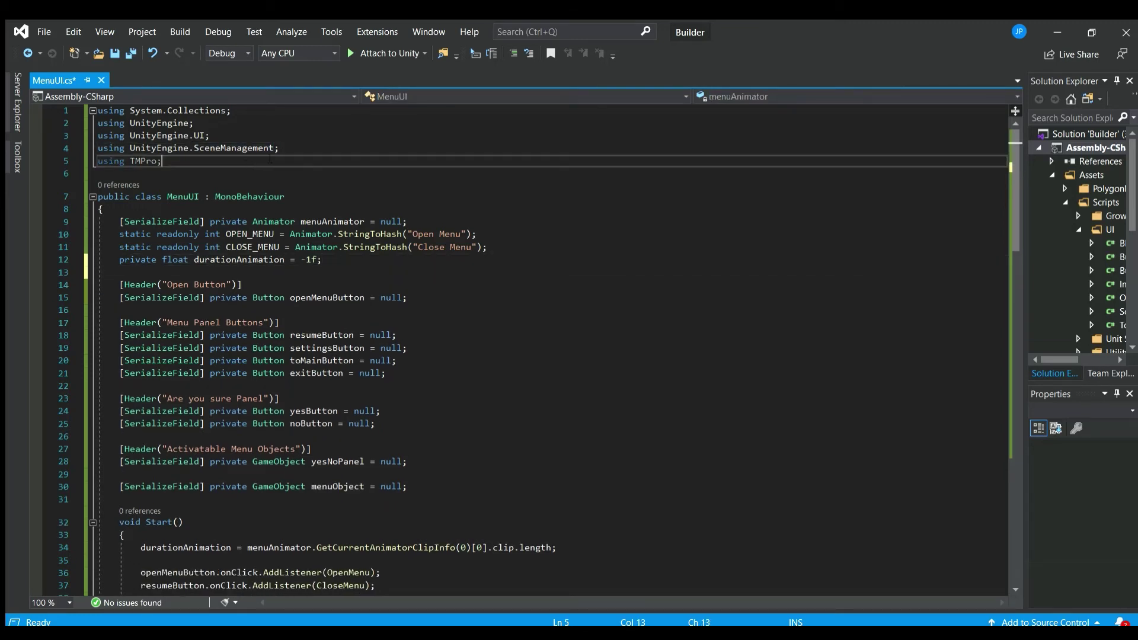
key(shift+Home)
key(BackSpace)
key(BackSpace)
Review MenuUI's fields: the hashed OPEN_MENU and CLOSE_MENU triggers, durationAnimation, the button references, yesNoPanel and menuObject.
scroll(284, 191, down, 1)
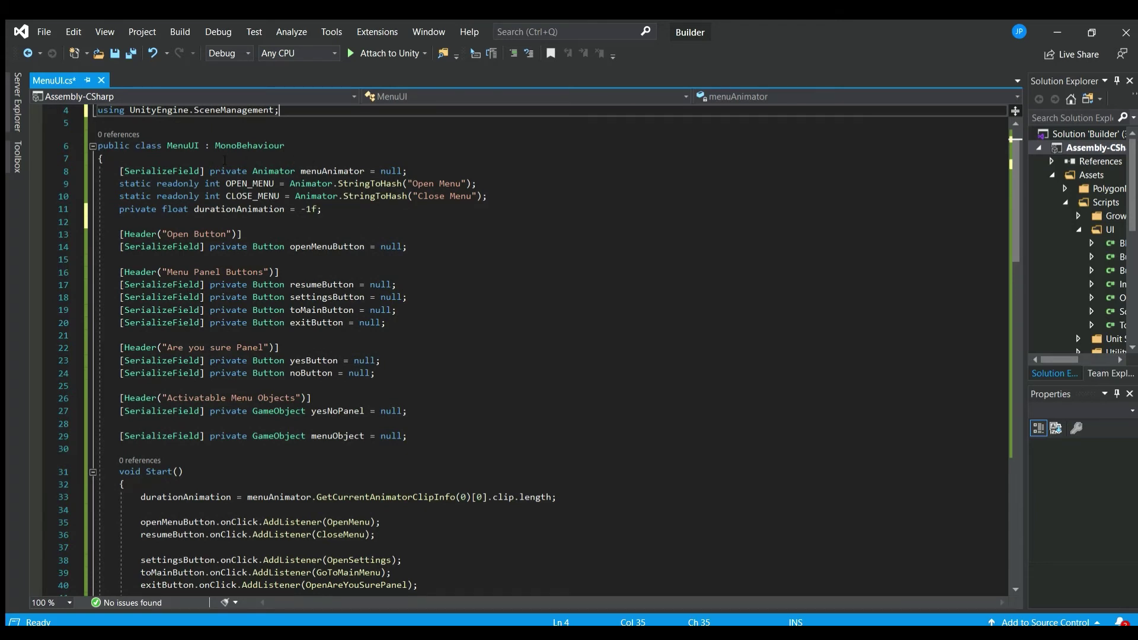
click(228, 183)
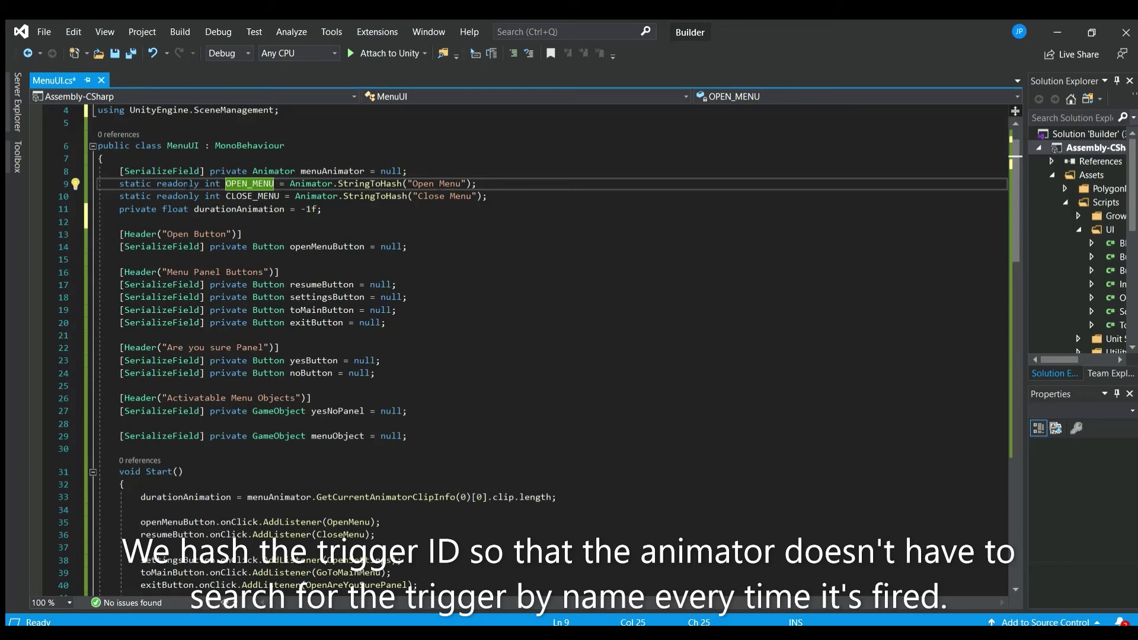
click(248, 184)
click(341, 211)
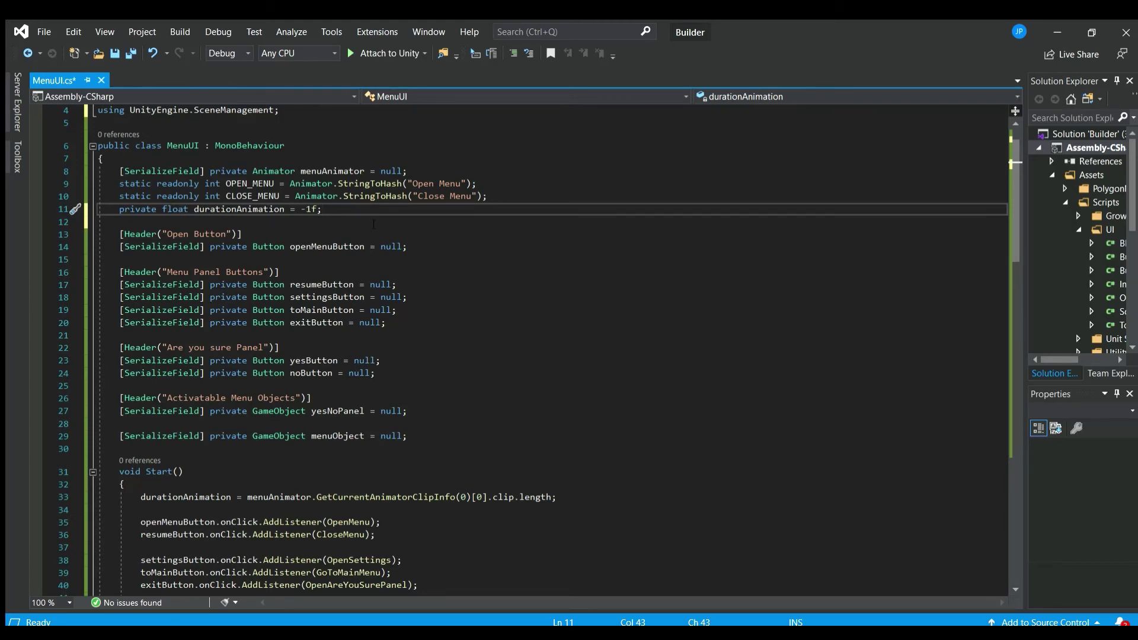
scroll(409, 179, down, 2)
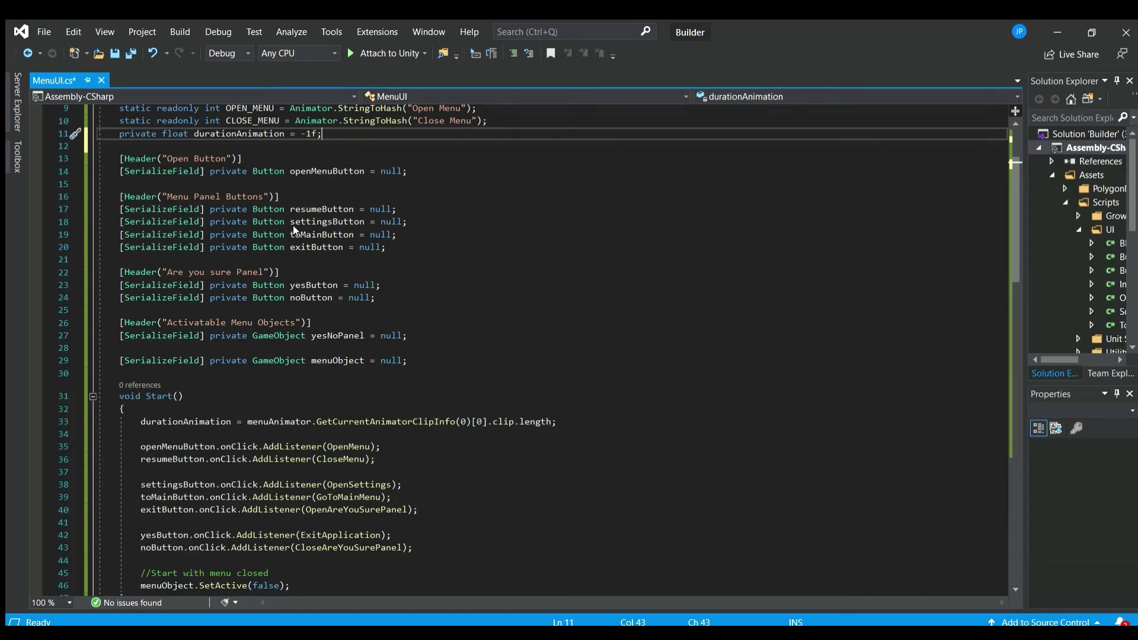
scroll(300, 218, down, 1)
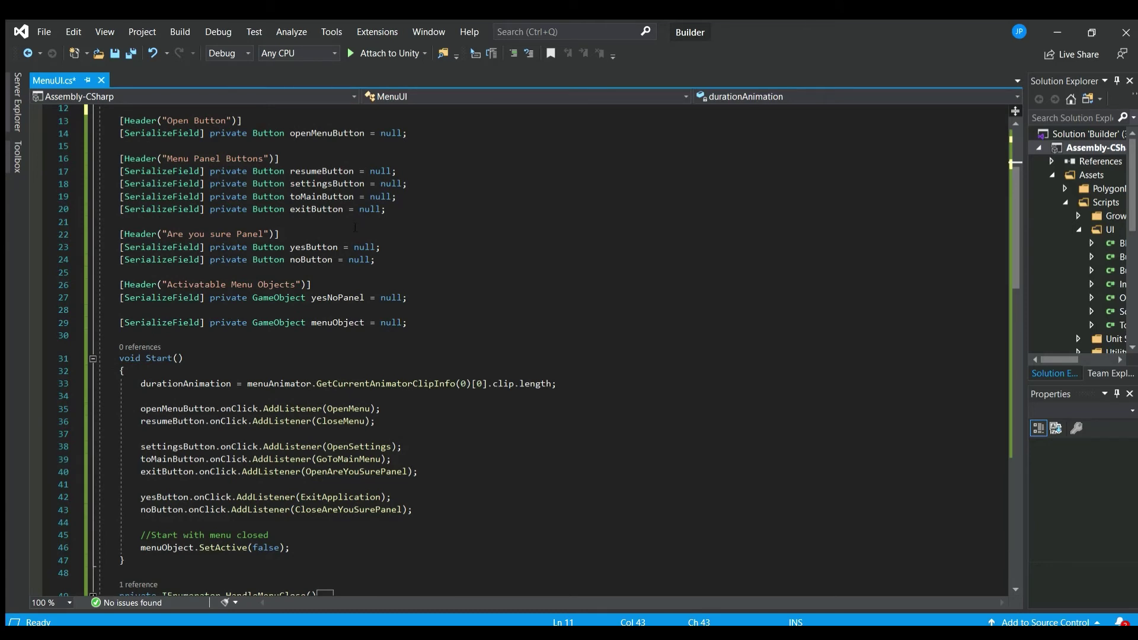
double_click(352, 298)
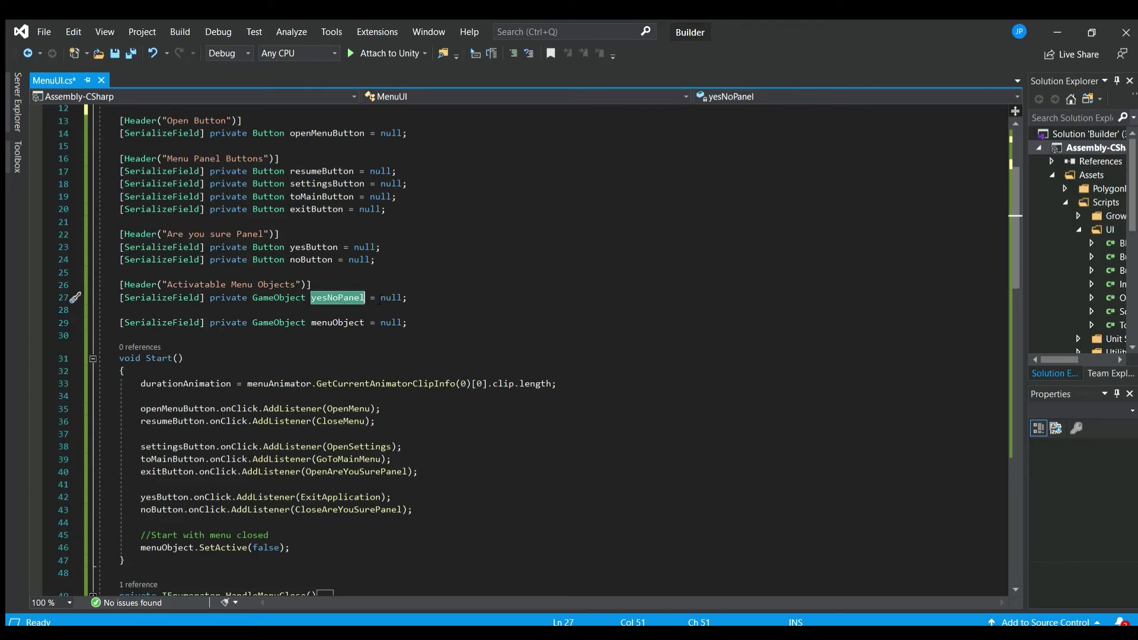
double_click(312, 248)
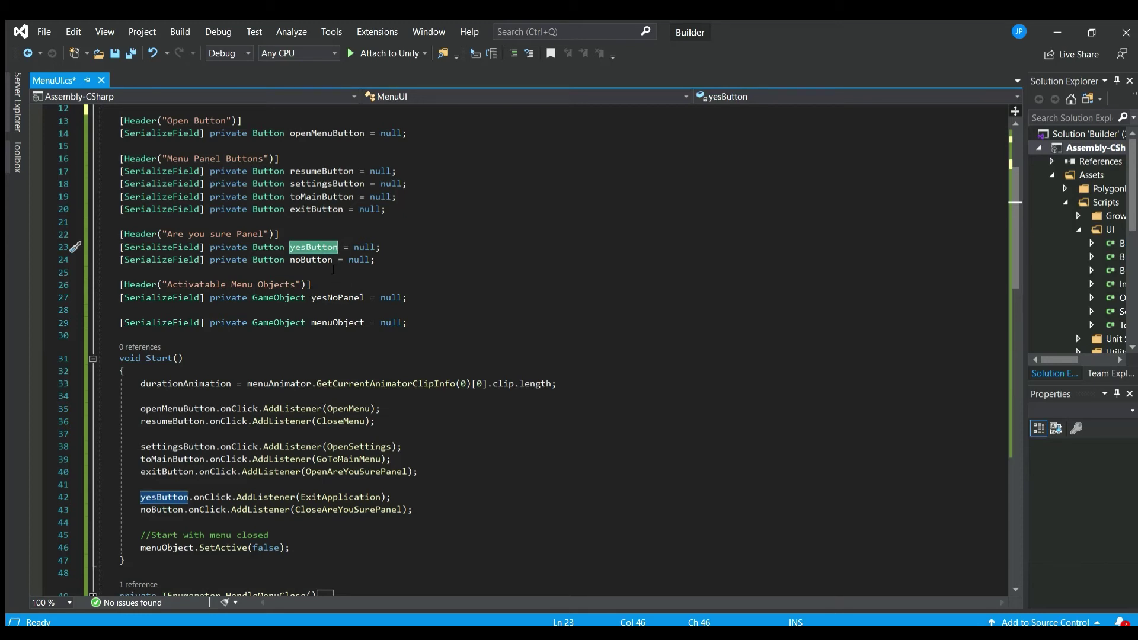
double_click(312, 259)
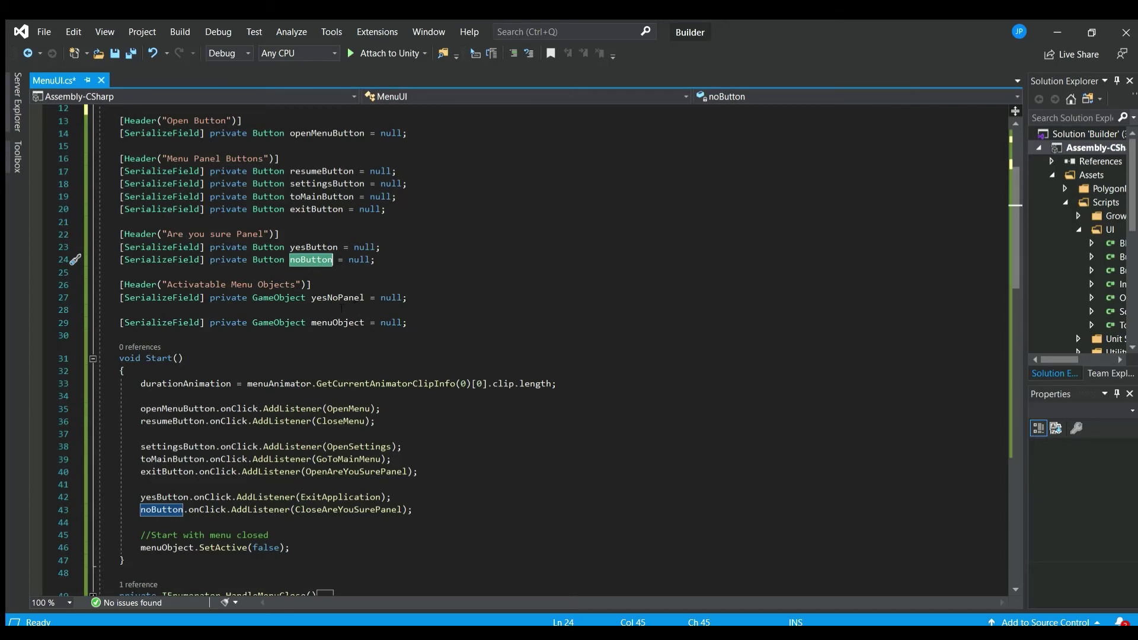
click(350, 322)
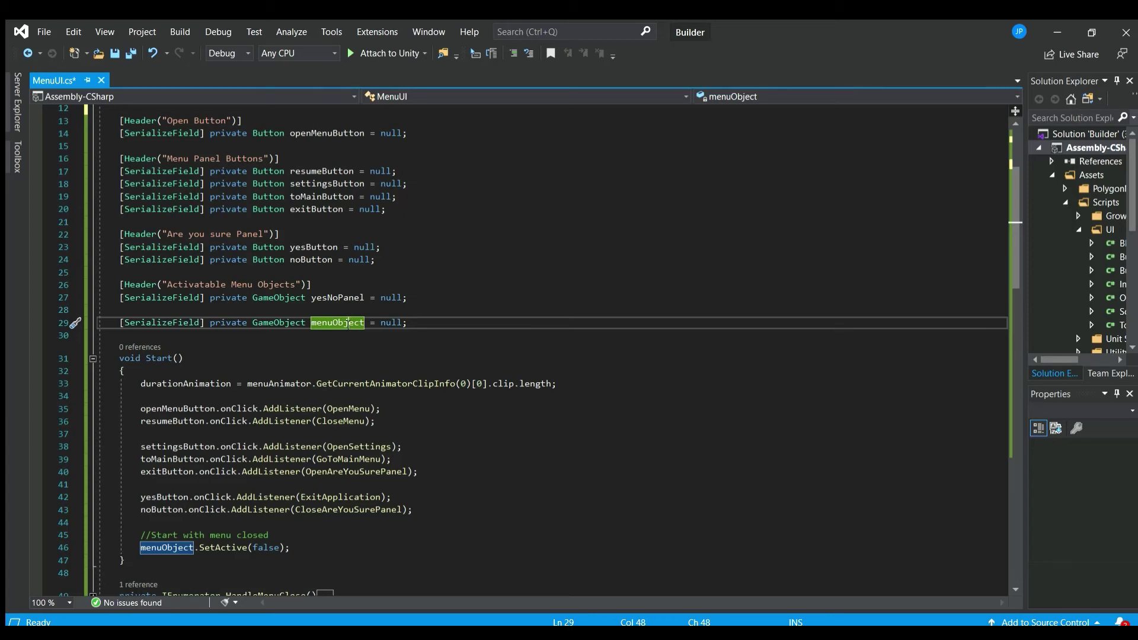
double_click(348, 322)
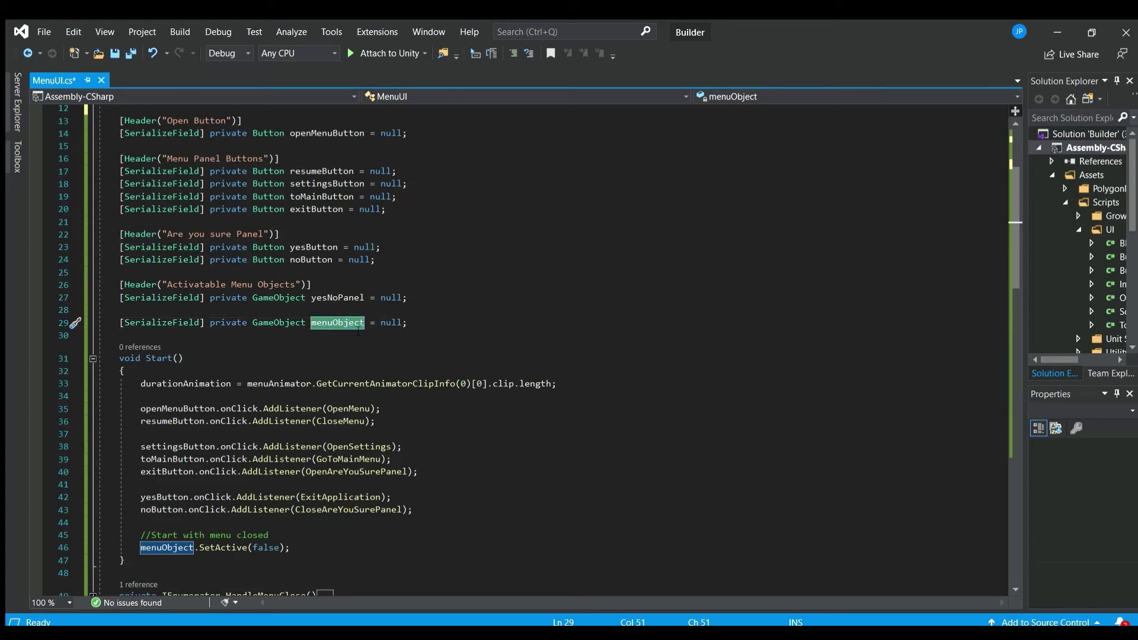
Examine the Start method's animation duration assignment, button onClick listeners and the line that deactivates menuObject.
scroll(357, 317, down, 4)
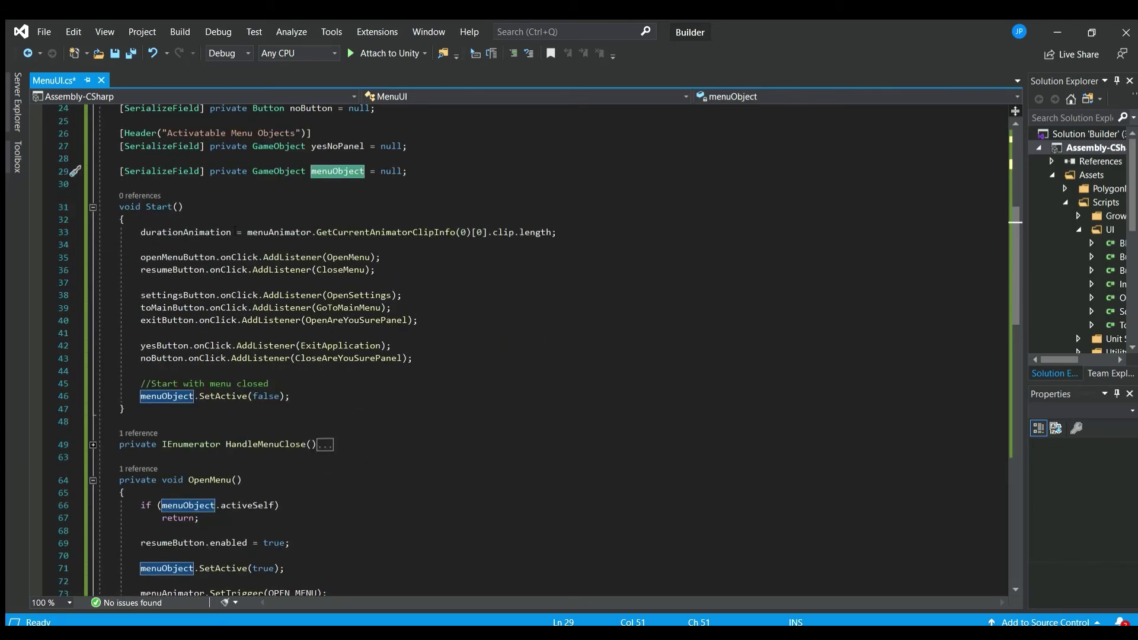
double_click(263, 233)
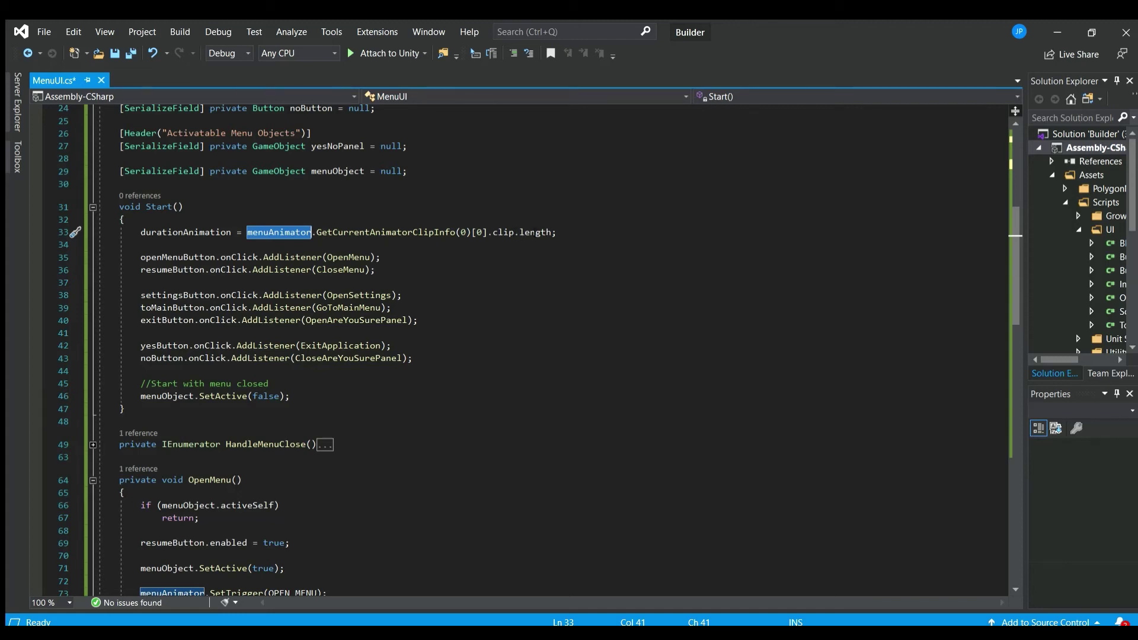
click(493, 261)
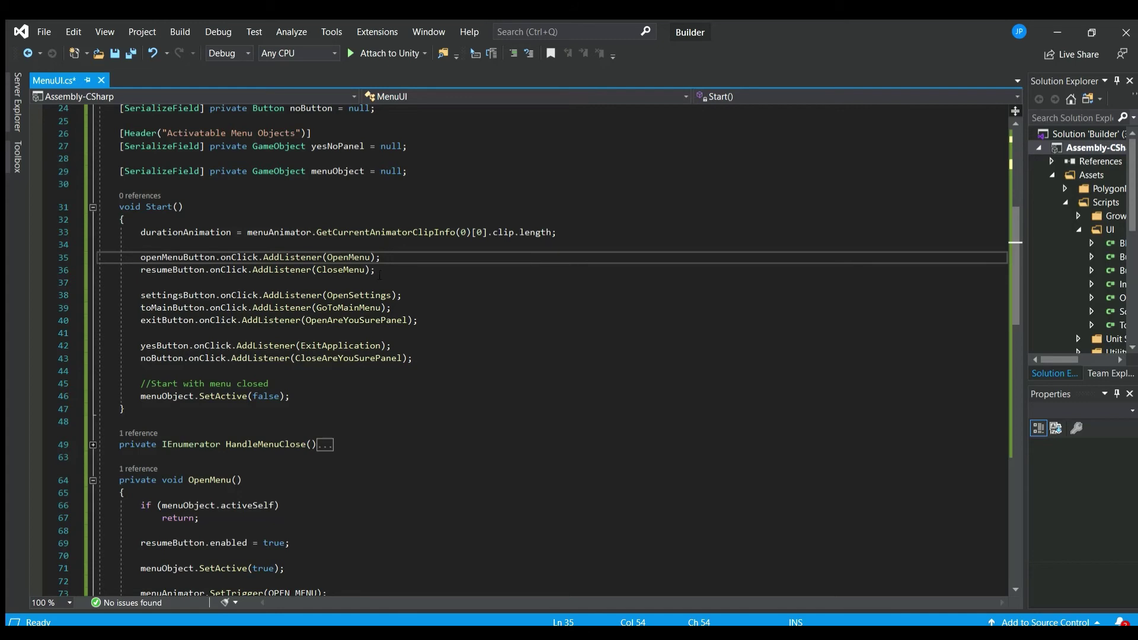
scroll(380, 275, down, 1)
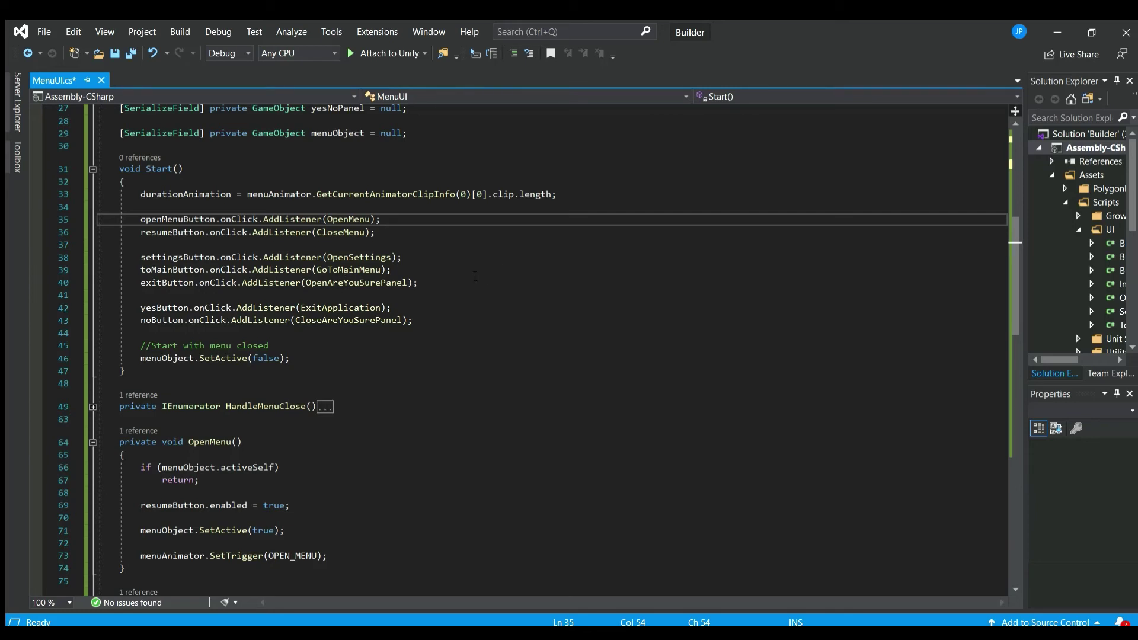
scroll(446, 270, down, 1)
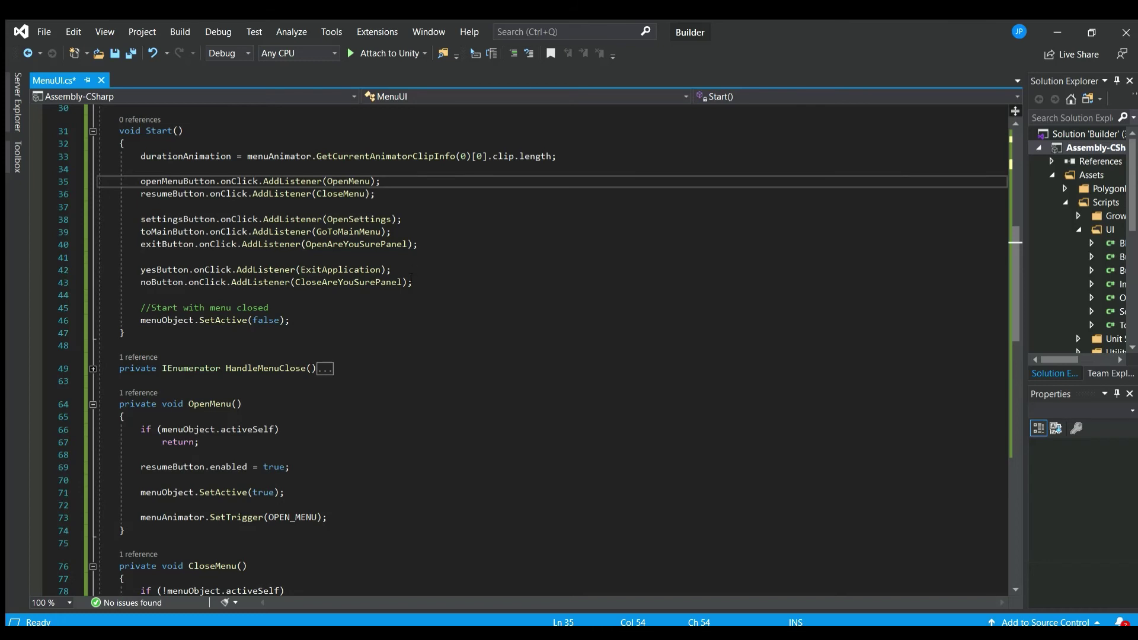
scroll(417, 268, down, 1)
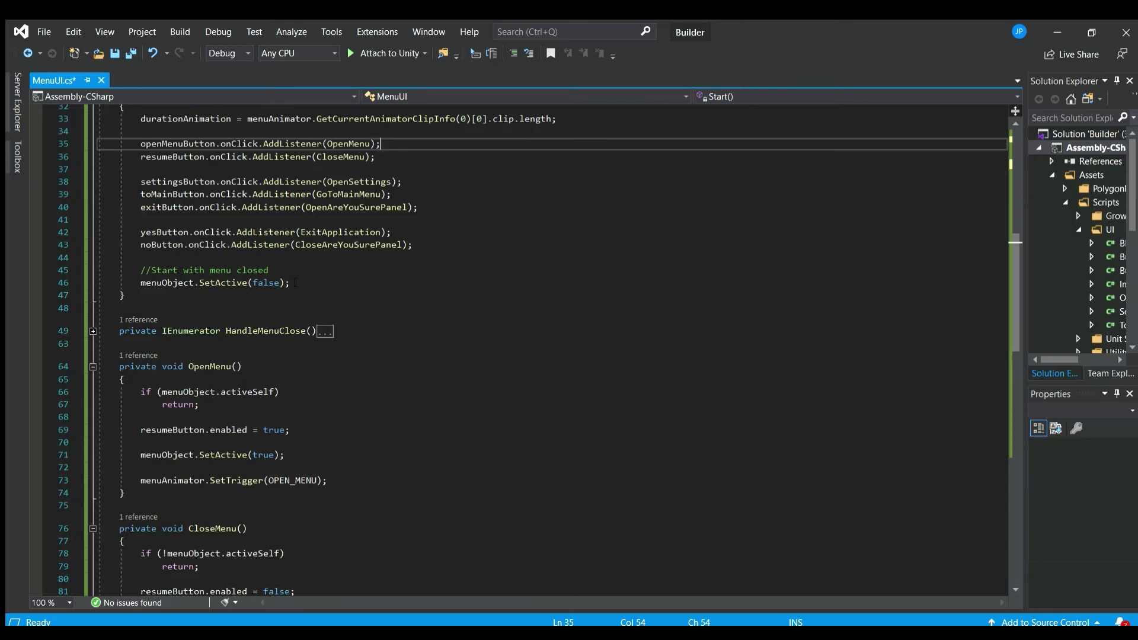
scroll(318, 279, down, 1)
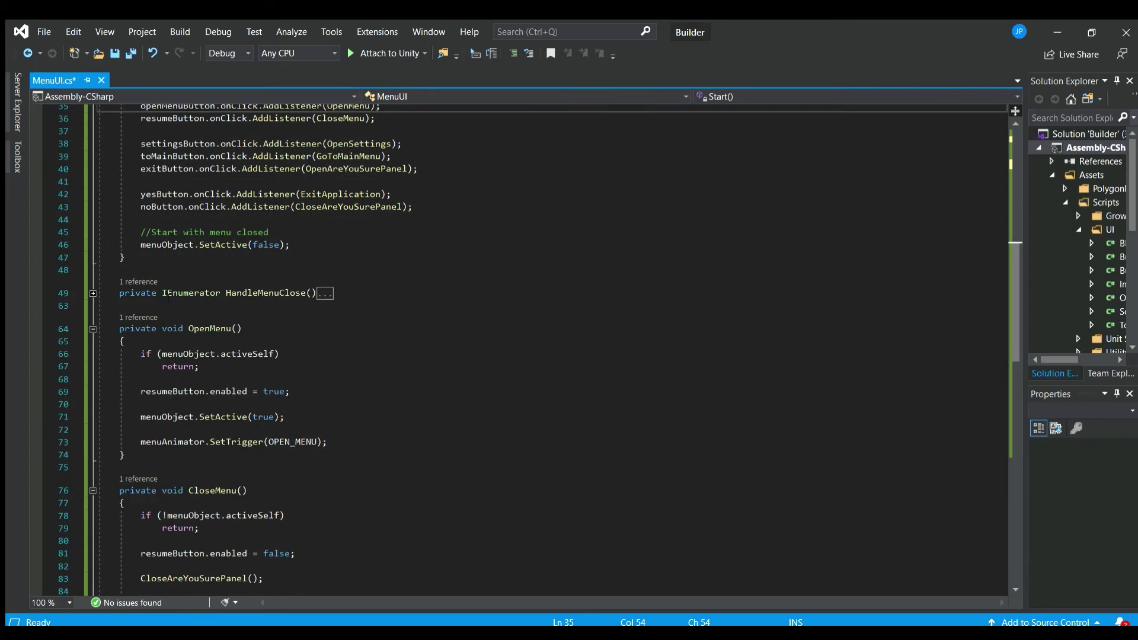
Expand the collapsed HandleMenuClose coroutine and read through it along with the OpenMenu and CloseMenu methods.
click(93, 293)
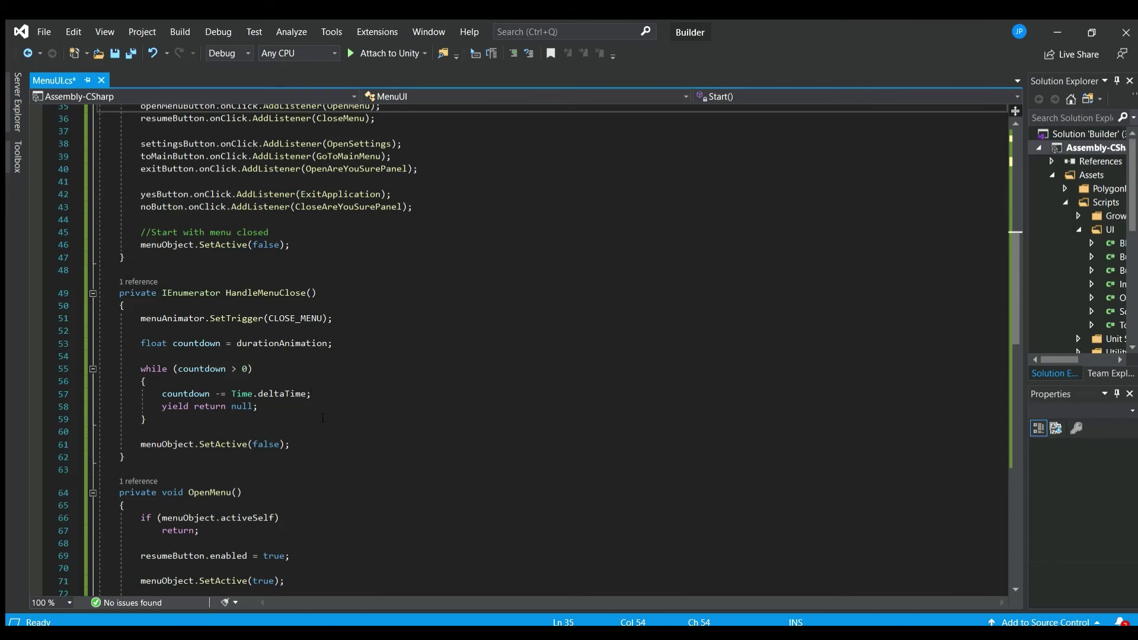
scroll(373, 392, down, 1)
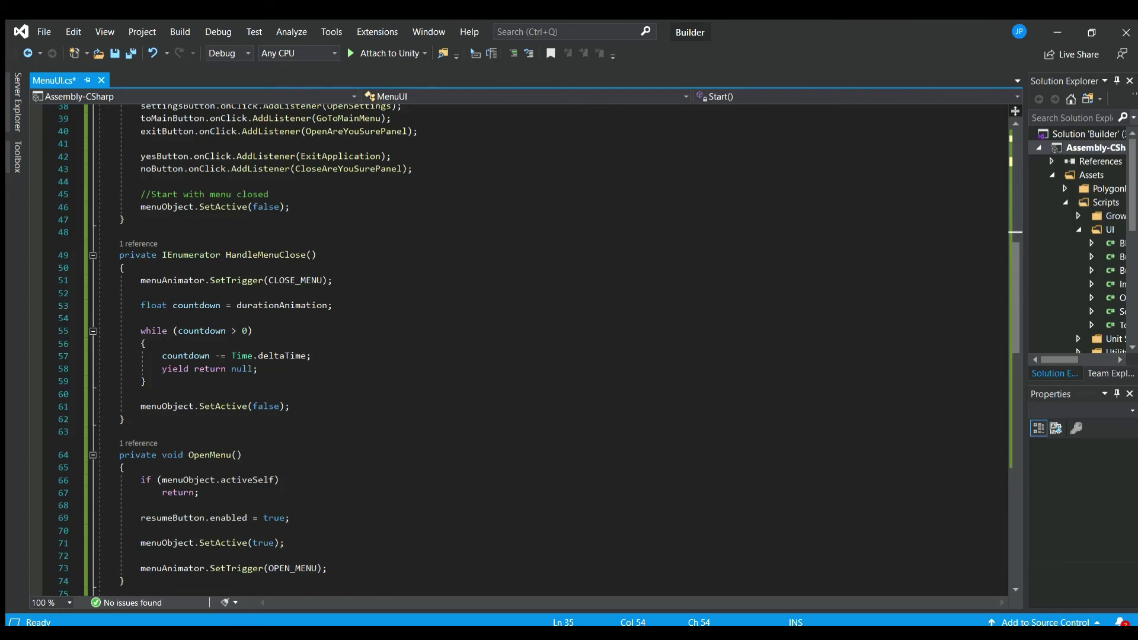
scroll(276, 422, down, 3)
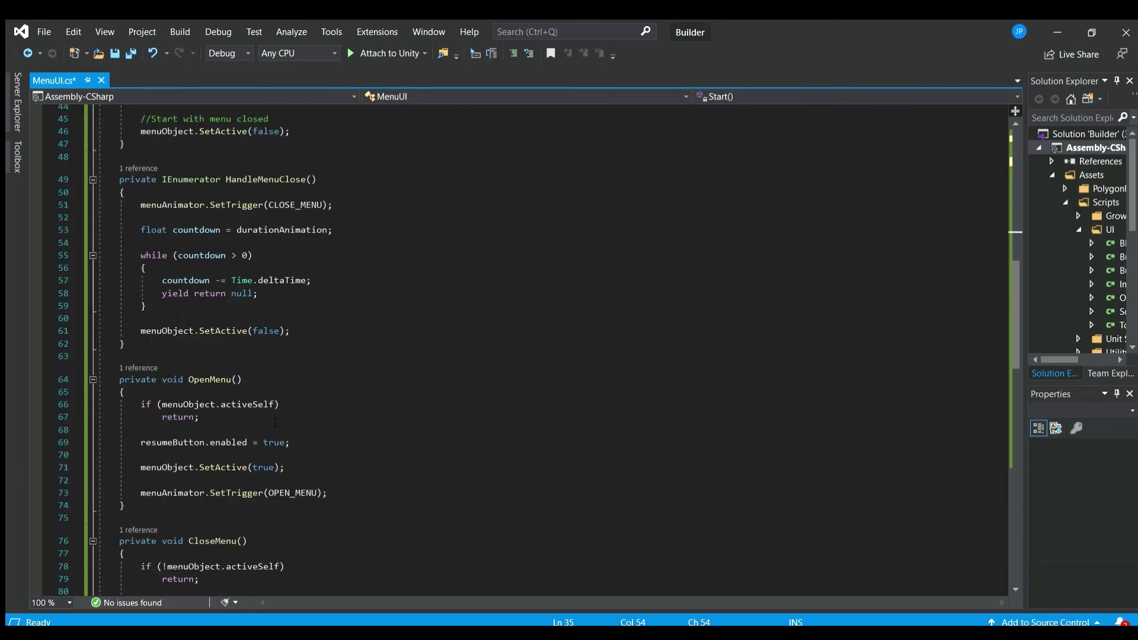
scroll(232, 347, down, 1)
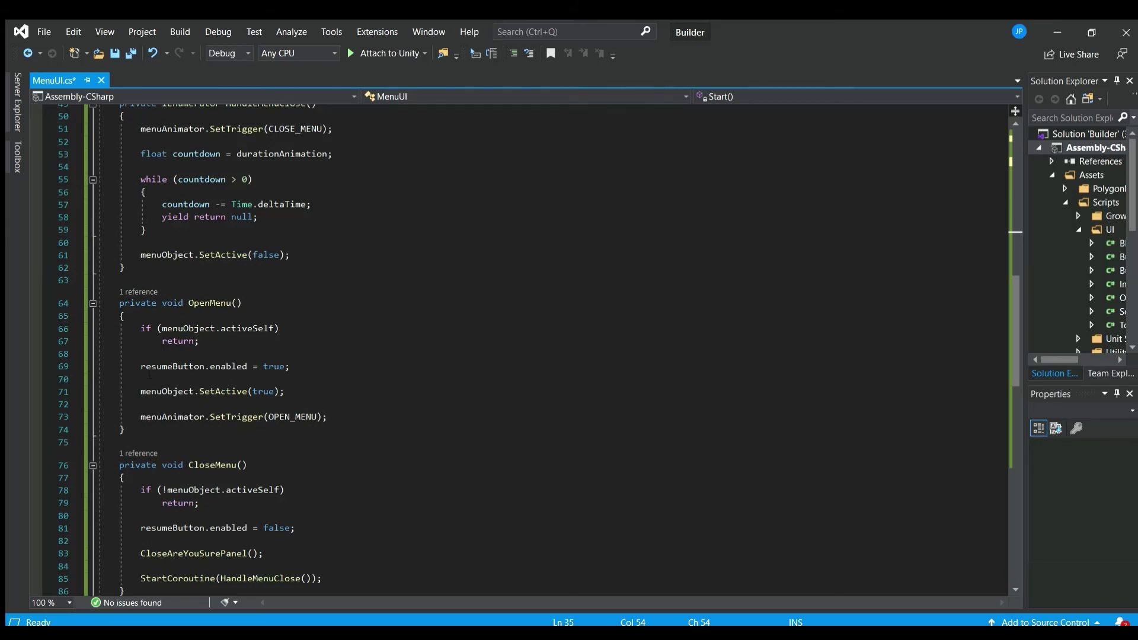
scroll(149, 374, down, 1)
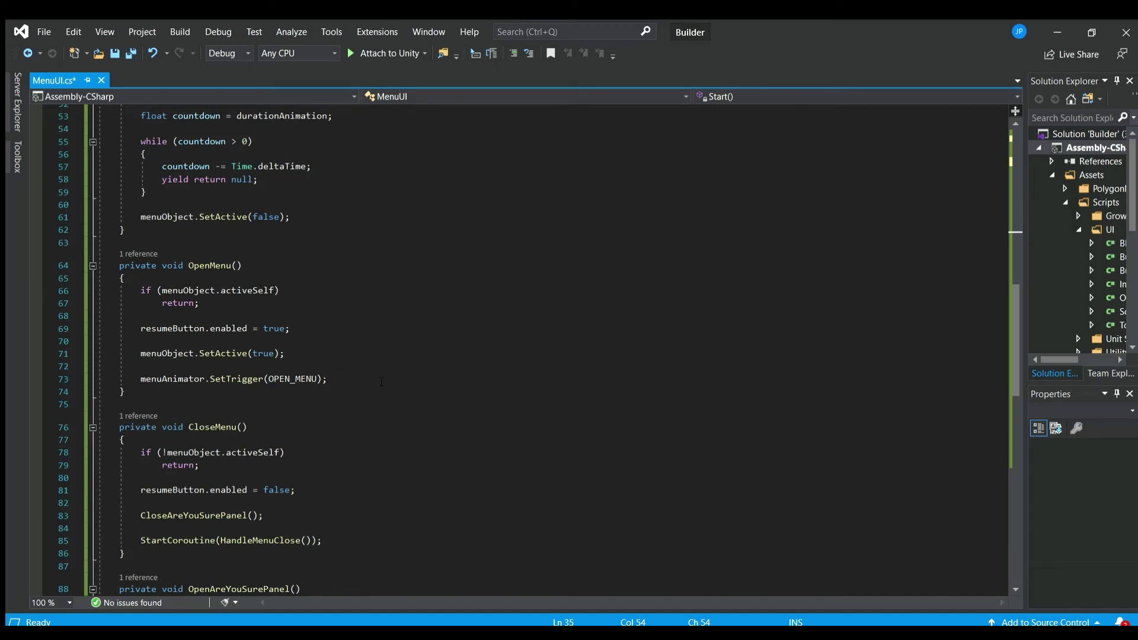
scroll(404, 365, down, 2)
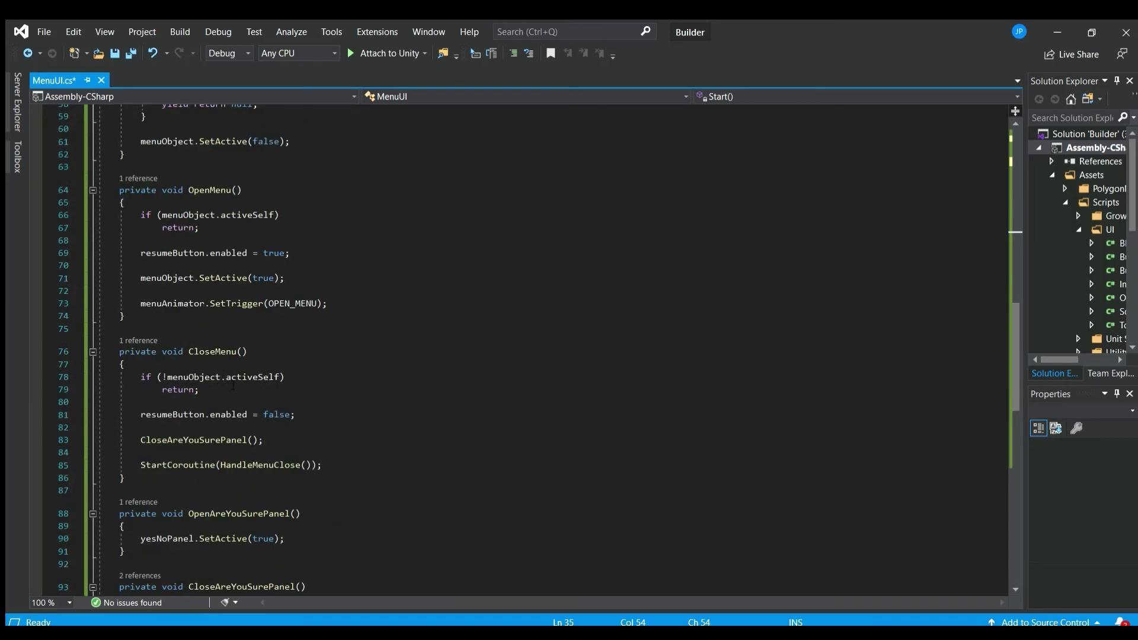
scroll(368, 373, down, 1)
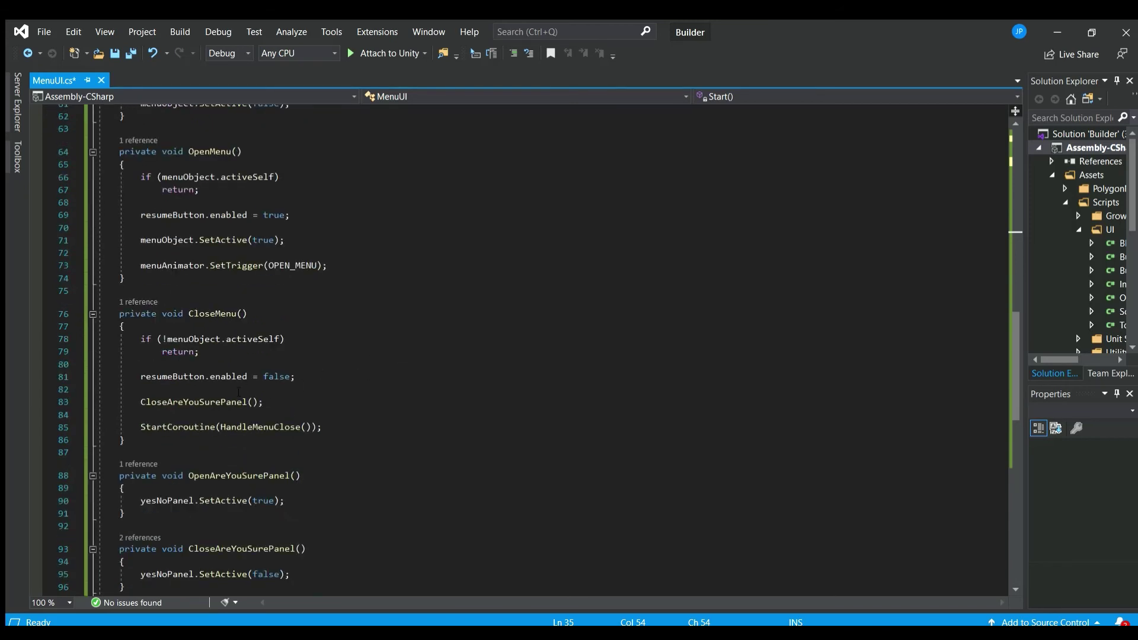
scroll(228, 403, down, 1)
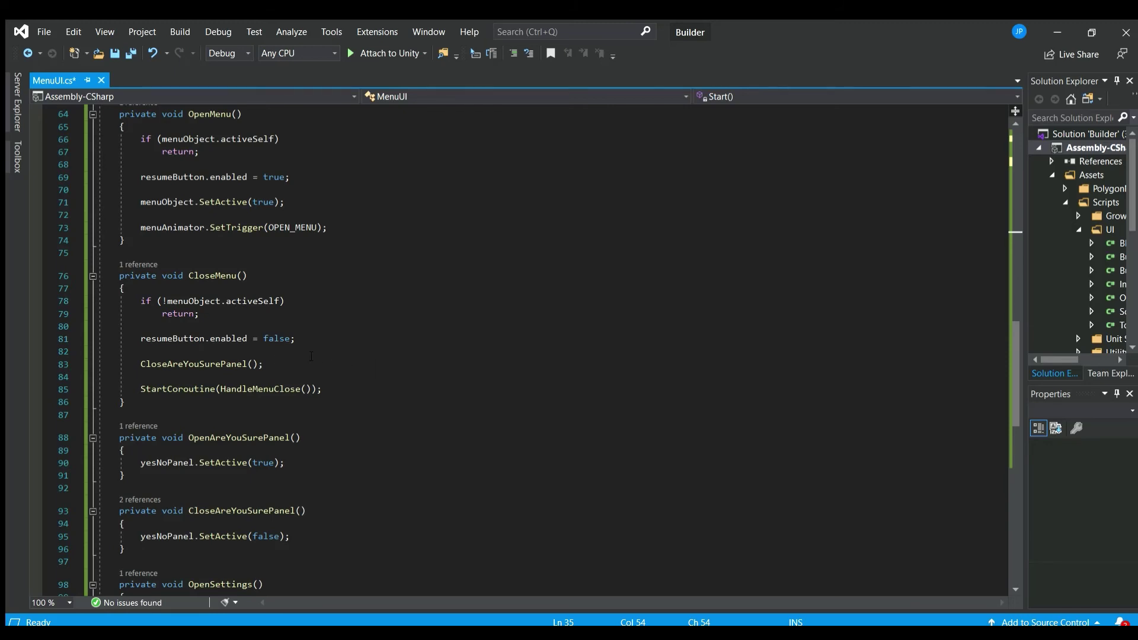
scroll(173, 391, up, 8)
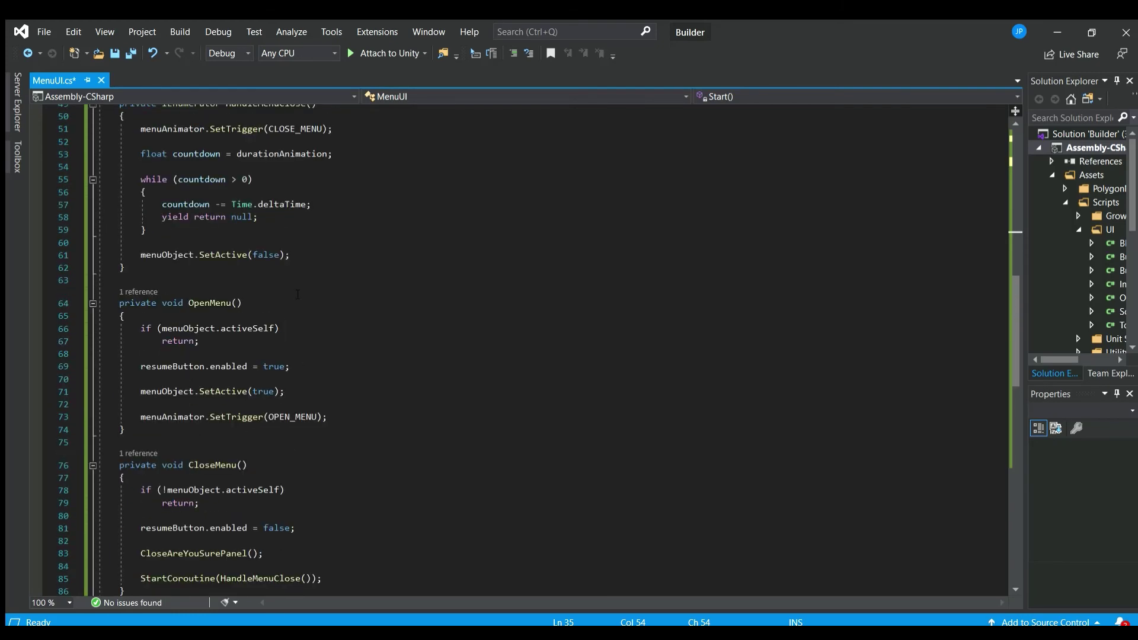
Read the remaining MenuUI methods from OpenAreYouSurePanel to ExitApplication, and return to the field declarations at the start of the class.
scroll(269, 282, down, 12)
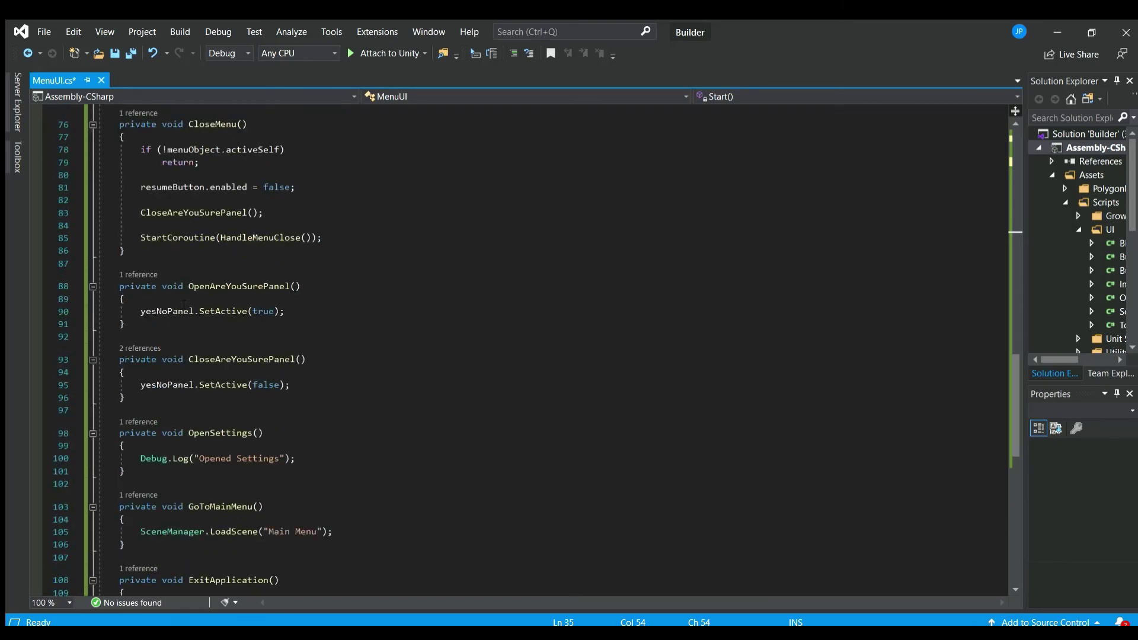
scroll(197, 308, down, 1)
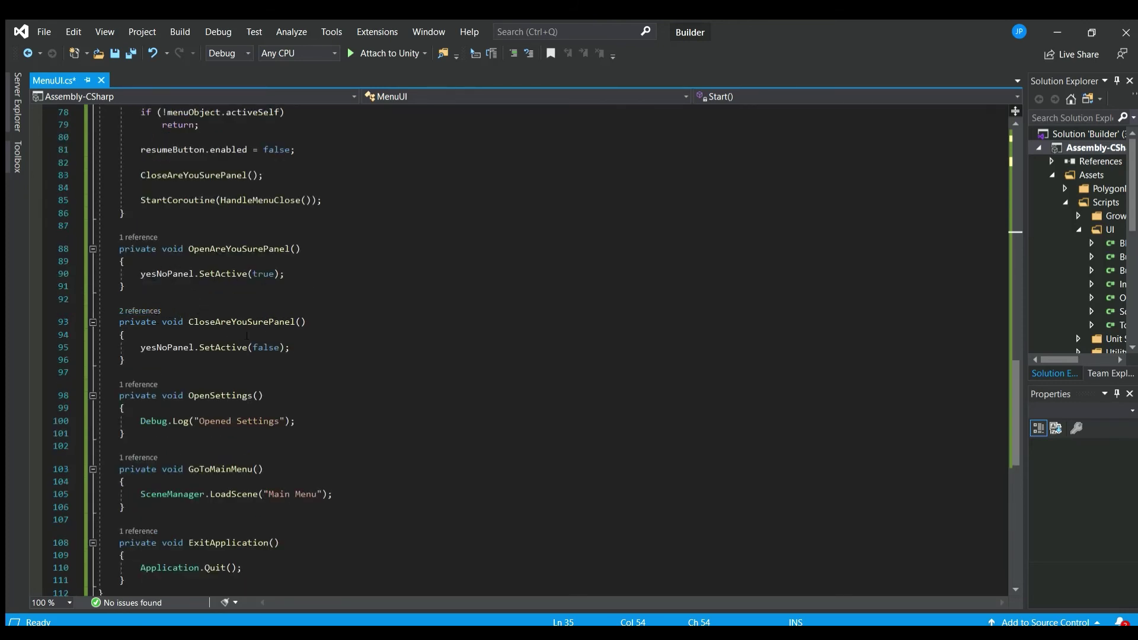
scroll(247, 336, down, 2)
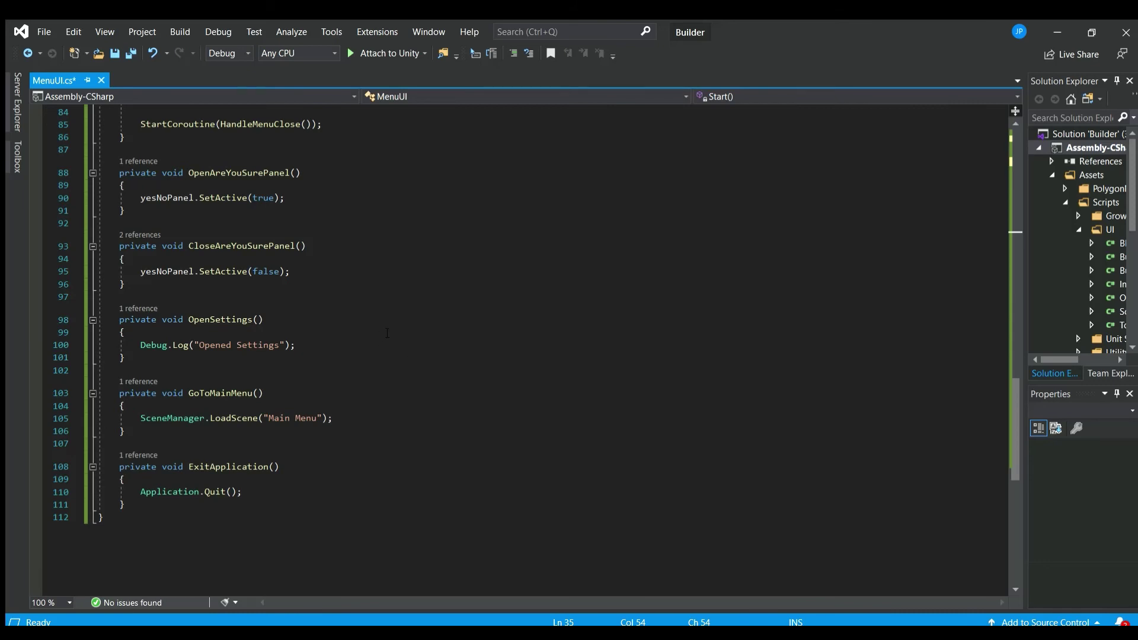
scroll(363, 328, down, 1)
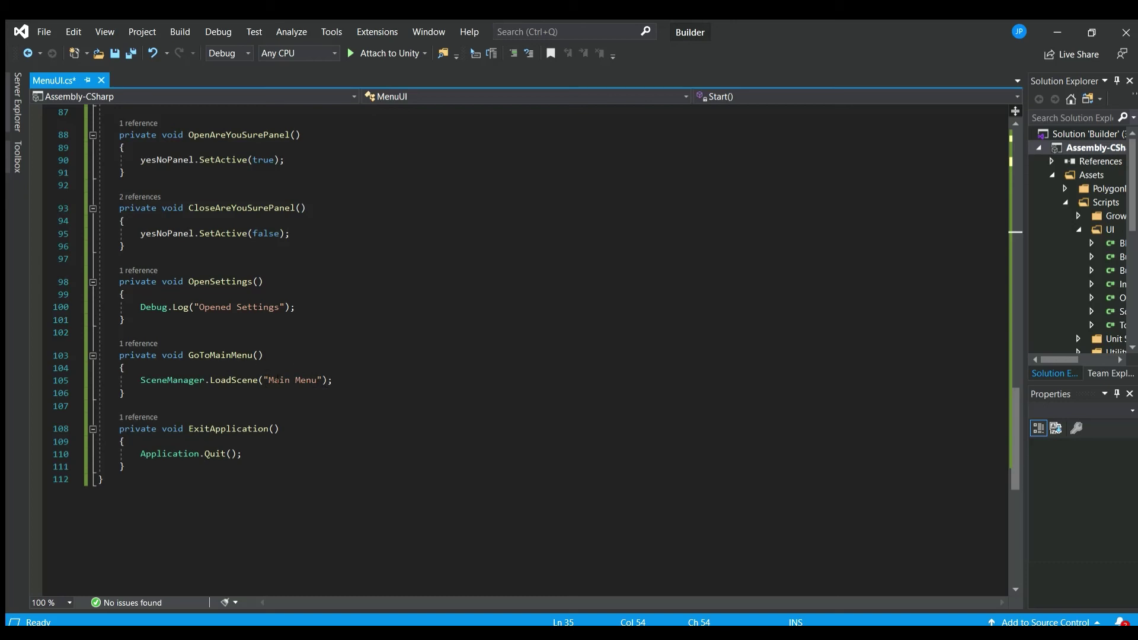
scroll(356, 380, down, 1)
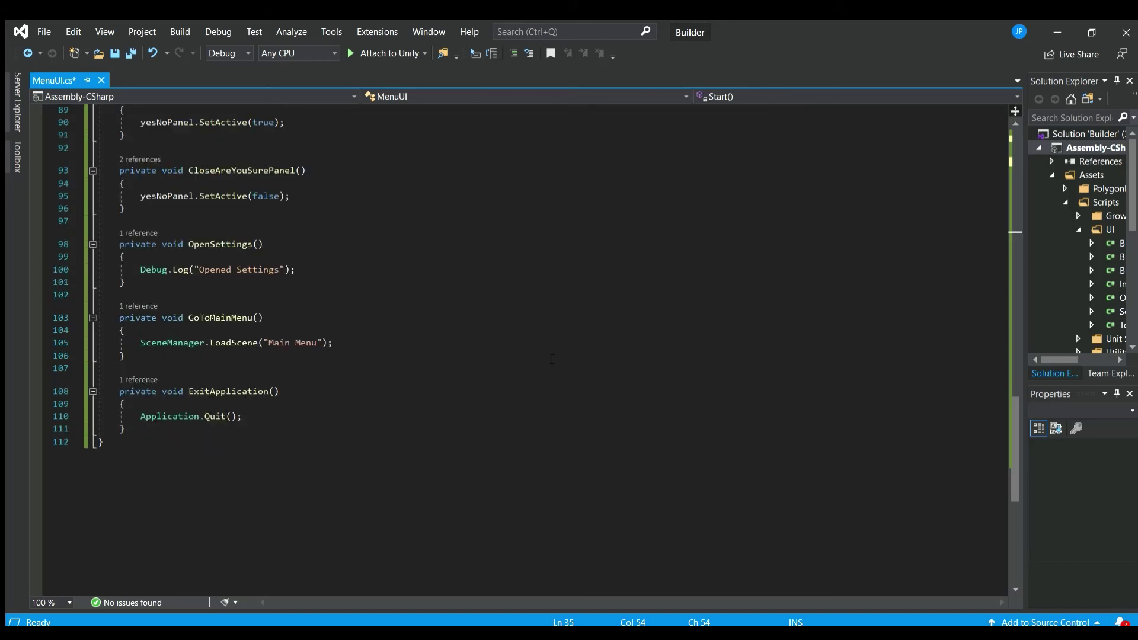
scroll(552, 360, up, 20)
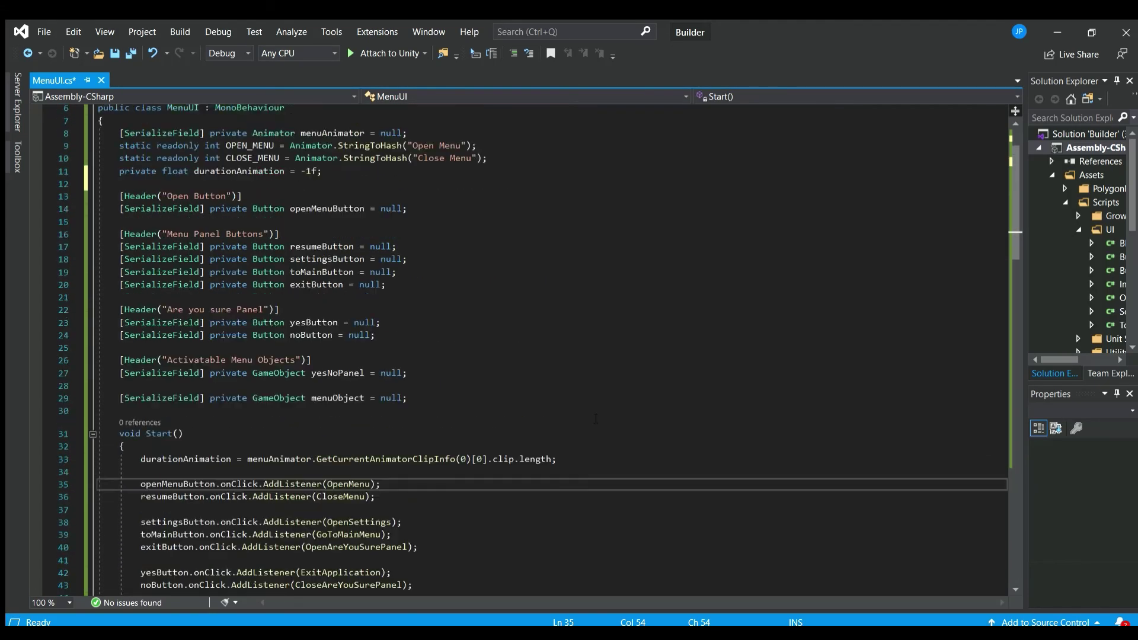
scroll(595, 418, up, 2)
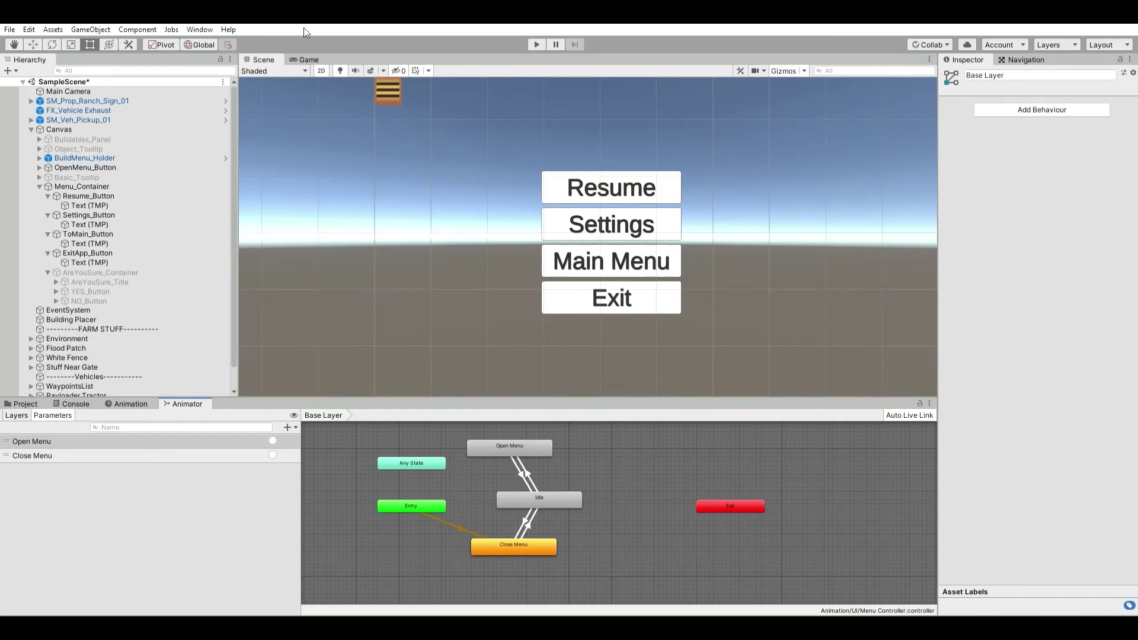
Assign the Canvas's own Animator component to the Menu Animator reference of its Menu UI script.
click(168, 129)
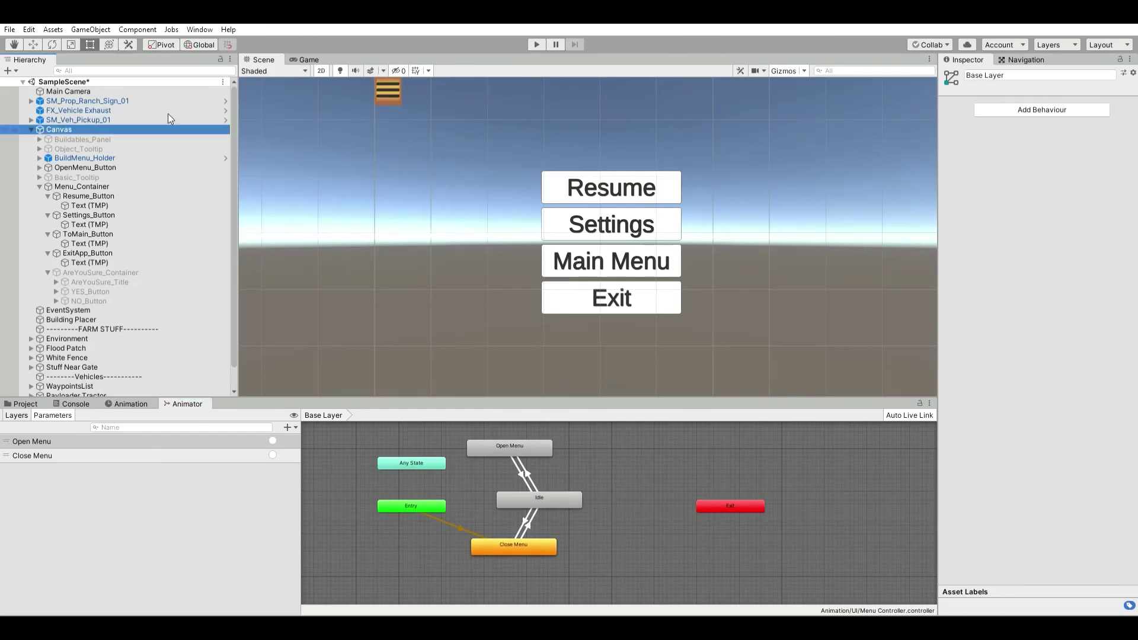
scroll(1016, 192, down, 3)
click(1011, 217)
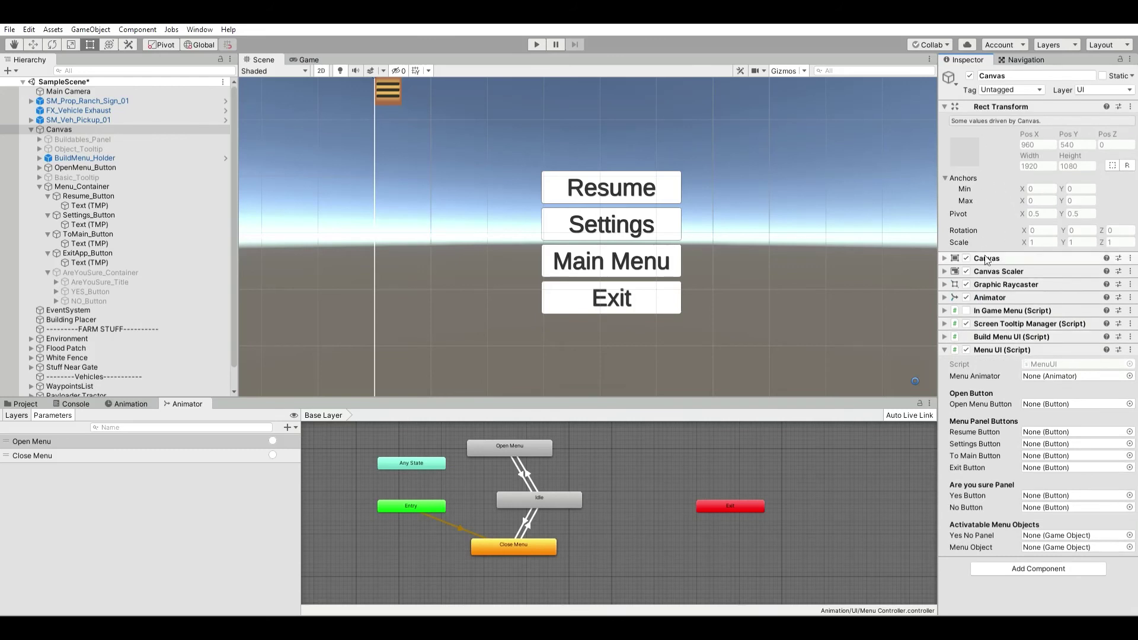
drag(1002, 297, 1086, 372)
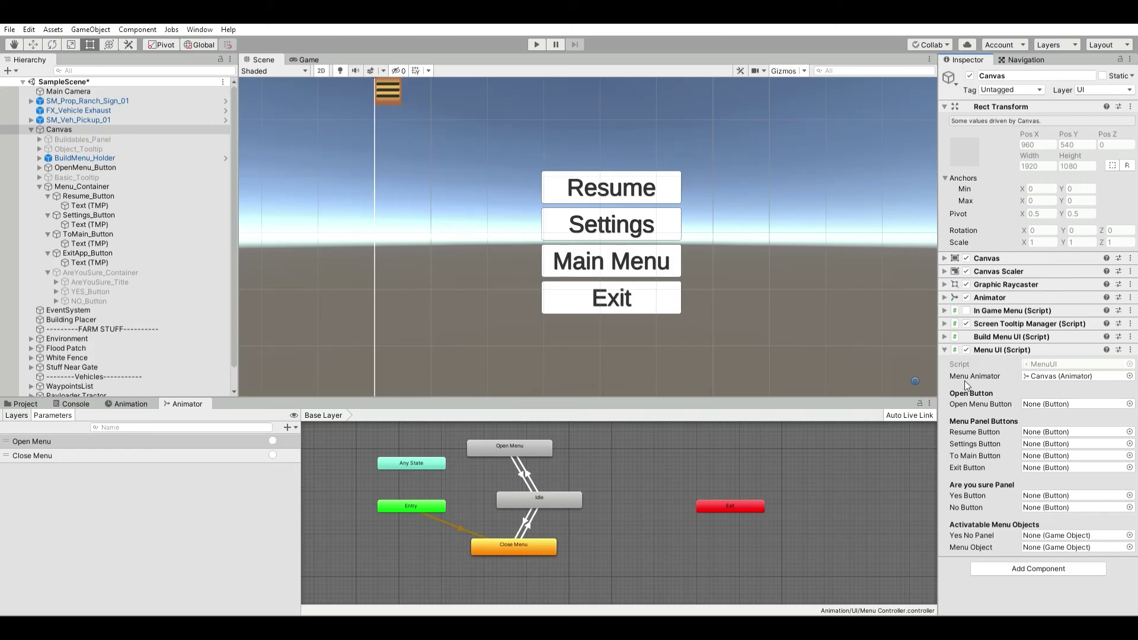
Fill Menu UI's open and menu panel button references with OpenMenu_Button, Resume_Button, Settings_Button, ToMain_Button and ExitApp_Button.
drag(84, 167, 1075, 432)
drag(122, 215, 1067, 444)
drag(88, 234, 1076, 456)
drag(119, 253, 1061, 468)
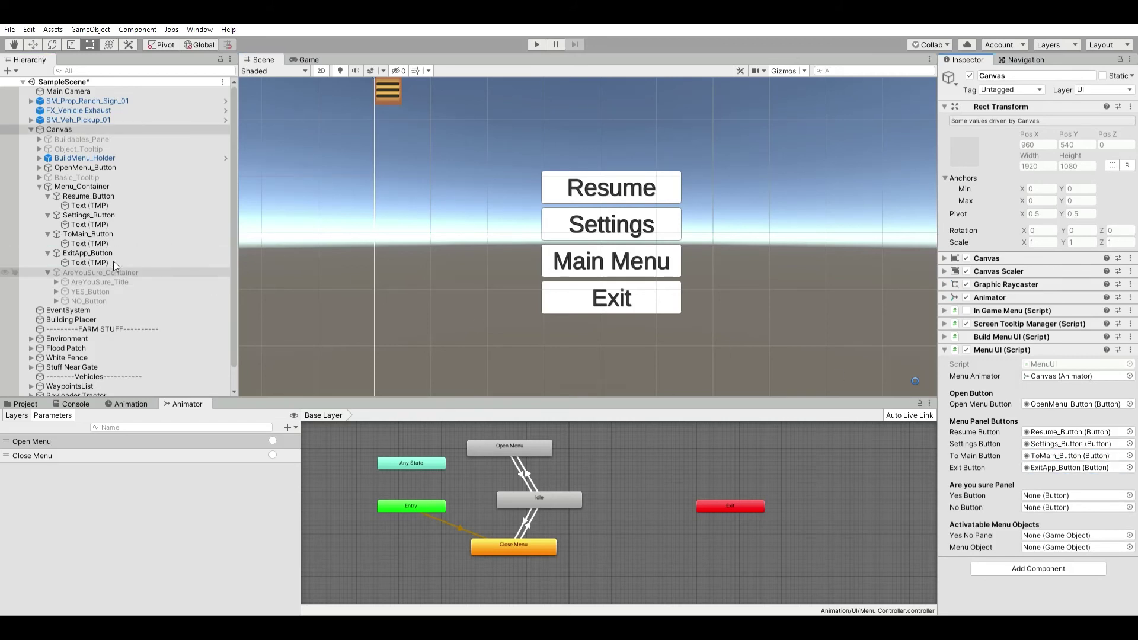
Assign AreYouSure_Container as Yes No Panel, YES_Button and NO_Button as the confirmation buttons, and Menu_Container as Menu Object.
drag(112, 272, 1034, 534)
drag(144, 291, 1067, 492)
drag(160, 301, 1064, 504)
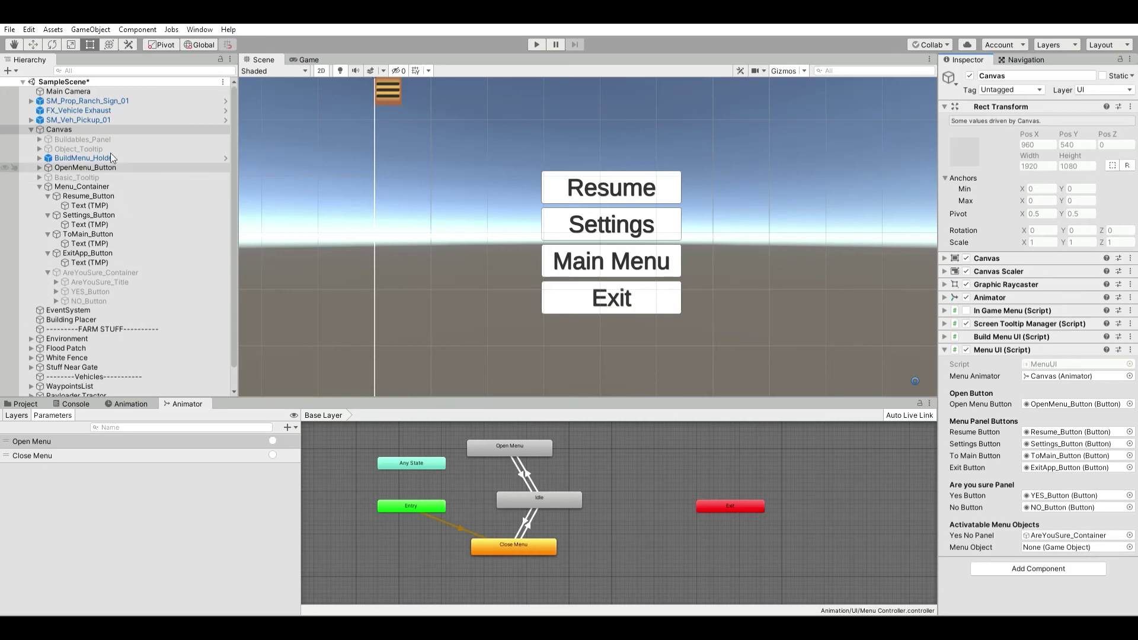
drag(95, 186, 1065, 541)
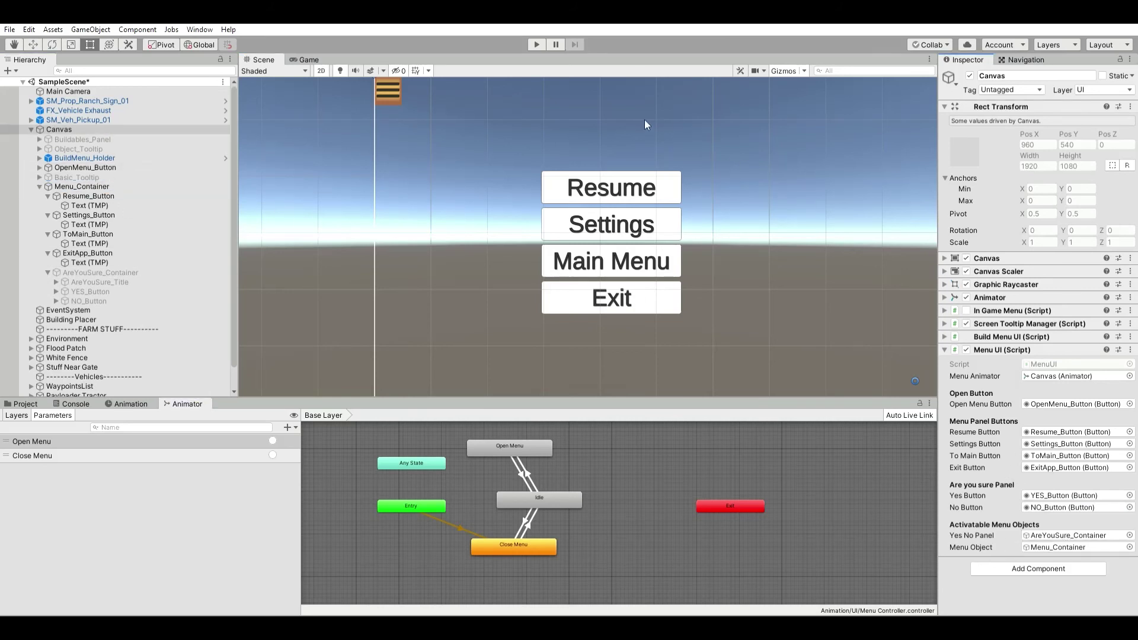
Run the game and test opening the in-game menu, closing it with Resume and opening it again.
click(534, 42)
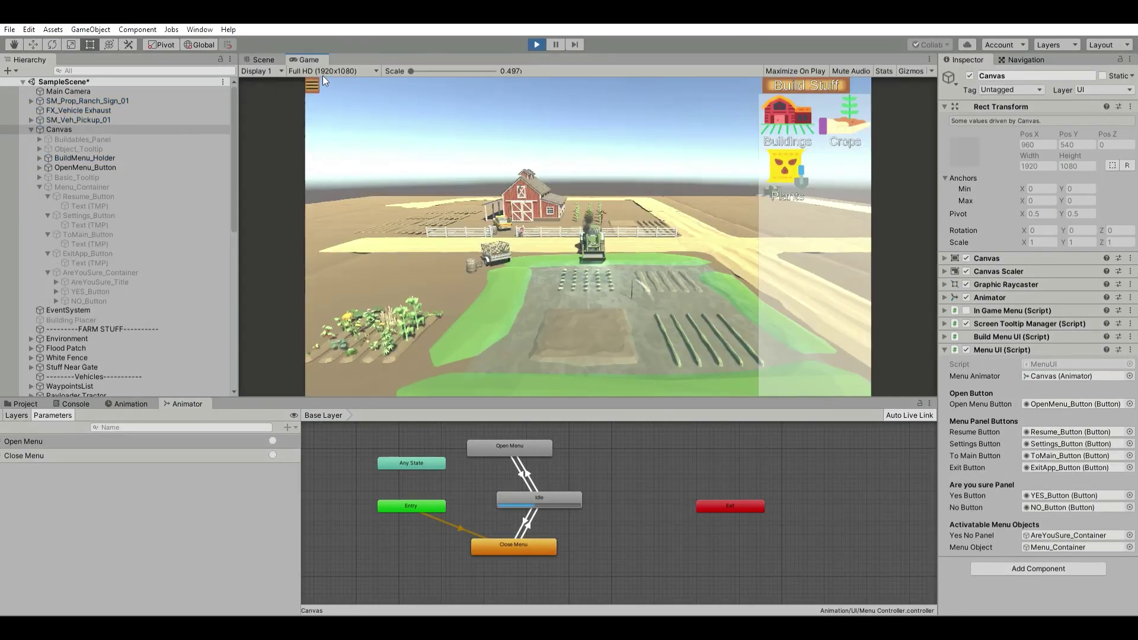
click(315, 80)
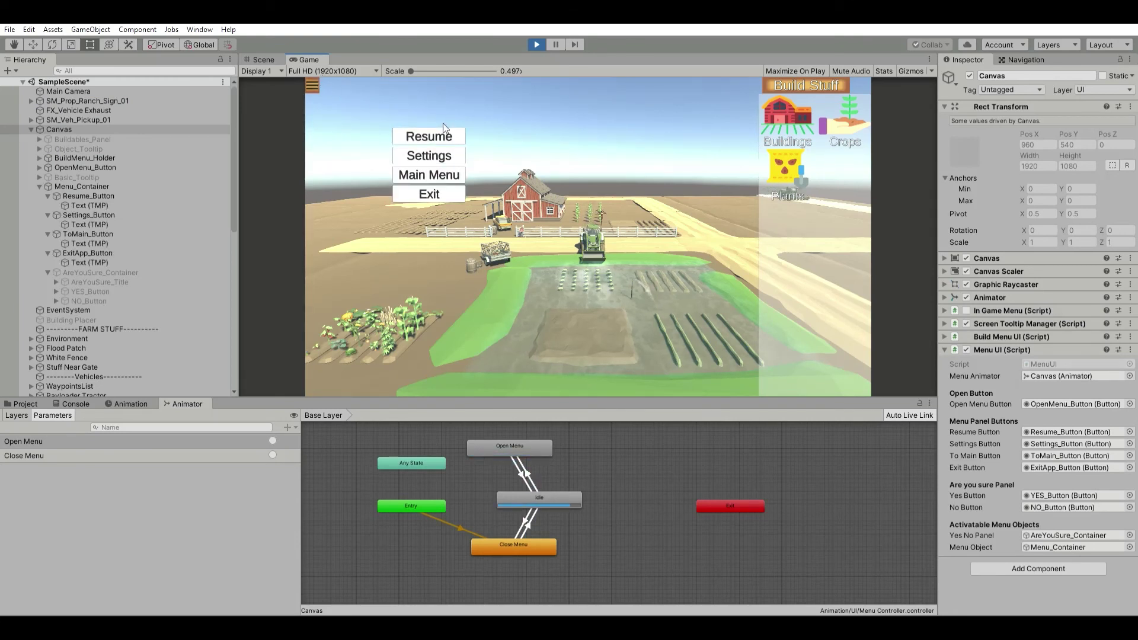
click(444, 131)
click(314, 82)
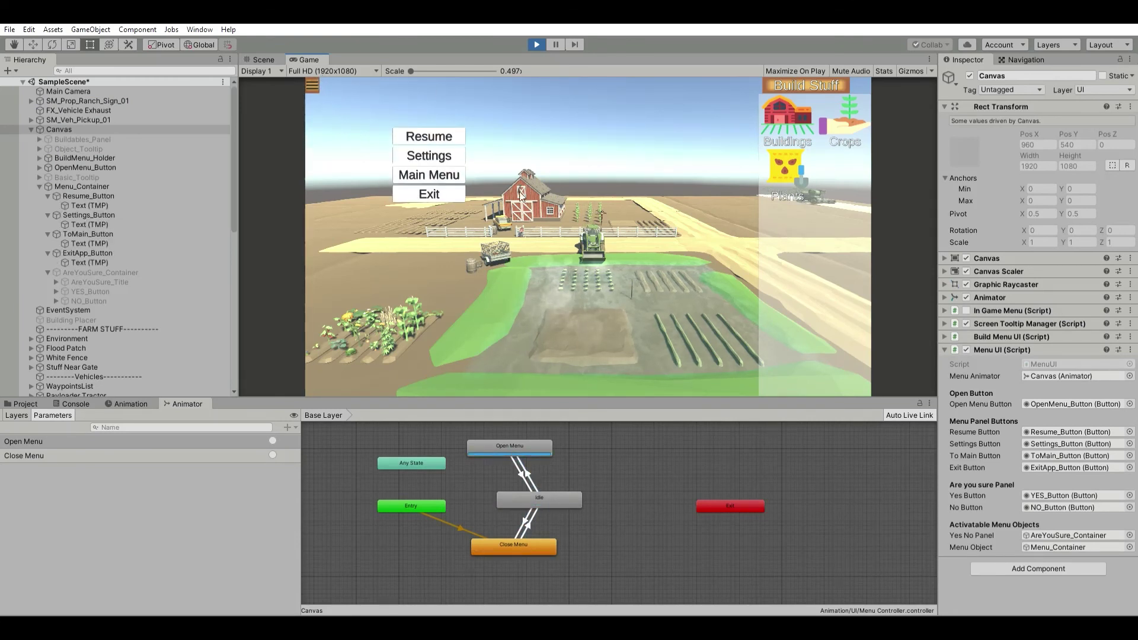
Test the Are you sure? prompt and the Settings button while checking the console output, and stop the game.
click(444, 193)
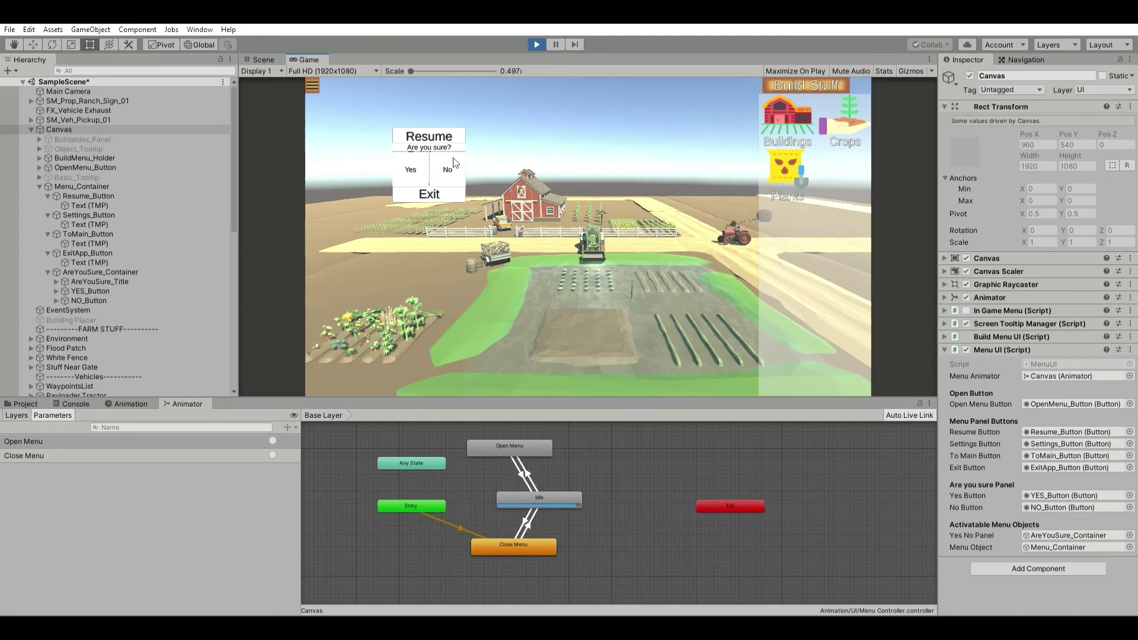
click(453, 158)
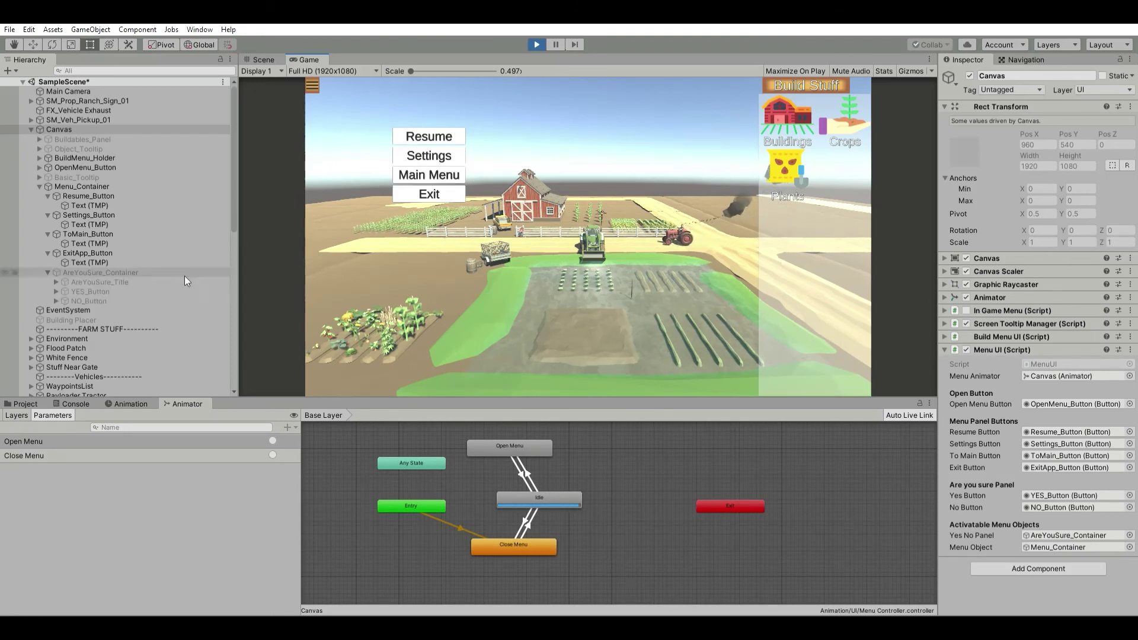
click(74, 404)
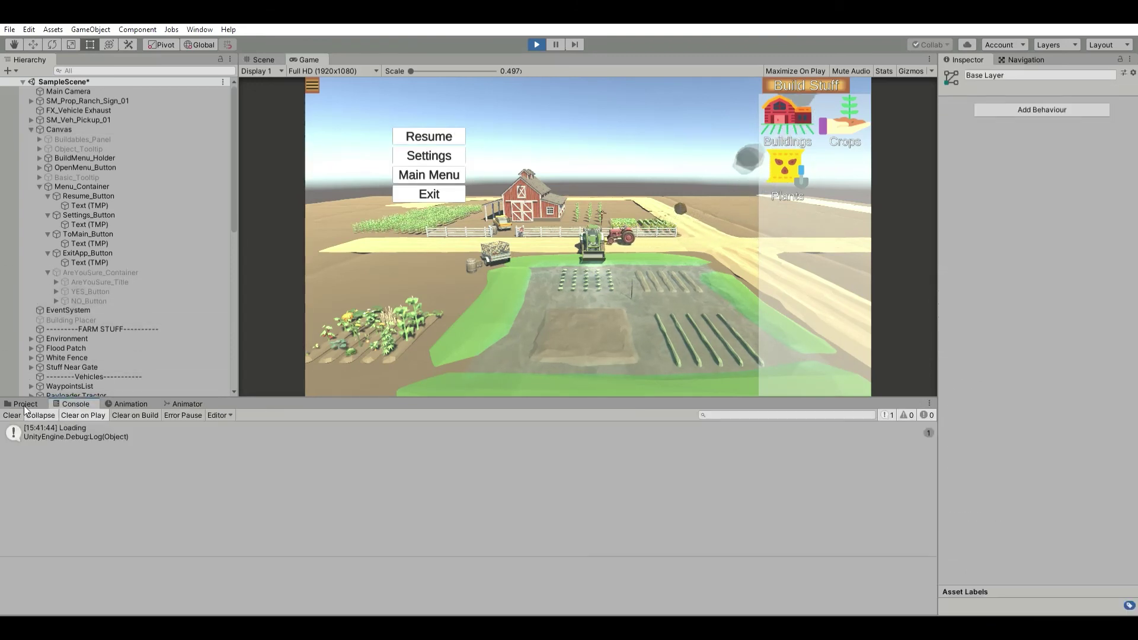
click(443, 153)
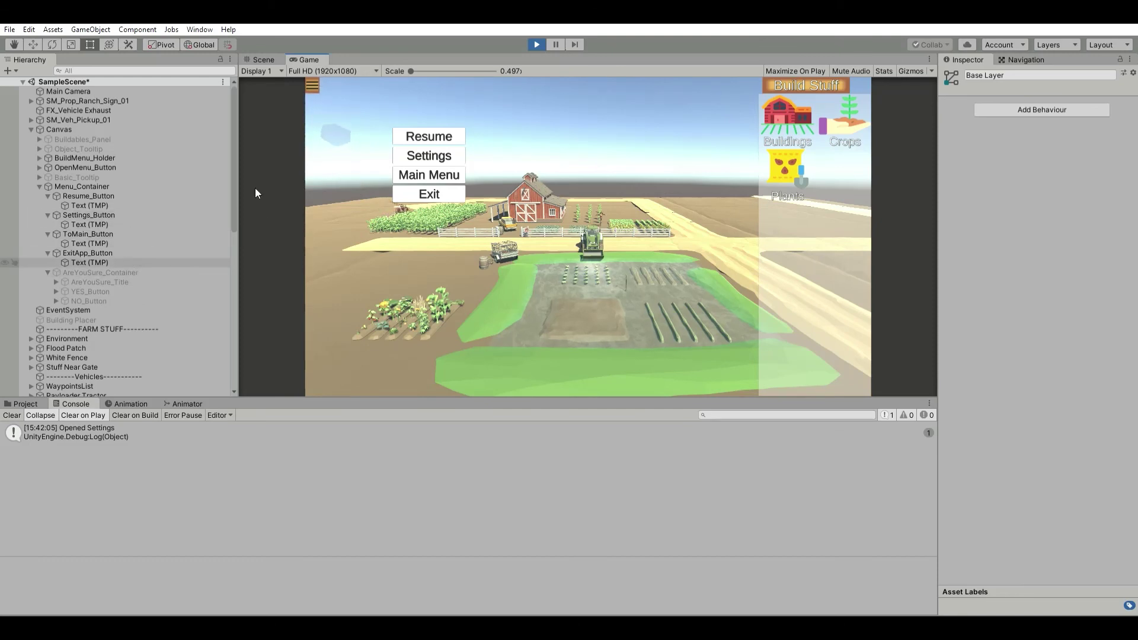
click(536, 44)
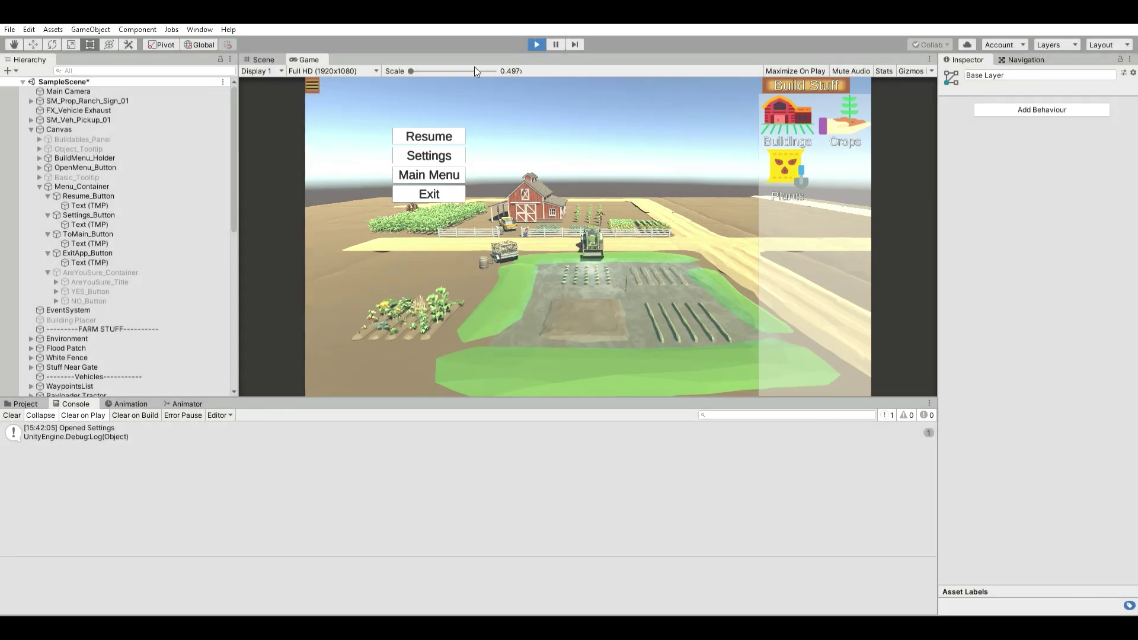
Activate AreYouSure_Container and tint the images of AreYouSure_Title, YES_Button and NO_Button light pink.
click(120, 271)
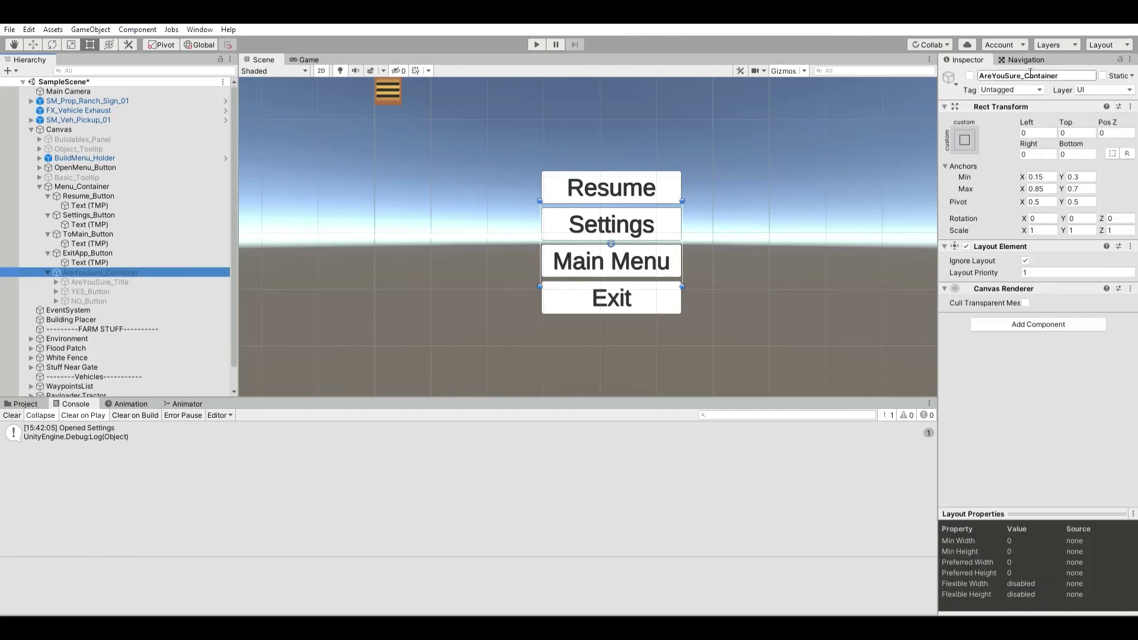
click(970, 75)
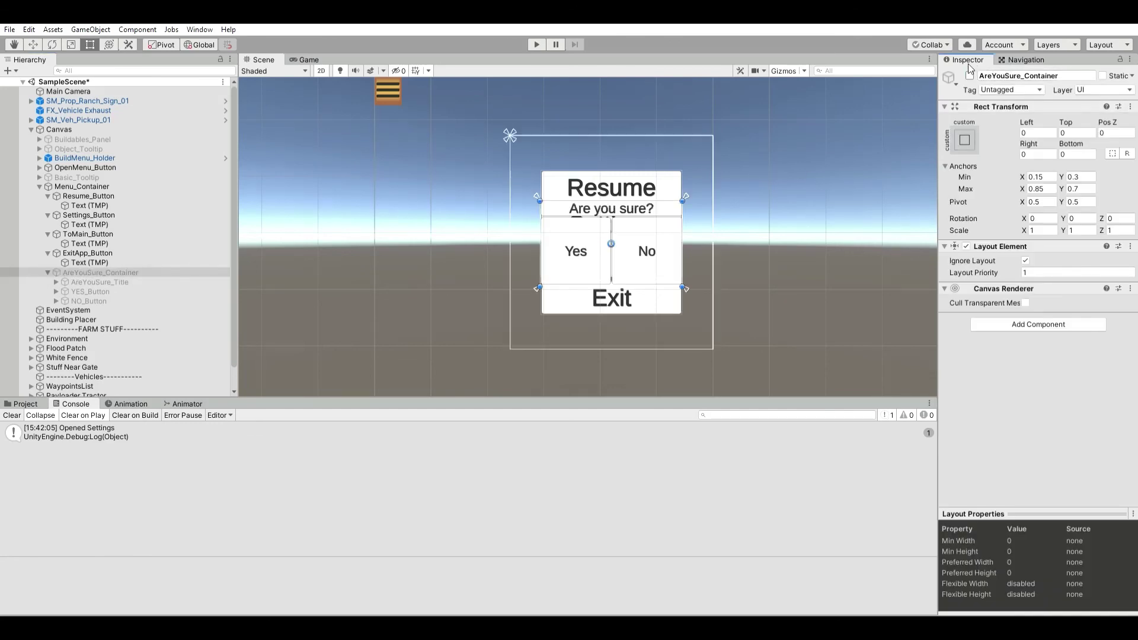
click(130, 281)
shift+click(119, 301)
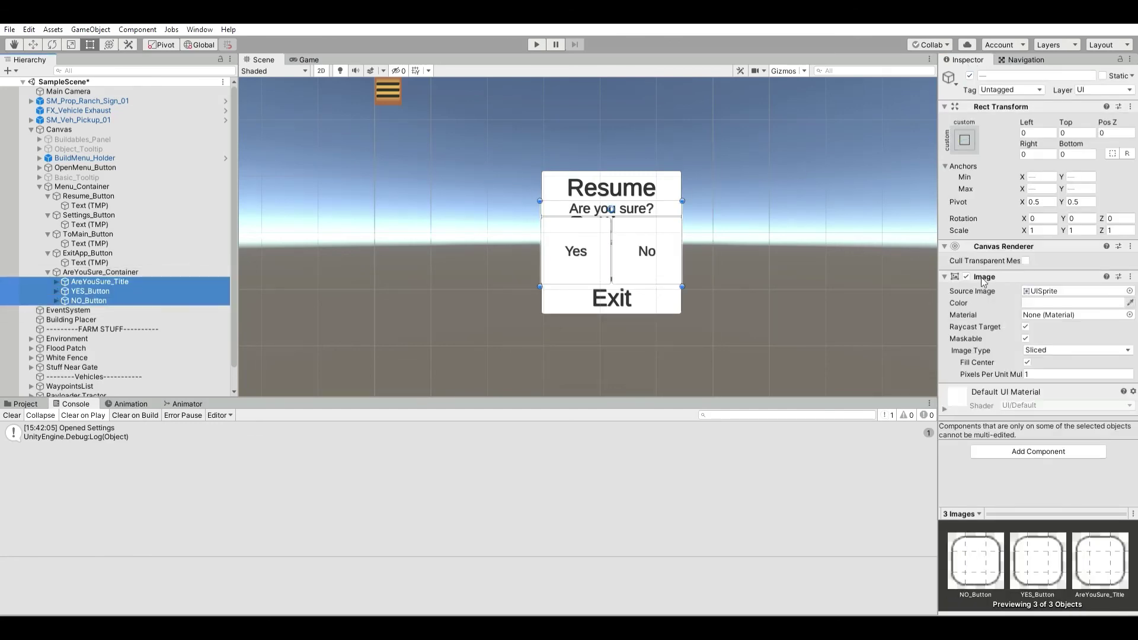
click(1073, 301)
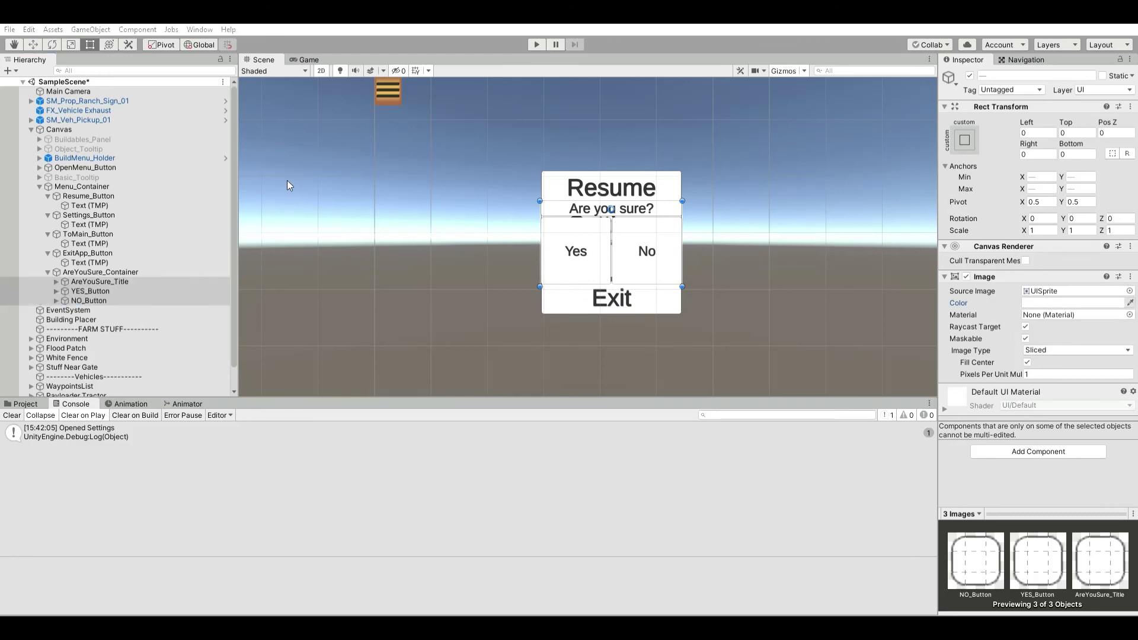
click(138, 162)
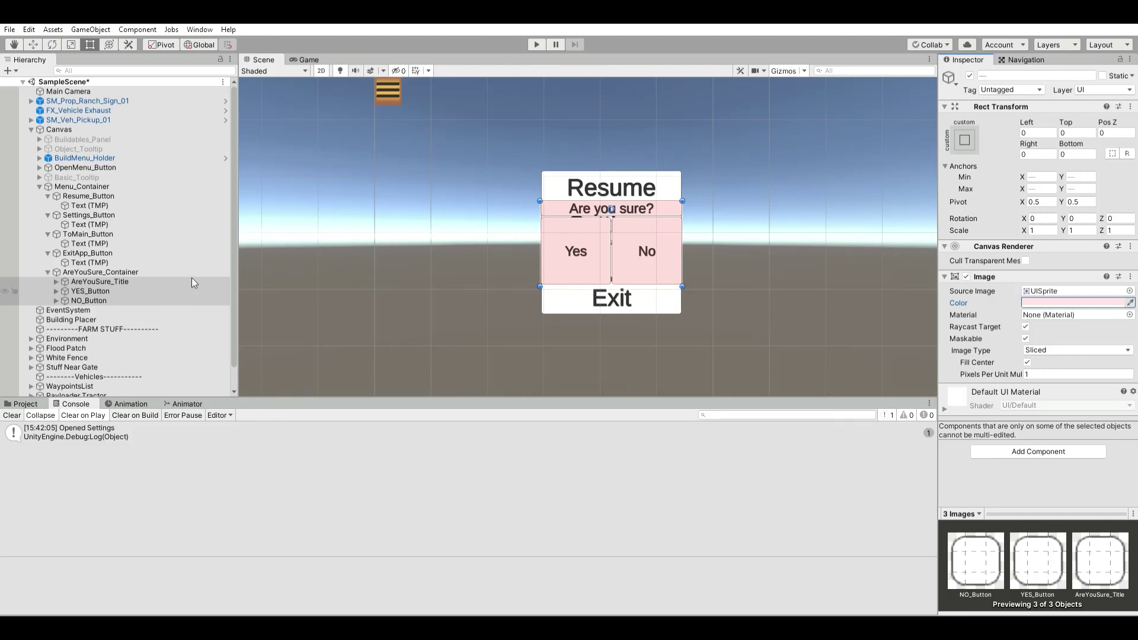
Browse to the Textures folder and inspect the dark antique wood and wood button textures.
click(24, 404)
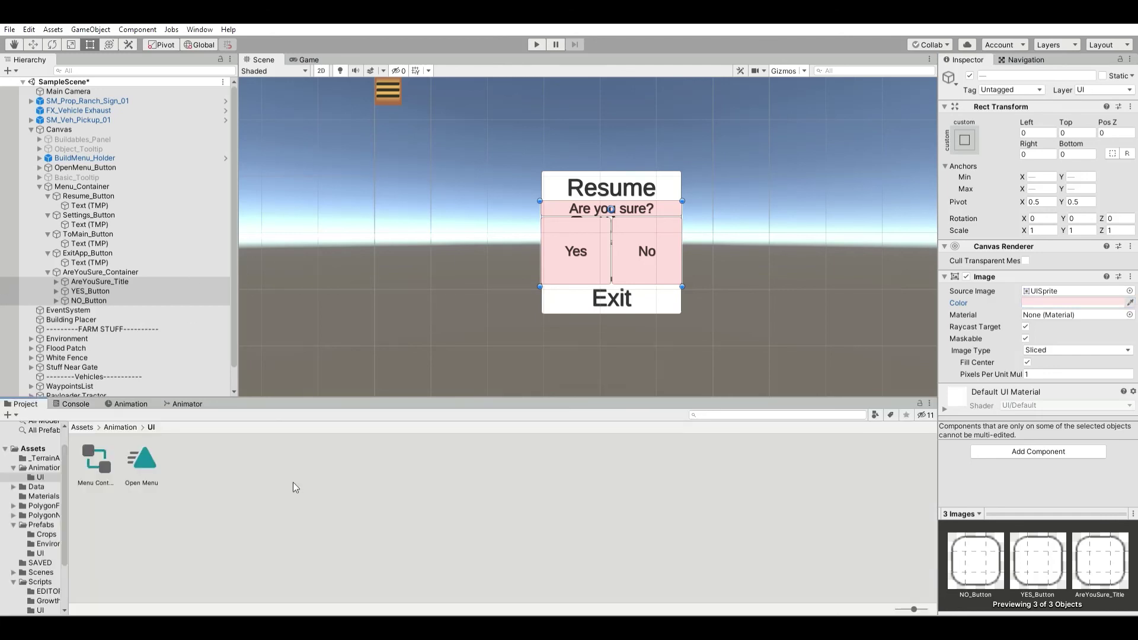
click(293, 482)
click(33, 449)
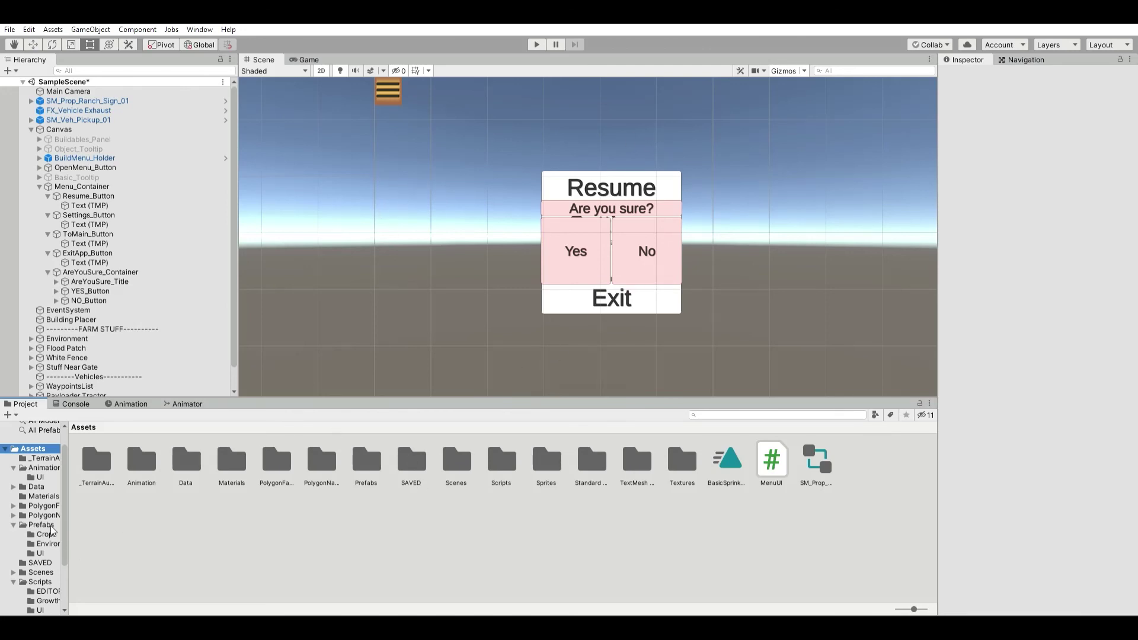
scroll(51, 531, down, 3)
click(43, 598)
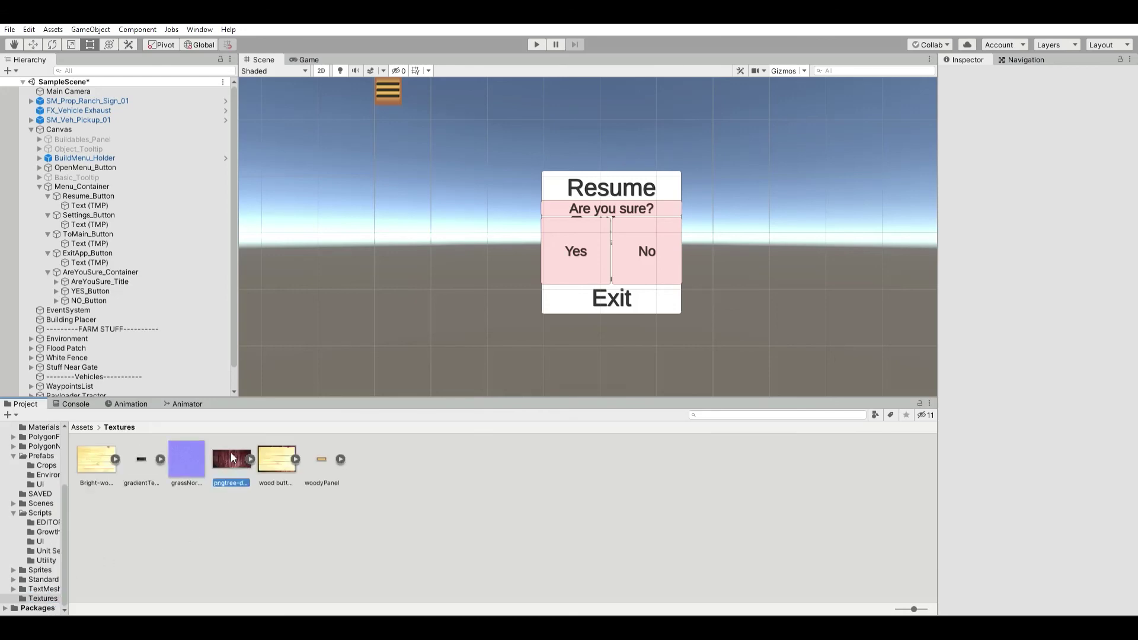
click(230, 453)
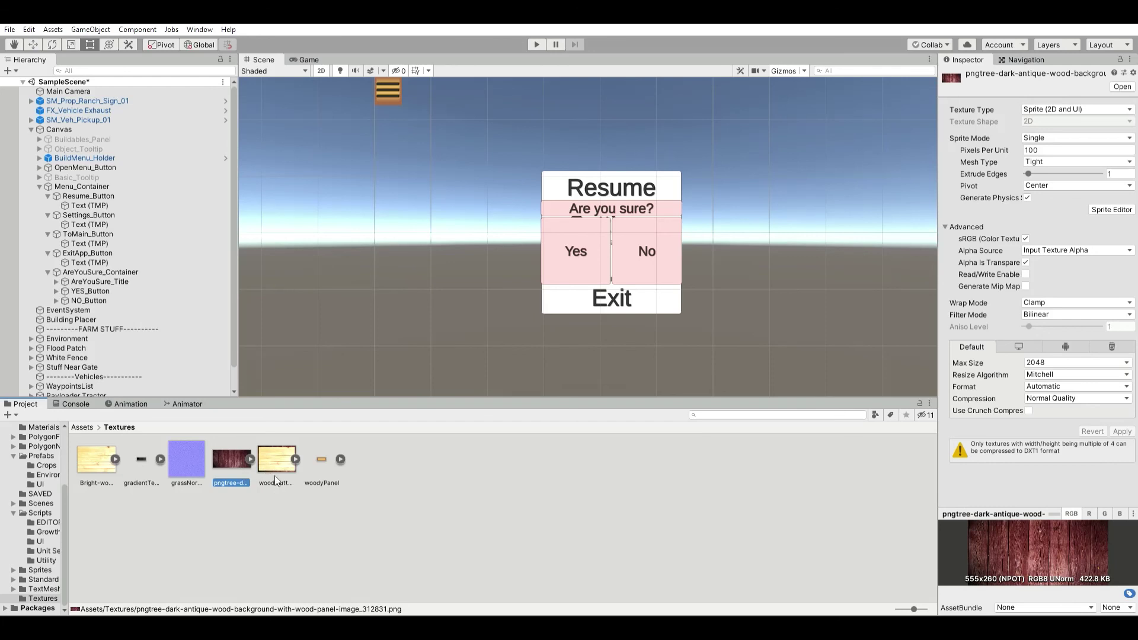
click(278, 443)
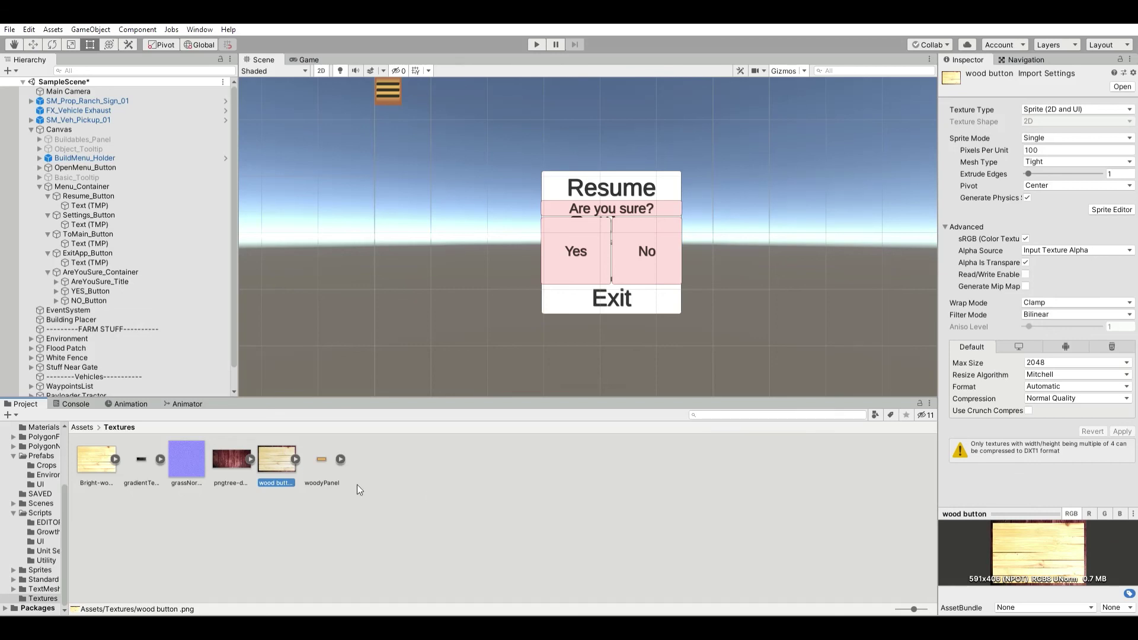
Examine the striped open-menu button in the scene up close and compare it with the woodyPanel texture.
middle_drag(431, 164, 436, 273)
scroll(380, 194, up, 15)
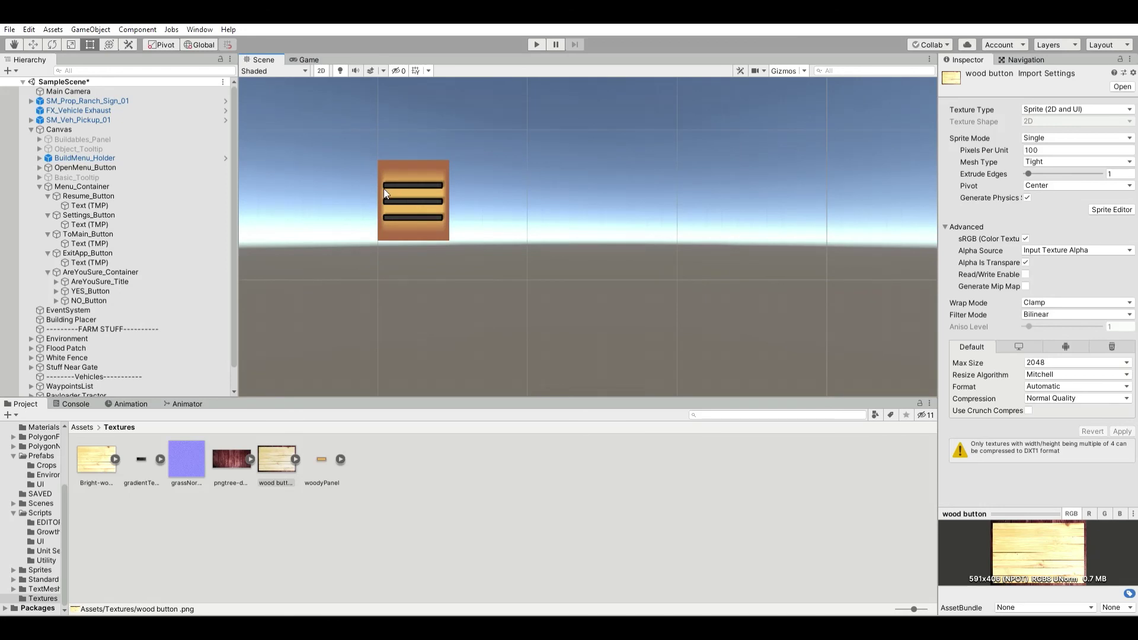
middle_drag(383, 189, 412, 240)
scroll(412, 239, up, 5)
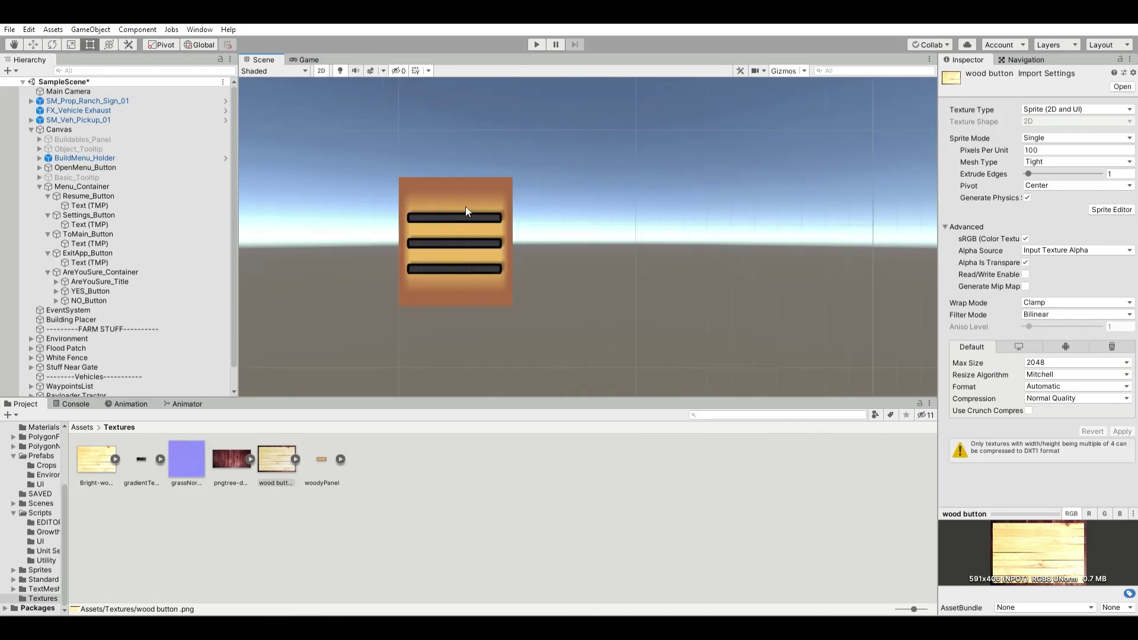
click(321, 450)
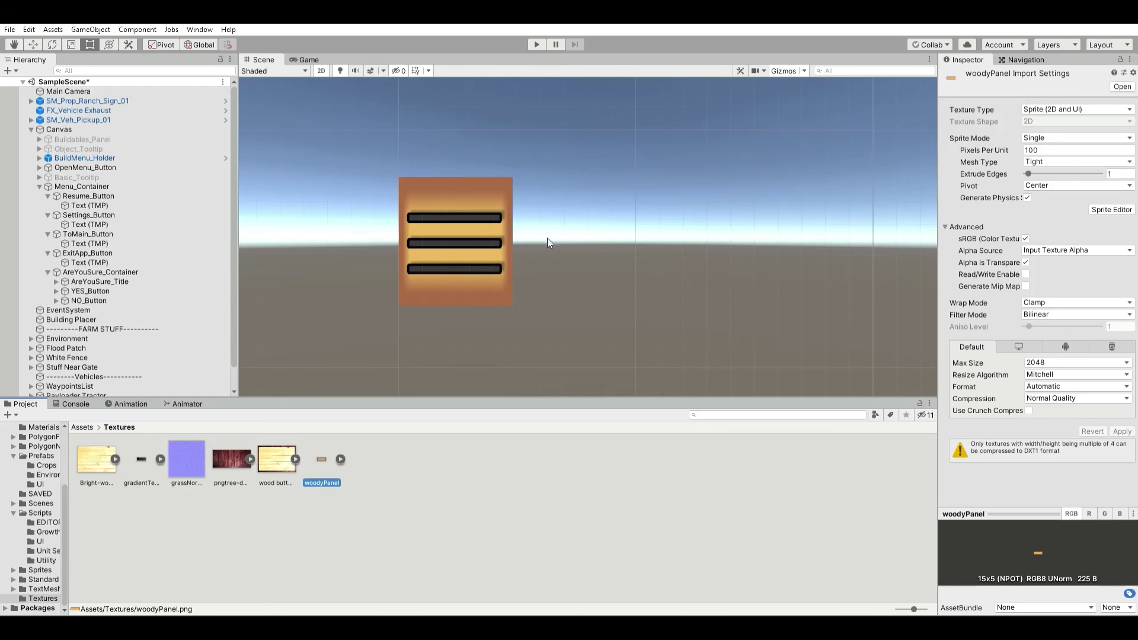
scroll(517, 320, down, 5)
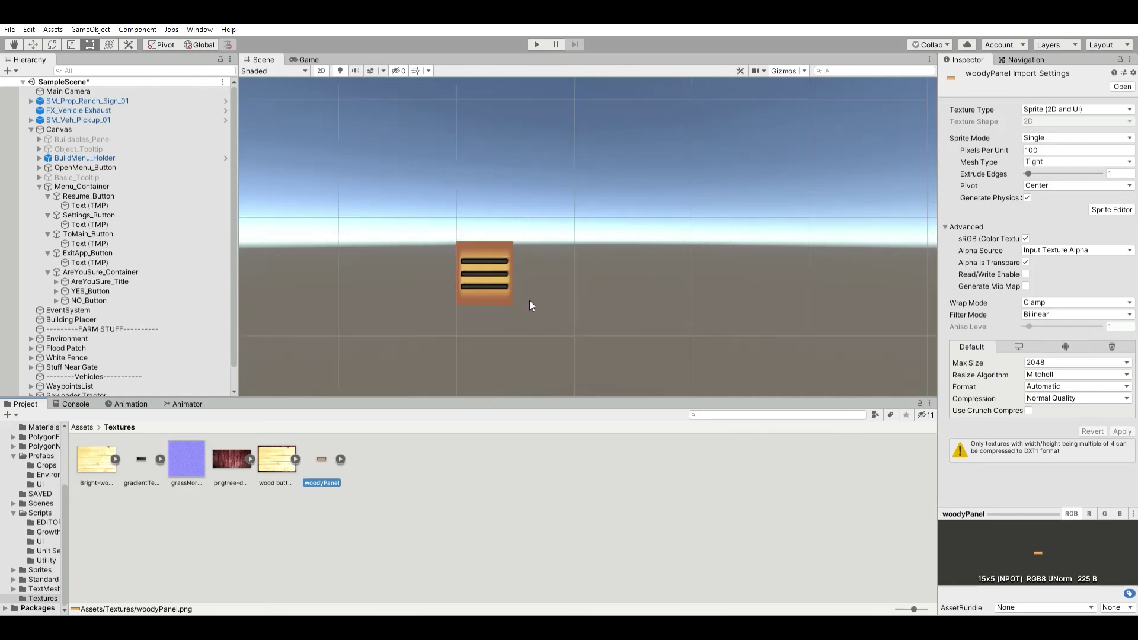
middle_drag(617, 330, 440, 204)
middle_drag(481, 248, 450, 201)
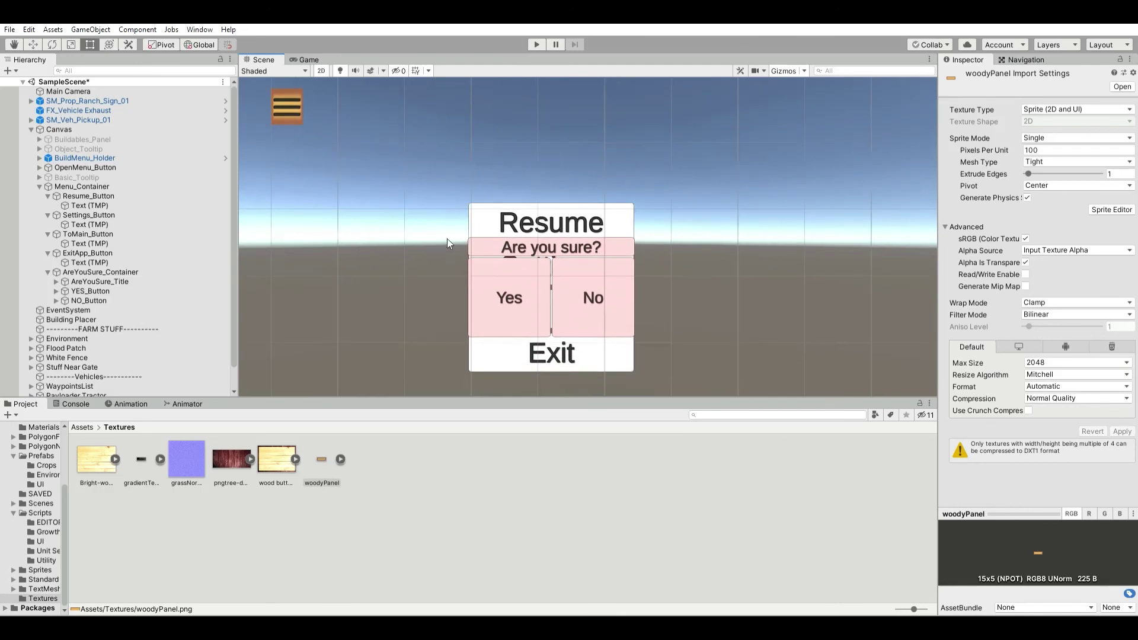
Set wood button as the source image of AreYouSure_Title, YES_Button and NO_Button, and deactivate these three objects.
click(112, 301)
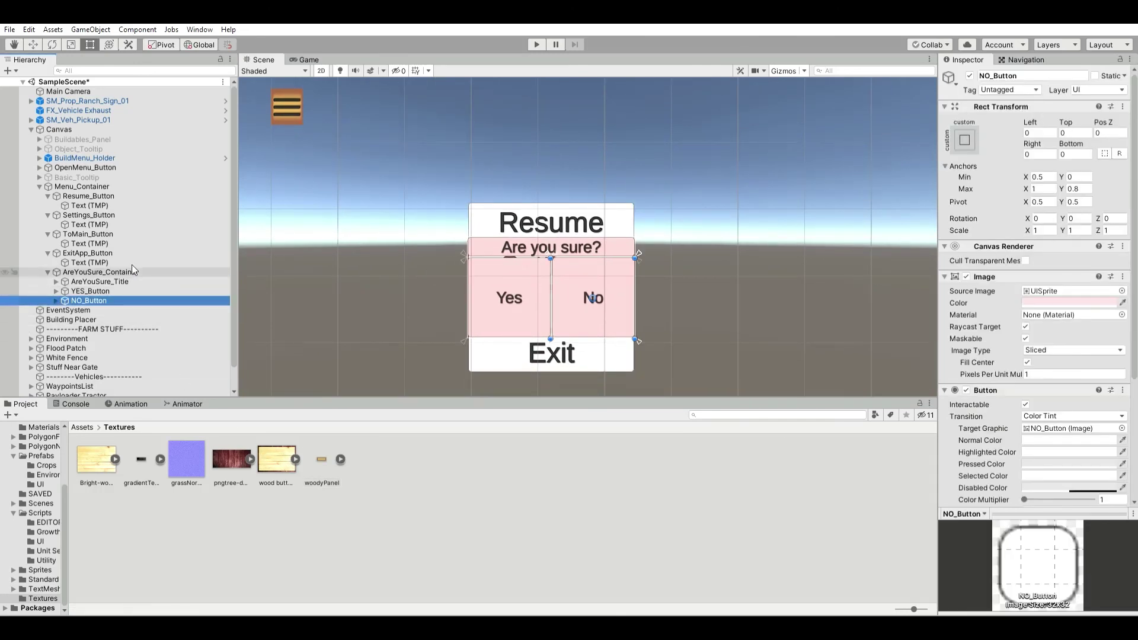
shift+click(128, 272)
ctrl+click(128, 272)
drag(283, 454, 1067, 292)
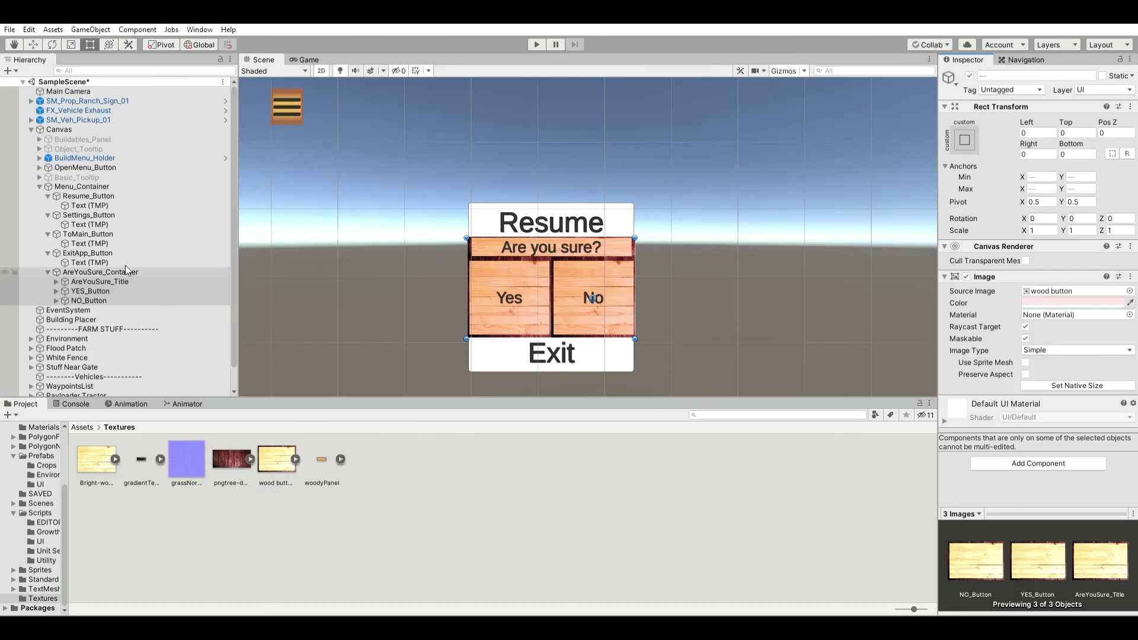
click(48, 273)
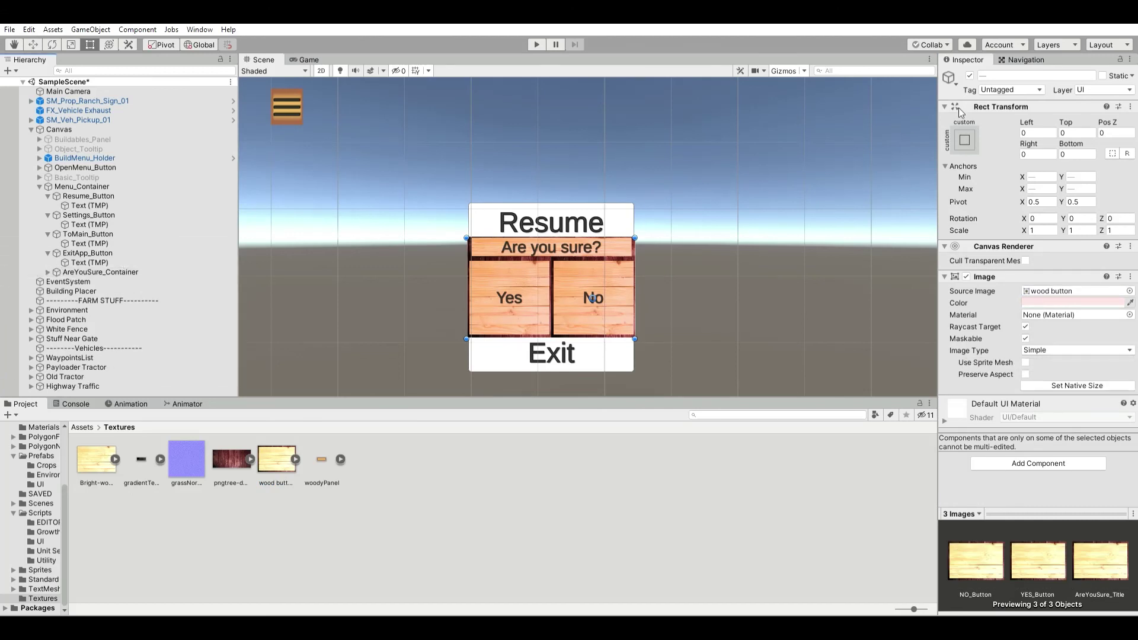
click(970, 75)
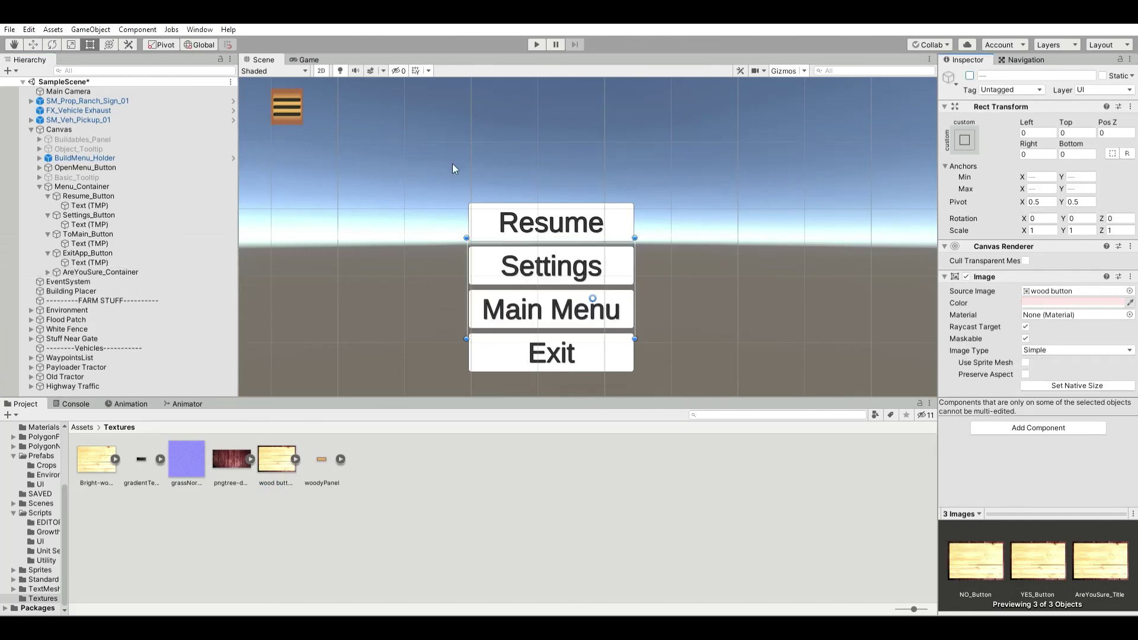
Set wood button as the source image of Resume_Button, Settings_Button, ToMain_Button and ExitApp_Button.
click(122, 268)
click(114, 253)
ctrl+click(111, 235)
ctrl+click(110, 215)
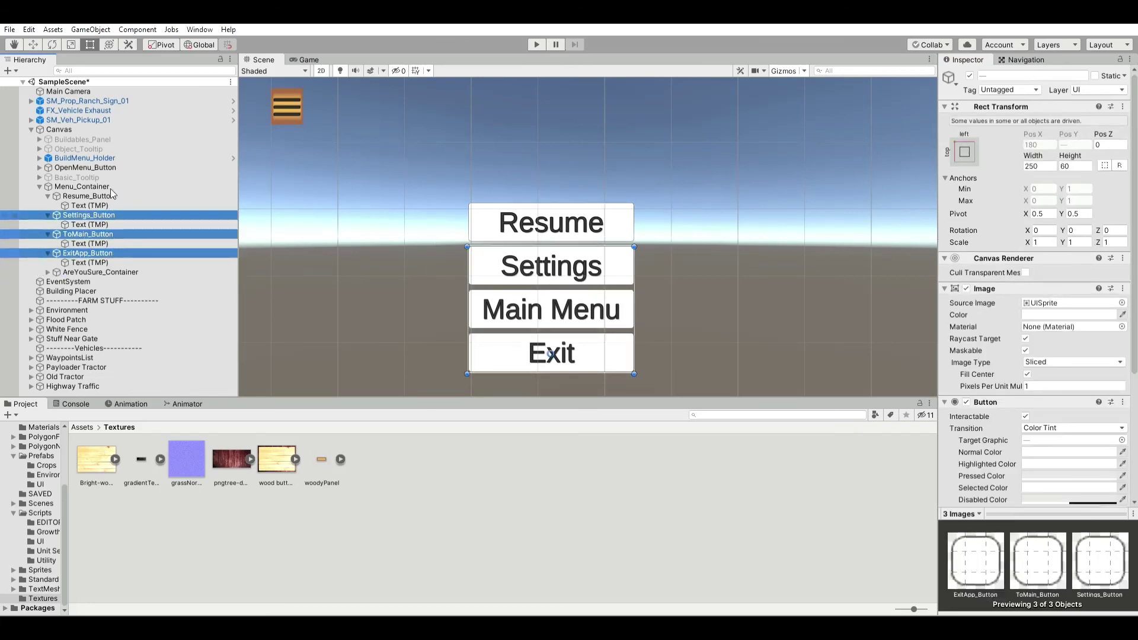
ctrl+click(111, 195)
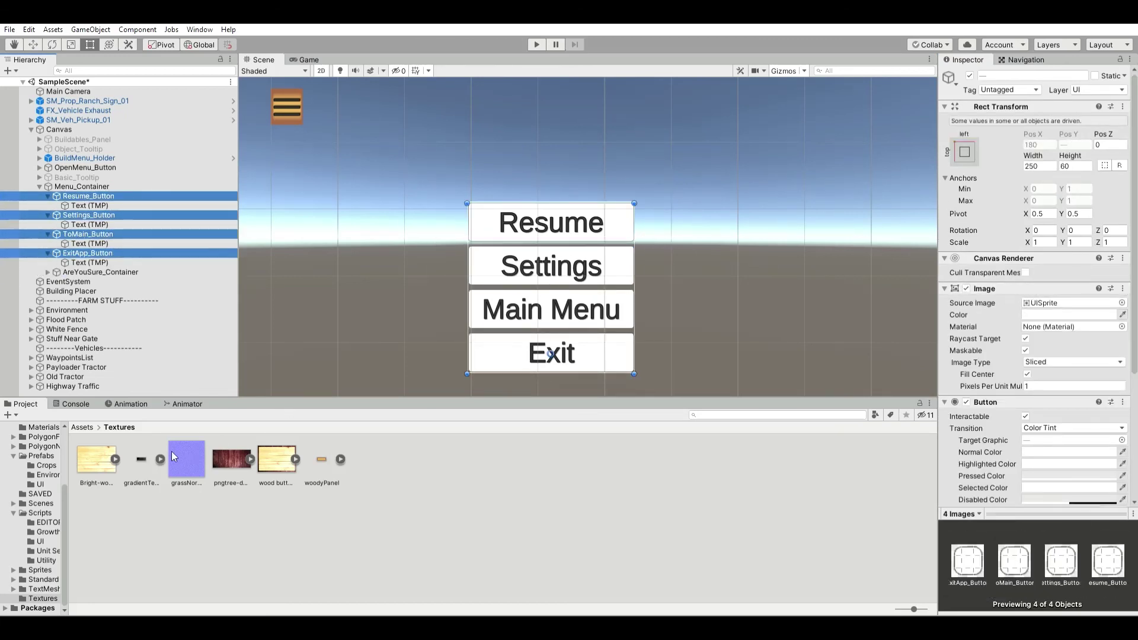
drag(276, 459, 1070, 296)
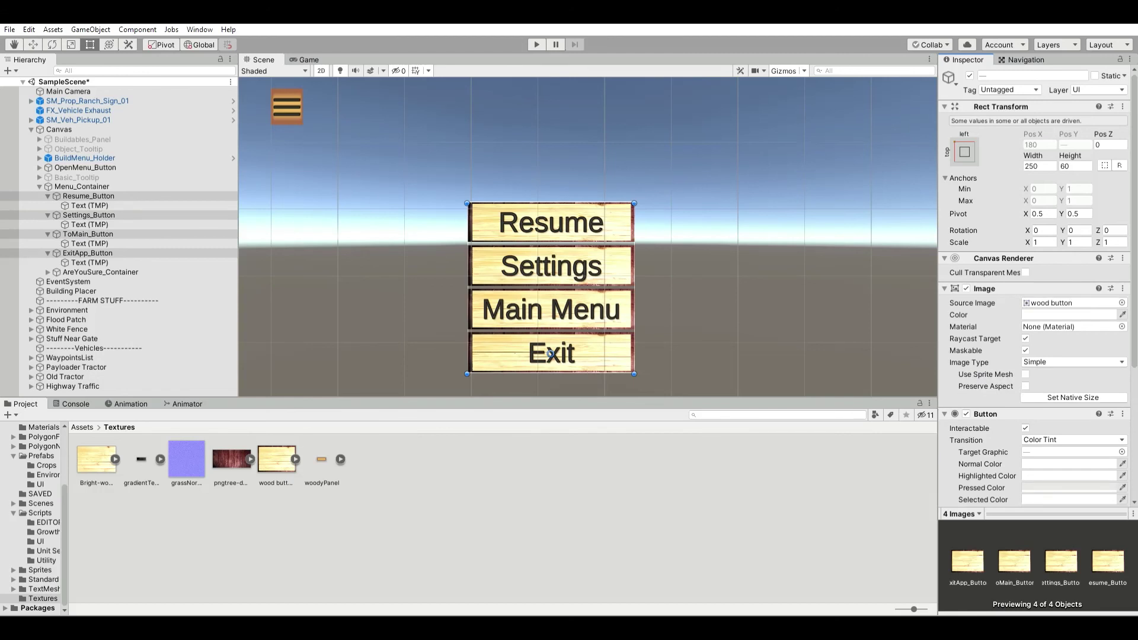
Reactivate AreYouSure_Title, YES_Button and NO_Button, and deactivate their parent AreYouSure_Container instead.
click(89, 272)
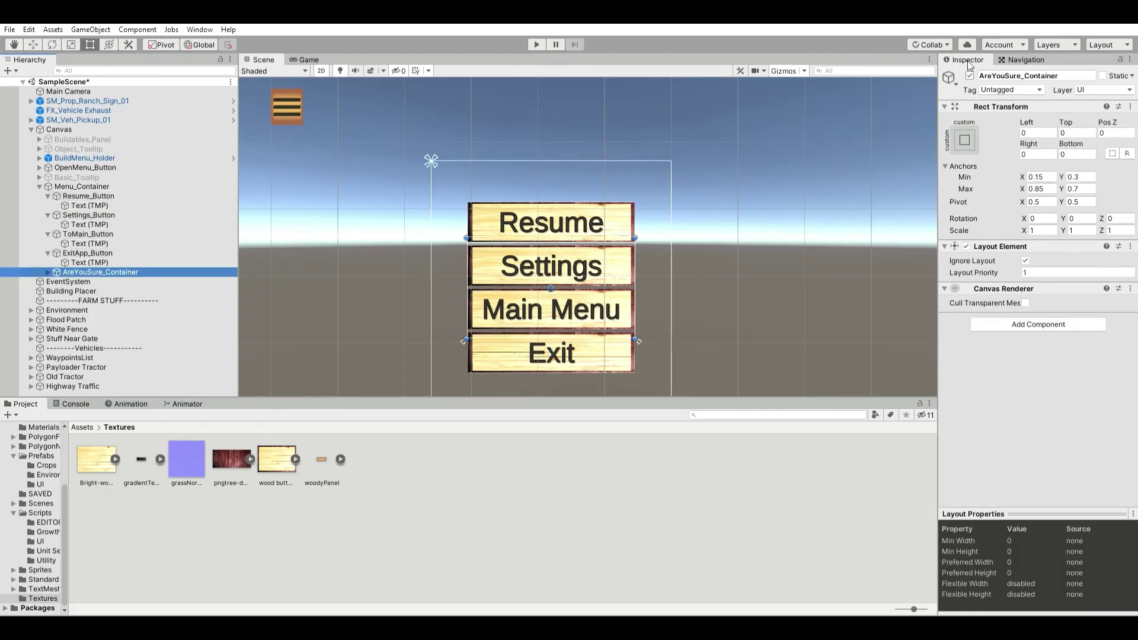
click(48, 272)
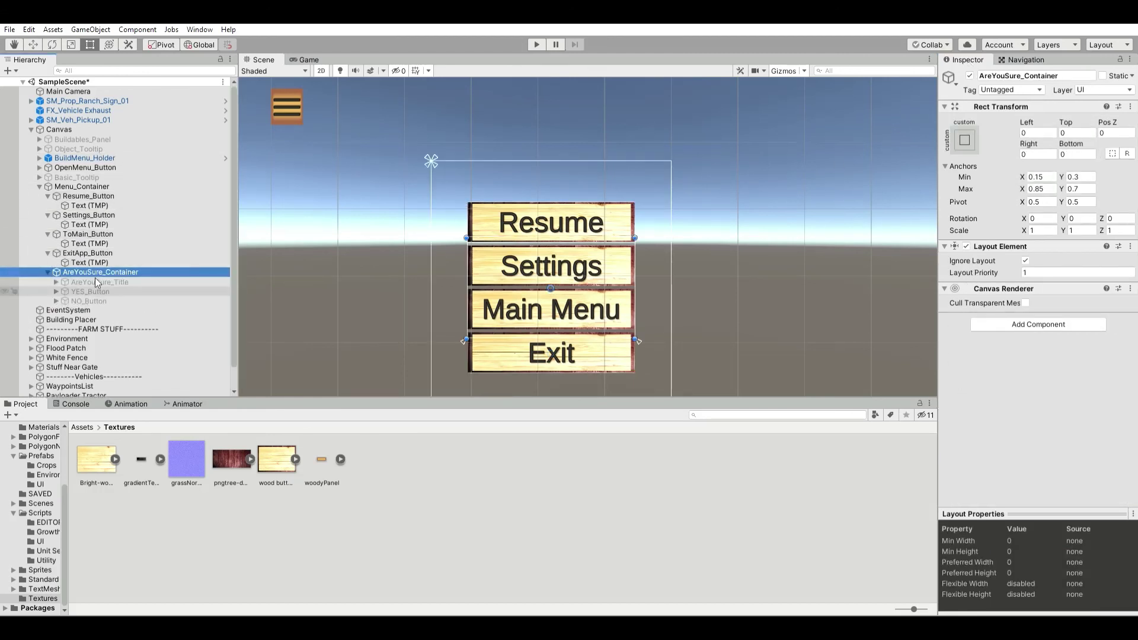
click(99, 281)
shift+click(89, 301)
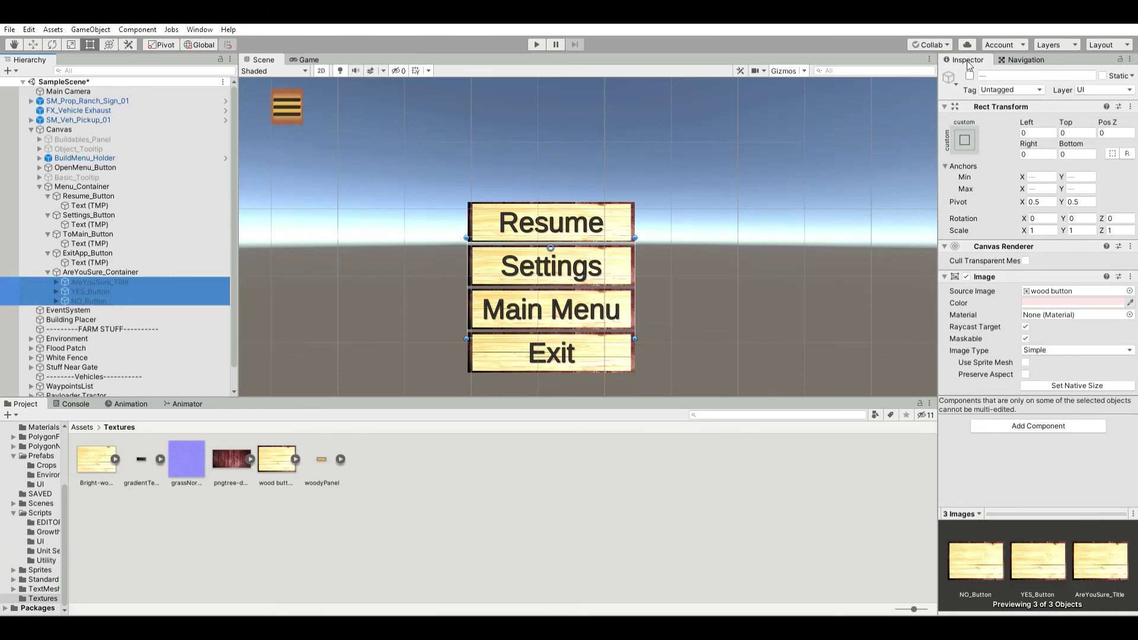
click(970, 76)
click(66, 272)
click(969, 75)
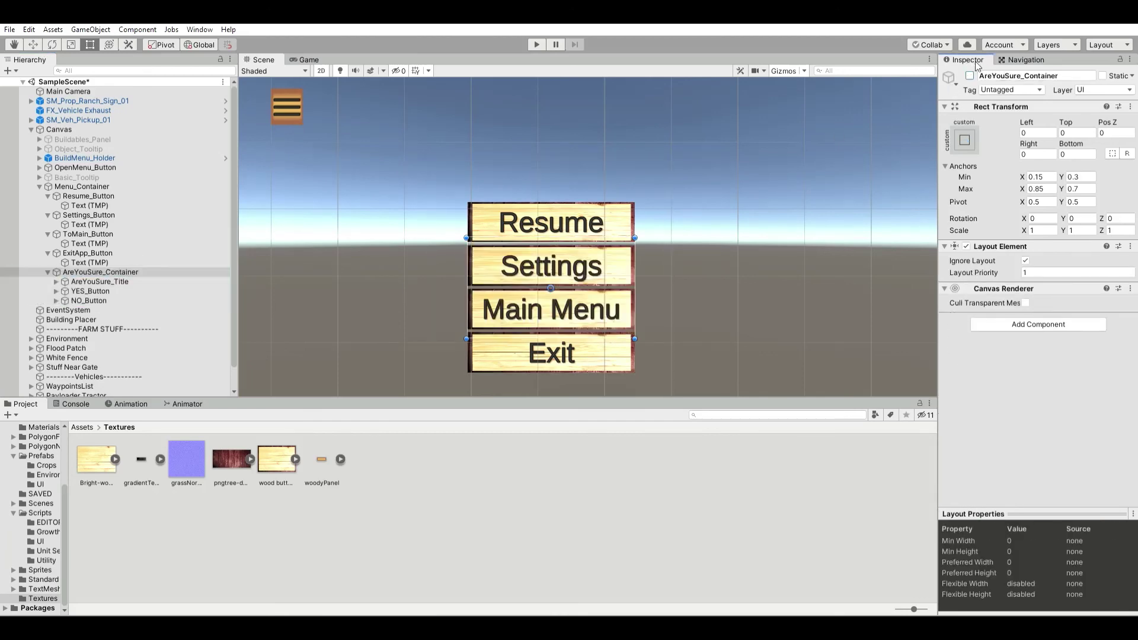
click(752, 241)
scroll(771, 257, down, 2)
scroll(777, 261, down, 1)
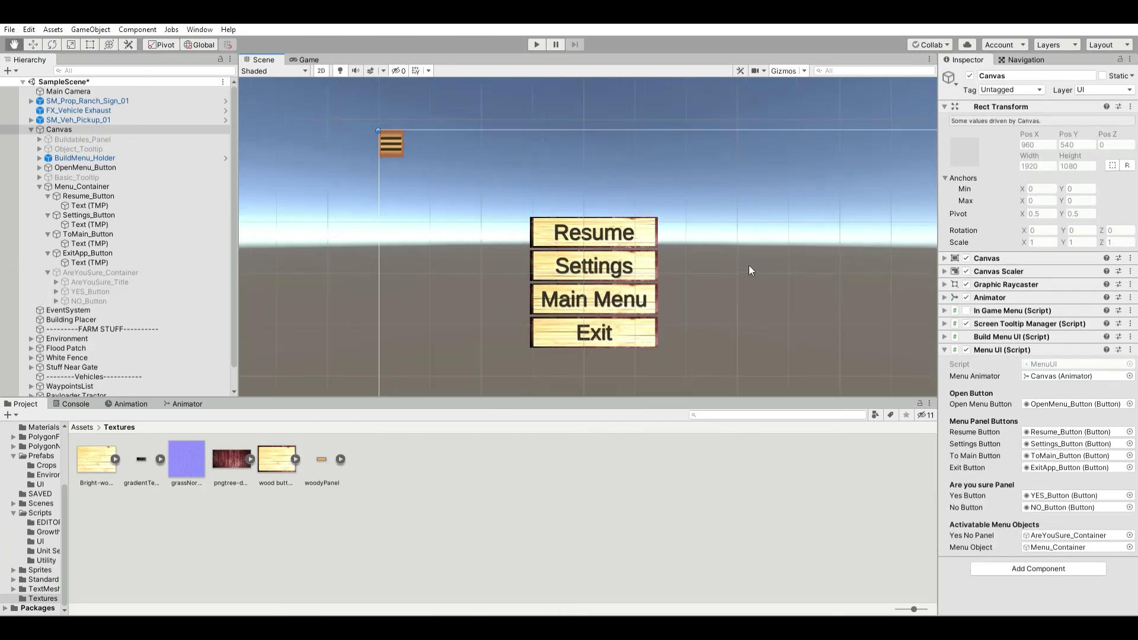
middle_drag(749, 265, 592, 230)
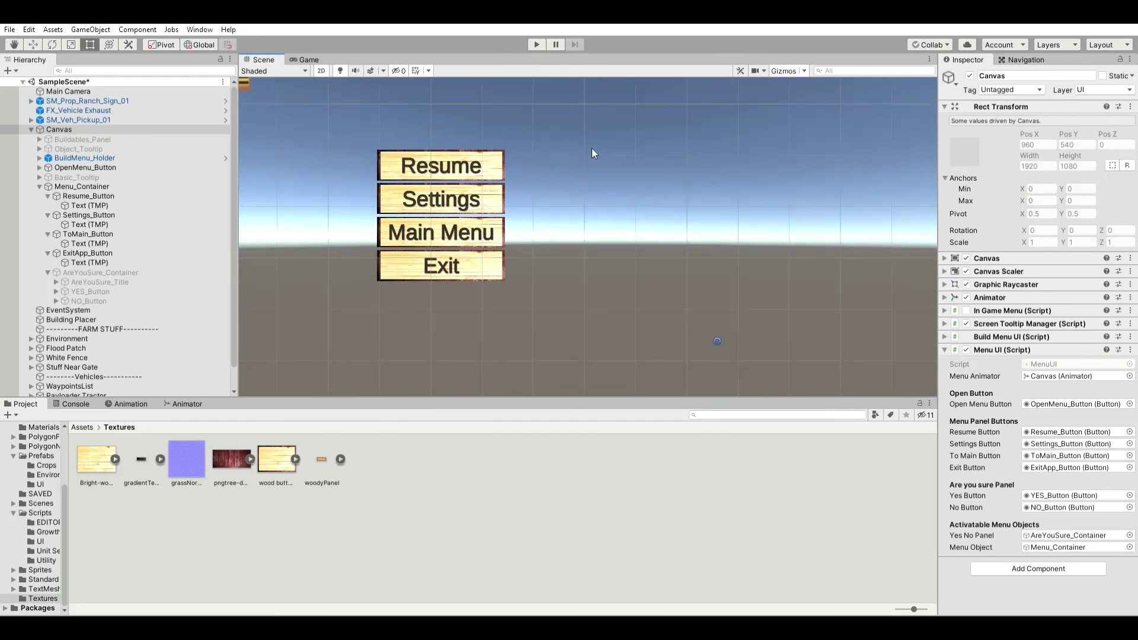
middle_drag(592, 153, 621, 191)
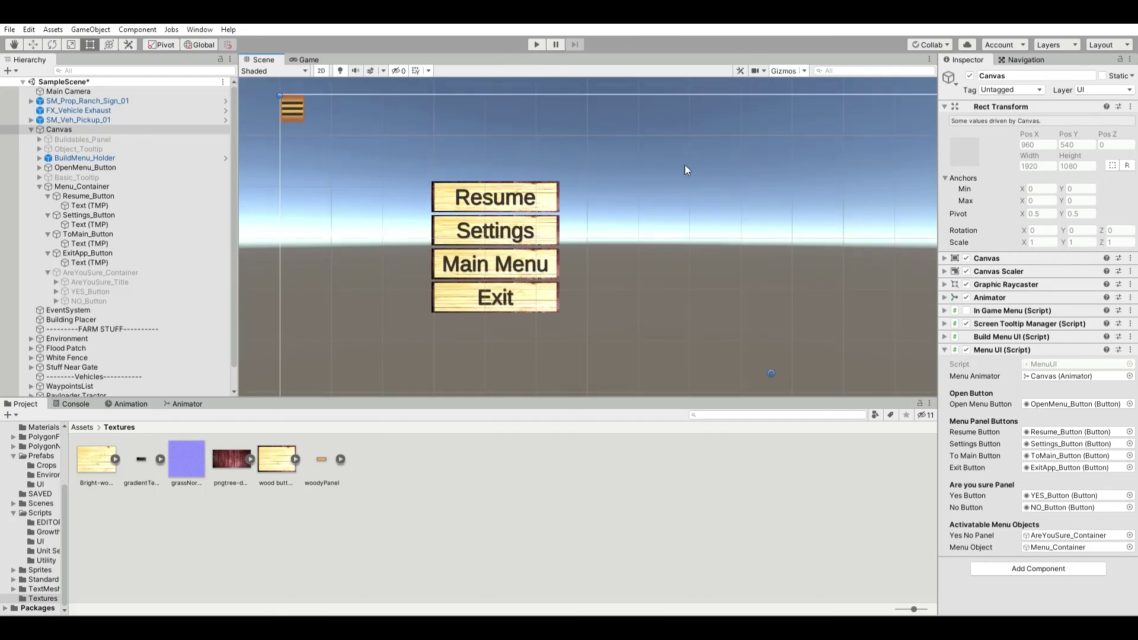